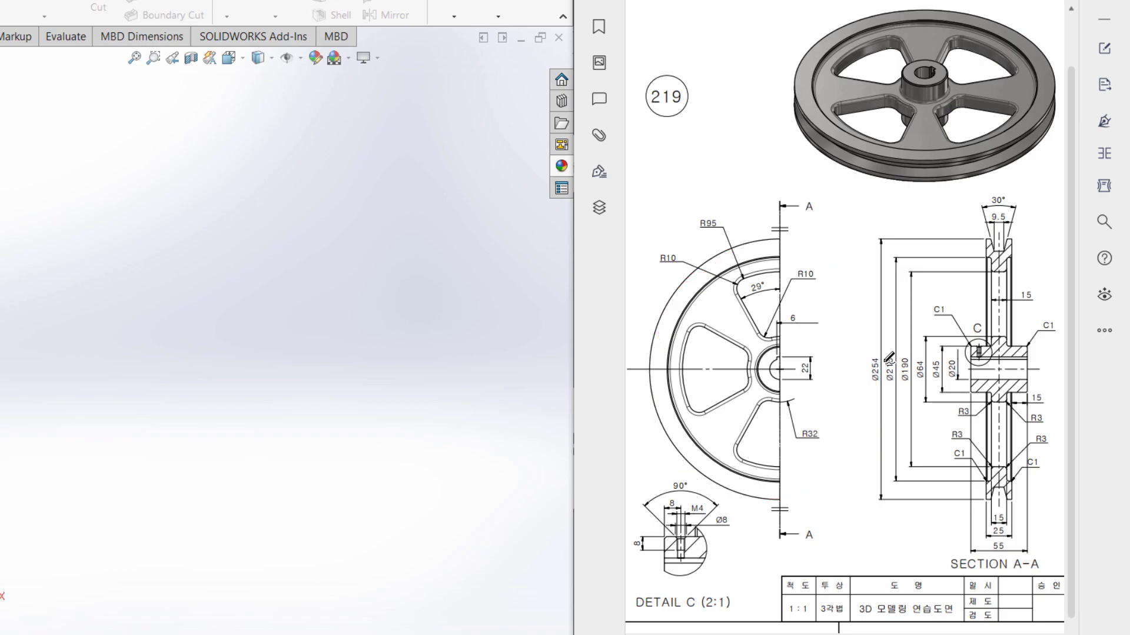
# Examine the pulley's outer diameter, rim width and V-groove dimensions in section A-A, using temporary pen marks on the drawing
pyautogui.moveTo(886, 348)
pyautogui.mouseDown()
pyautogui.moveTo(854, 382)
pyautogui.moveTo(883, 393)
pyautogui.moveTo(897, 354)
pyautogui.mouseUp()
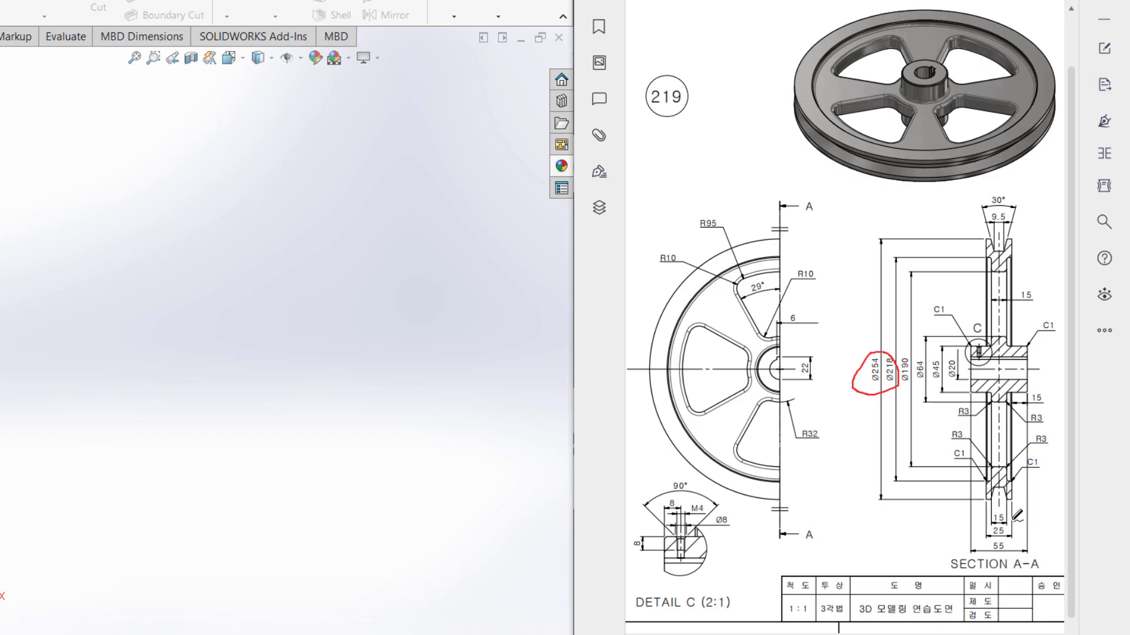
pyautogui.moveTo(995, 520); pyautogui.dragTo(1008, 535)
pyautogui.hotkey('ctrl', 'z')
pyautogui.hotkey('ctrl', 'z')
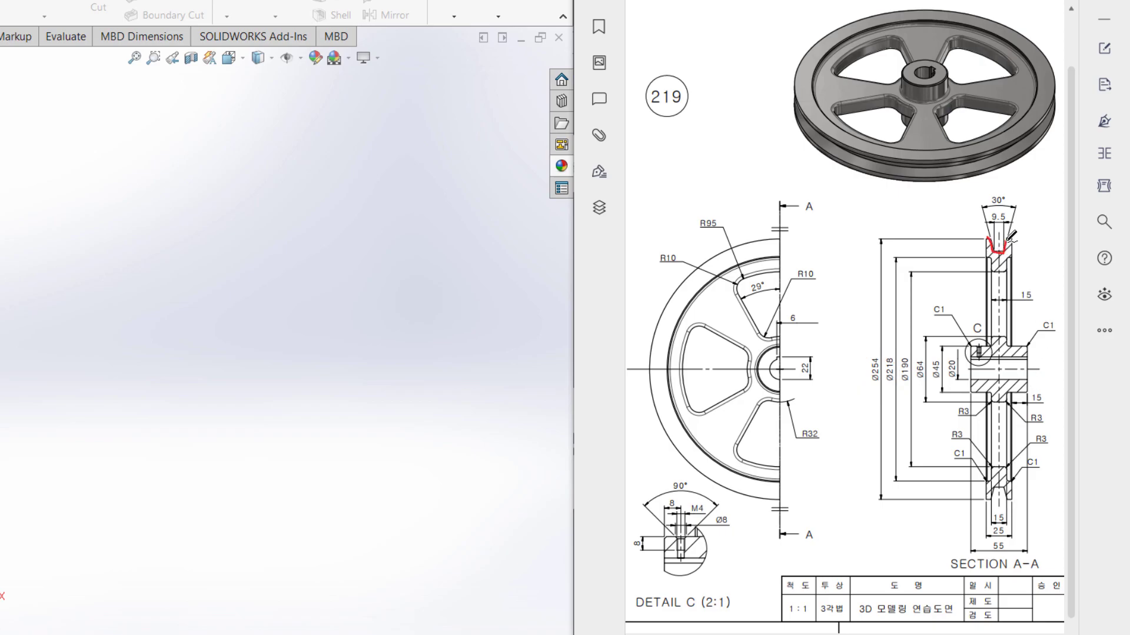
pyautogui.moveTo(996, 238); pyautogui.dragTo(987, 238)
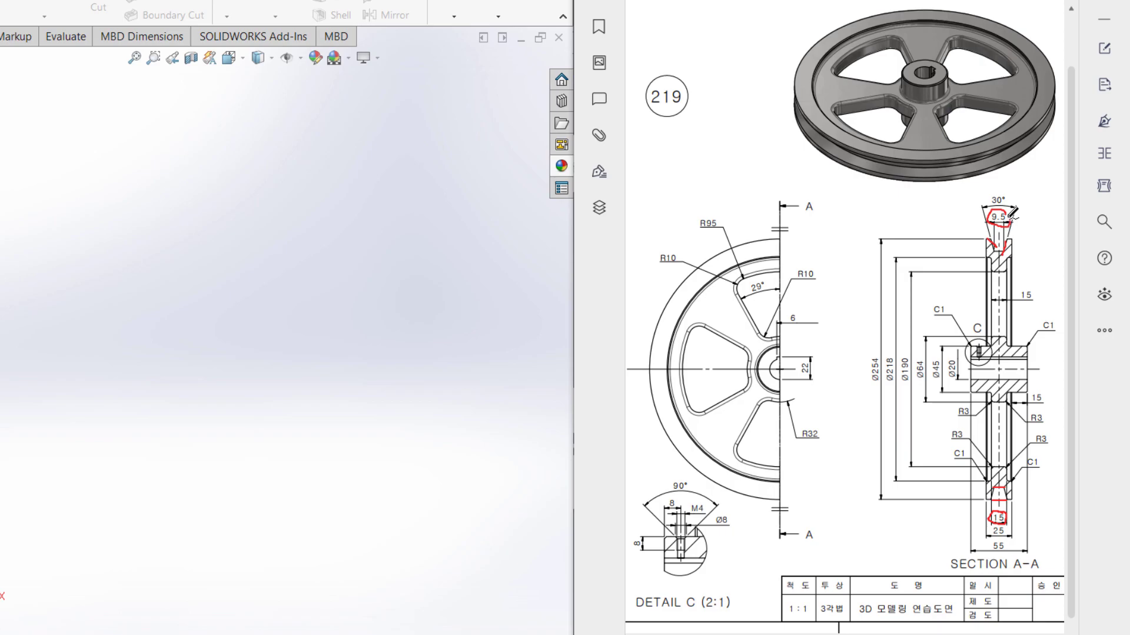
pyautogui.moveTo(993, 186); pyautogui.dragTo(1012, 204)
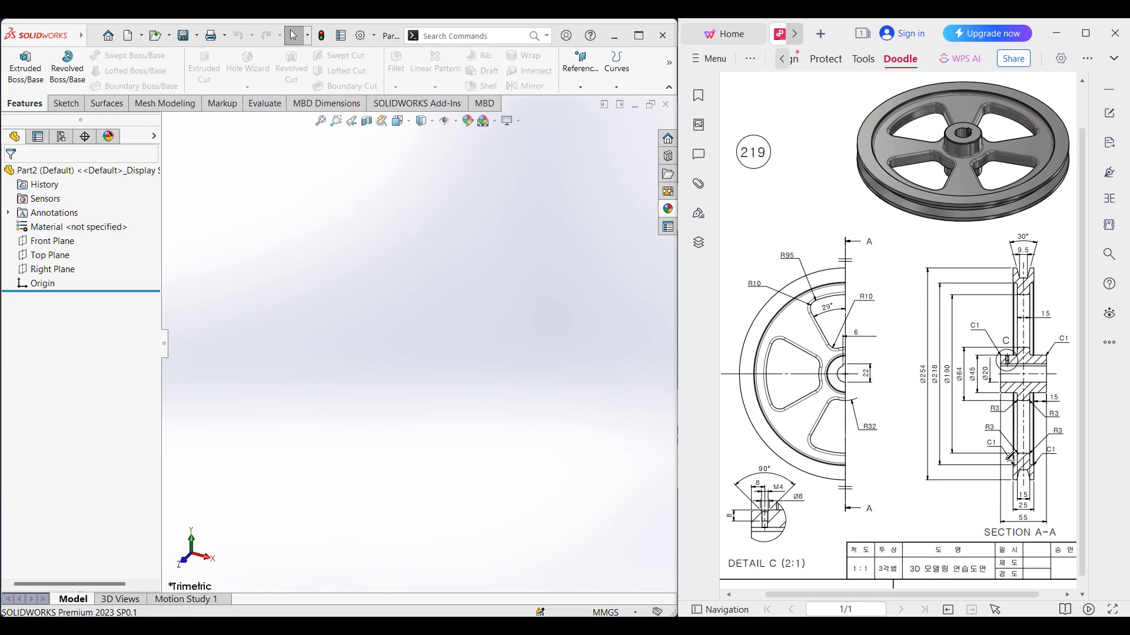
# Sketch a 254 mm diameter circle centred on the origin on the Top Plane
pyautogui.click(57, 259)
pyautogui.rightClick(57, 259)
pyautogui.click(68, 246)
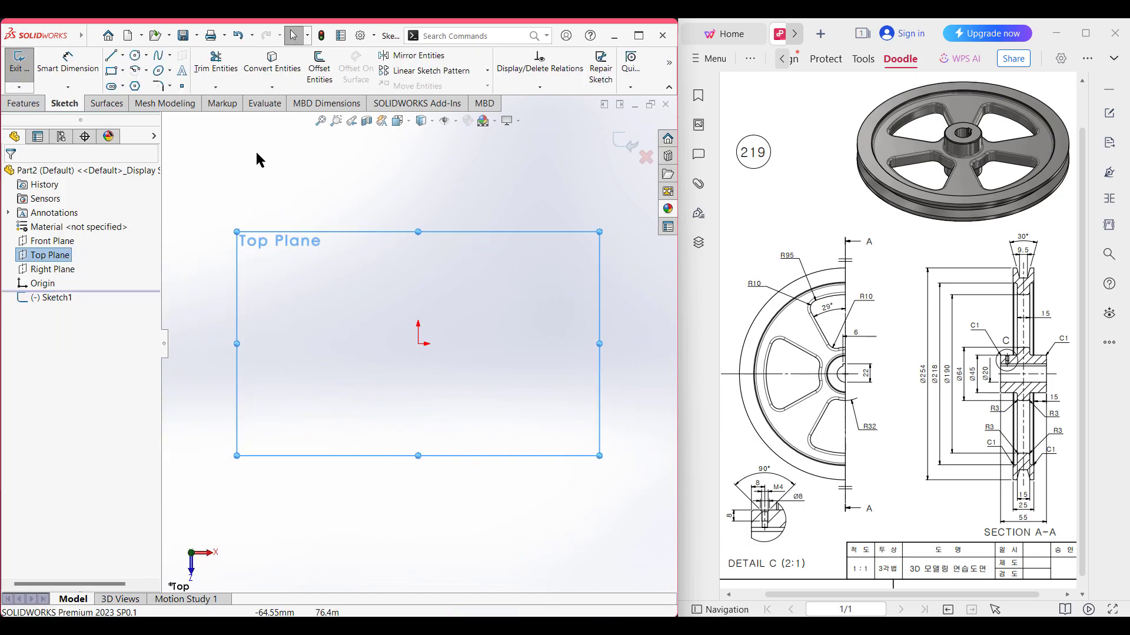
pyautogui.click(137, 56)
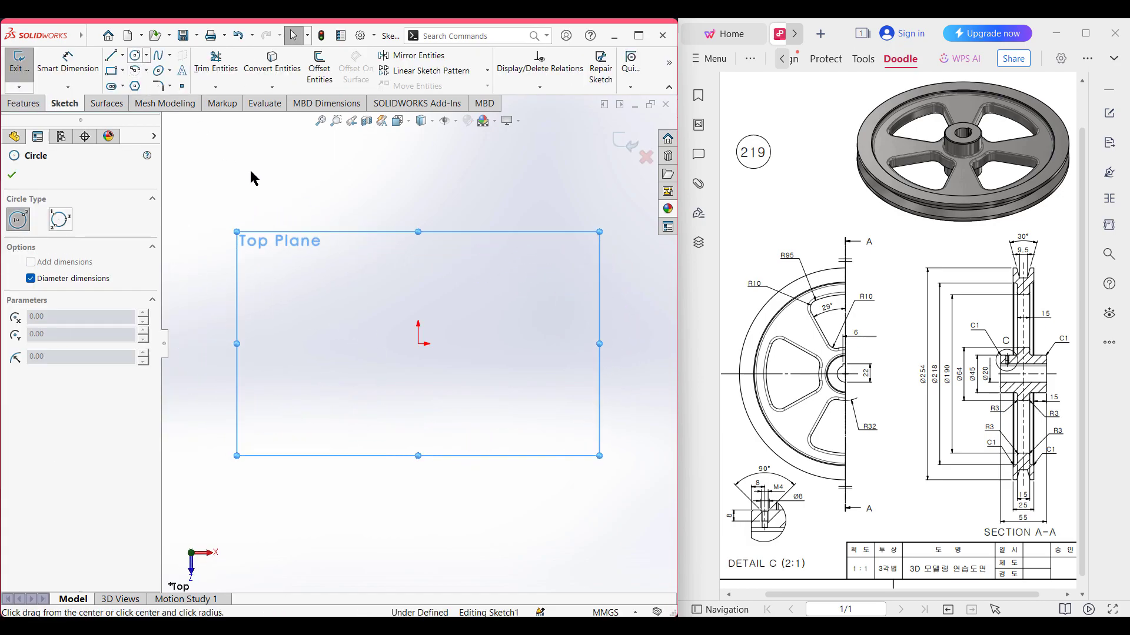
pyautogui.click(419, 344)
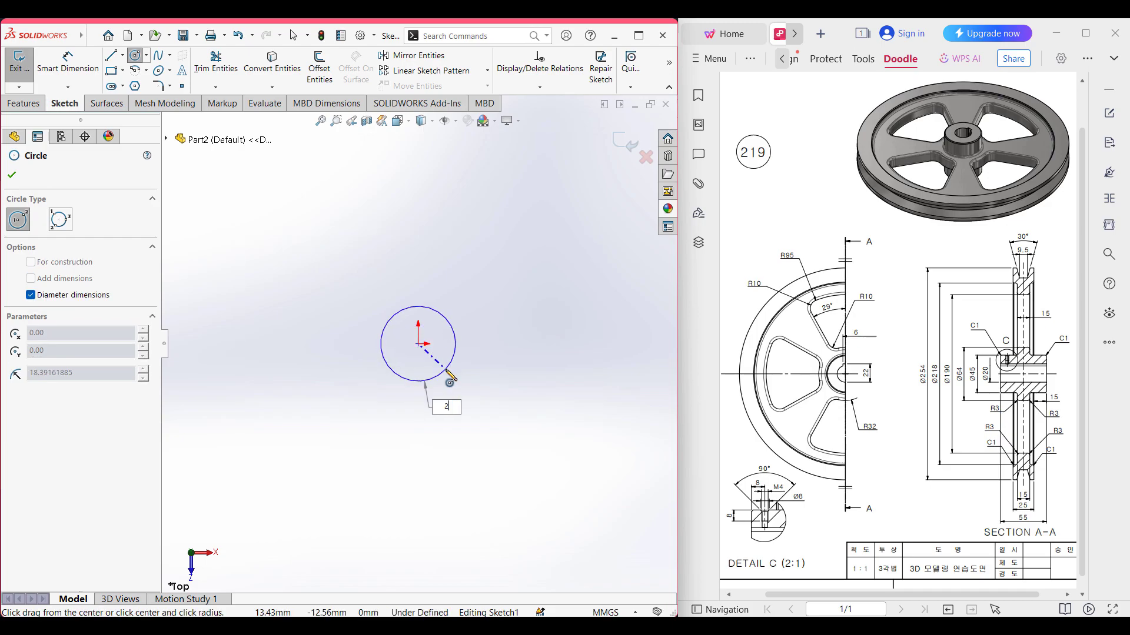
pyautogui.write('254')
pyautogui.press('Return')
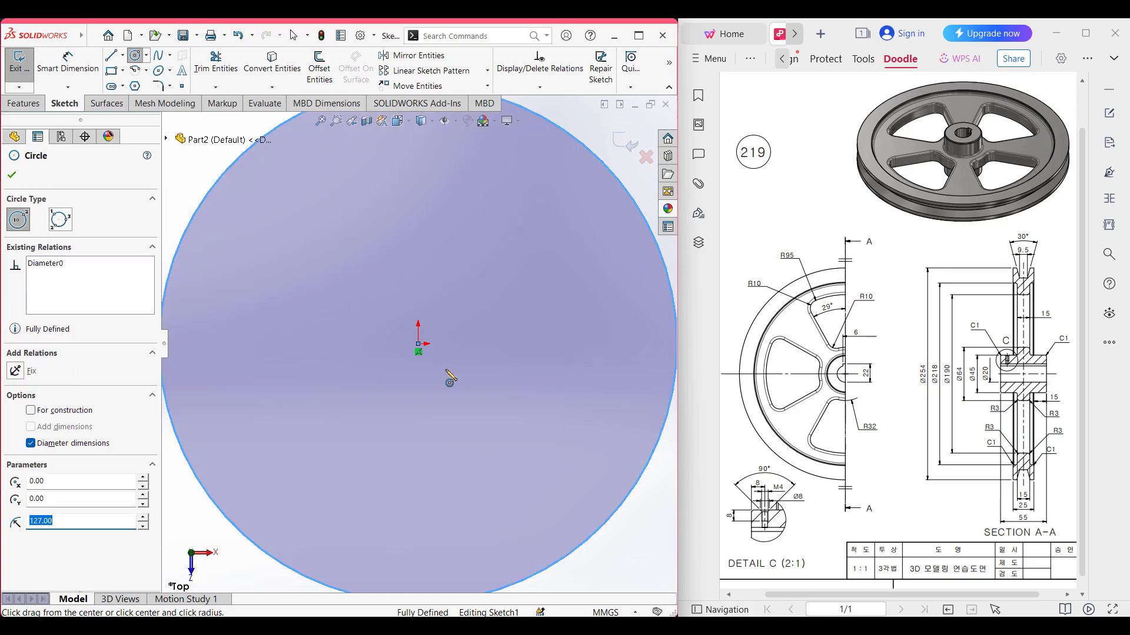
pyautogui.click(11, 175)
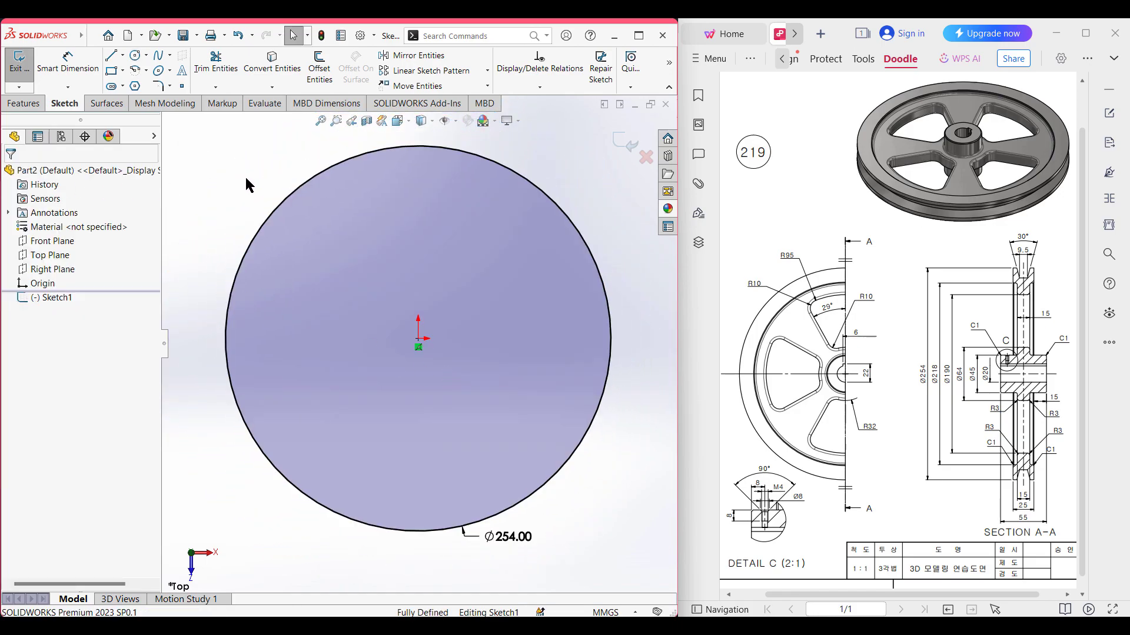
# Extrude the circle 25 mm as a boss with the Mid Plane end condition
pyautogui.hotkey('ctrl', '7')
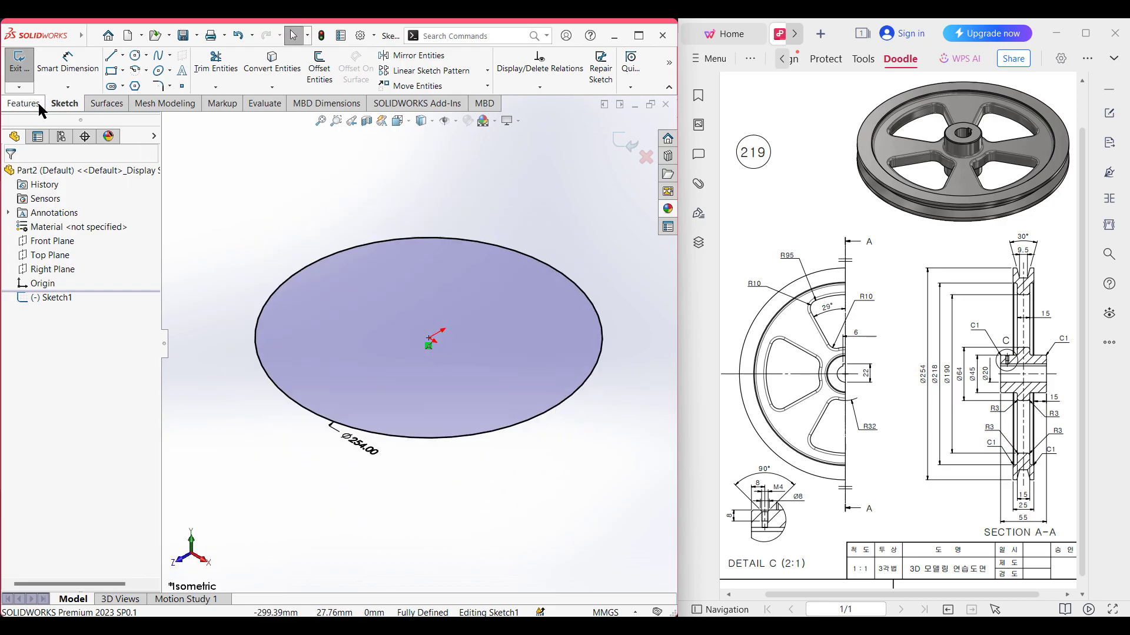
pyautogui.click(24, 104)
pyautogui.click(25, 67)
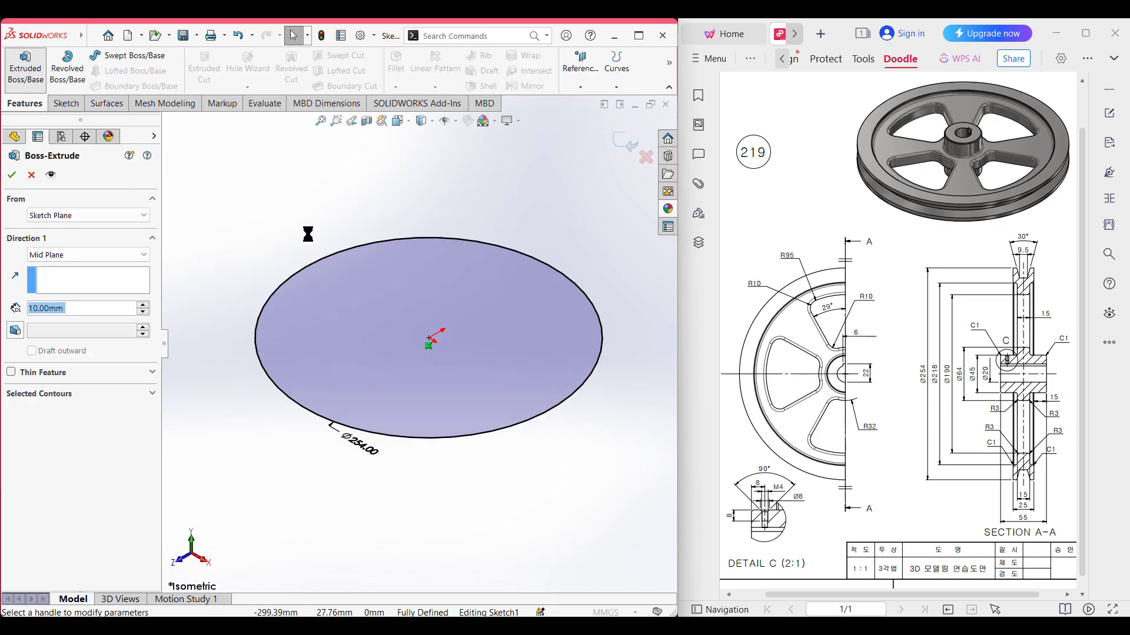
pyautogui.write('25')
pyautogui.press('Return')
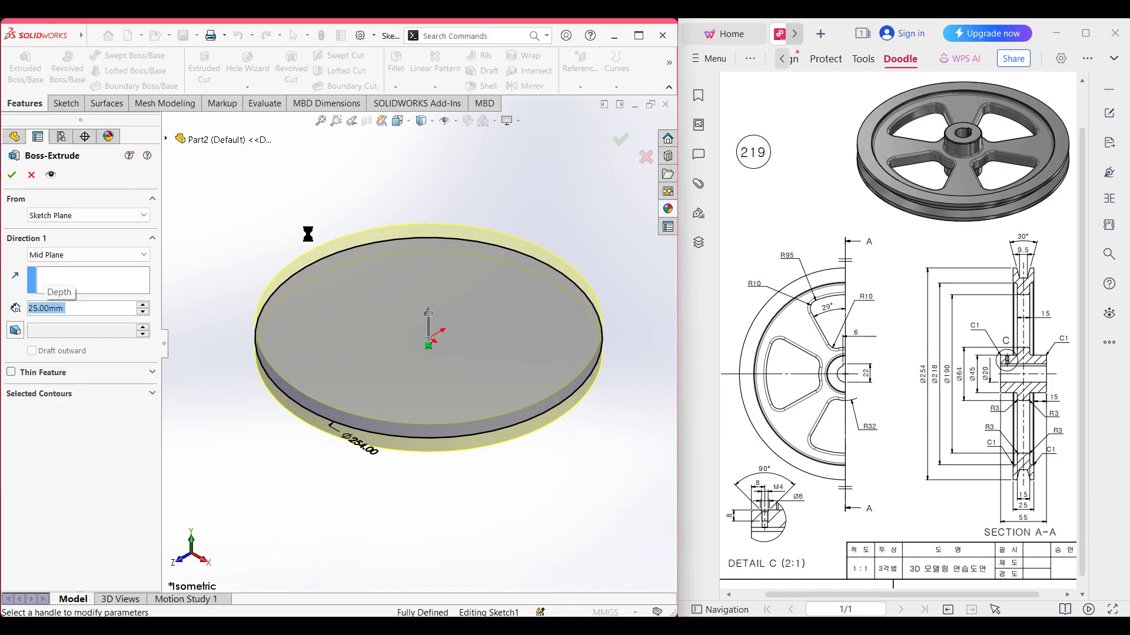
pyautogui.click(88, 259)
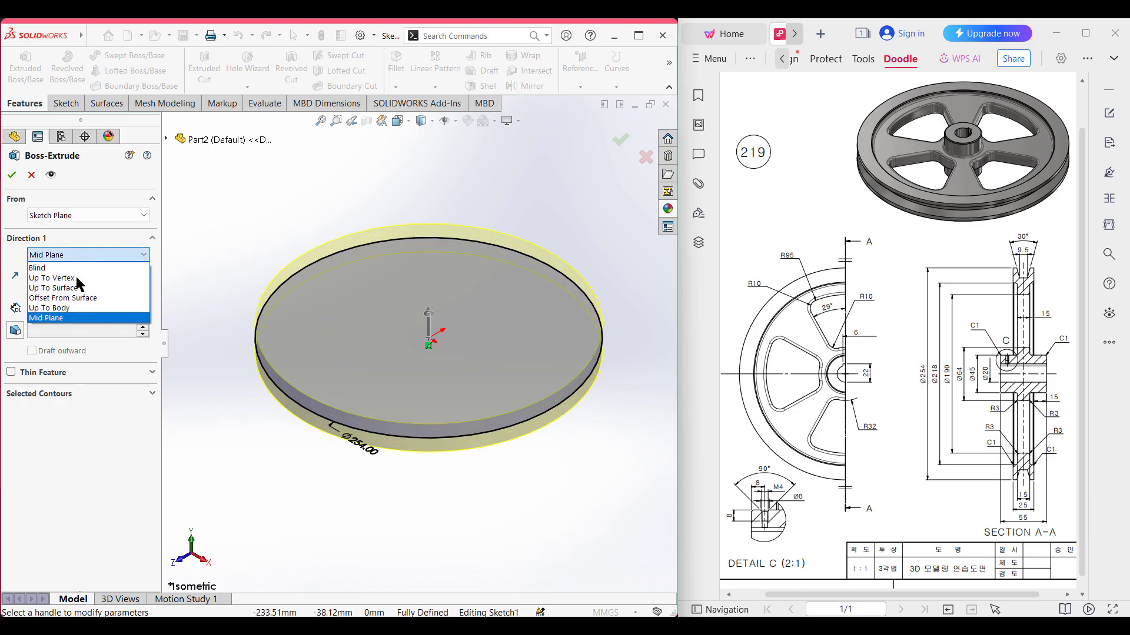
pyautogui.click(70, 318)
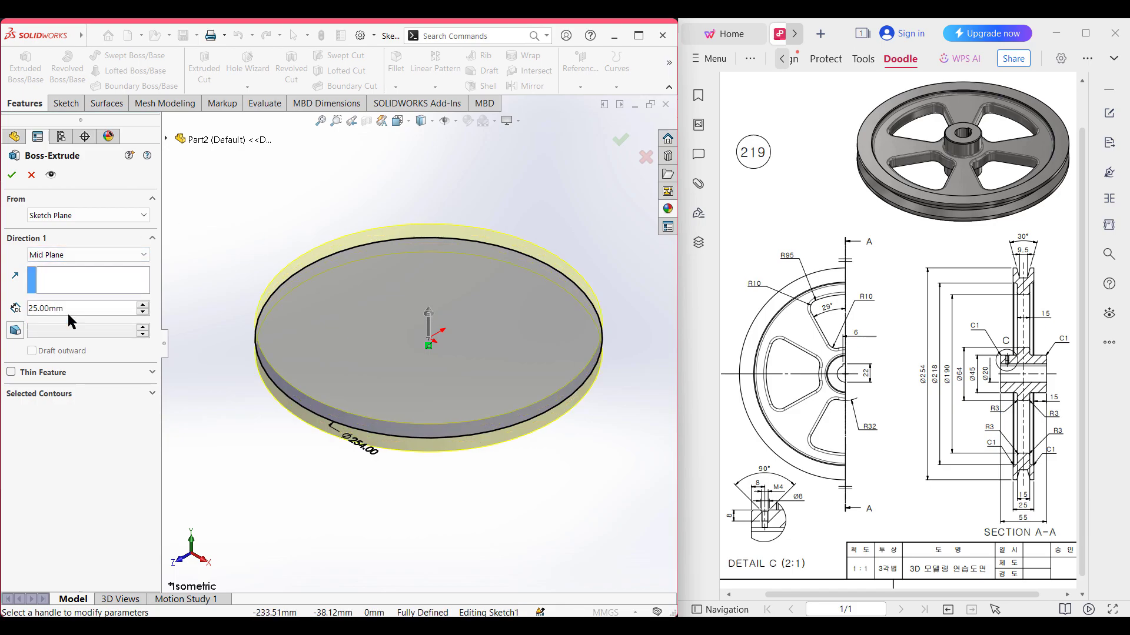
pyautogui.click(12, 179)
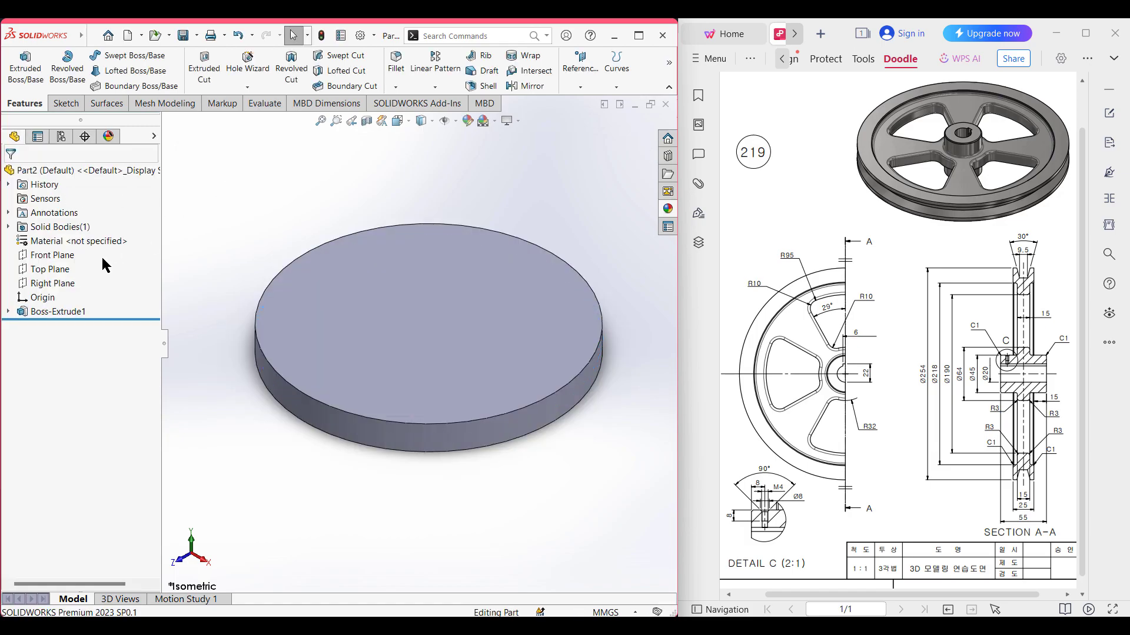
# Start a sketch on the Front Plane and draw a horizontal centerline from the origin to the disc's outer edge
pyautogui.rightClick(61, 265)
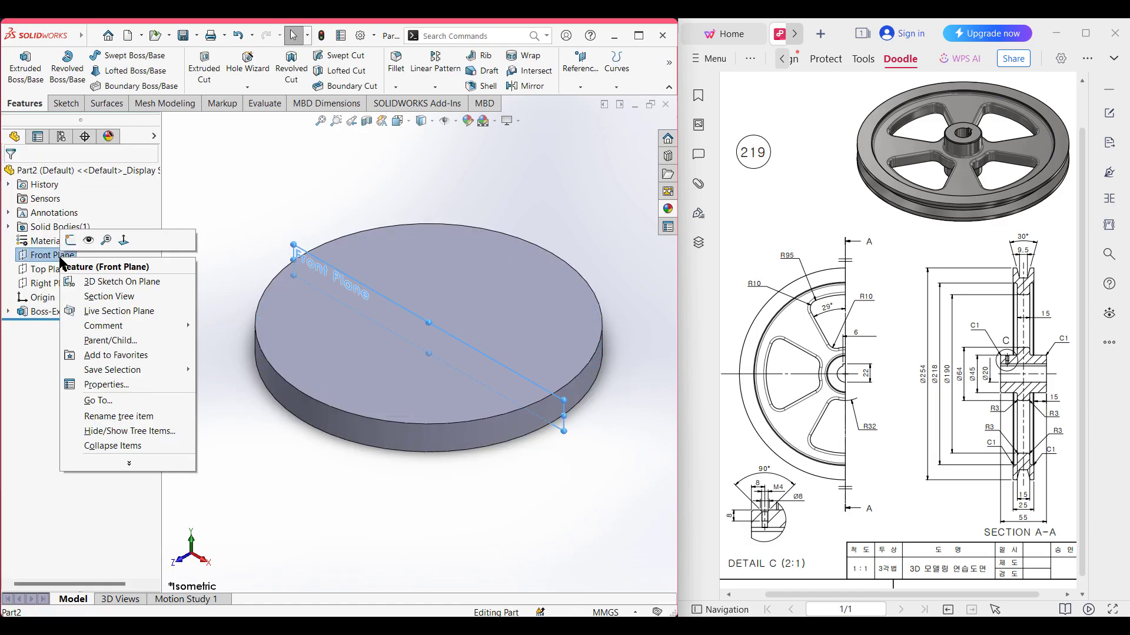
pyautogui.click(76, 241)
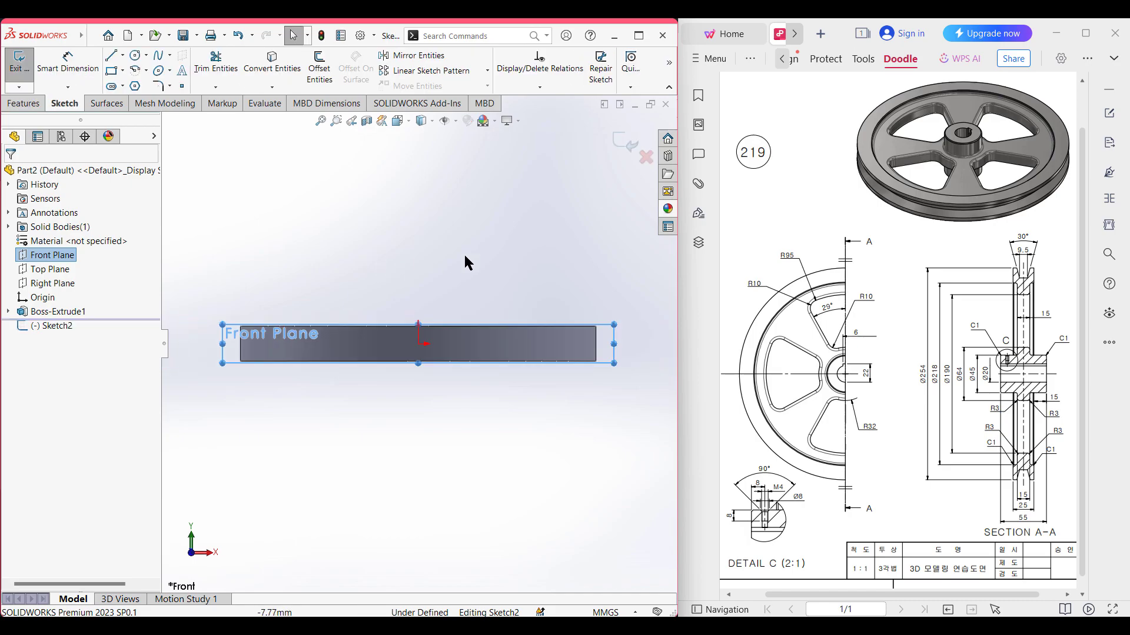
pyautogui.click(512, 253)
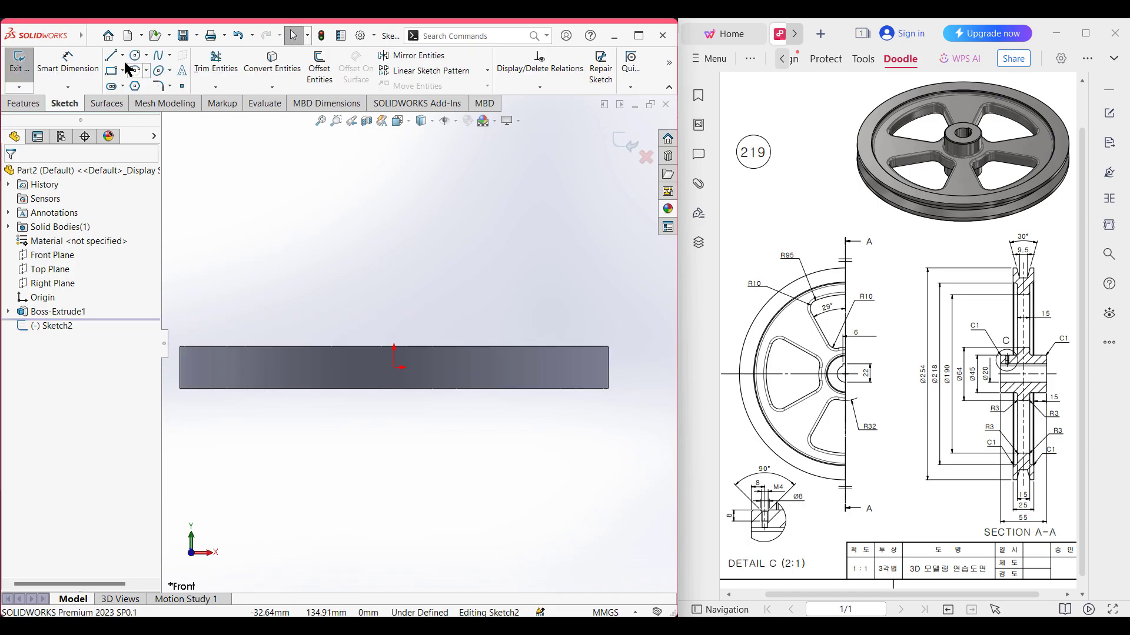
pyautogui.click(123, 55)
pyautogui.click(143, 86)
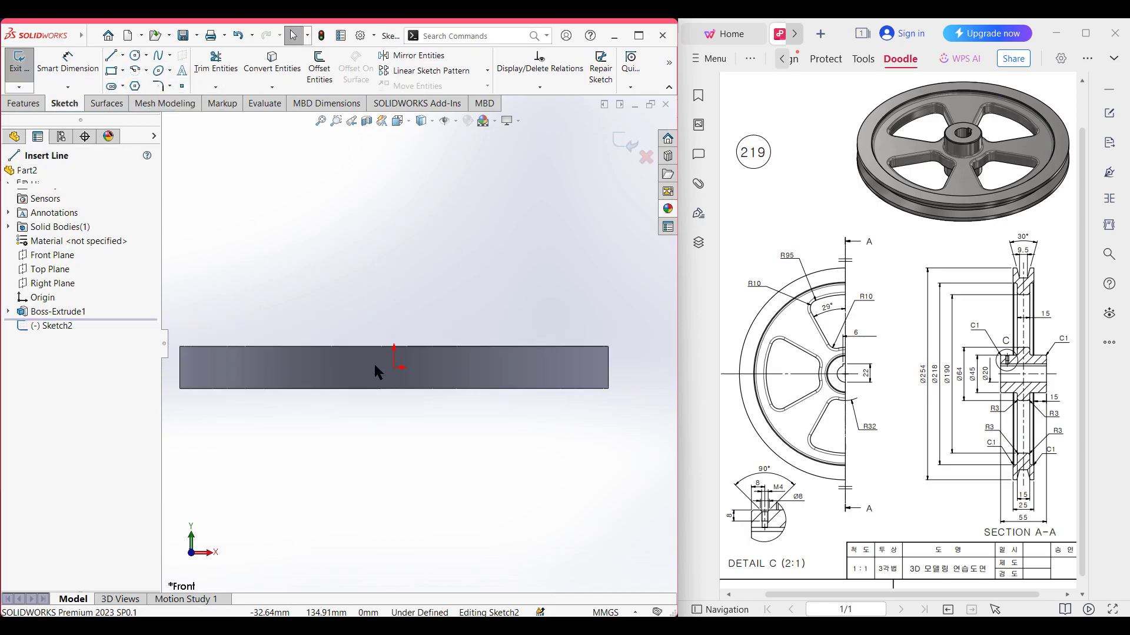
pyautogui.click(394, 368)
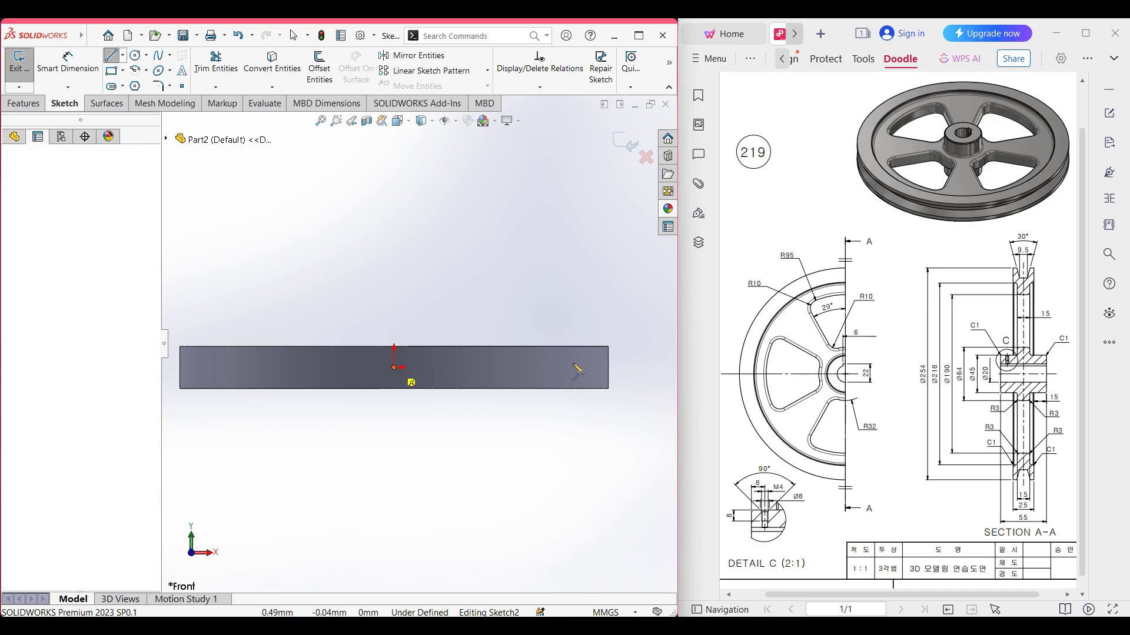
pyautogui.click(609, 368)
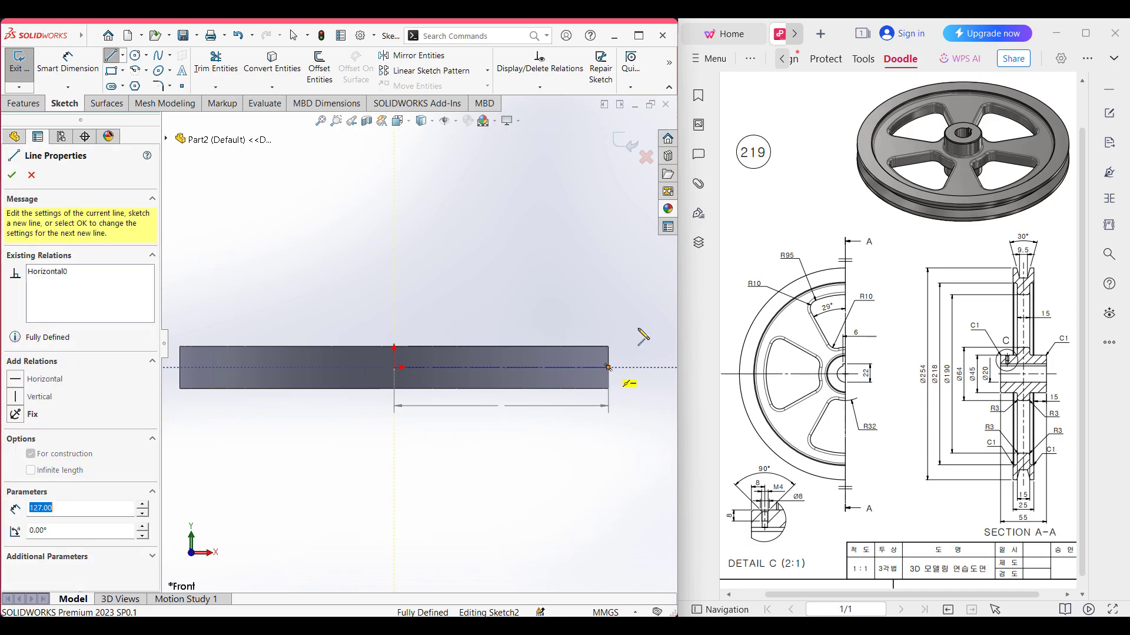
pyautogui.press('Escape')
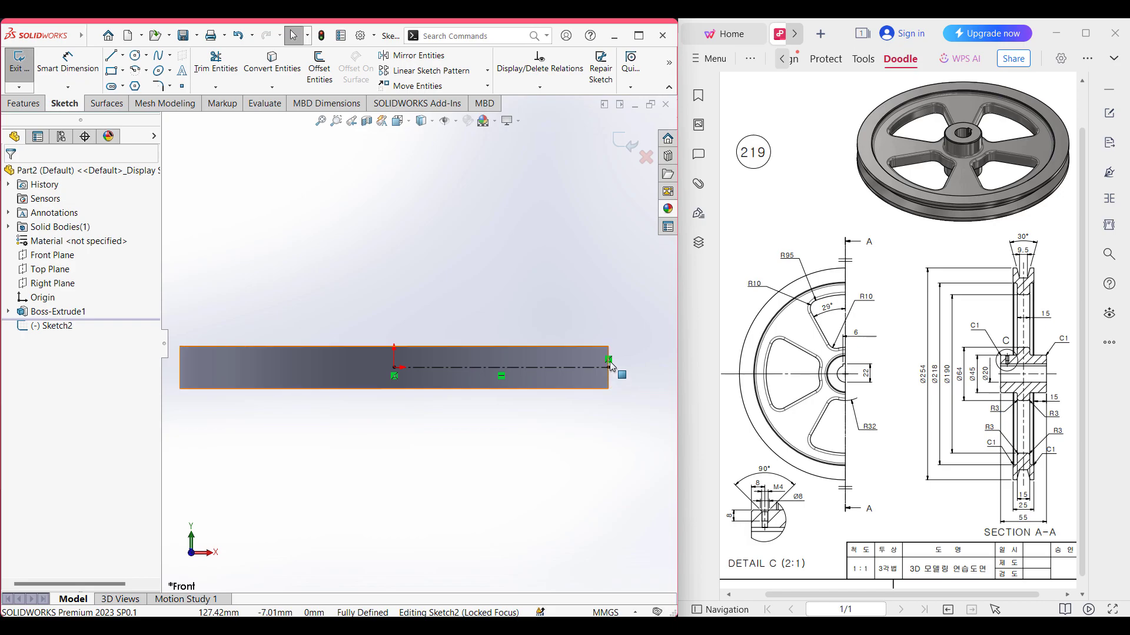
# Draw a vertical midpoint line at the centerline's outer end with a 7.5 mm half-length, and place its dimension outside the disc
pyautogui.scroll(1, 610, 367)
pyautogui.scroll(-2, 610, 367)
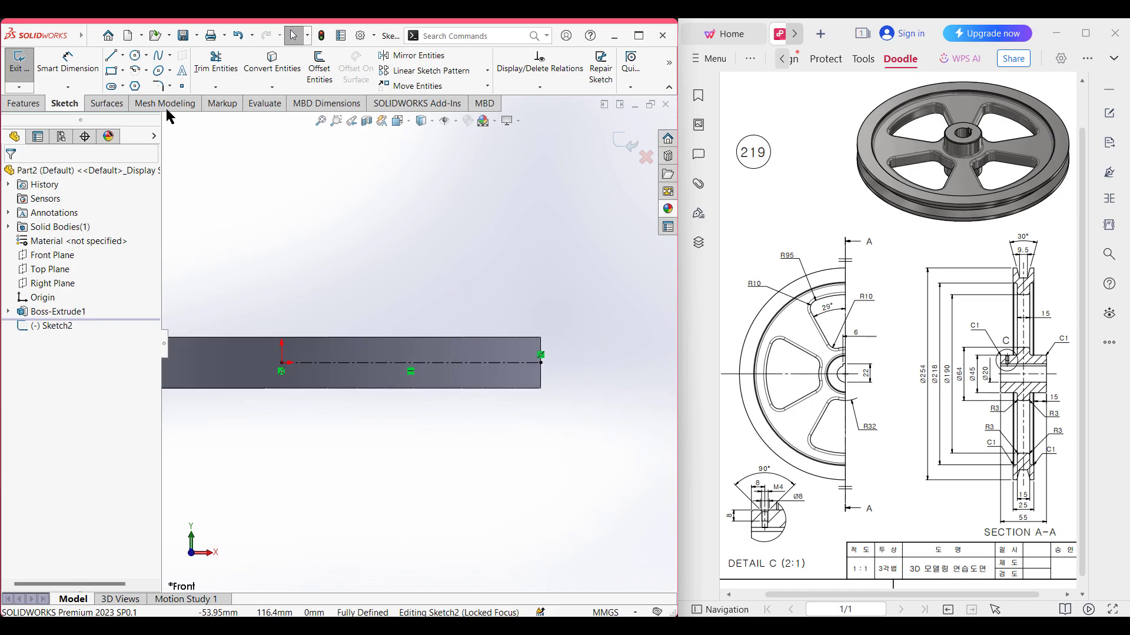
pyautogui.click(123, 56)
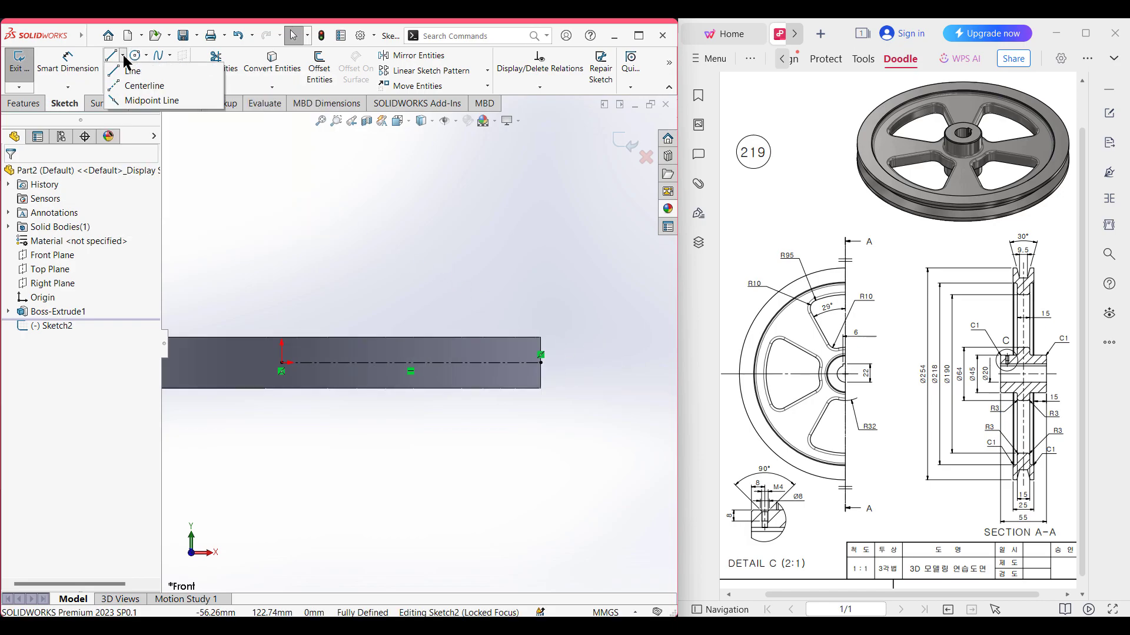
pyautogui.click(134, 101)
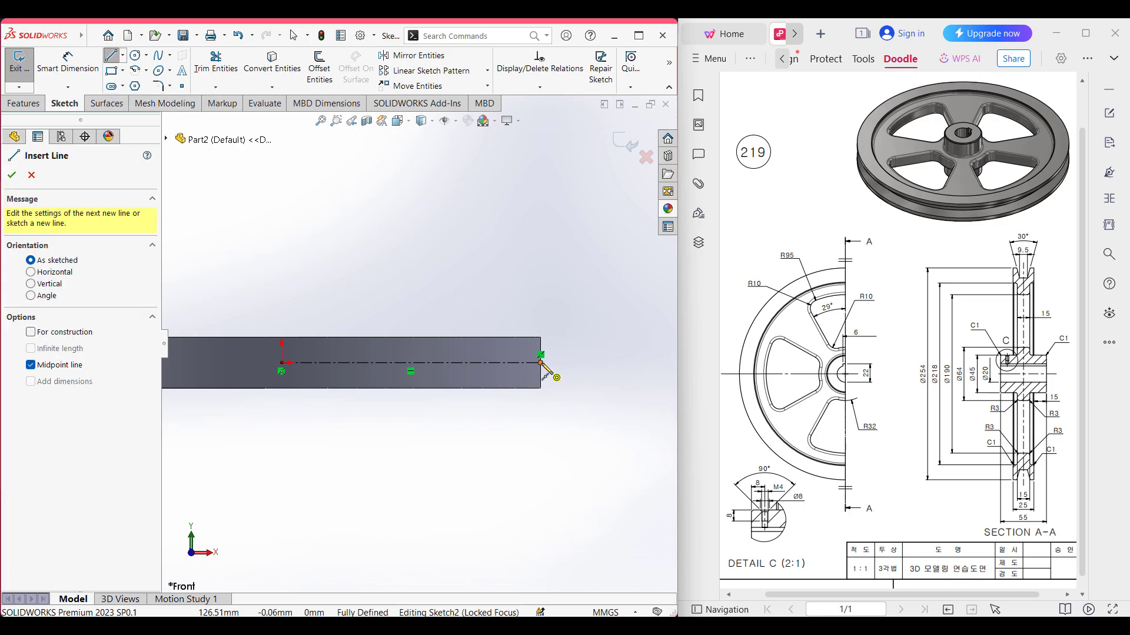
pyautogui.click(542, 356)
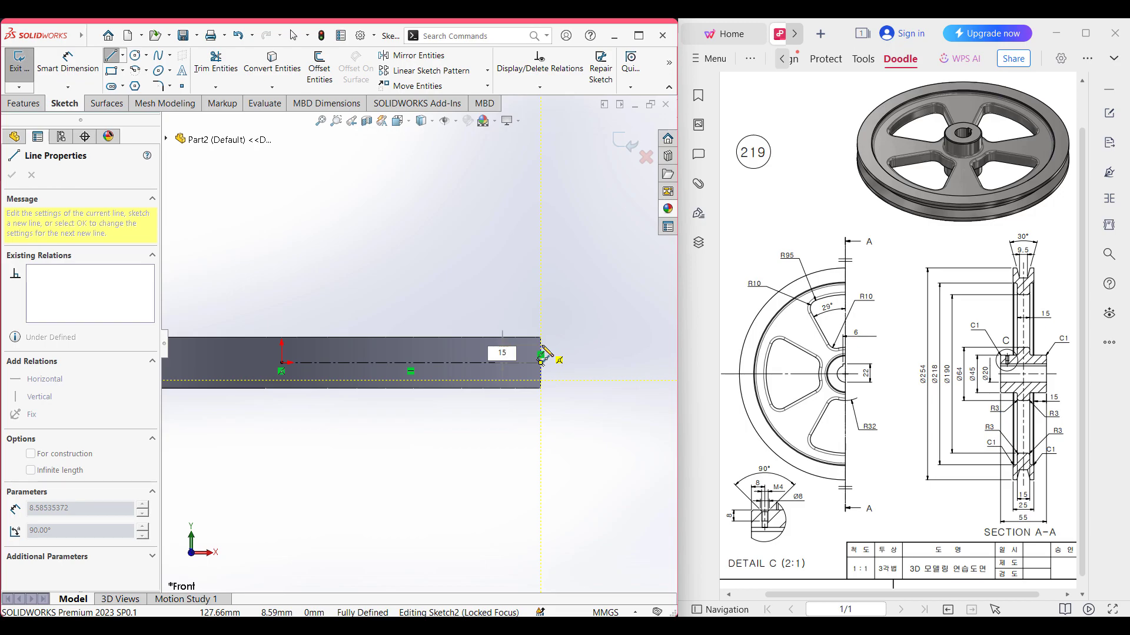
pyautogui.press('Return')
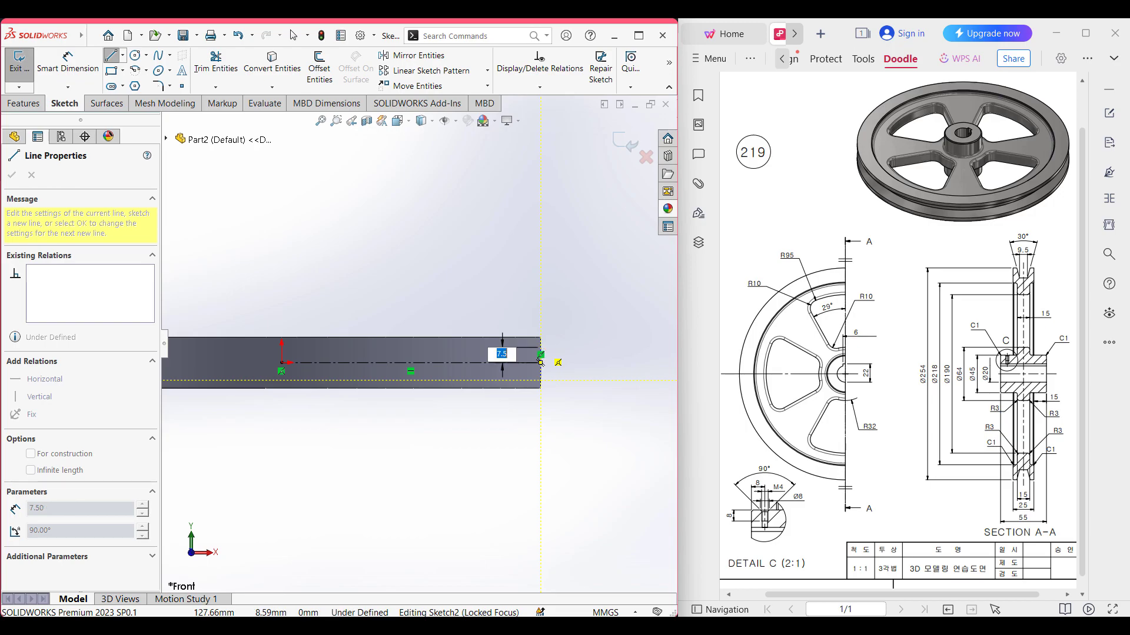
pyautogui.press('Escape')
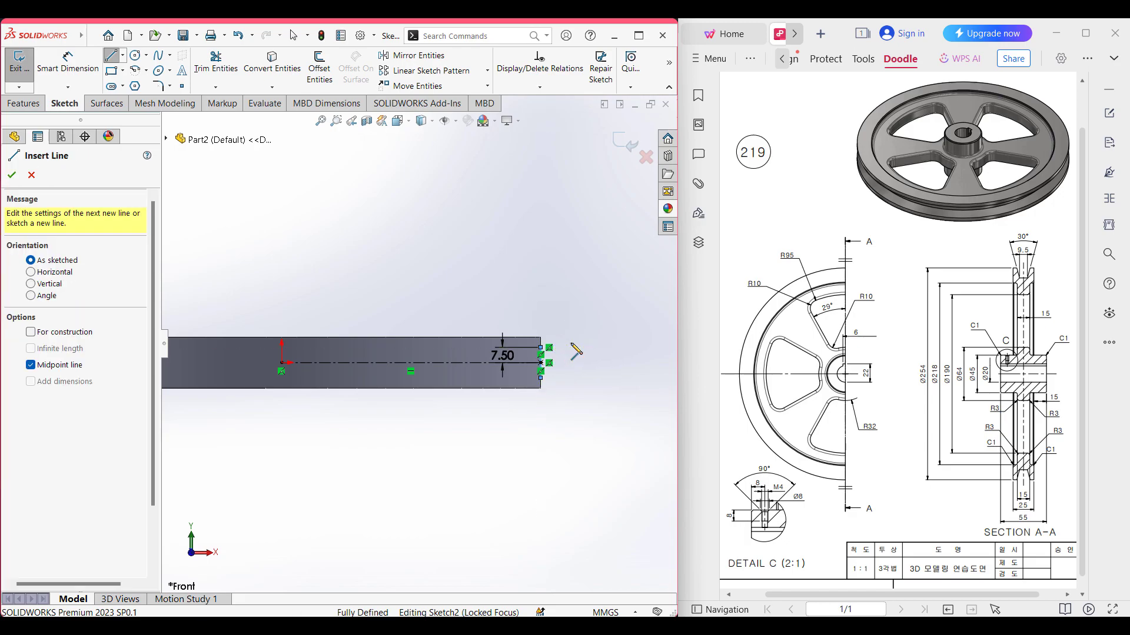
pyautogui.press('Escape')
pyautogui.scroll(-4, 489, 359)
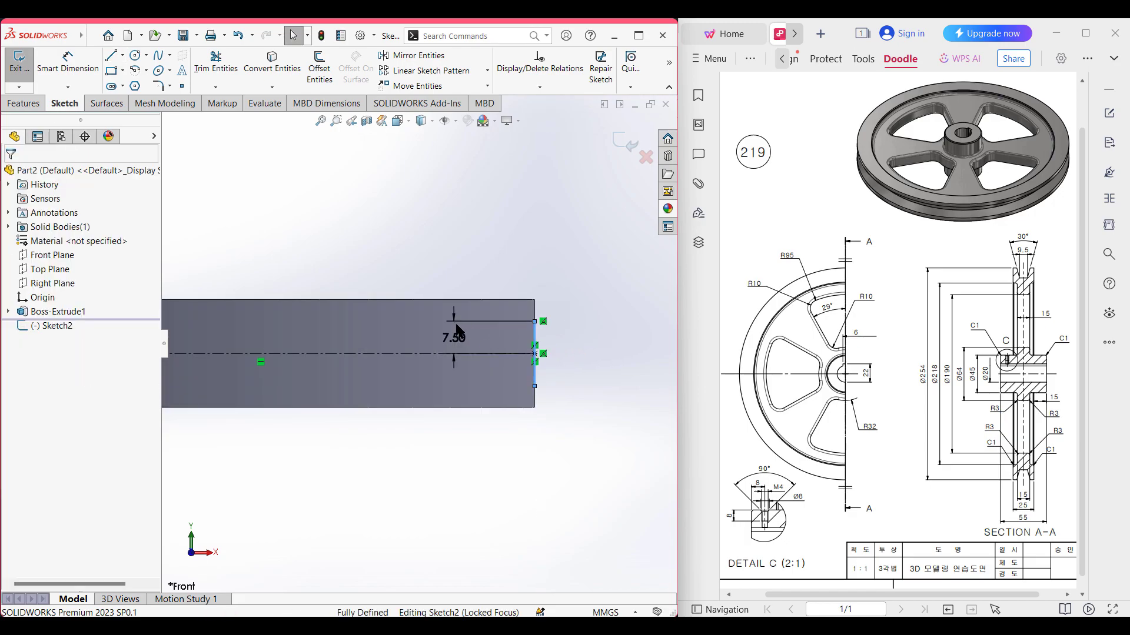
pyautogui.moveTo(556, 341); pyautogui.dragTo(582, 353)
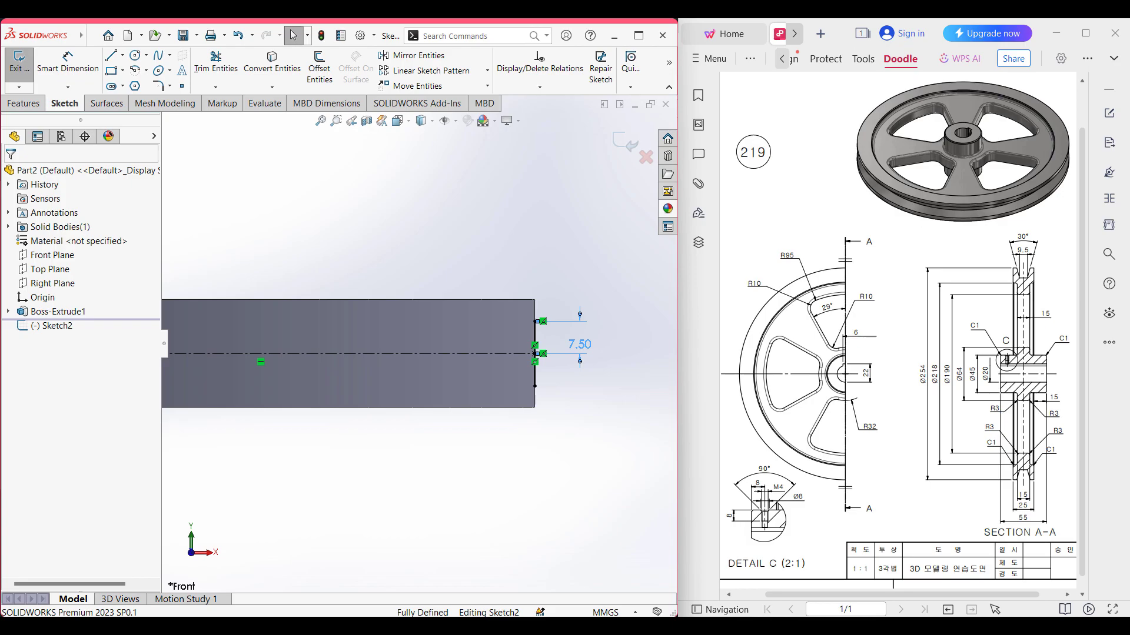
pyautogui.click(568, 263)
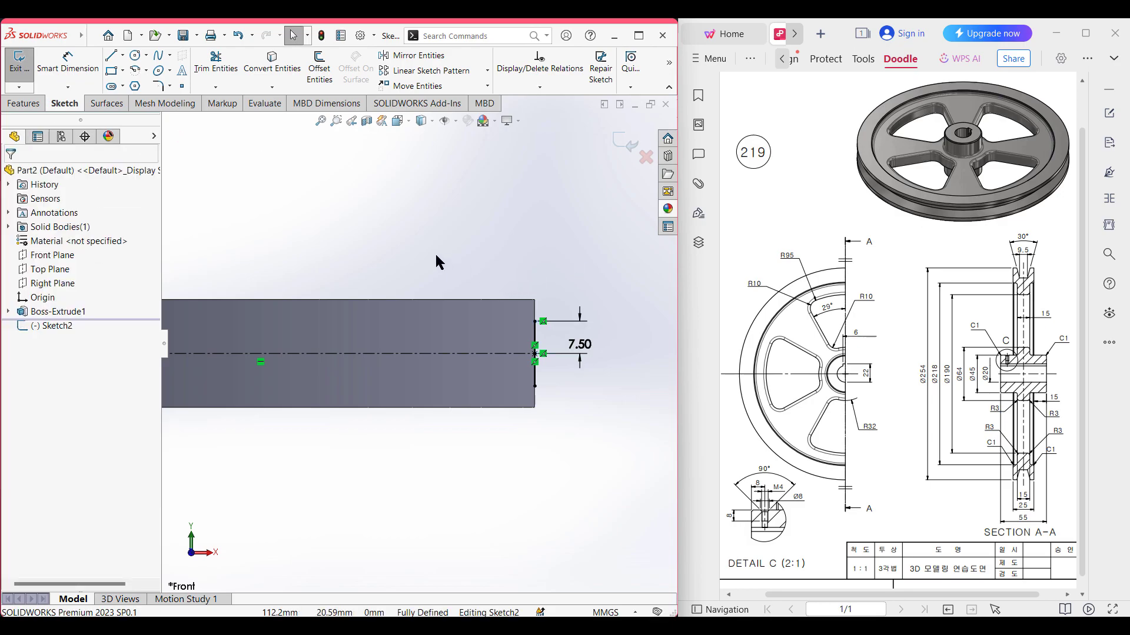
# Draw a second vertical midpoint line on the centerline, inward from the disc edge, with a half-length of 9.5/2 mm
pyautogui.click(123, 56)
pyautogui.click(140, 101)
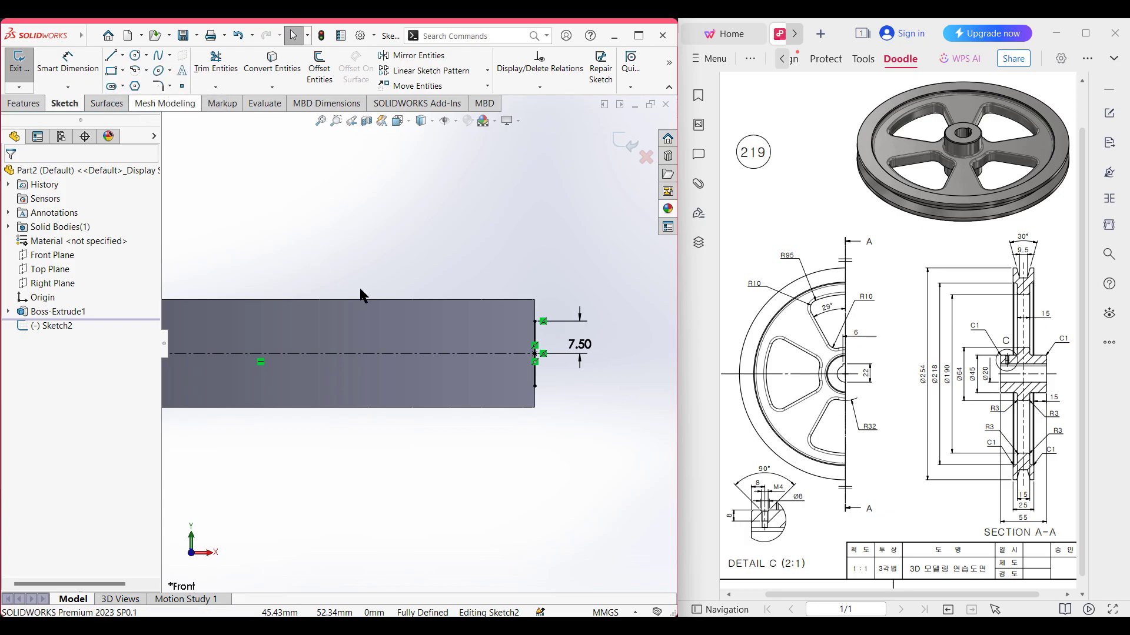
pyautogui.click(452, 353)
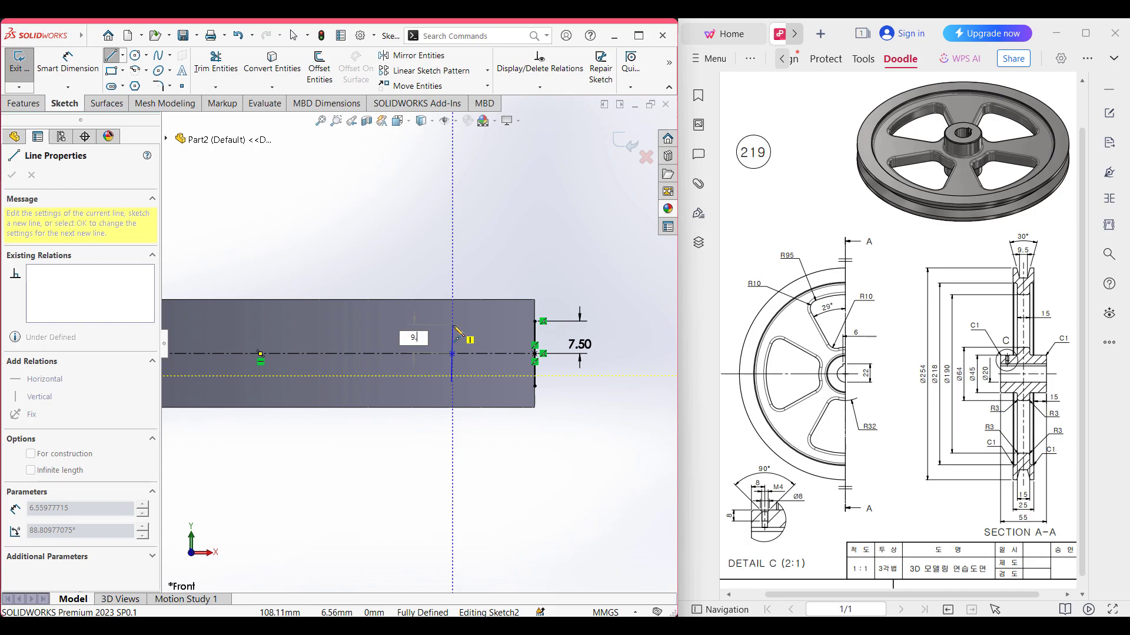
pyautogui.write('9.5/2')
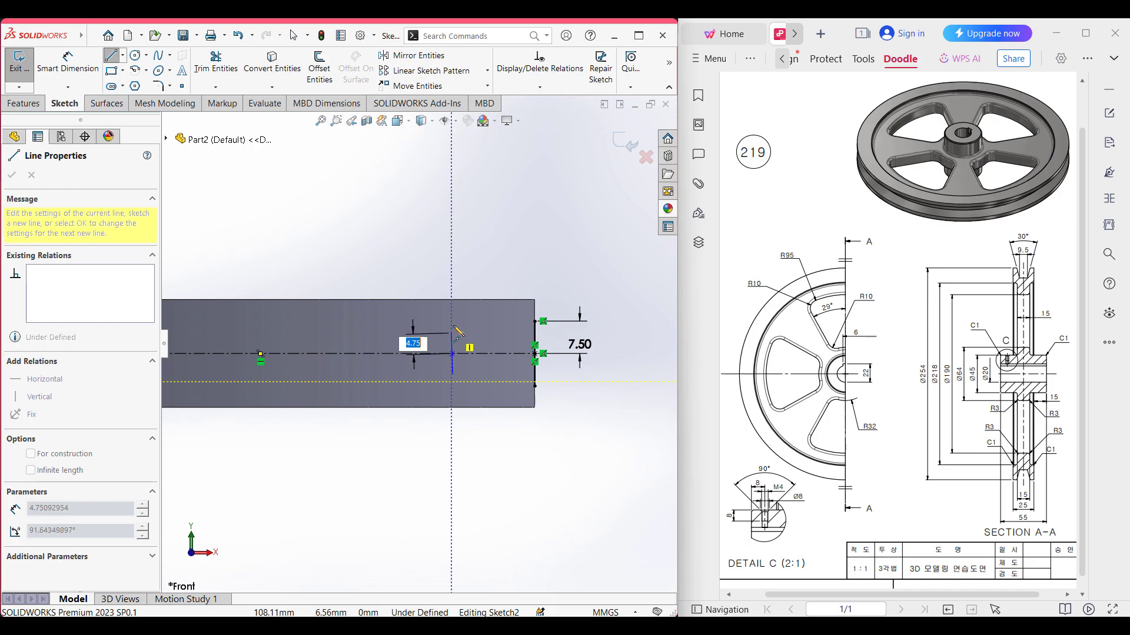
pyautogui.press('Return')
pyautogui.press('Escape')
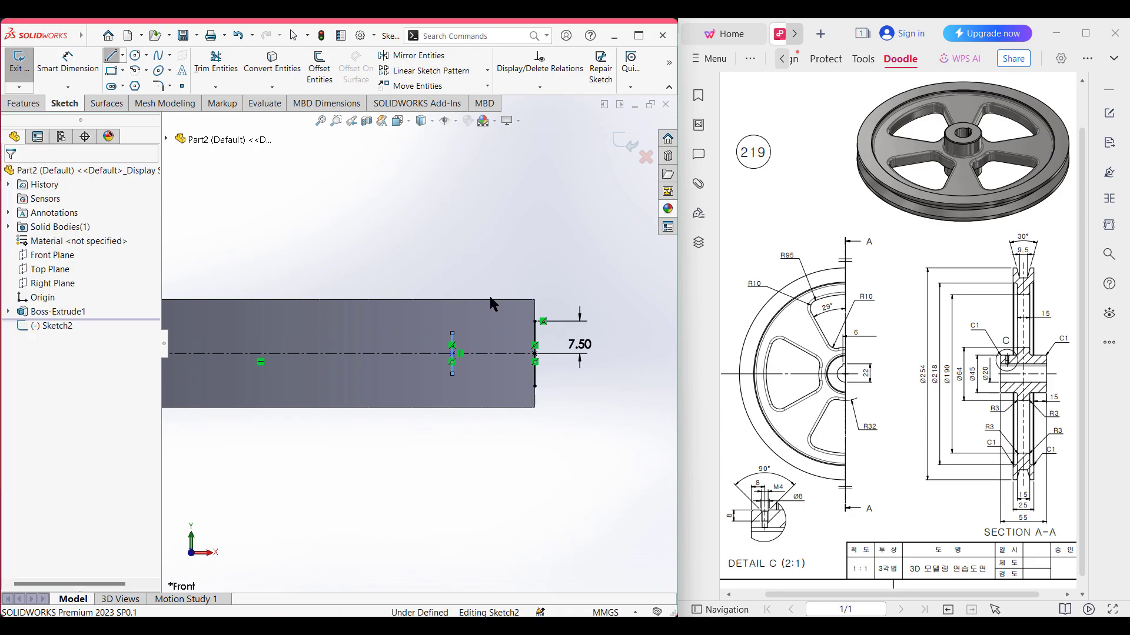
# Dimension the length of the inner vertical line and set it to 9.5 mm
pyautogui.click(70, 61)
pyautogui.click(454, 347)
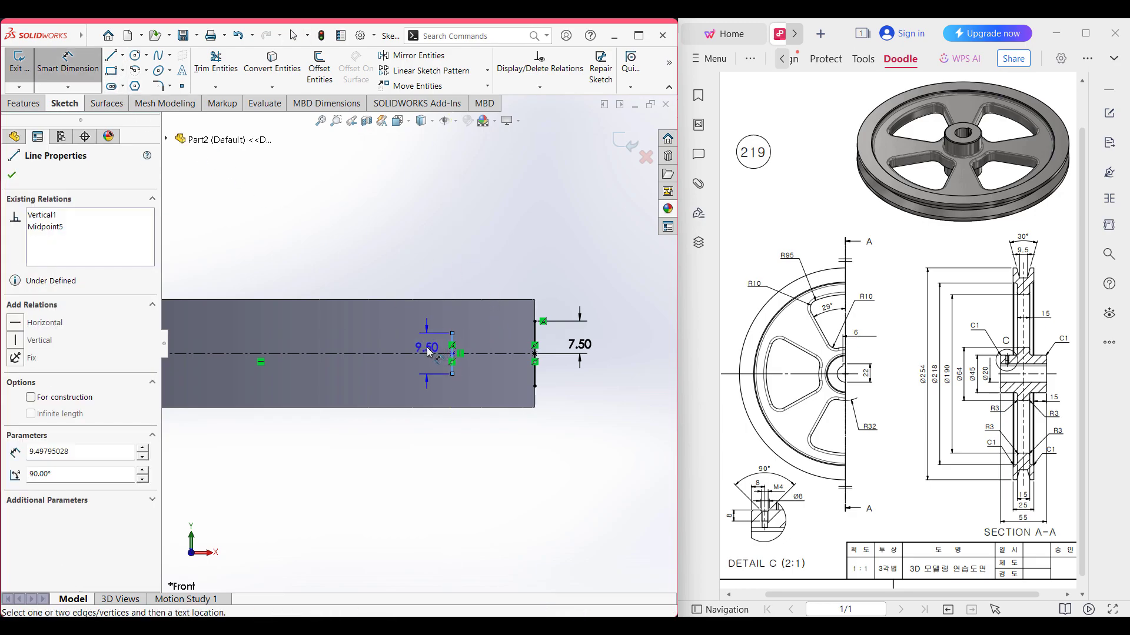
pyautogui.click(414, 345)
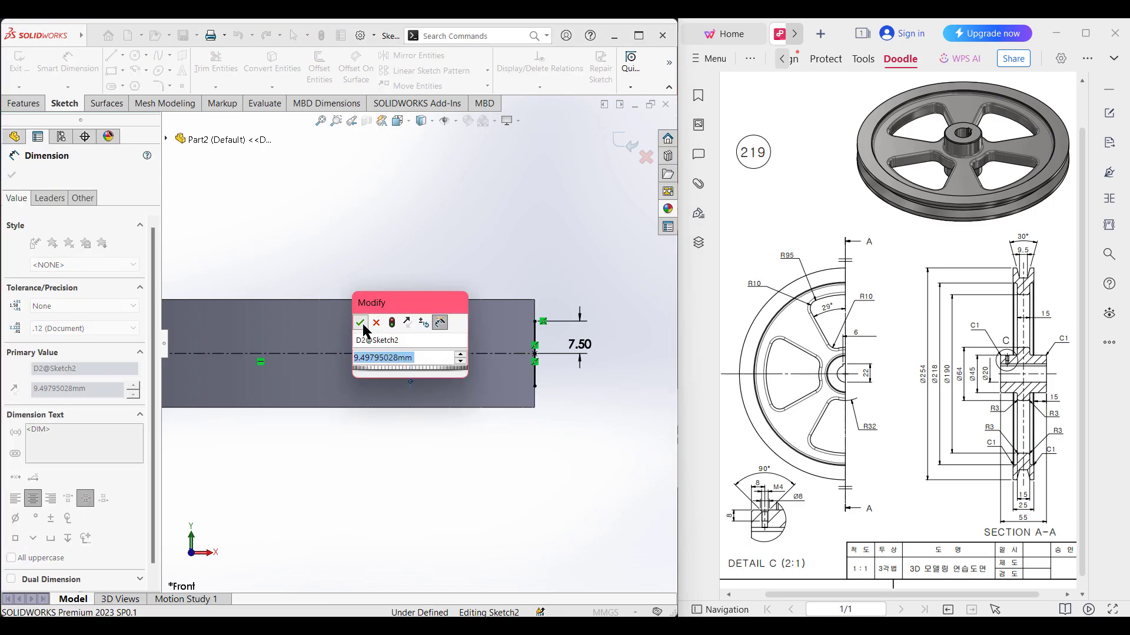
pyautogui.press('Return')
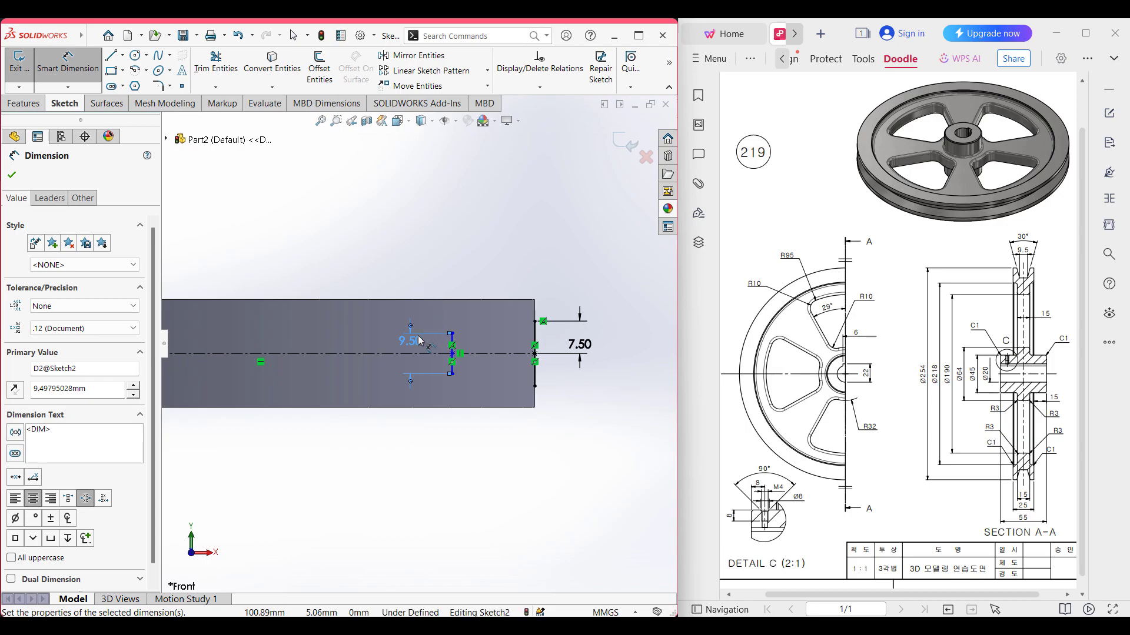
pyautogui.doubleClick(414, 342)
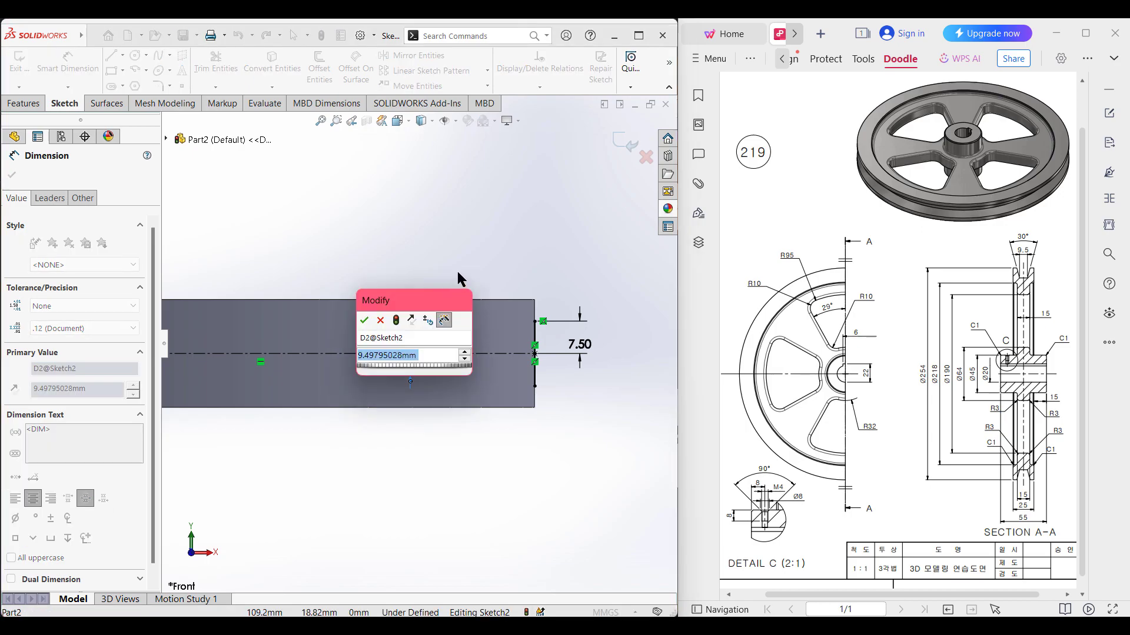
pyautogui.write('9.5')
pyautogui.press('Return')
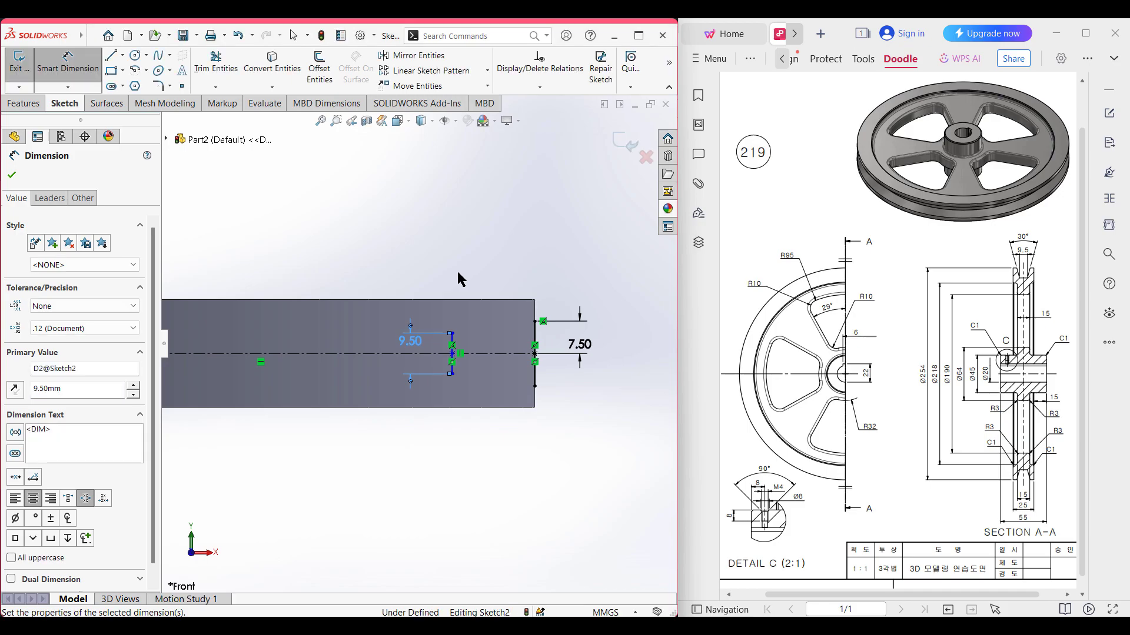
pyautogui.click(455, 268)
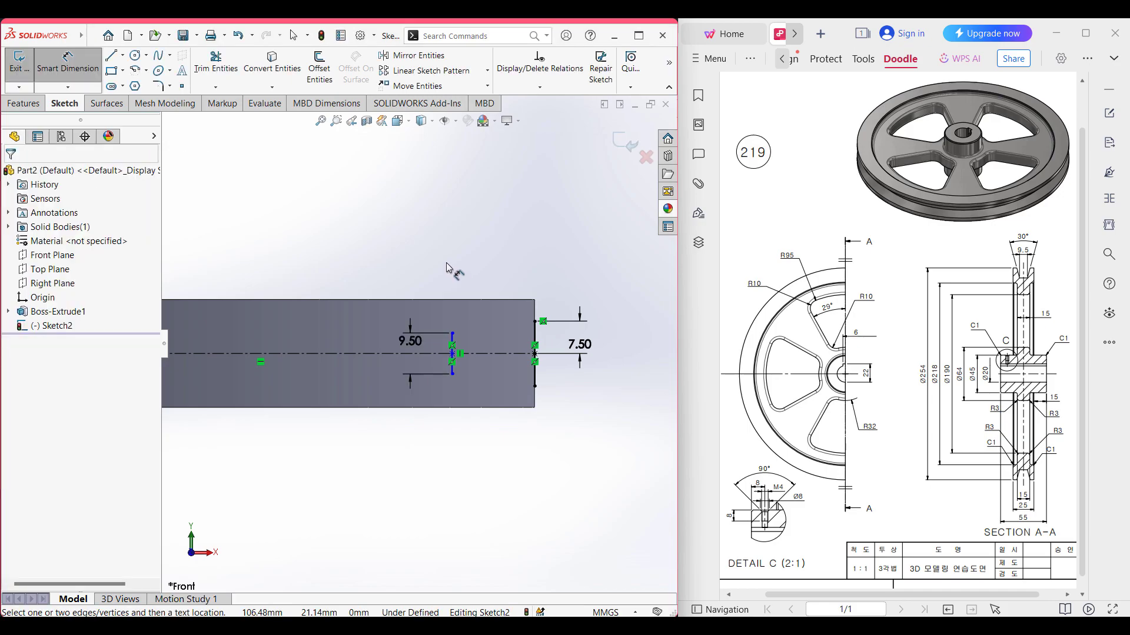
# Draw two slanted lines joining the inner vertical line's upper and lower ends to the matching ends of the outer line
pyautogui.click(111, 55)
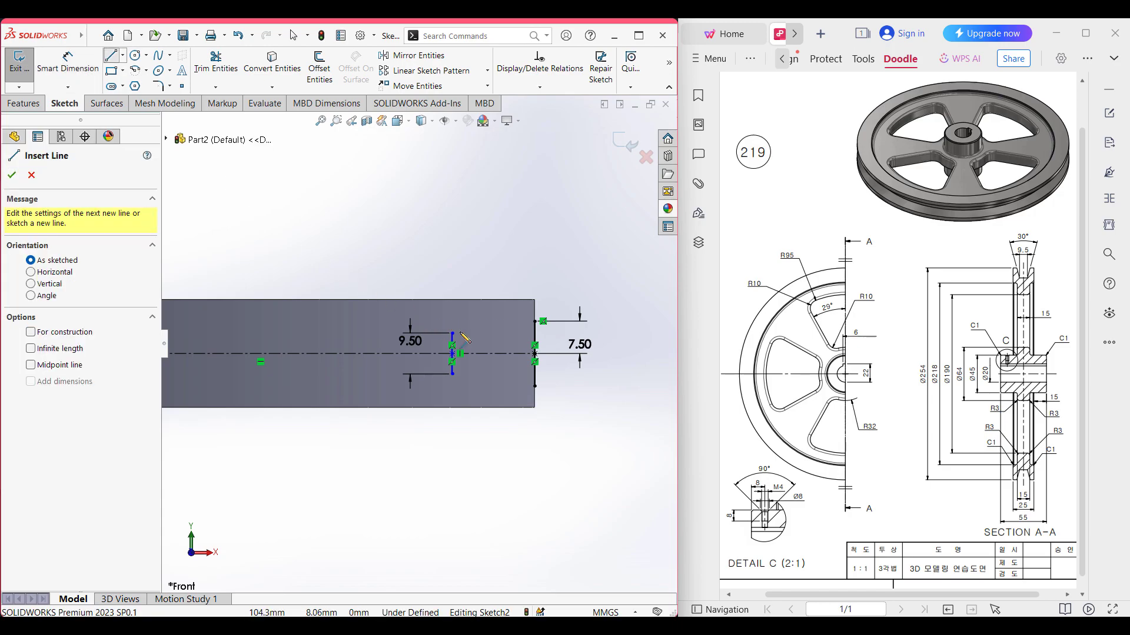
pyautogui.click(452, 334)
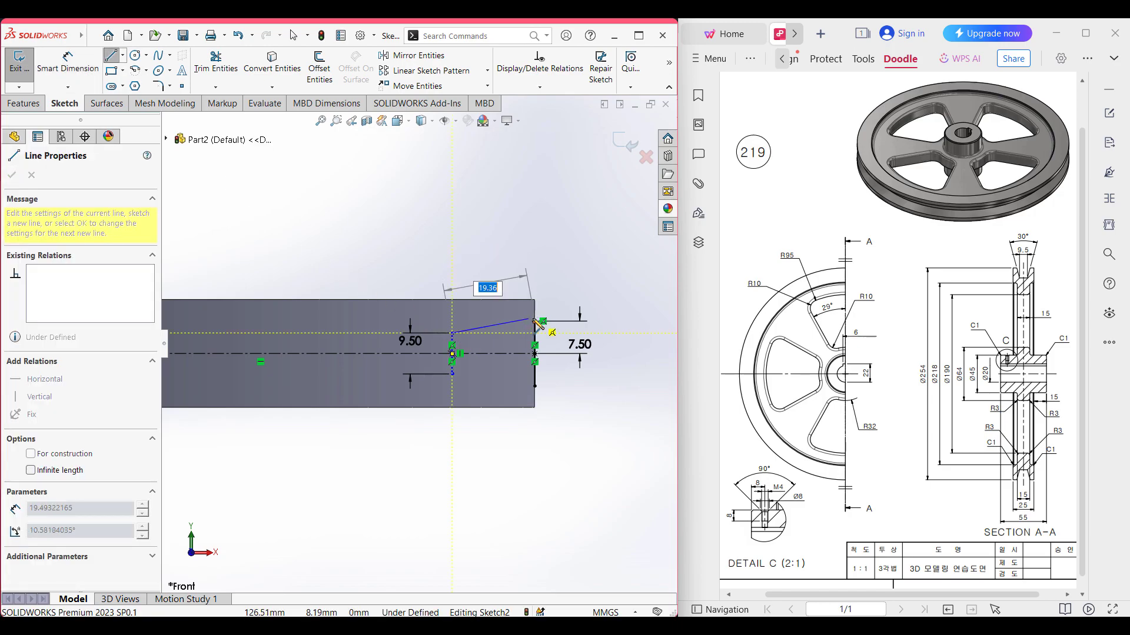
pyautogui.click(535, 322)
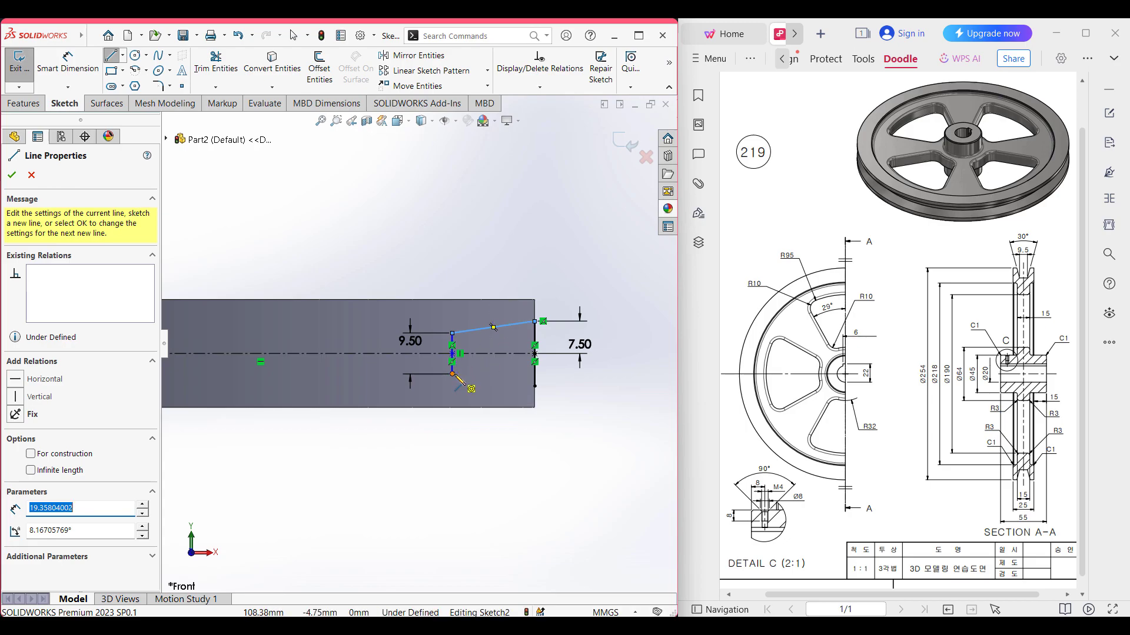
pyautogui.click(452, 373)
pyautogui.click(534, 386)
pyautogui.press('Escape')
pyautogui.press('Escape')
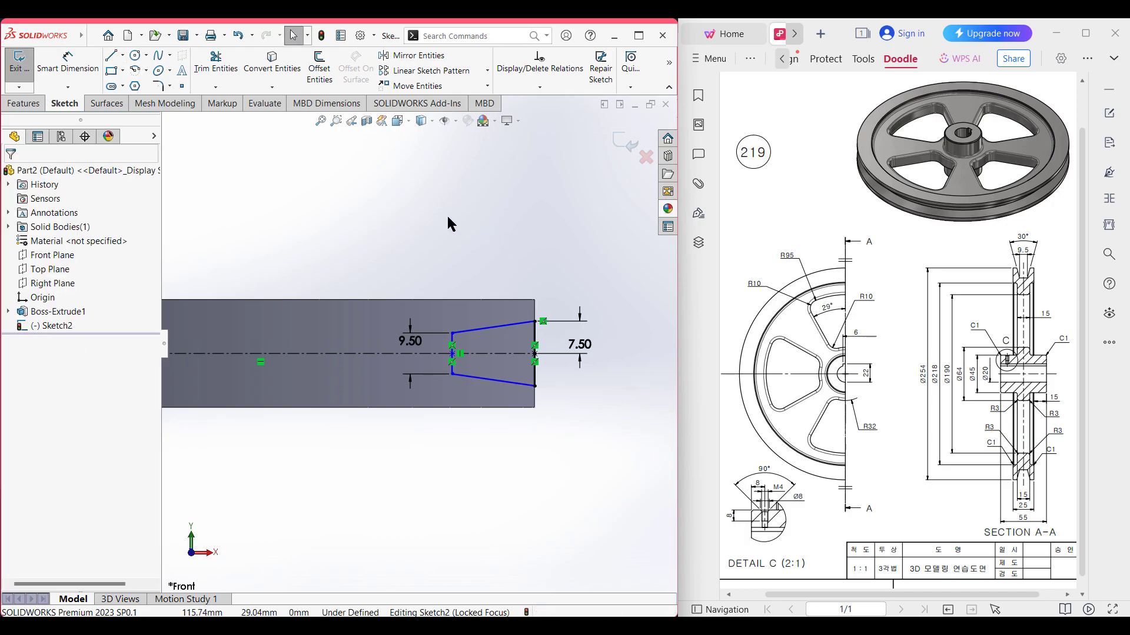
# Add an angle dimension of 15° (30/2) between the upper slanted line and the horizontal centerline
pyautogui.click(69, 64)
pyautogui.click(487, 330)
pyautogui.click(497, 354)
pyautogui.click(499, 341)
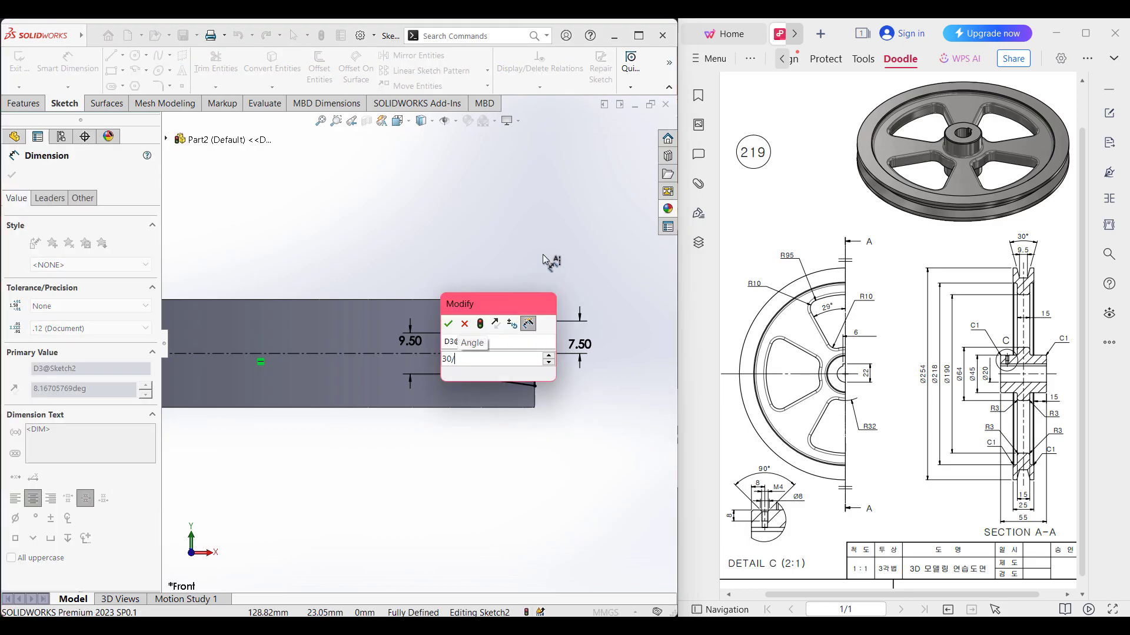
pyautogui.press('Return')
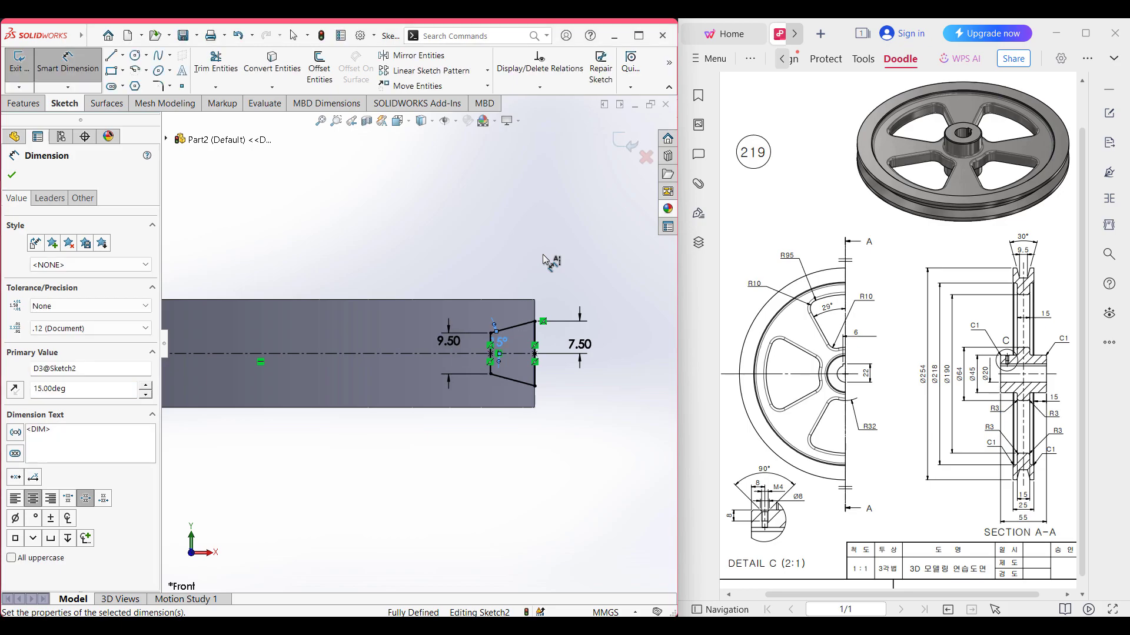
# Try to add an angle dimension between the lower slanted line and the horizontal centerline
pyautogui.scroll(-3, 493, 346)
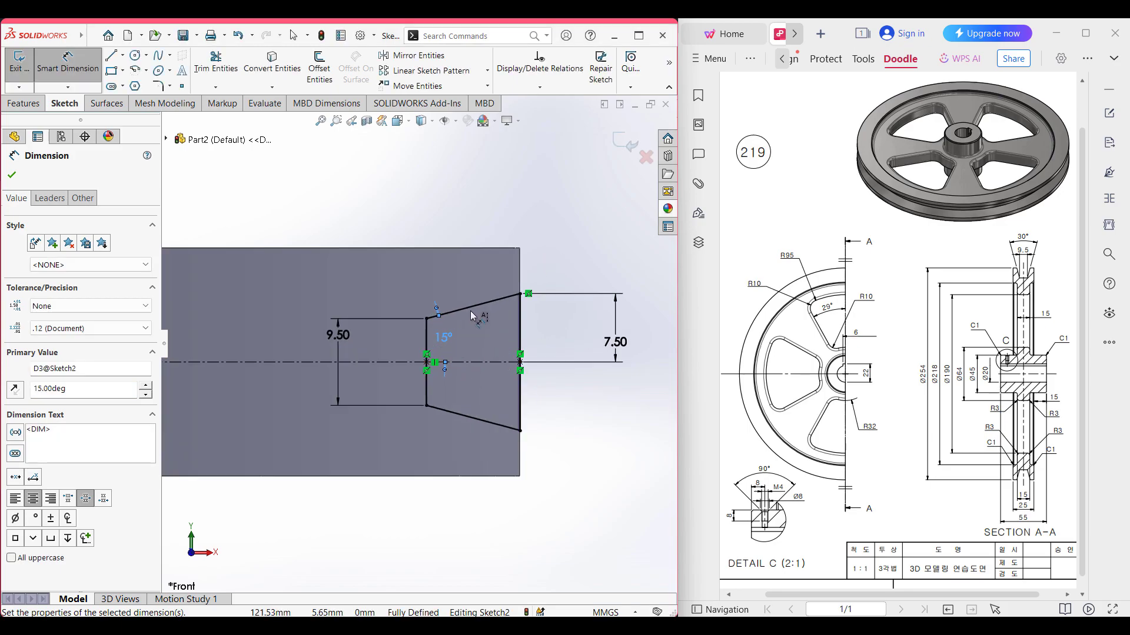
pyautogui.click(464, 421)
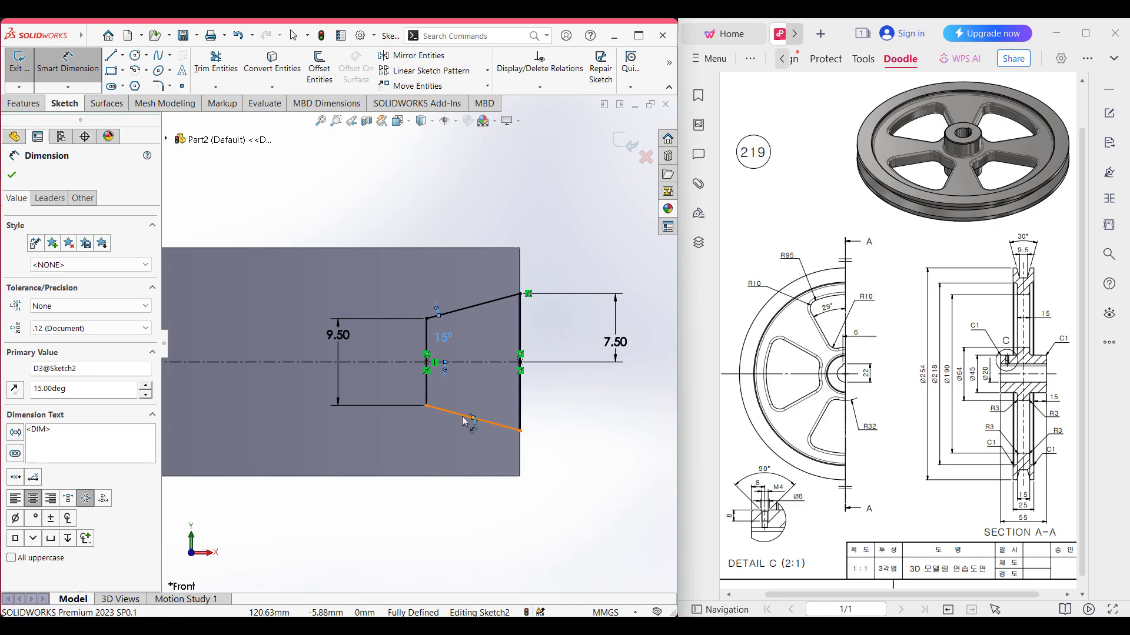
pyautogui.click(486, 362)
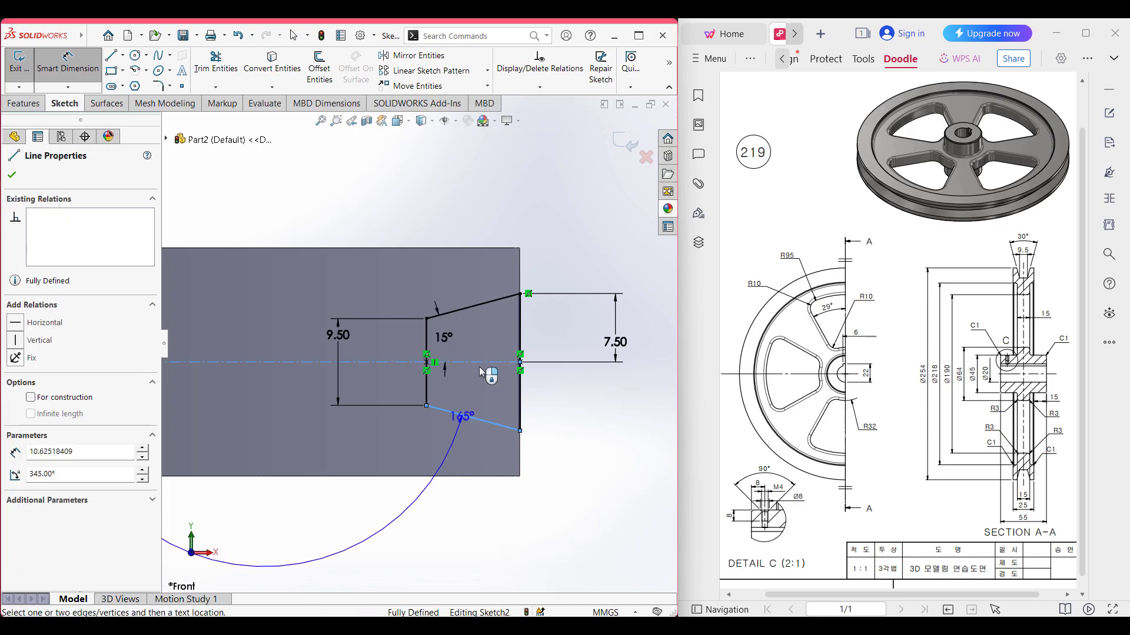
pyautogui.click(488, 397)
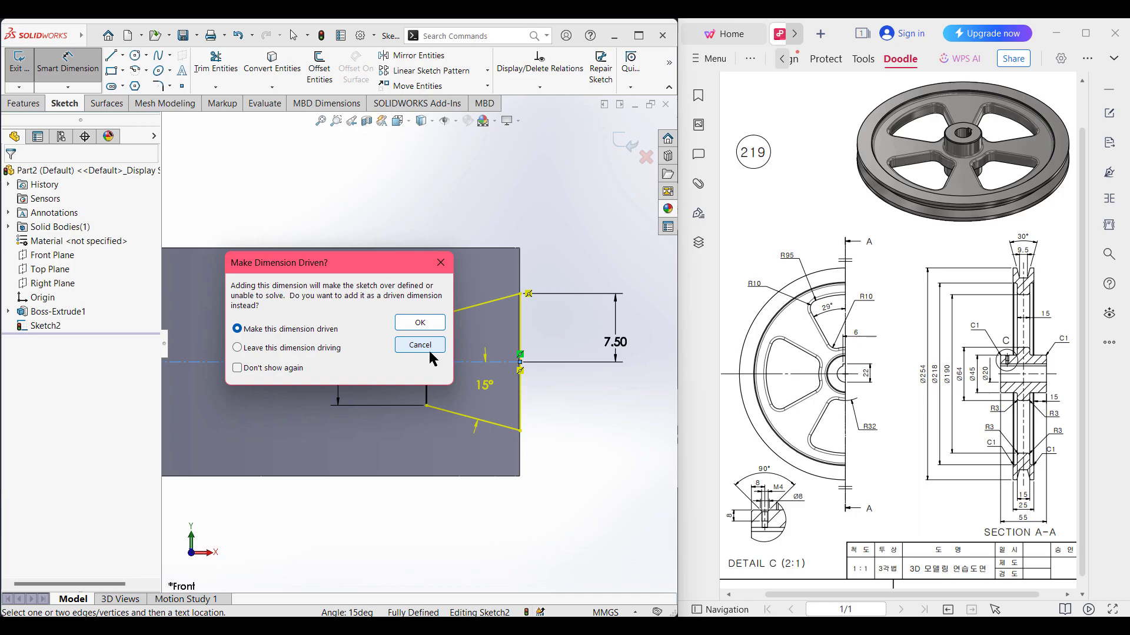
pyautogui.click(429, 349)
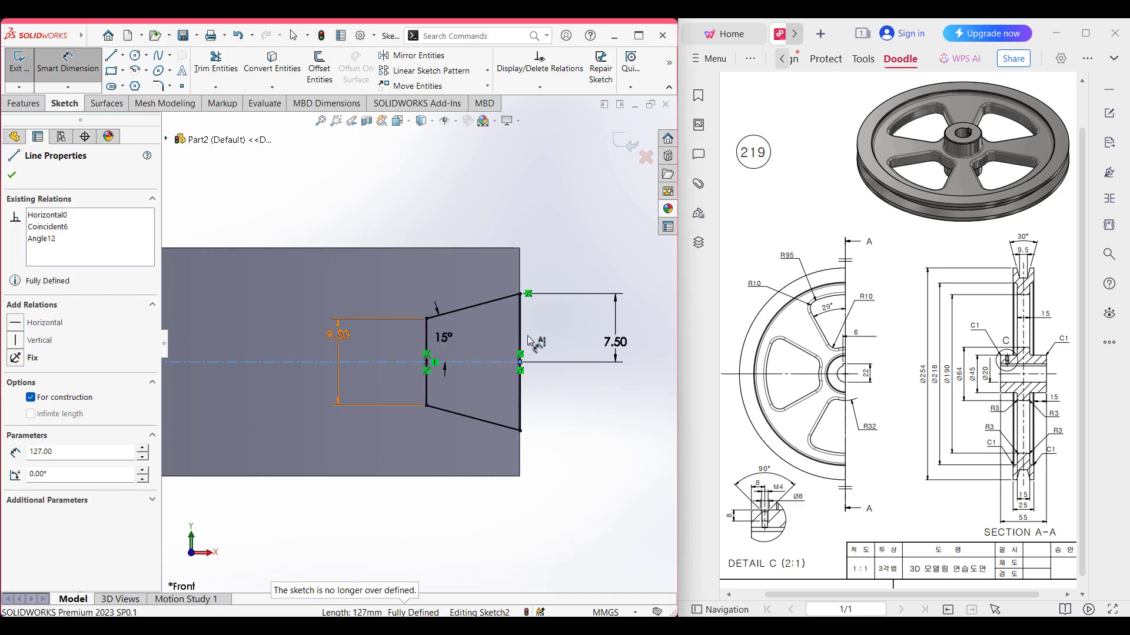
# Draw a vertical centerline about 34 mm long upward from the origin
pyautogui.scroll(5, 390, 336)
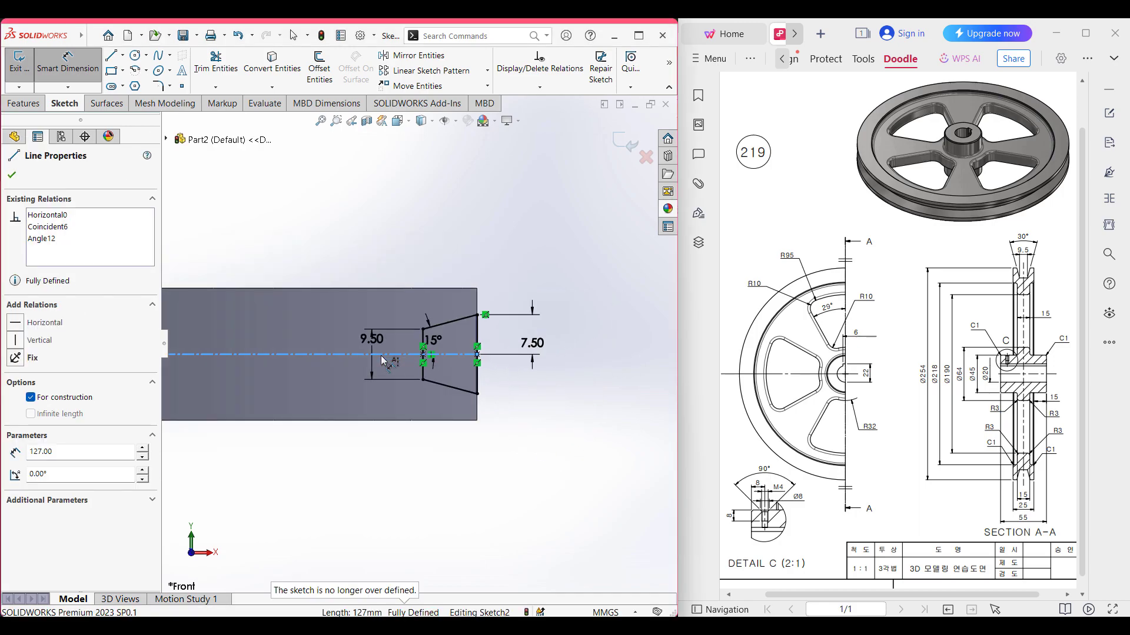
pyautogui.scroll(-2, 265, 308)
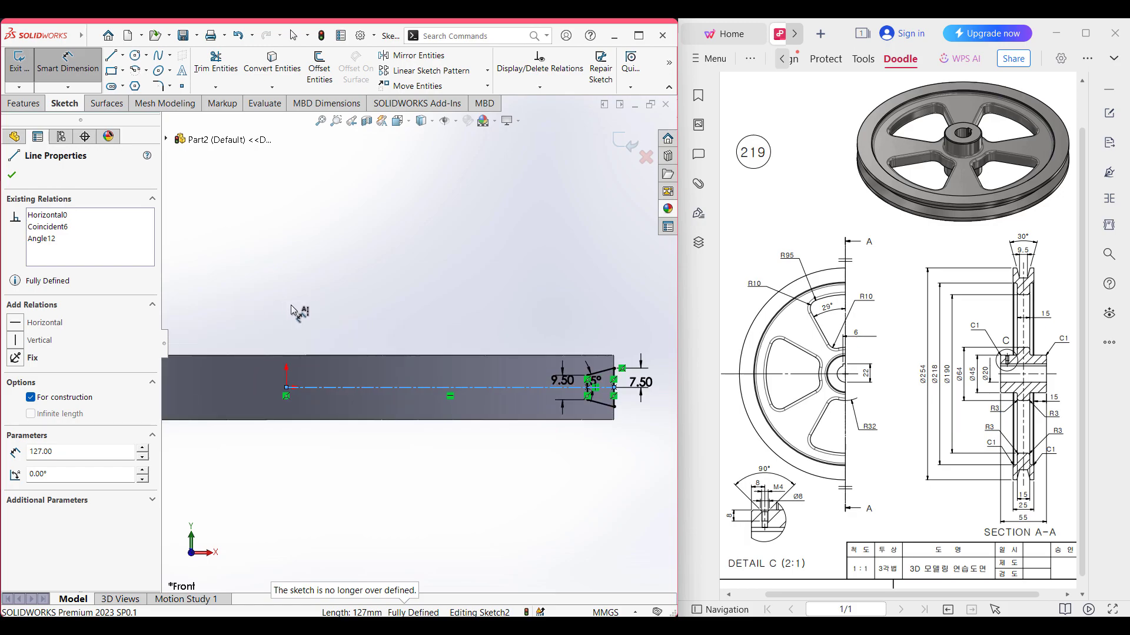
pyautogui.click(11, 175)
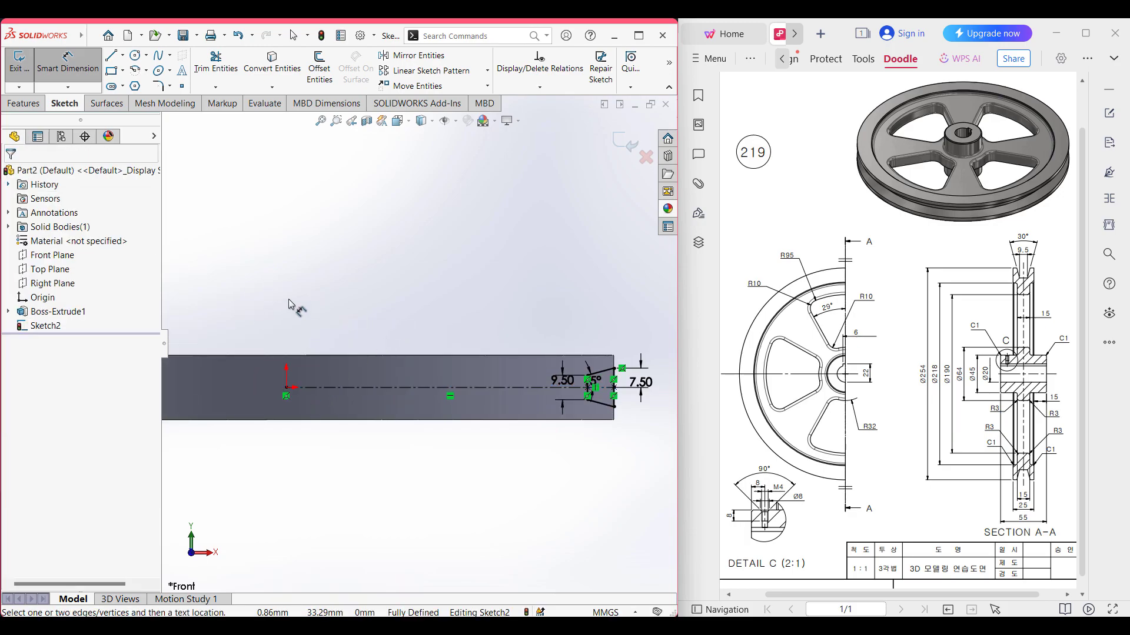
pyautogui.click(124, 55)
pyautogui.click(144, 86)
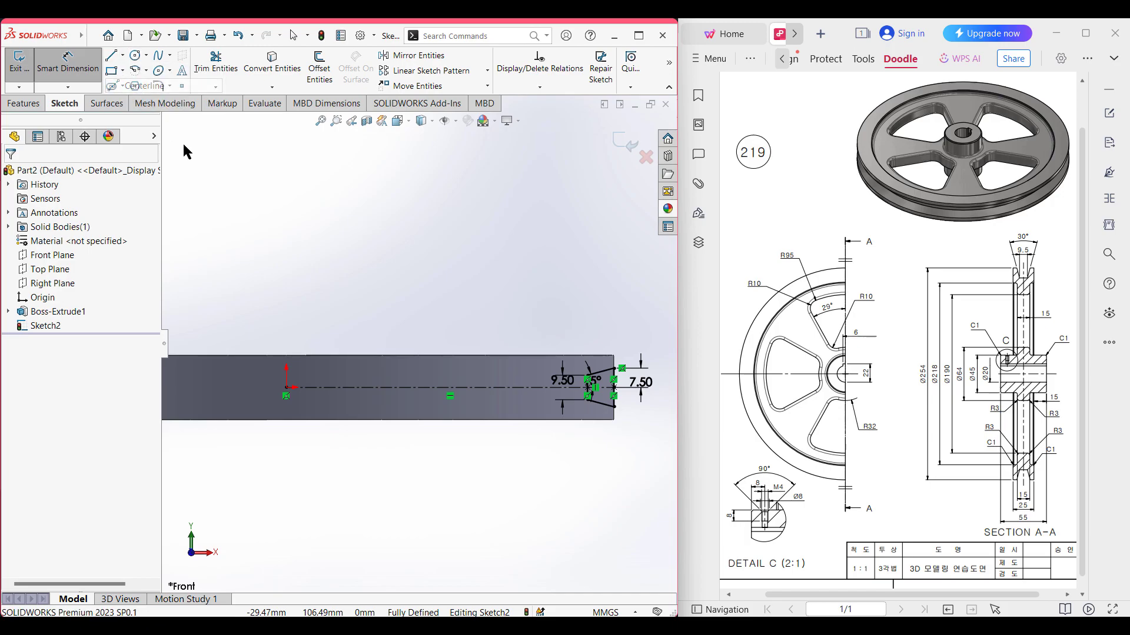
pyautogui.click(287, 395)
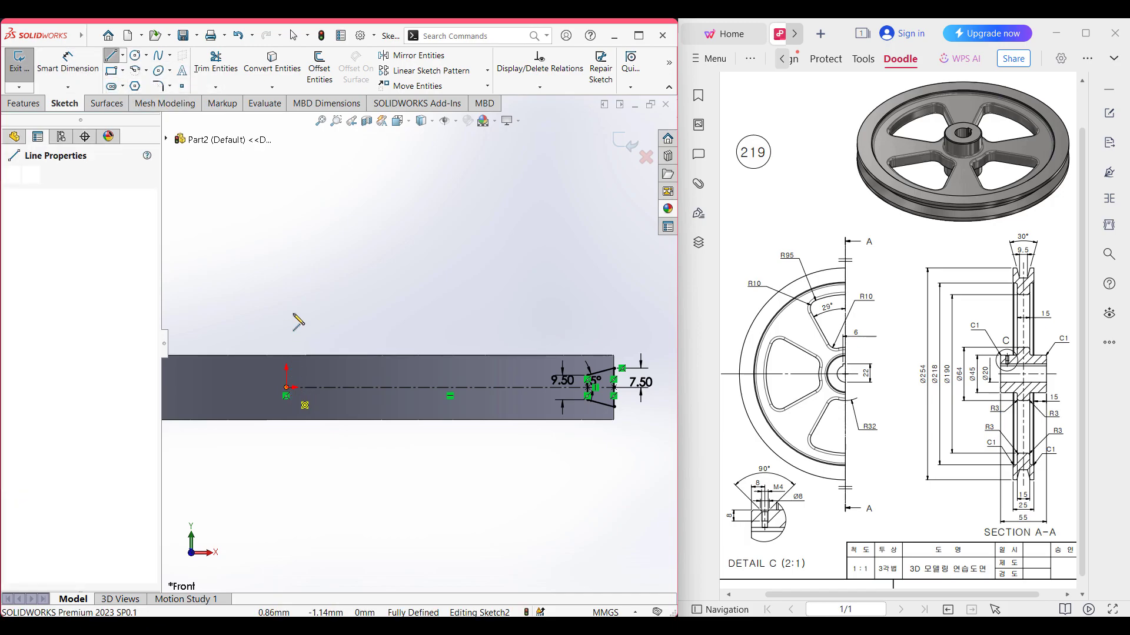
pyautogui.click(286, 300)
pyautogui.press('Escape')
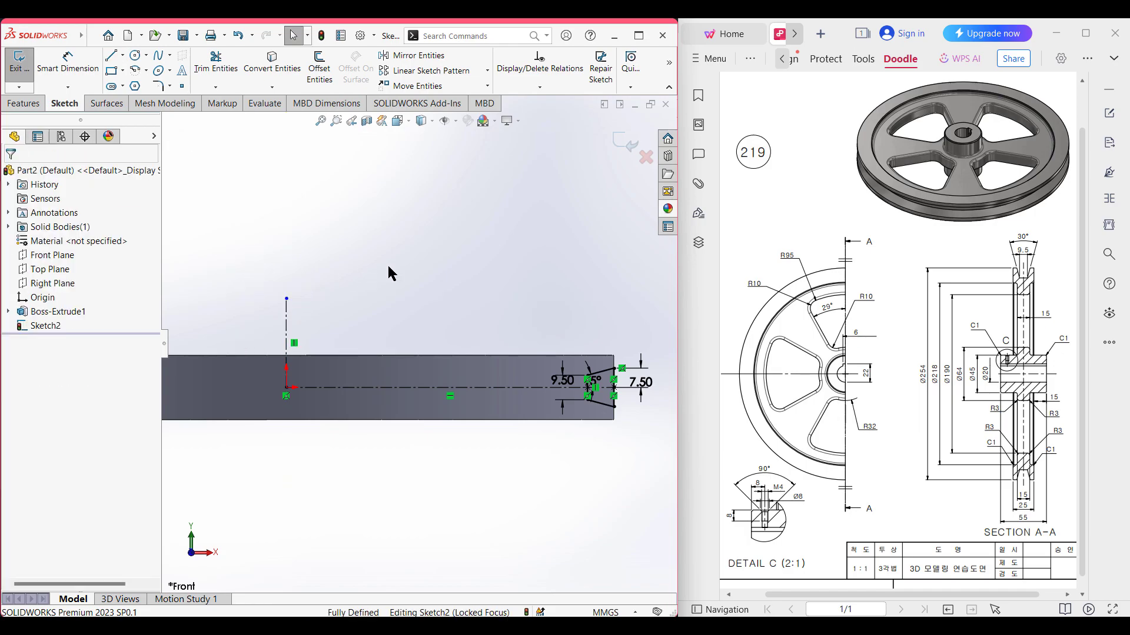
# Cut the rim groove by revolving the trapezoid profile 360° around the vertical centerline
pyautogui.hotkey('ctrl', '7')
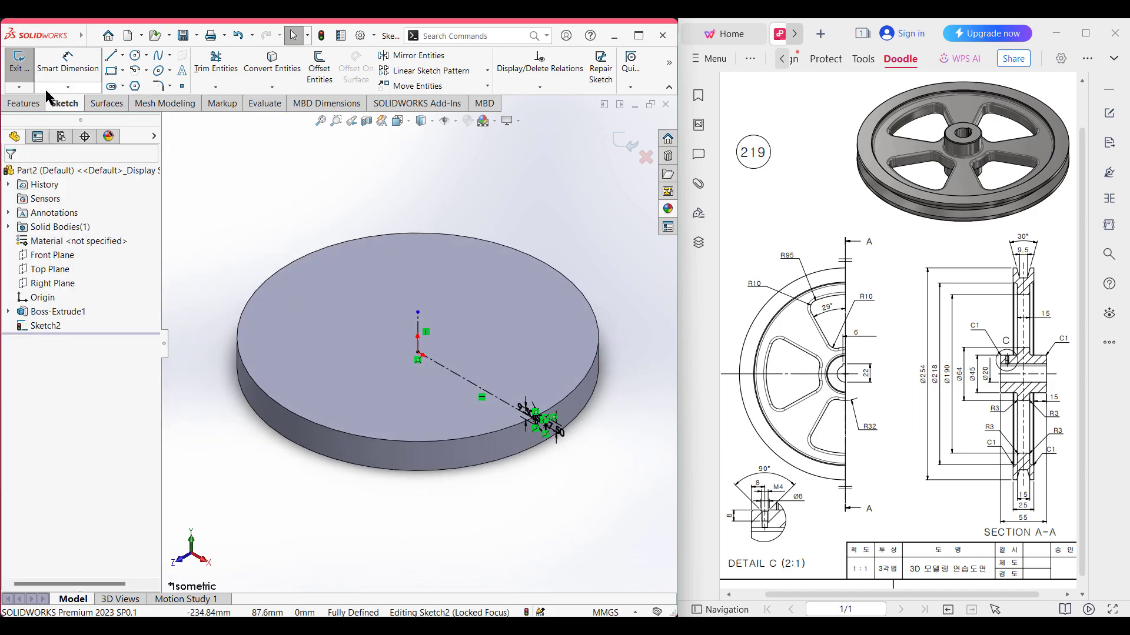
pyautogui.click(23, 104)
pyautogui.click(206, 66)
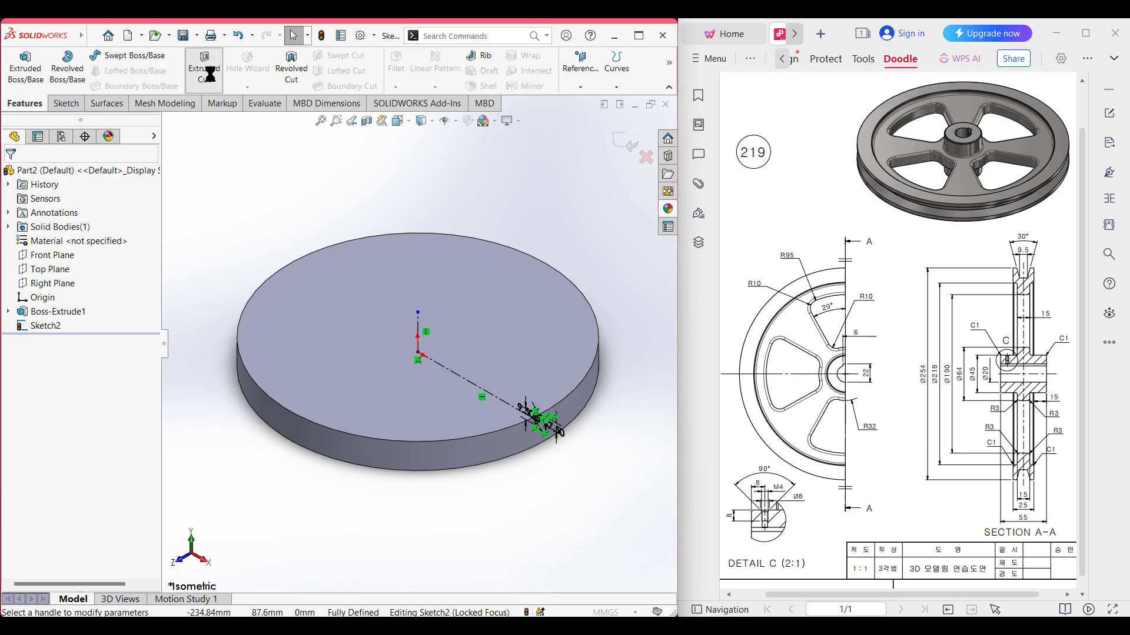
pyautogui.click(30, 174)
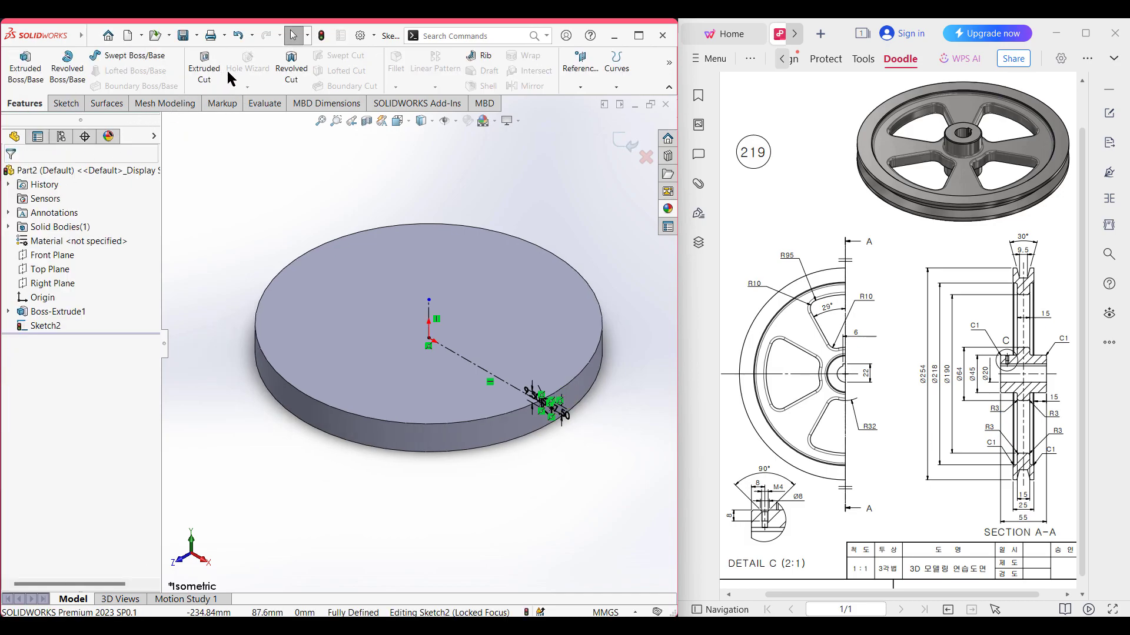
pyautogui.click(290, 70)
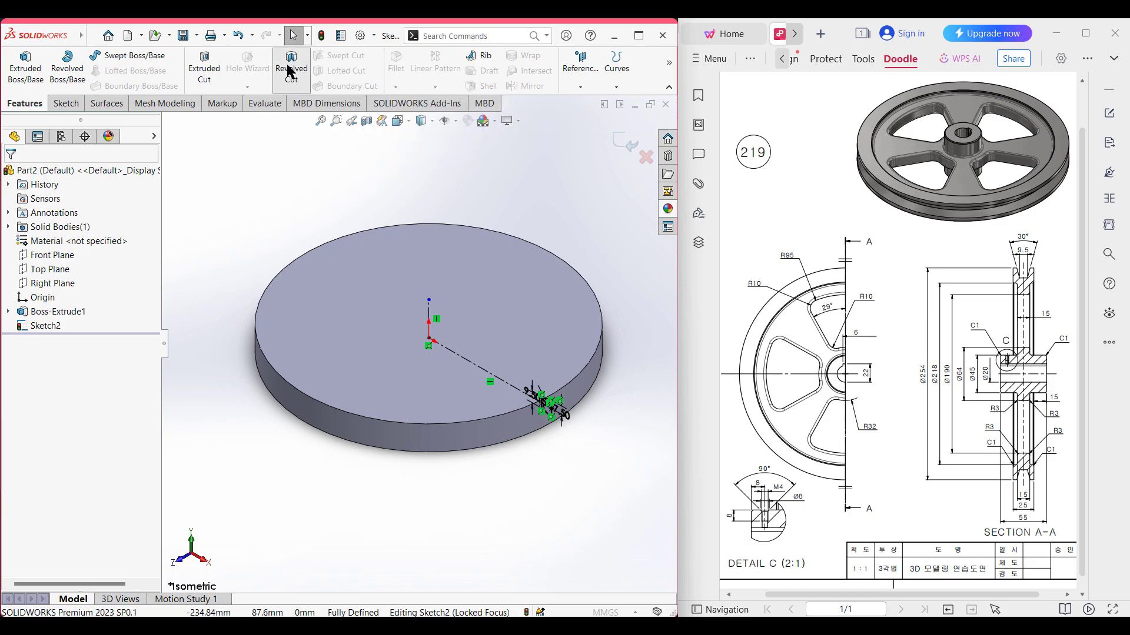
pyautogui.click(429, 308)
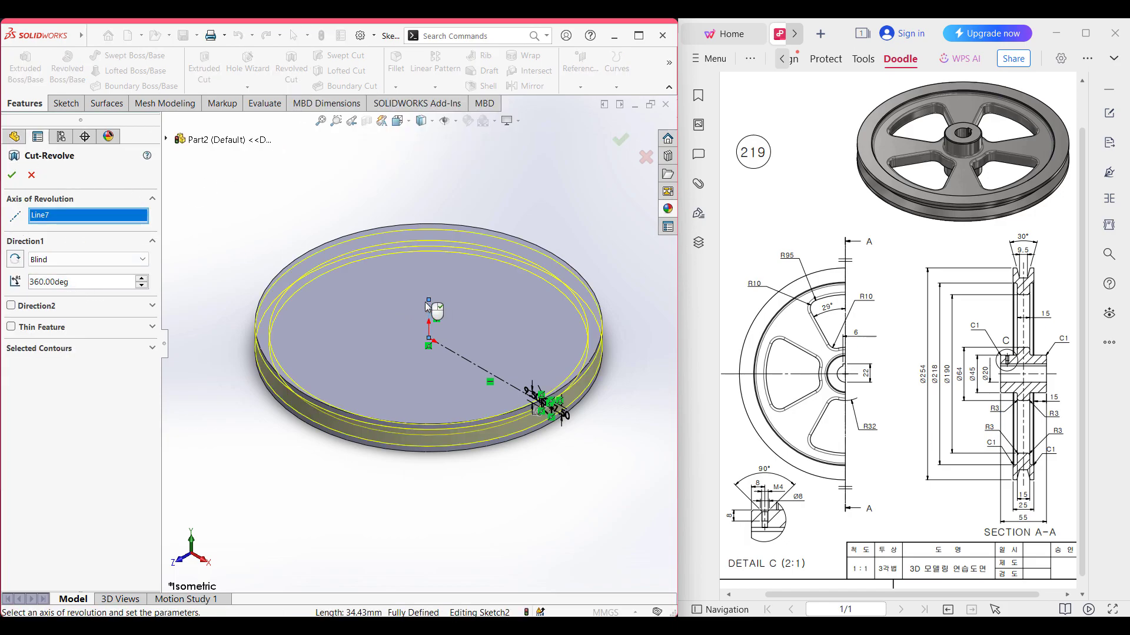
pyautogui.click(12, 175)
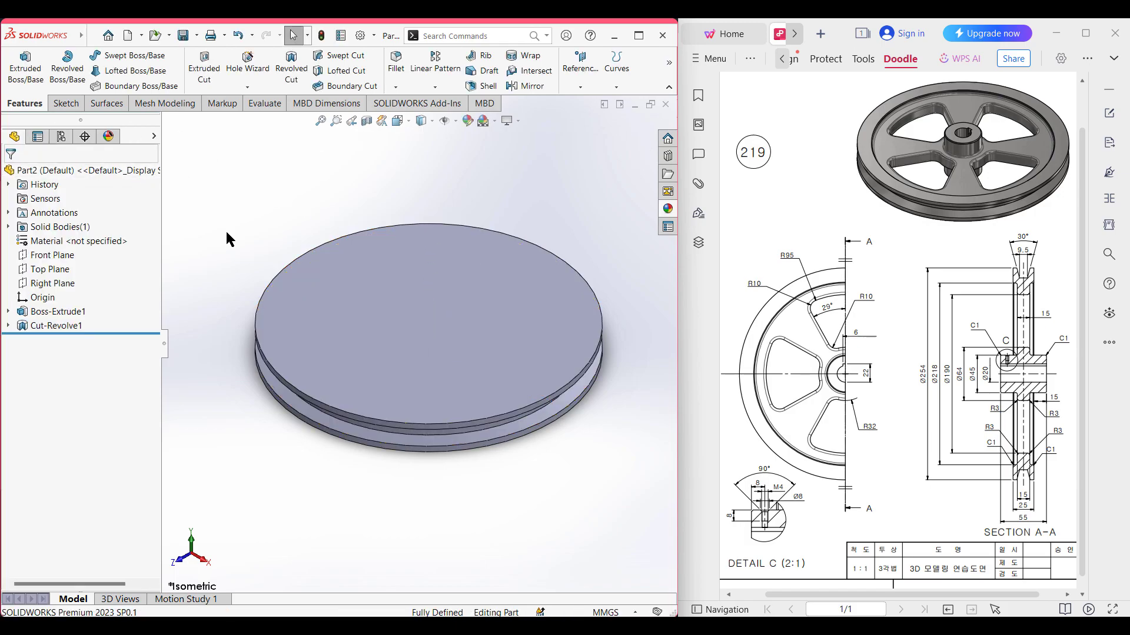
pyautogui.moveTo(224, 248); pyautogui.dragTo(314, 205, button='middle')
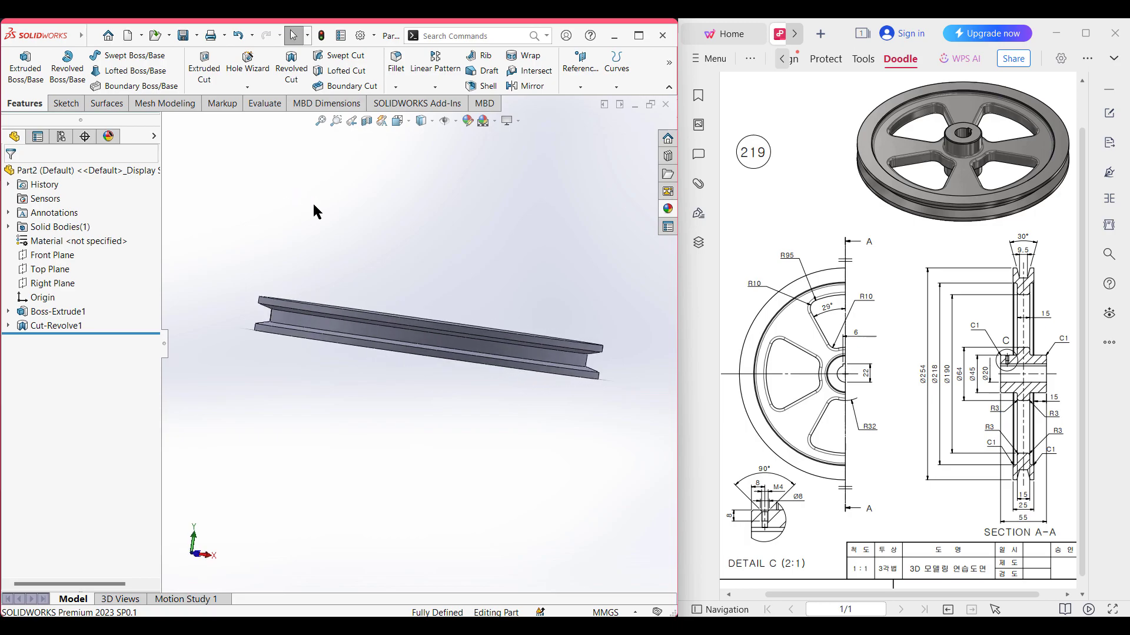
pyautogui.hotkey('ctrl', '7')
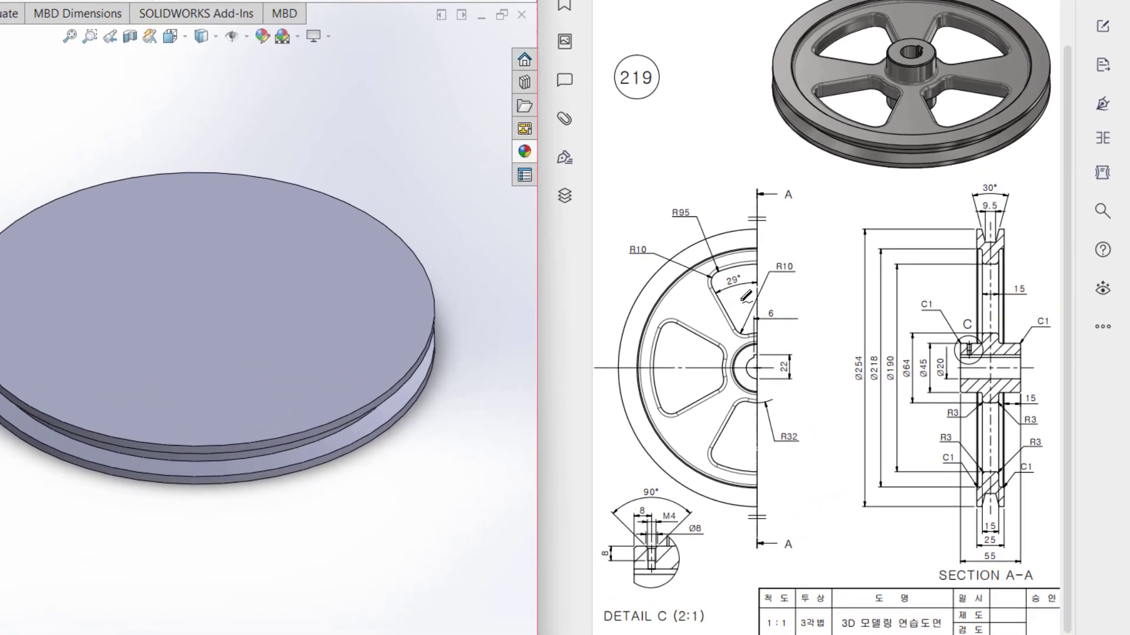
# Examine the spoke window outline on the drawing and the radius callouts for its outer and inner arcs
pyautogui.moveTo(670, 318)
pyautogui.mouseDown()
pyautogui.moveTo(726, 350)
pyautogui.moveTo(718, 386)
pyautogui.moveTo(665, 407)
pyautogui.moveTo(682, 314)
pyautogui.mouseUp()
pyautogui.moveTo(714, 270)
pyautogui.mouseDown()
pyautogui.moveTo(718, 318)
pyautogui.moveTo(781, 331)
pyautogui.moveTo(793, 282)
pyautogui.moveTo(740, 265)
pyautogui.mouseUp()
pyautogui.moveTo(967, 92); pyautogui.dragTo(955, 108)
pyautogui.moveTo(971, 47); pyautogui.dragTo(968, 53)
pyautogui.moveTo(886, 28); pyautogui.dragTo(872, 55)
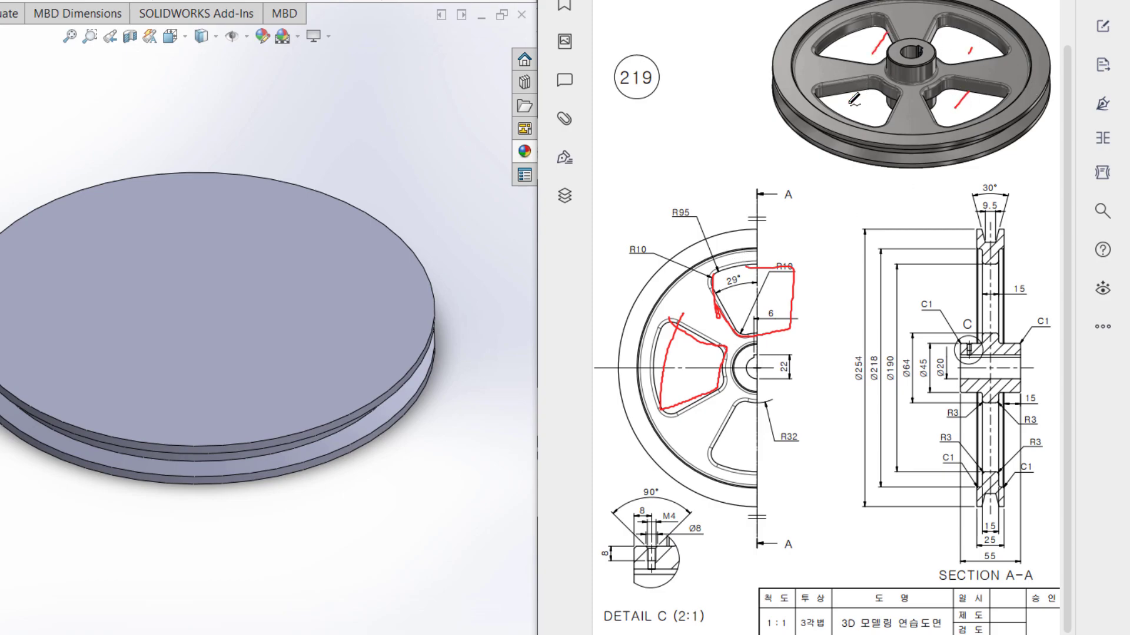
pyautogui.press('e')
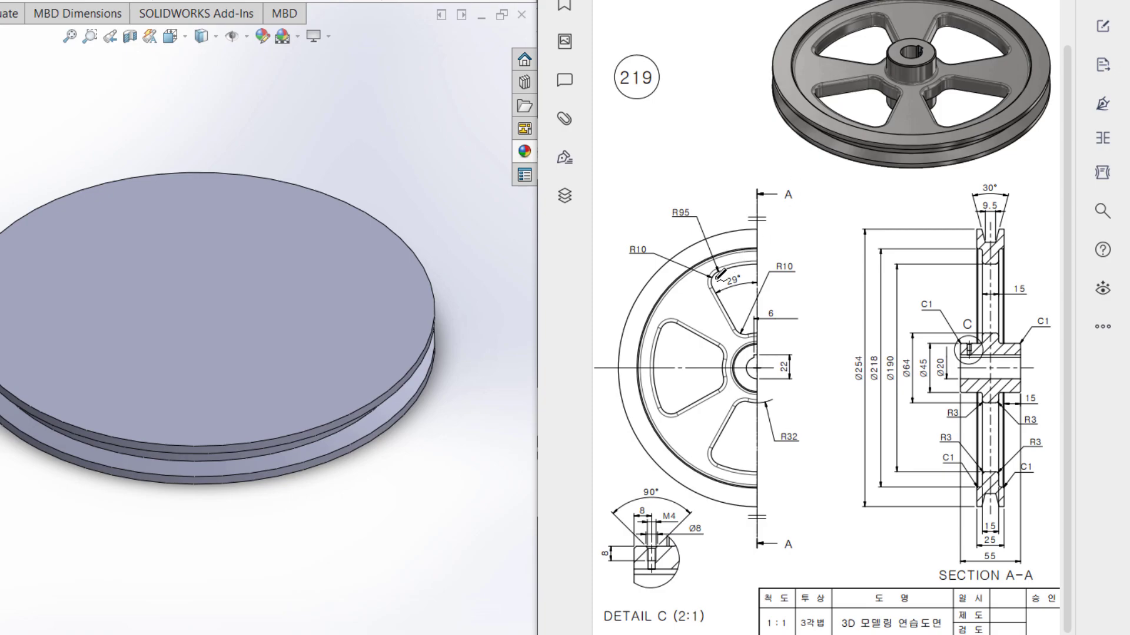
pyautogui.moveTo(711, 275); pyautogui.dragTo(776, 266)
pyautogui.moveTo(687, 198)
pyautogui.mouseDown()
pyautogui.moveTo(677, 219)
pyautogui.moveTo(693, 198)
pyautogui.mouseUp()
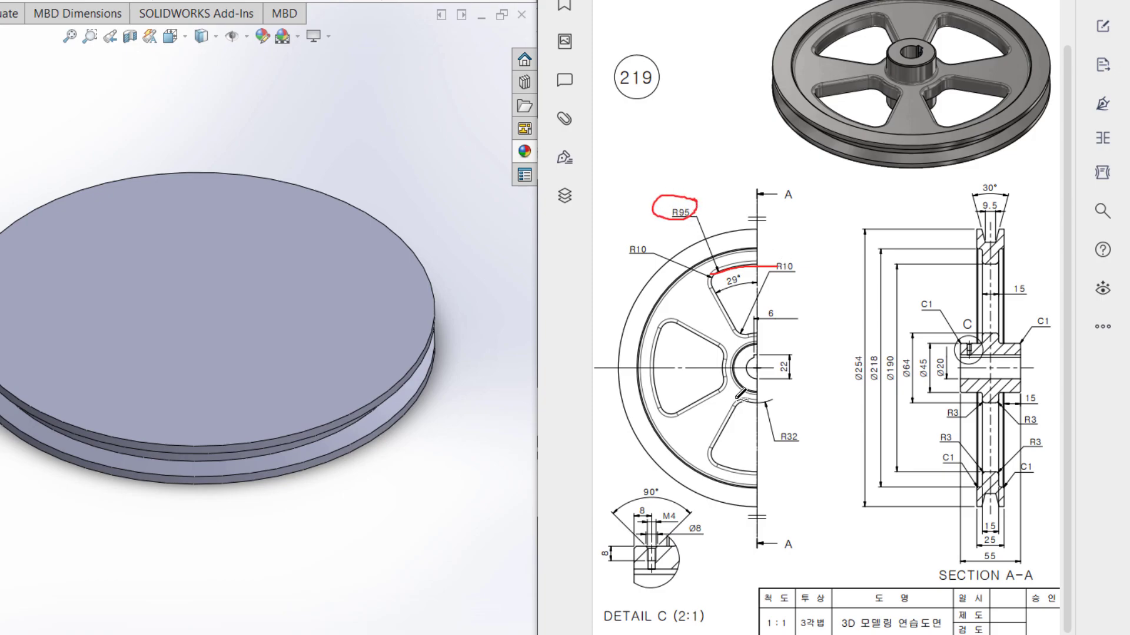
pyautogui.moveTo(737, 337); pyautogui.dragTo(773, 330)
pyautogui.moveTo(796, 421)
pyautogui.mouseDown()
pyautogui.moveTo(773, 436)
pyautogui.moveTo(795, 429)
pyautogui.mouseUp()
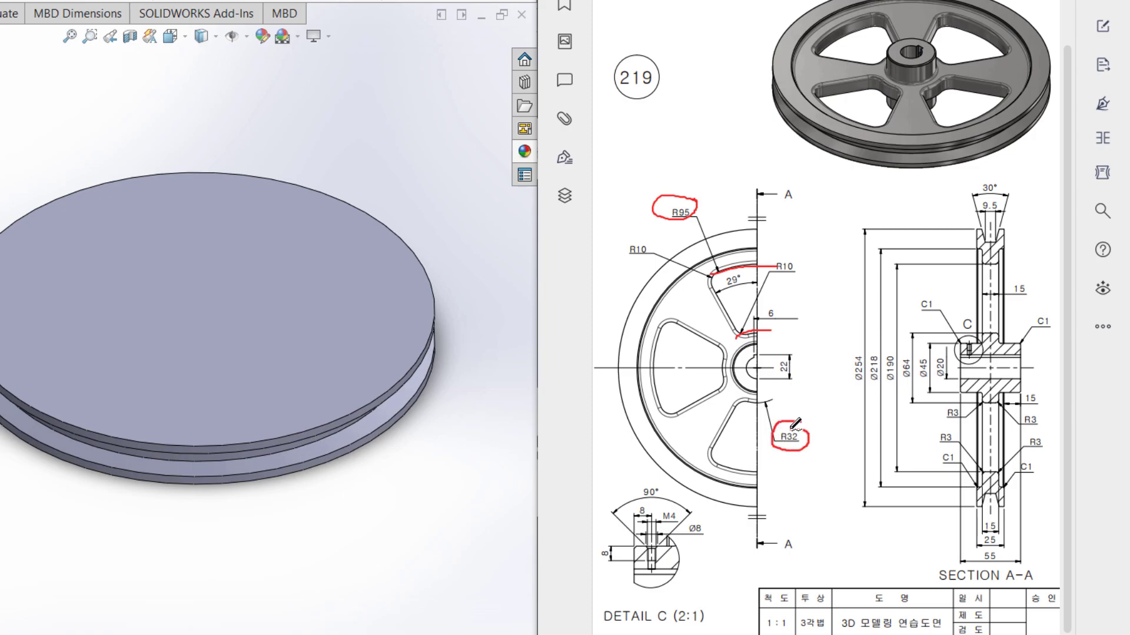
# Examine how the drawing constructs the spoke window from the R95 and R32 circles, the 29° side line, its mirror image and the repeated openings
pyautogui.moveTo(739, 335)
pyautogui.mouseDown()
pyautogui.moveTo(784, 331)
pyautogui.moveTo(804, 370)
pyautogui.moveTo(771, 404)
pyautogui.moveTo(722, 381)
pyautogui.moveTo(737, 334)
pyautogui.mouseUp()
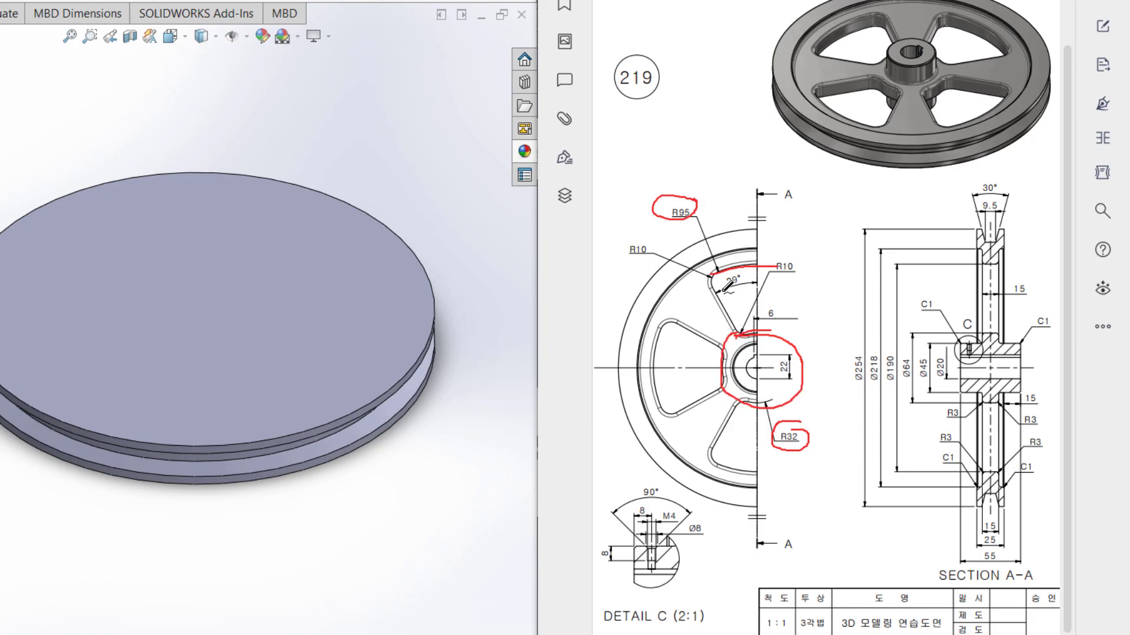
pyautogui.moveTo(714, 272)
pyautogui.mouseDown()
pyautogui.moveTo(798, 266)
pyautogui.moveTo(853, 336)
pyautogui.moveTo(840, 424)
pyautogui.moveTo(766, 470)
pyautogui.moveTo(669, 407)
pyautogui.moveTo(689, 312)
pyautogui.moveTo(742, 268)
pyautogui.mouseUp()
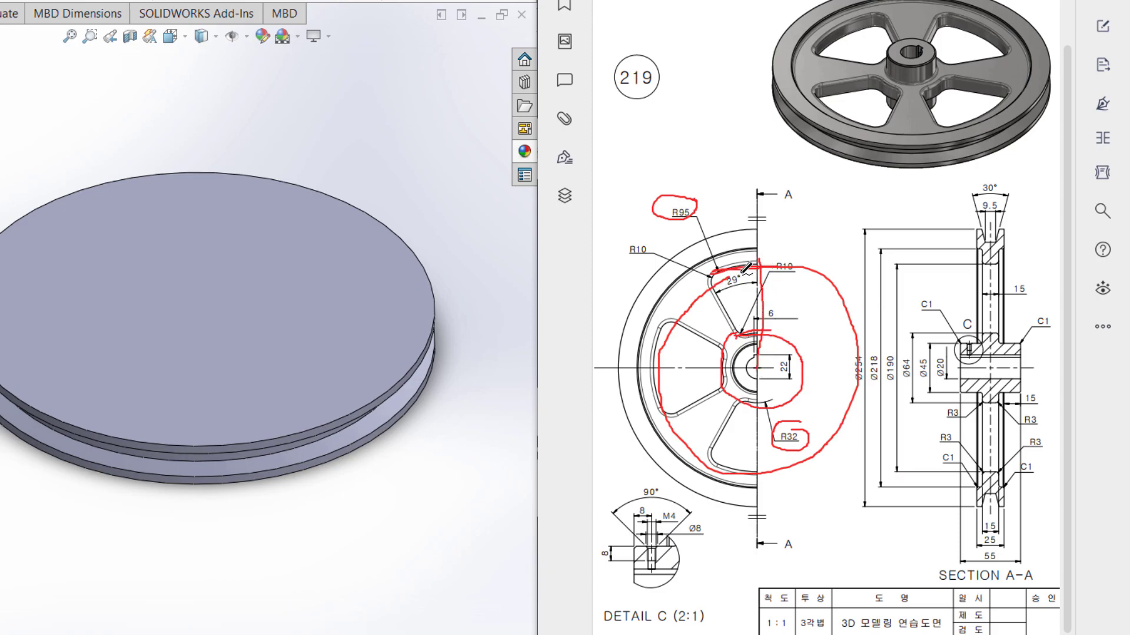
pyautogui.moveTo(727, 270)
pyautogui.mouseDown()
pyautogui.moveTo(753, 278)
pyautogui.moveTo(730, 267)
pyautogui.mouseUp()
pyautogui.moveTo(759, 368); pyautogui.dragTo(714, 271)
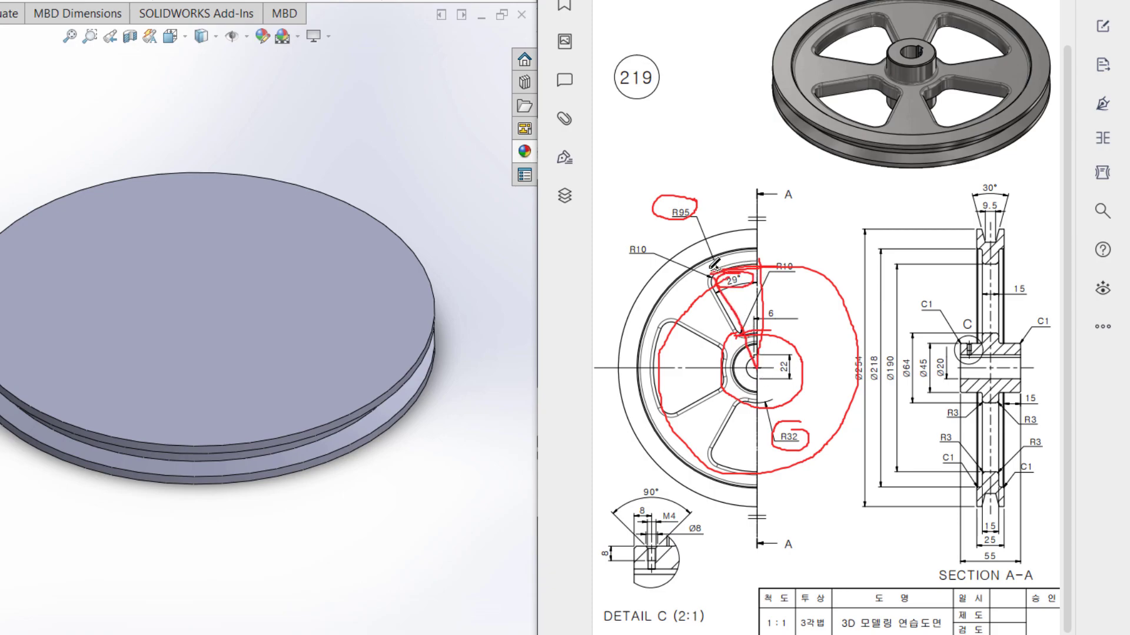
pyautogui.moveTo(758, 369)
pyautogui.mouseDown()
pyautogui.moveTo(818, 268)
pyautogui.moveTo(857, 406)
pyautogui.moveTo(849, 419)
pyautogui.mouseUp()
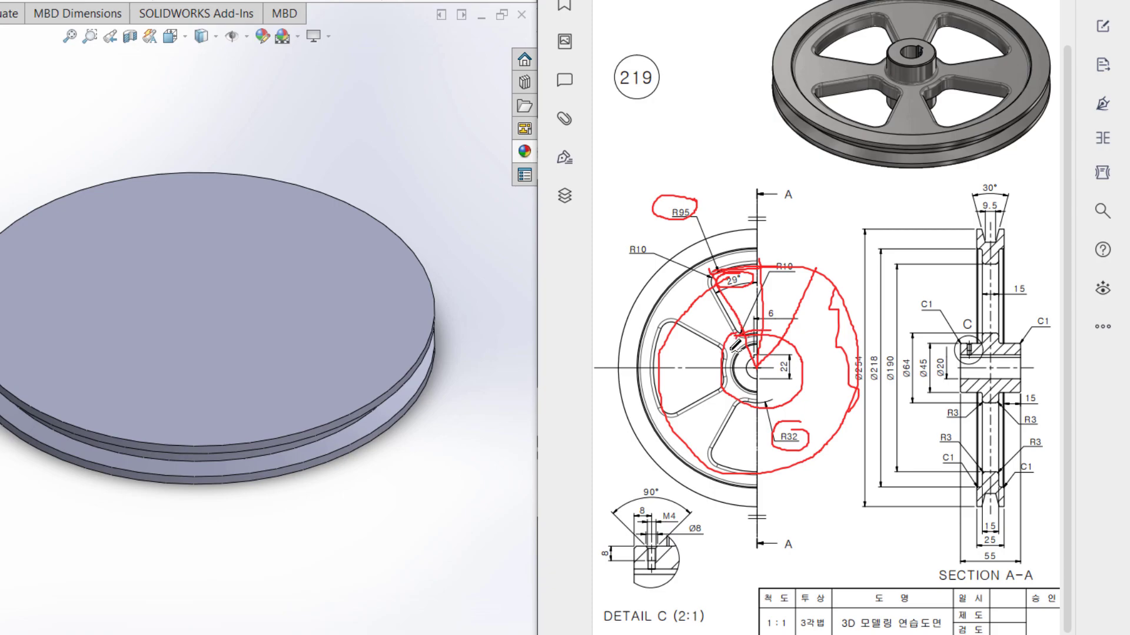
pyautogui.moveTo(721, 338); pyautogui.dragTo(652, 321)
pyautogui.moveTo(728, 389)
pyautogui.mouseDown()
pyautogui.moveTo(661, 413)
pyautogui.moveTo(714, 471)
pyautogui.mouseUp()
pyautogui.moveTo(767, 412); pyautogui.dragTo(787, 465)
pyautogui.moveTo(792, 348)
pyautogui.mouseDown()
pyautogui.moveTo(850, 388)
pyautogui.moveTo(838, 329)
pyautogui.moveTo(725, 380)
pyautogui.mouseUp()
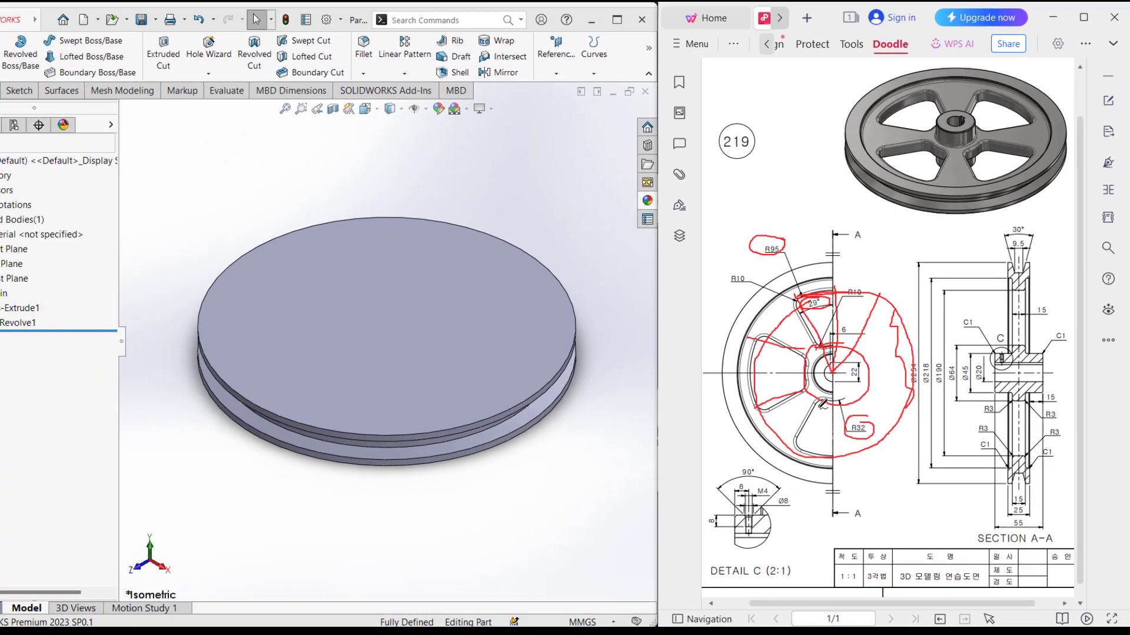
pyautogui.press('Escape')
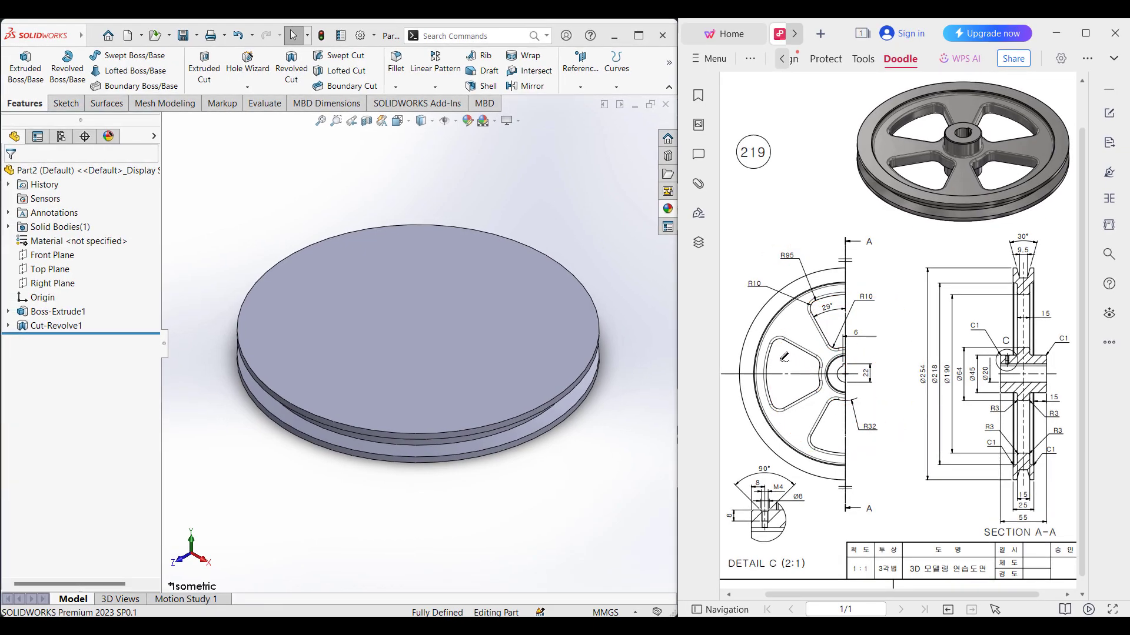
# Sketch two concentric circles of 64 mm and 190 mm diameter centred on the origin on the Top Plane
pyautogui.rightClick(41, 275)
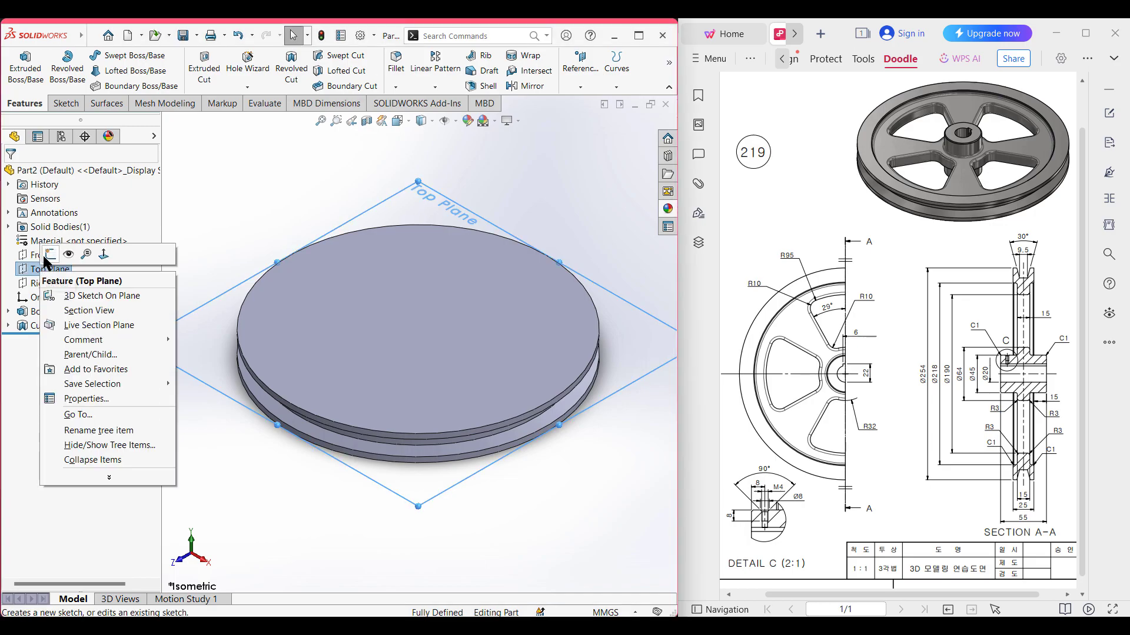
pyautogui.click(49, 255)
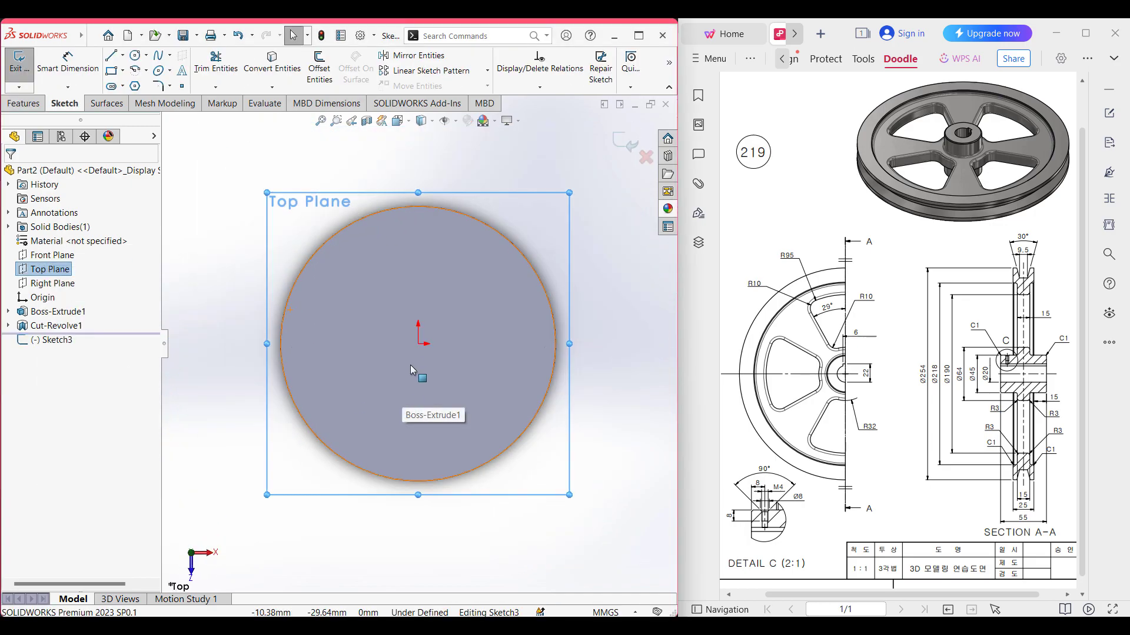
pyautogui.click(135, 55)
pyautogui.click(417, 344)
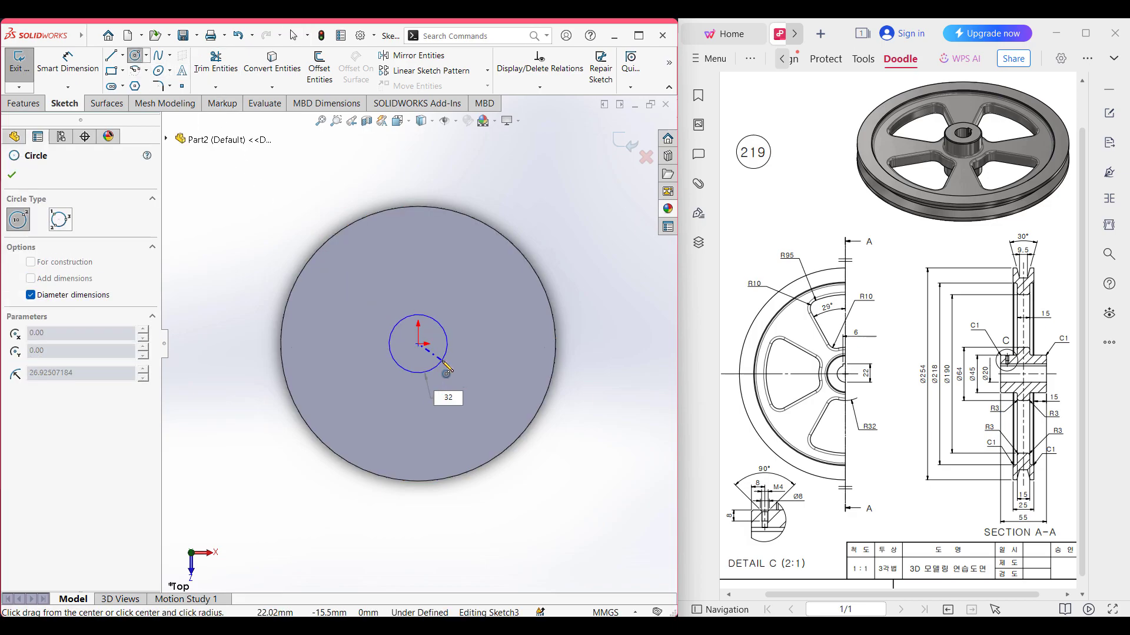
pyautogui.press('Return')
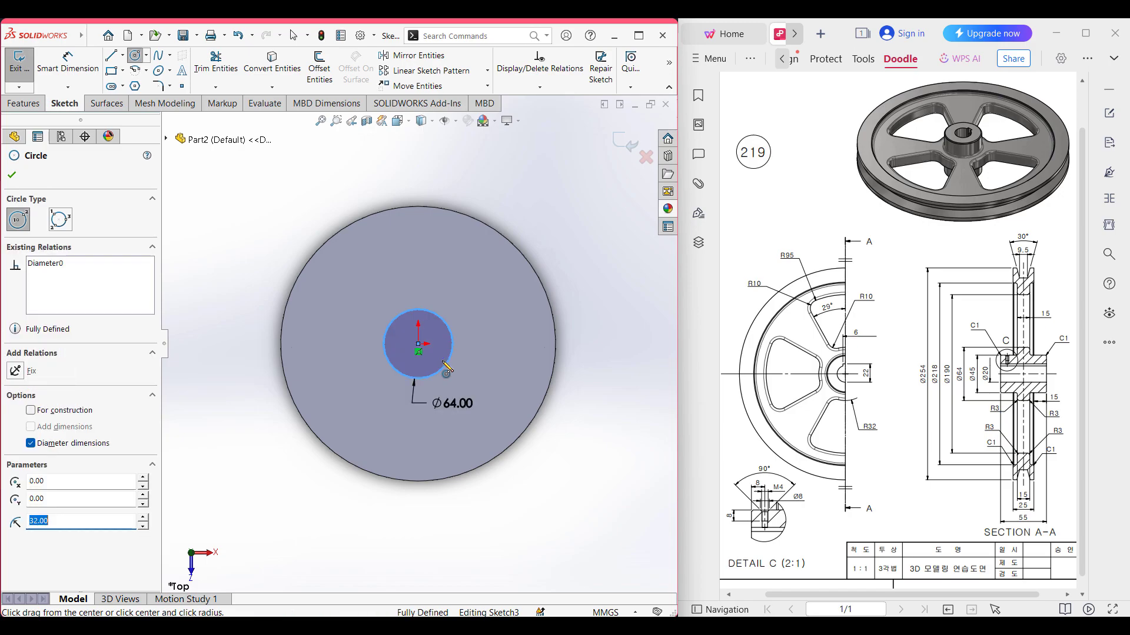
pyautogui.click(418, 344)
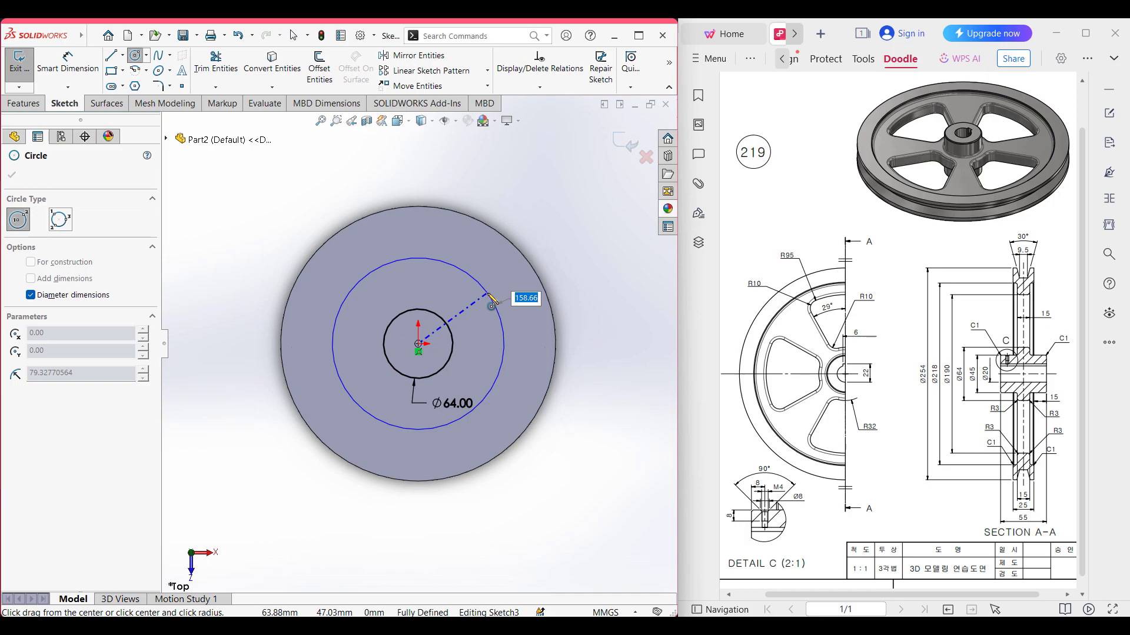
pyautogui.write('95')
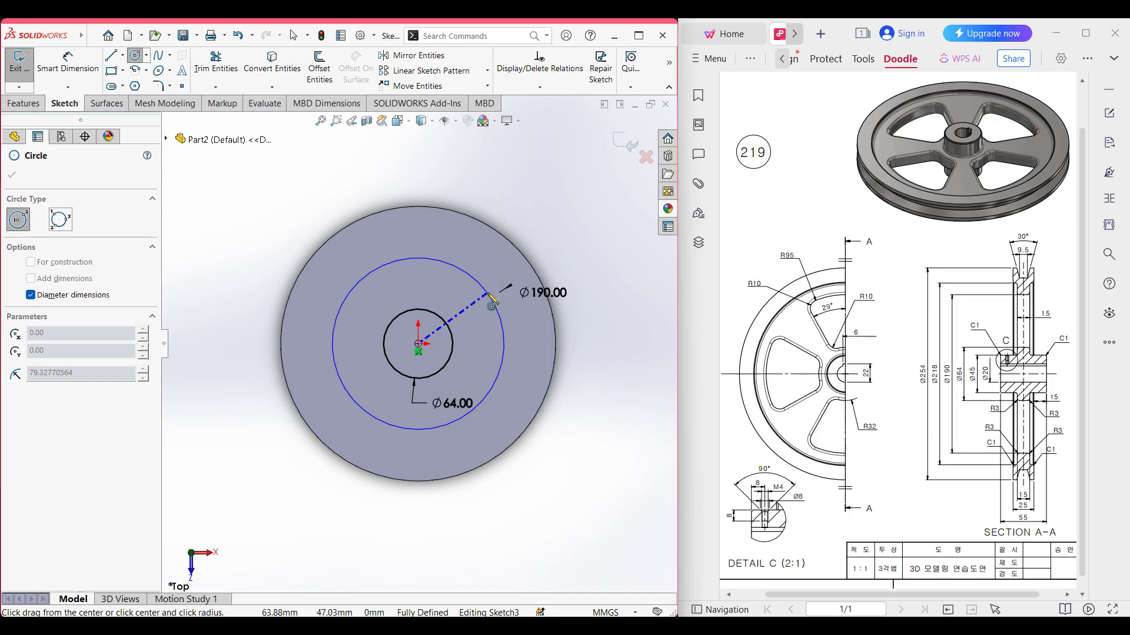
pyautogui.press('Return')
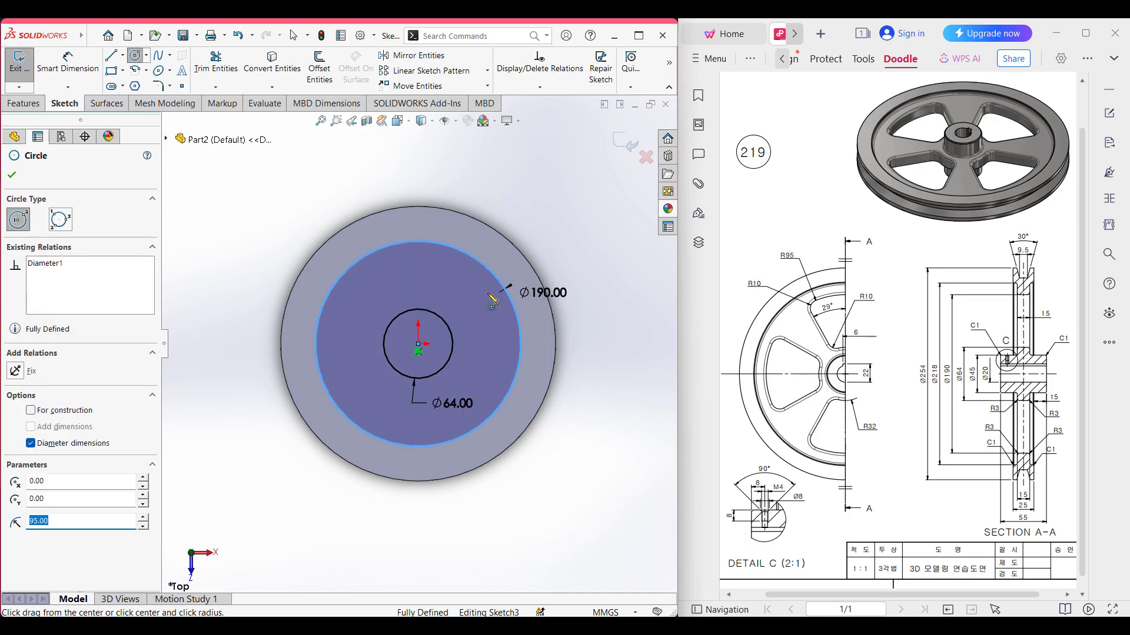
pyautogui.click(14, 176)
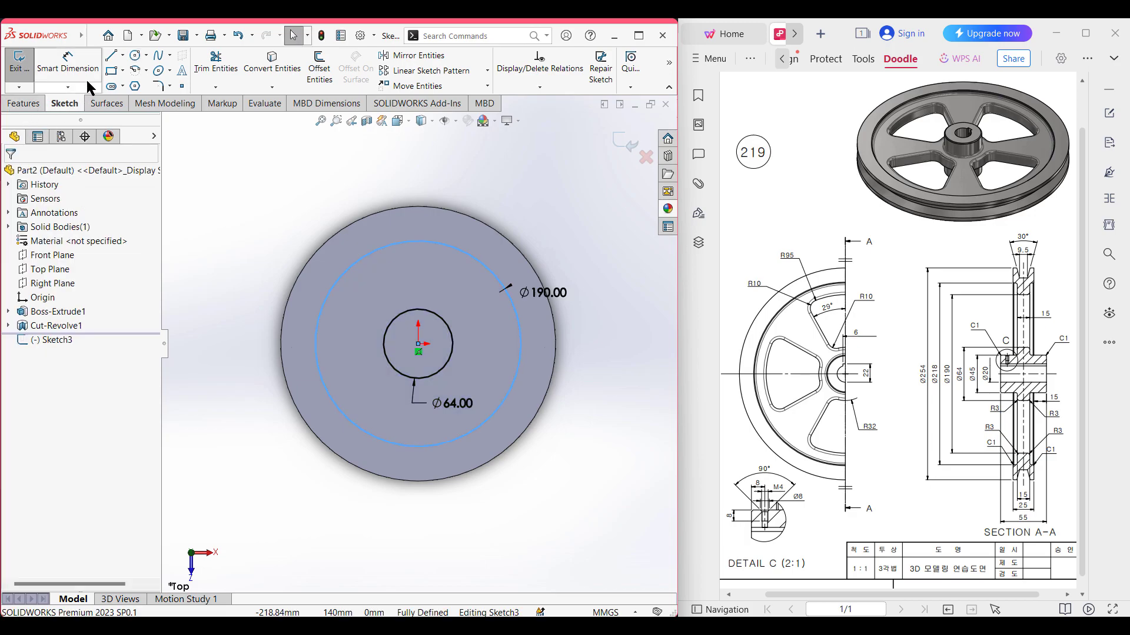
# Draw a vertical centerline 95 mm long from the origin up to the 190 mm circle
pyautogui.click(123, 56)
pyautogui.click(141, 85)
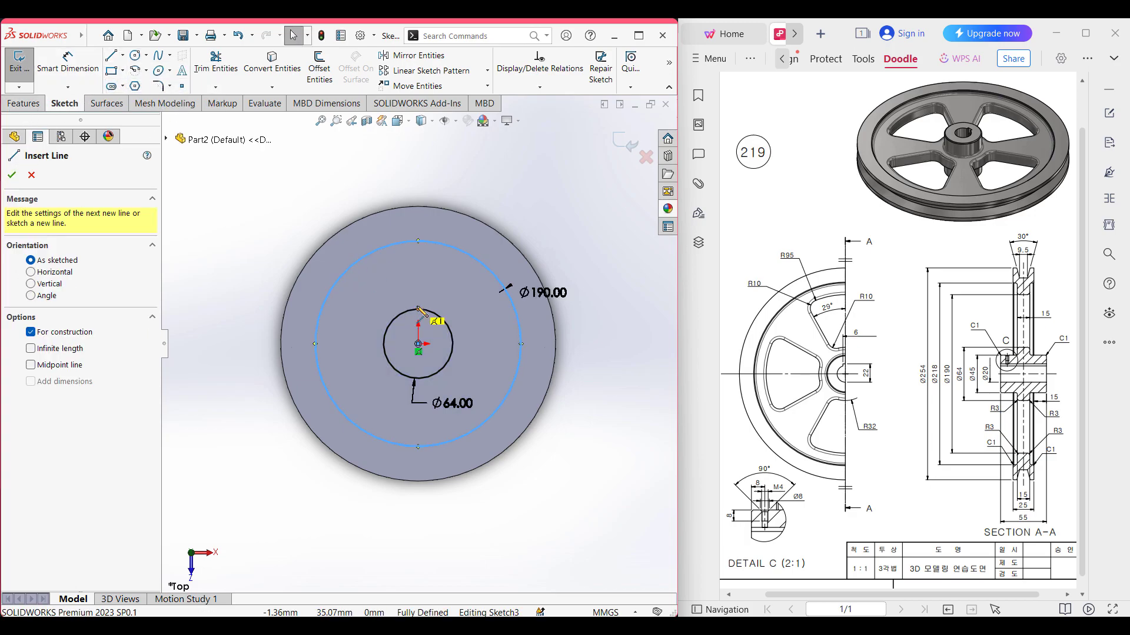
pyautogui.scroll(-2, 426, 349)
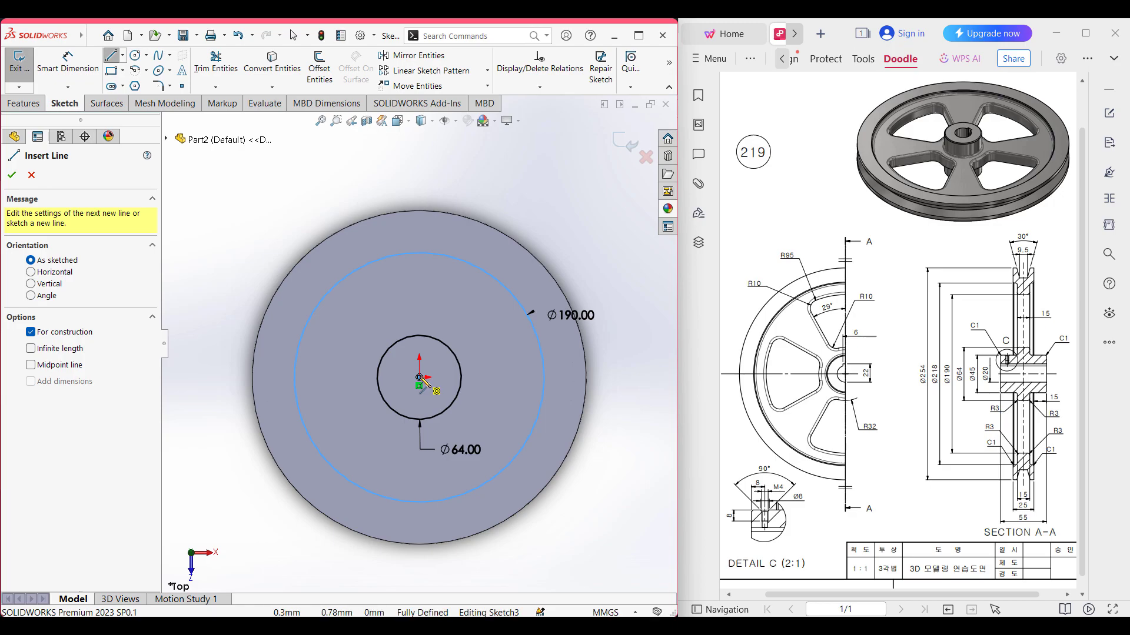
pyautogui.click(419, 377)
pyautogui.click(419, 252)
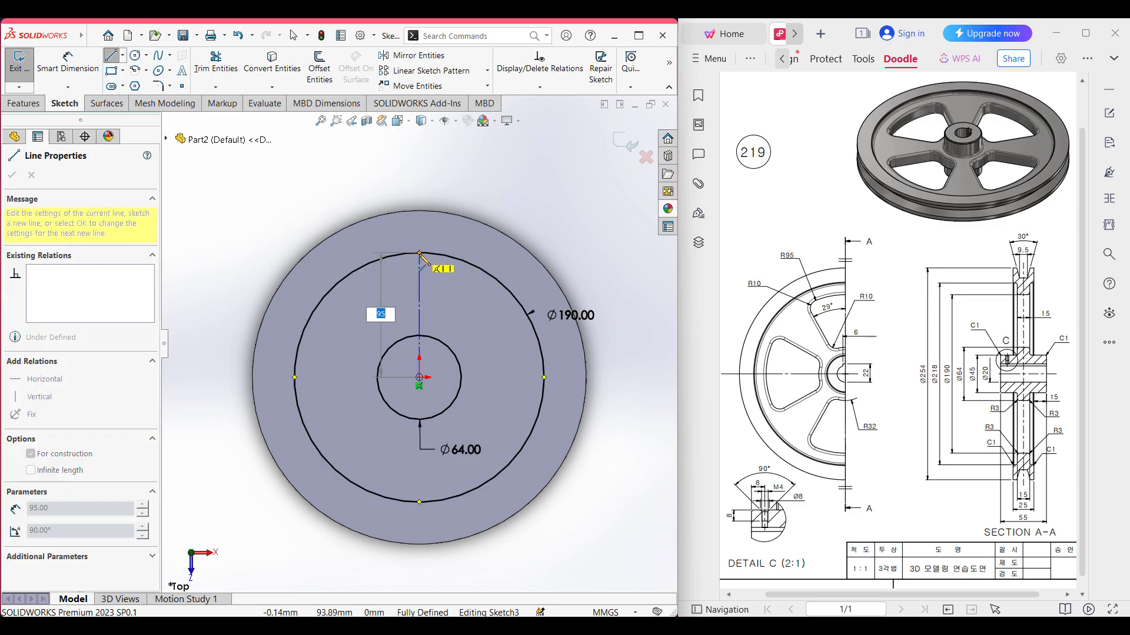
pyautogui.press('Escape')
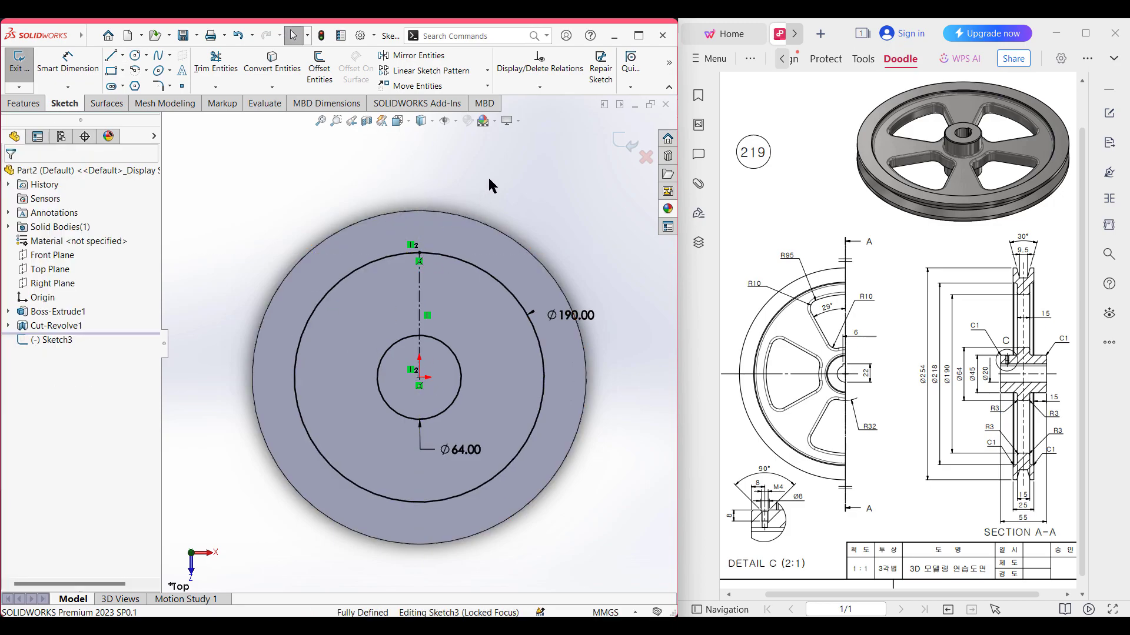
# Draw a slanted solid line from the origin to the upper-left part of the 190 mm circle
pyautogui.click(122, 55)
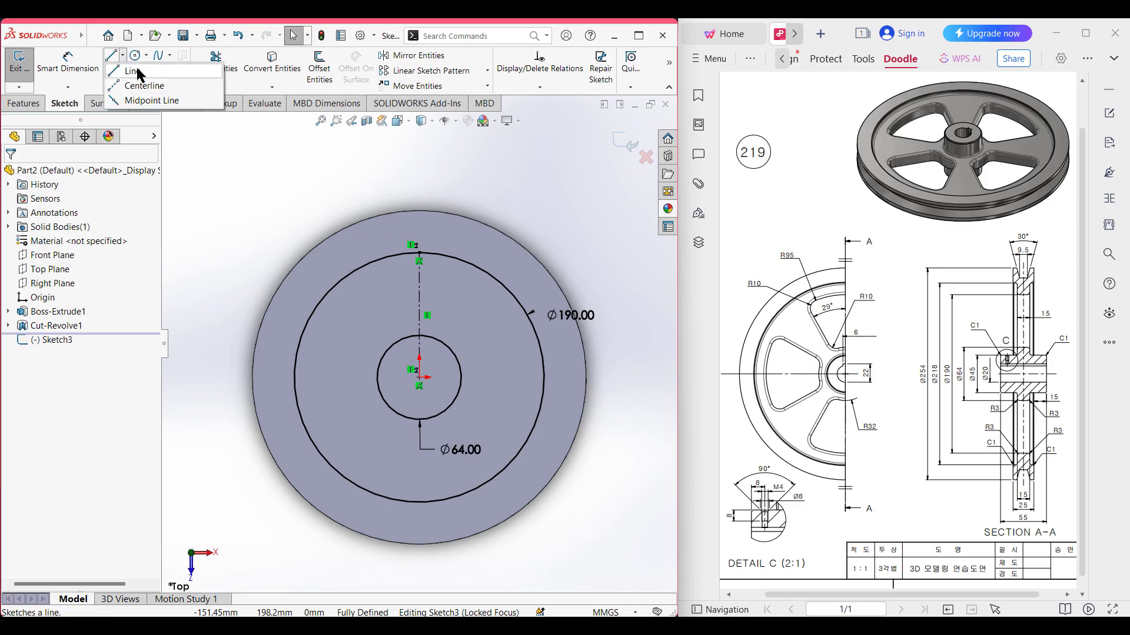
pyautogui.click(136, 72)
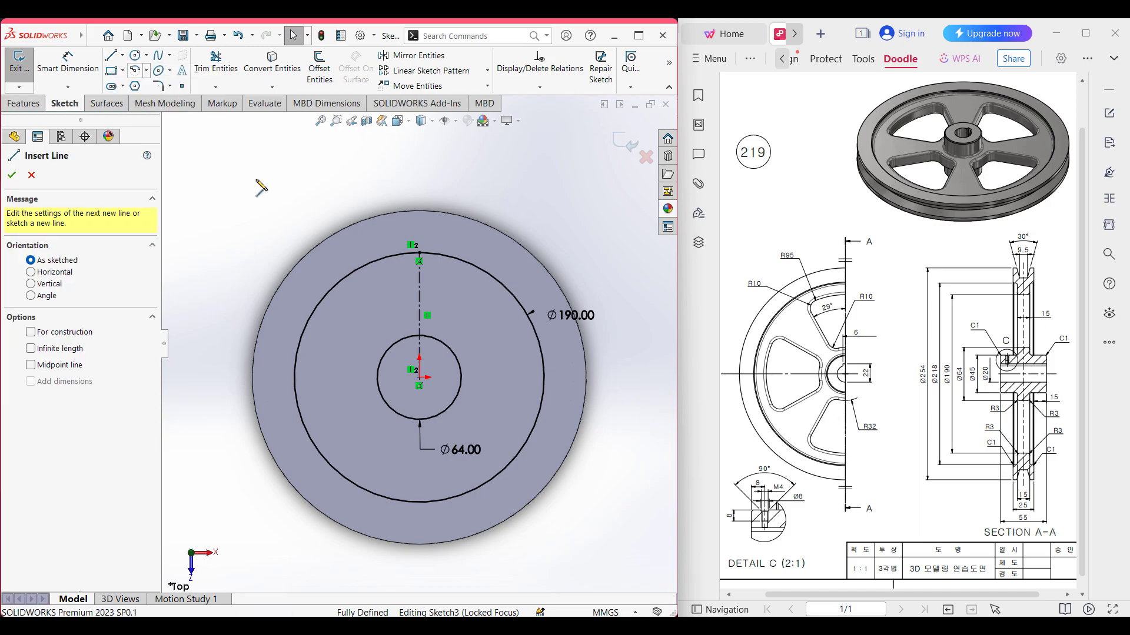
pyautogui.click(418, 377)
pyautogui.click(348, 280)
pyautogui.press('Escape')
pyautogui.press('Escape')
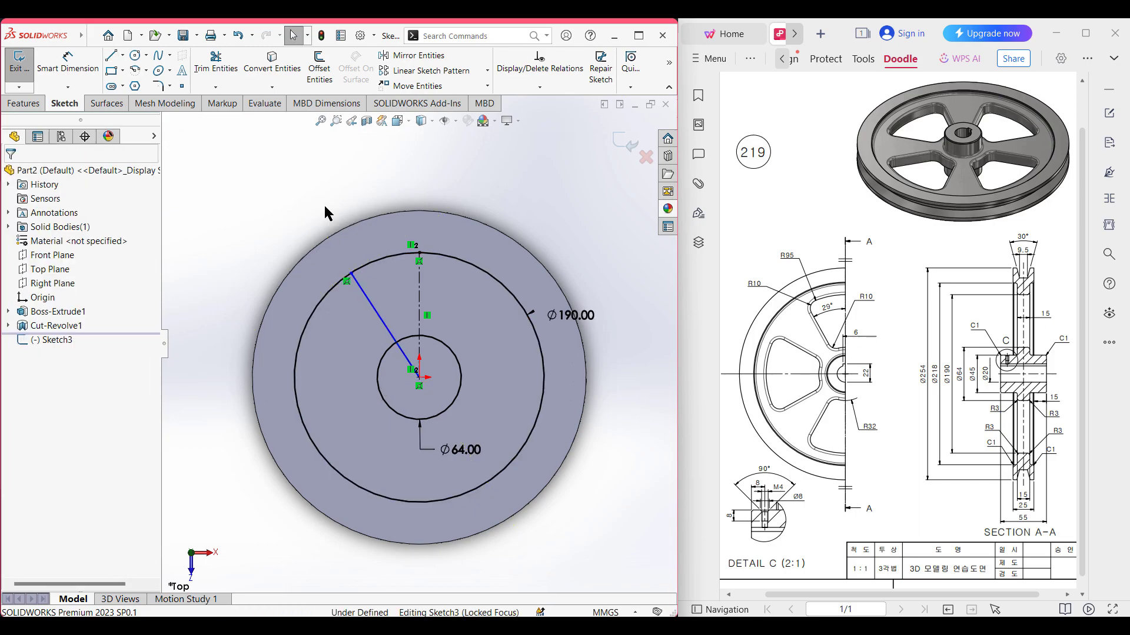
# Dimension the angle between the slanted line and the vertical centerline as 29°
pyautogui.click(68, 65)
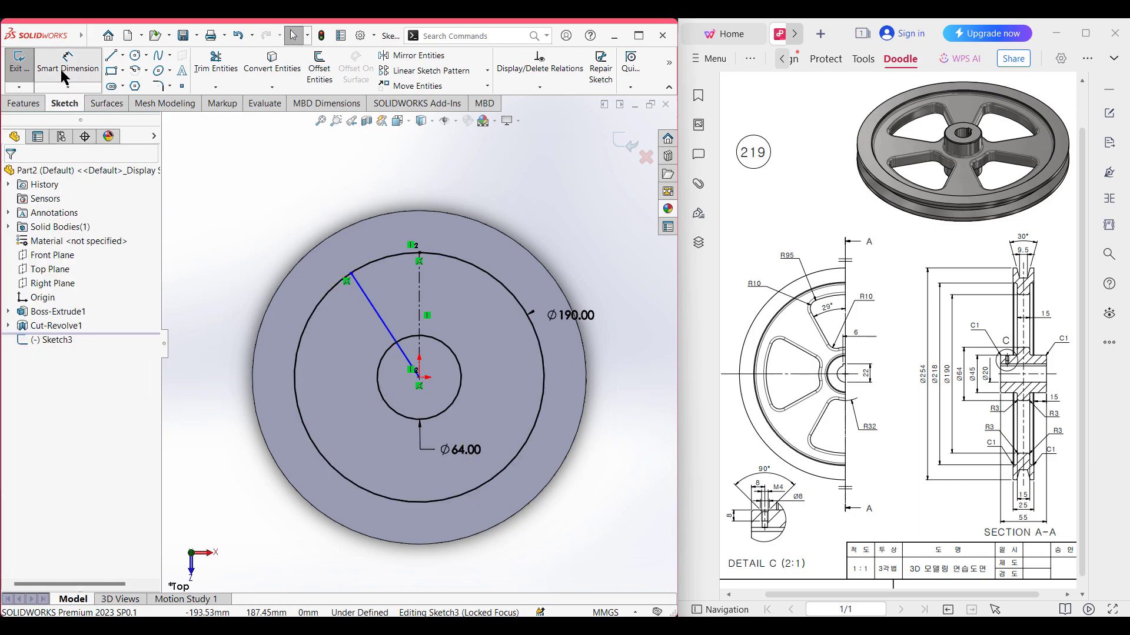
pyautogui.click(379, 315)
pyautogui.click(419, 310)
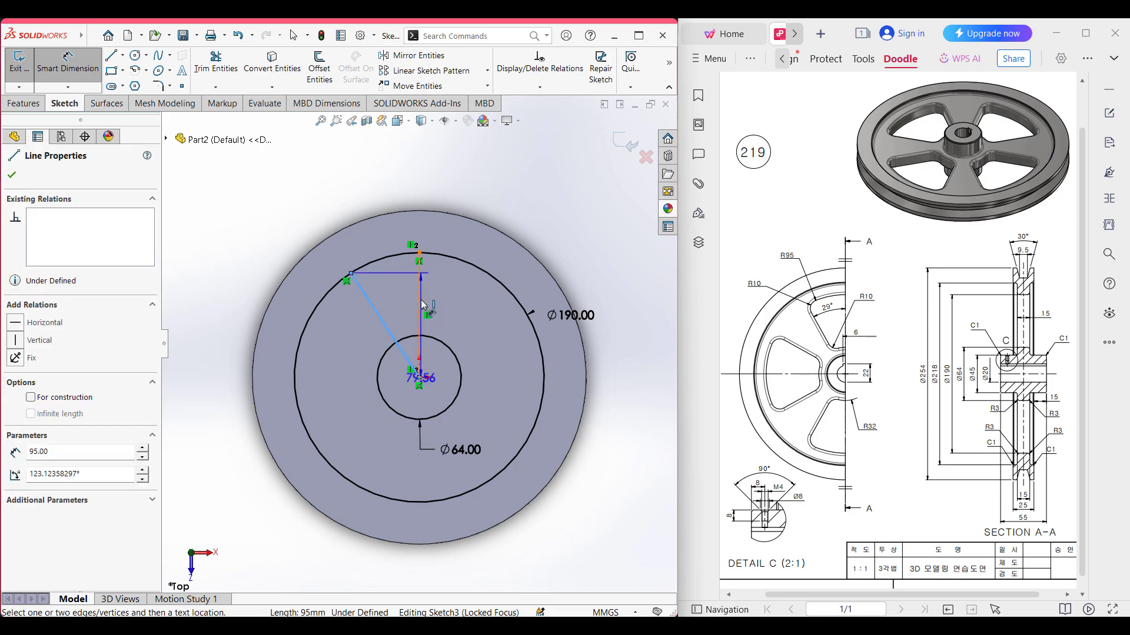
pyautogui.click(402, 312)
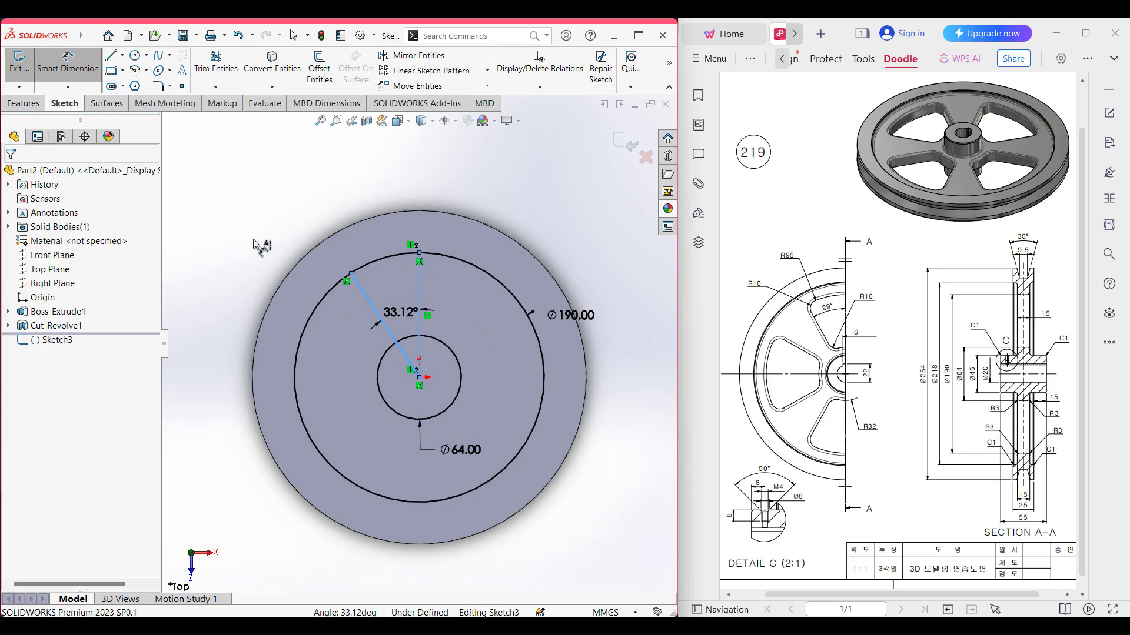
pyautogui.write('29')
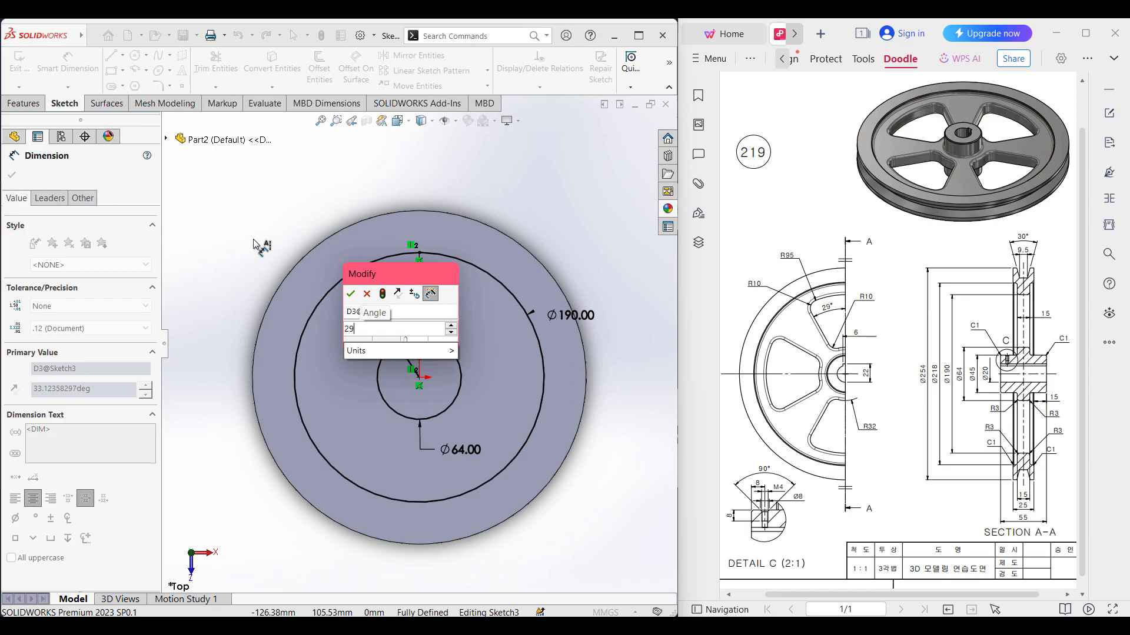
pyautogui.press('Escape')
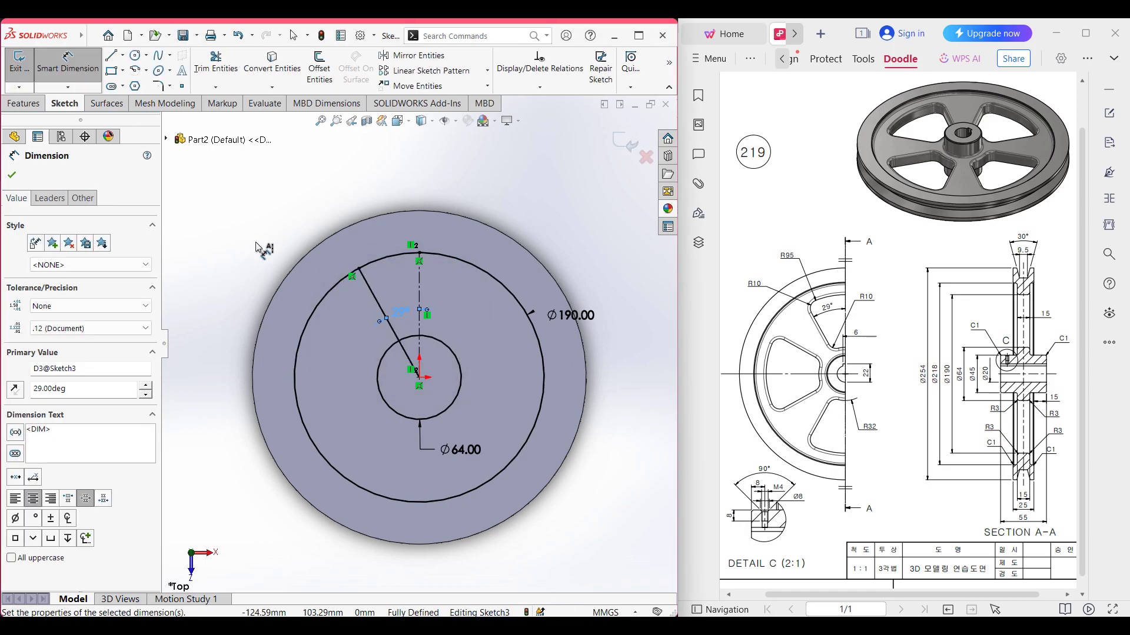
pyautogui.click(256, 241)
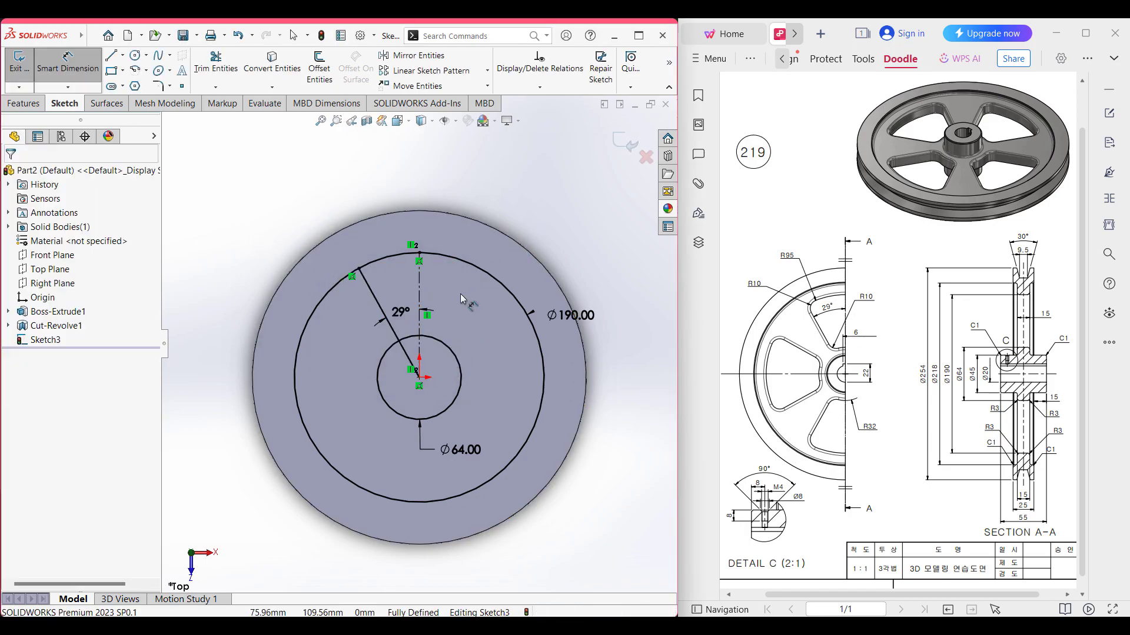
# Mirror the slanted line about the vertical centerline, keeping the original
pyautogui.click(438, 58)
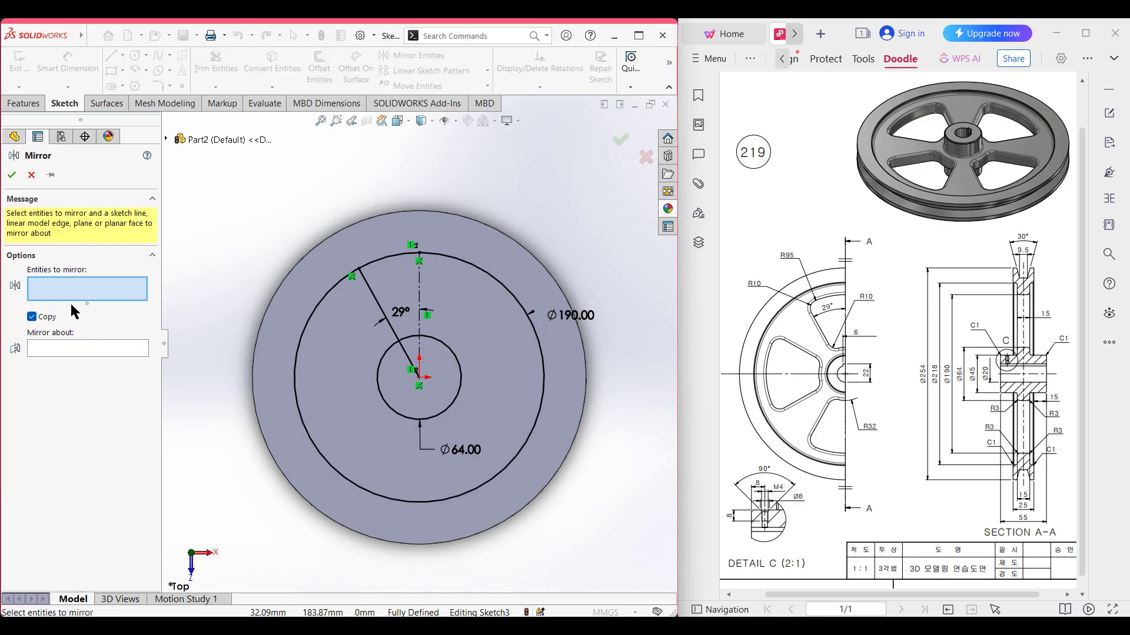
pyautogui.click(388, 321)
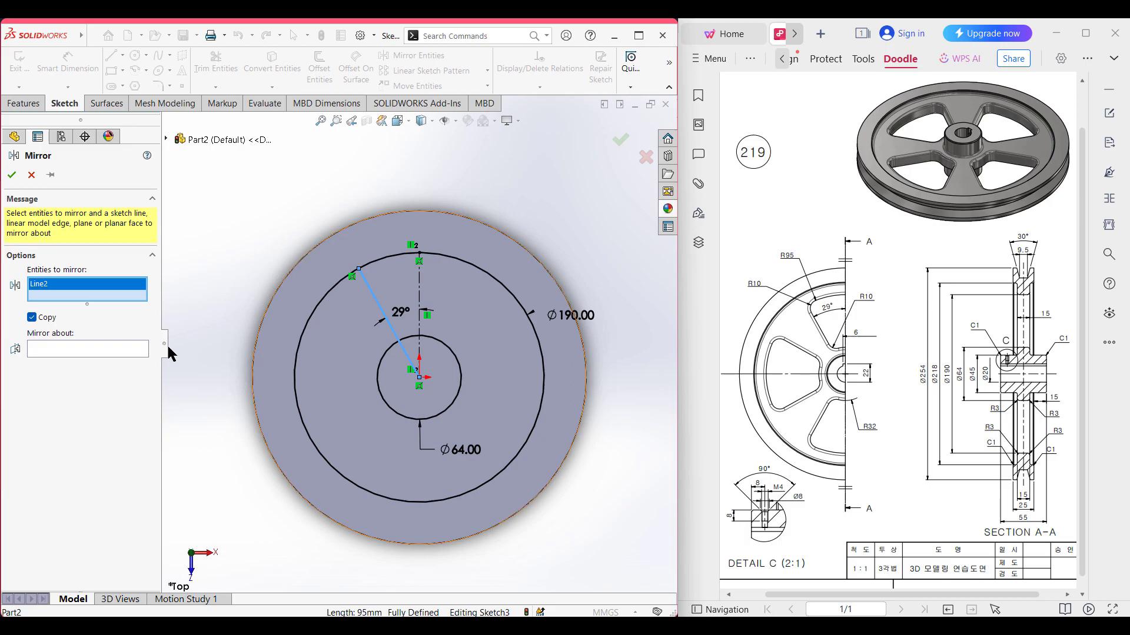
pyautogui.click(126, 352)
pyautogui.click(421, 280)
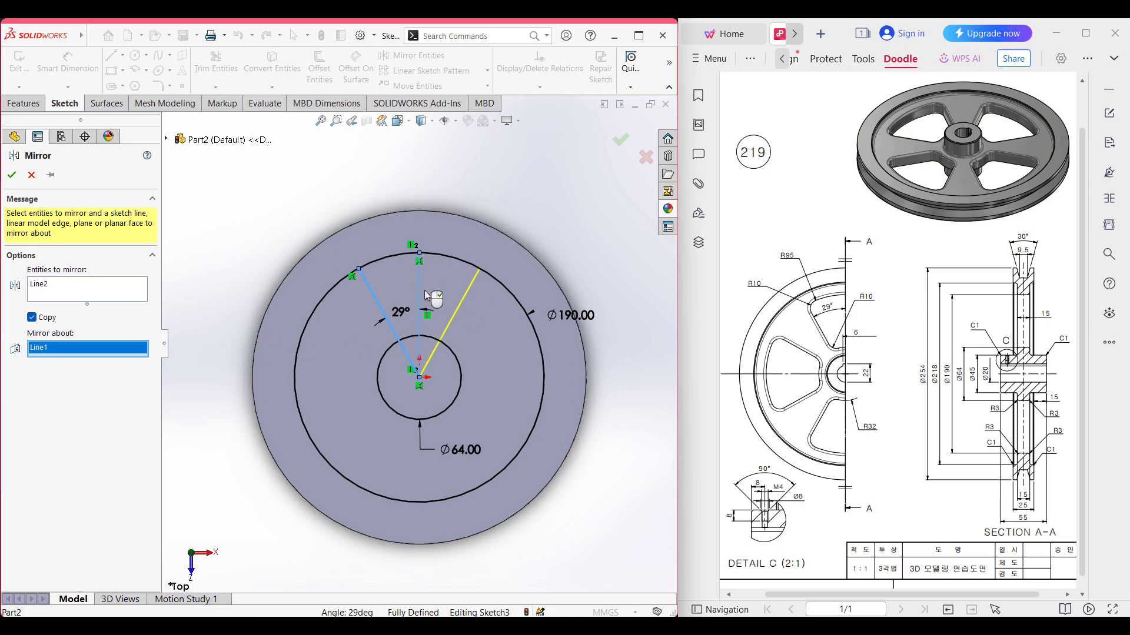
pyautogui.click(13, 174)
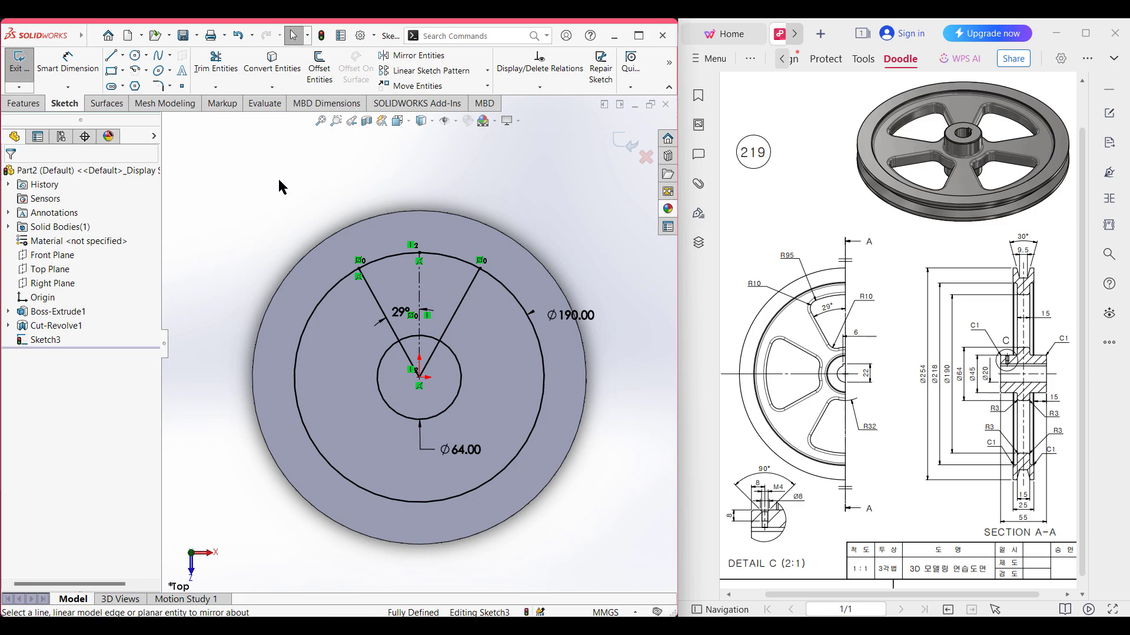
# Trim the circles and the inner line ends with Power trim, leaving only the closed spoke window between the two arcs
pyautogui.click(214, 69)
pyautogui.moveTo(533, 279)
pyautogui.mouseDown()
pyautogui.moveTo(482, 358)
pyautogui.moveTo(364, 398)
pyautogui.moveTo(366, 371)
pyautogui.moveTo(454, 362)
pyautogui.moveTo(373, 384)
pyautogui.mouseUp()
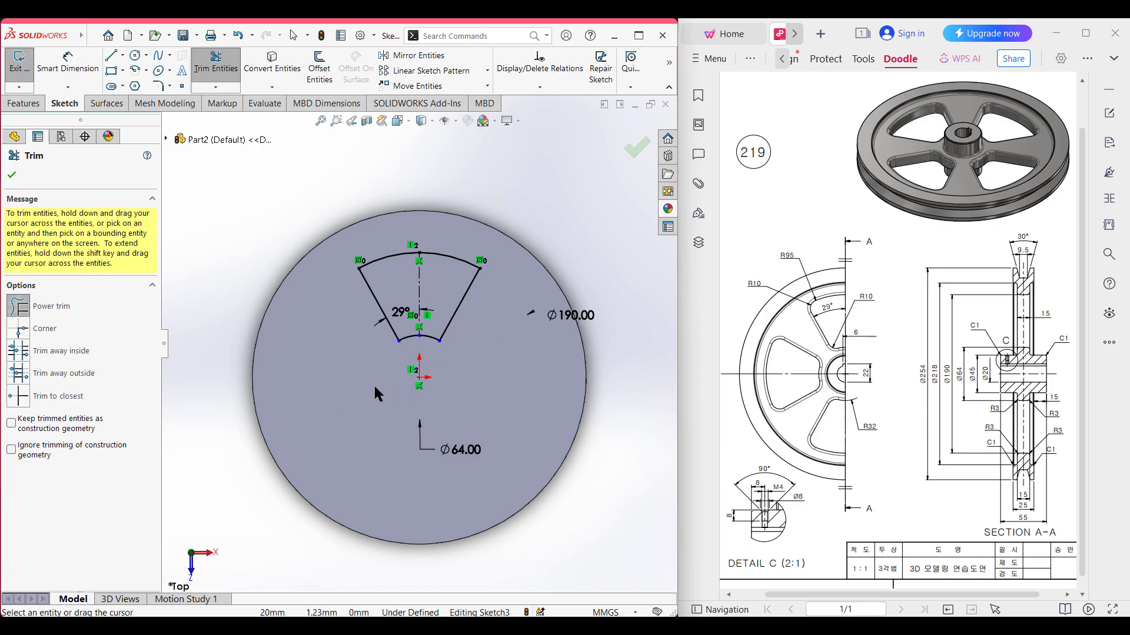
pyautogui.click(13, 177)
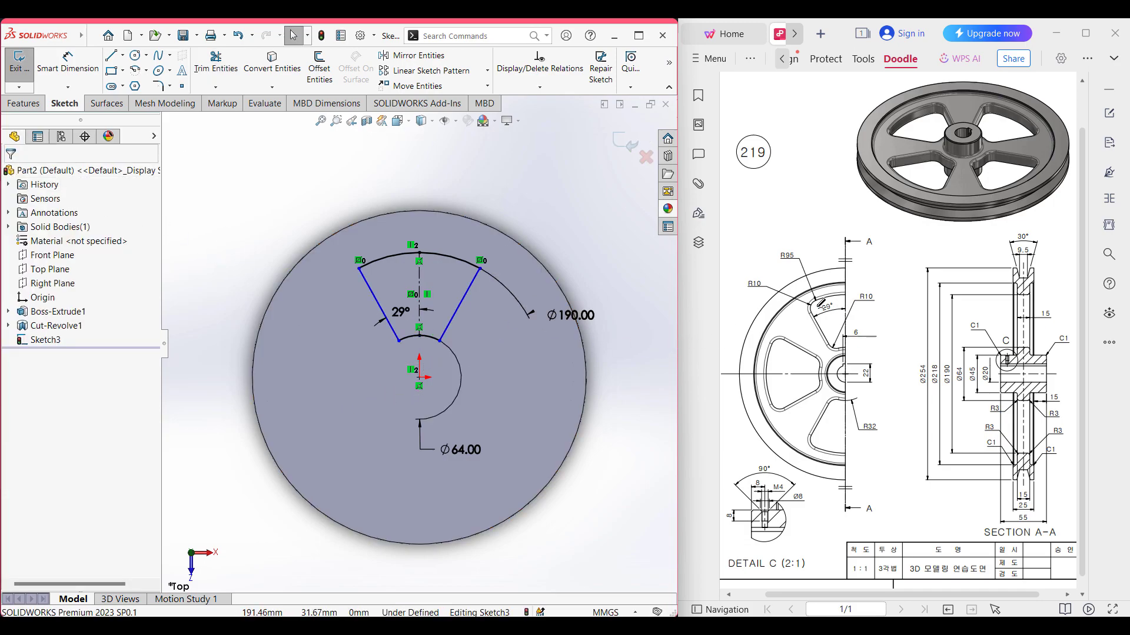
# Round all four corners of the spoke window sketch with 10 mm sketch fillets
pyautogui.moveTo(809, 310); pyautogui.dragTo(815, 301)
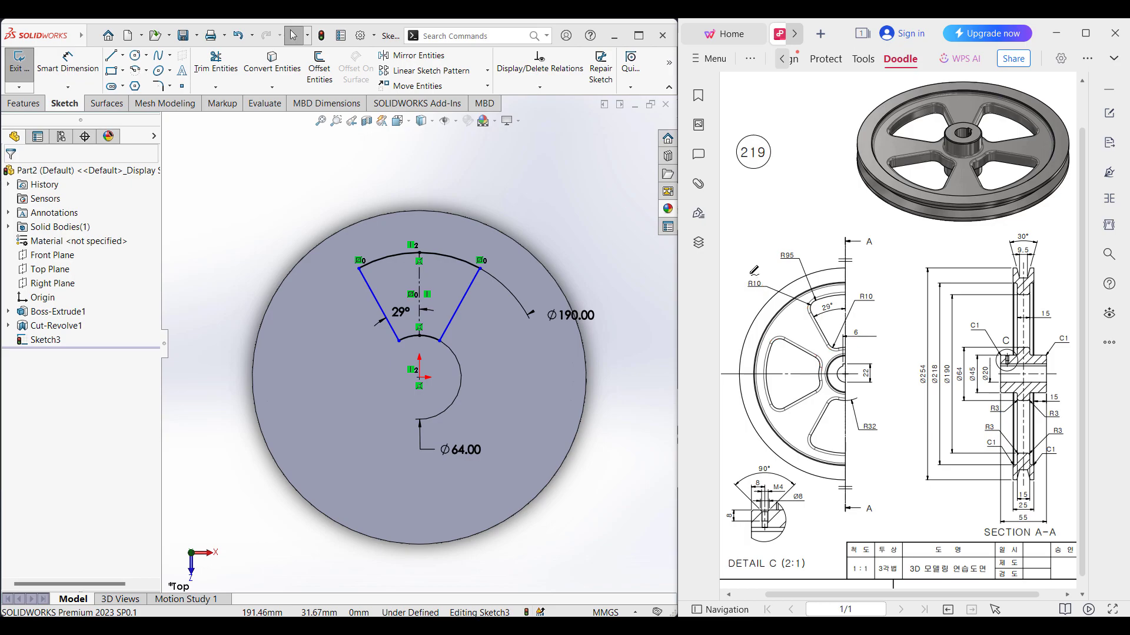
pyautogui.click(155, 85)
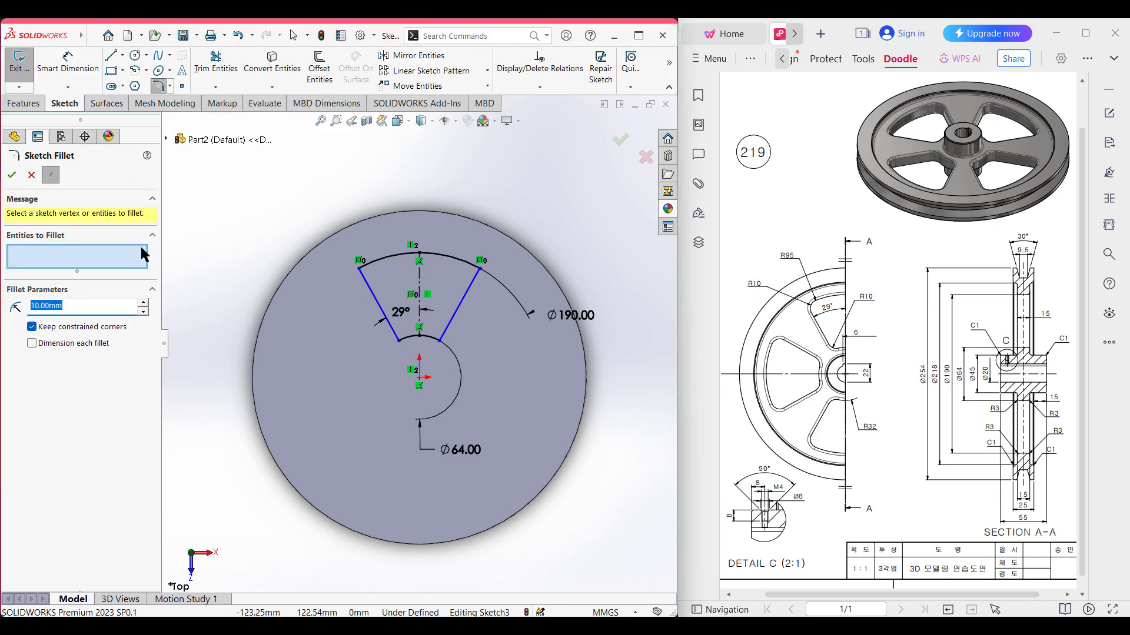
pyautogui.click(439, 340)
pyautogui.click(479, 269)
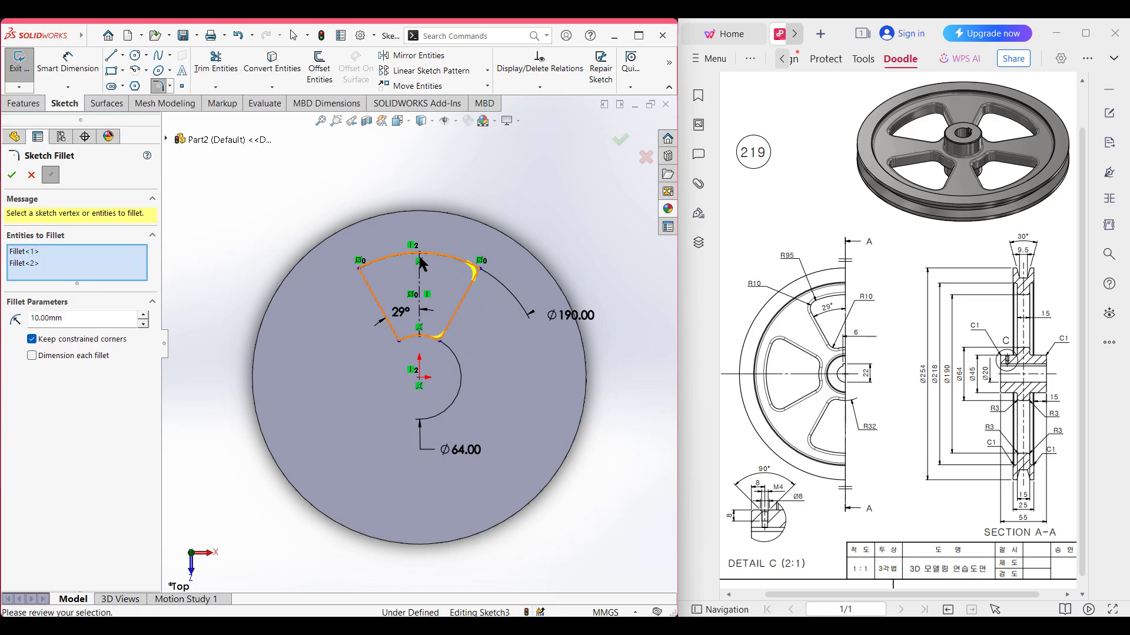
pyautogui.click(359, 269)
pyautogui.click(399, 340)
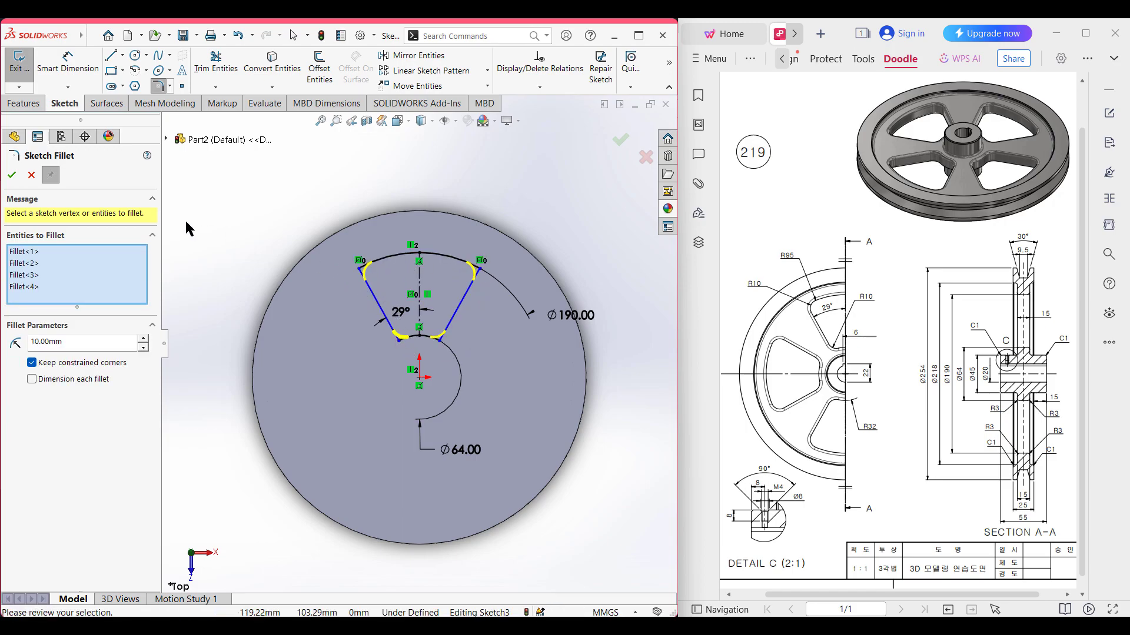
pyautogui.click(12, 175)
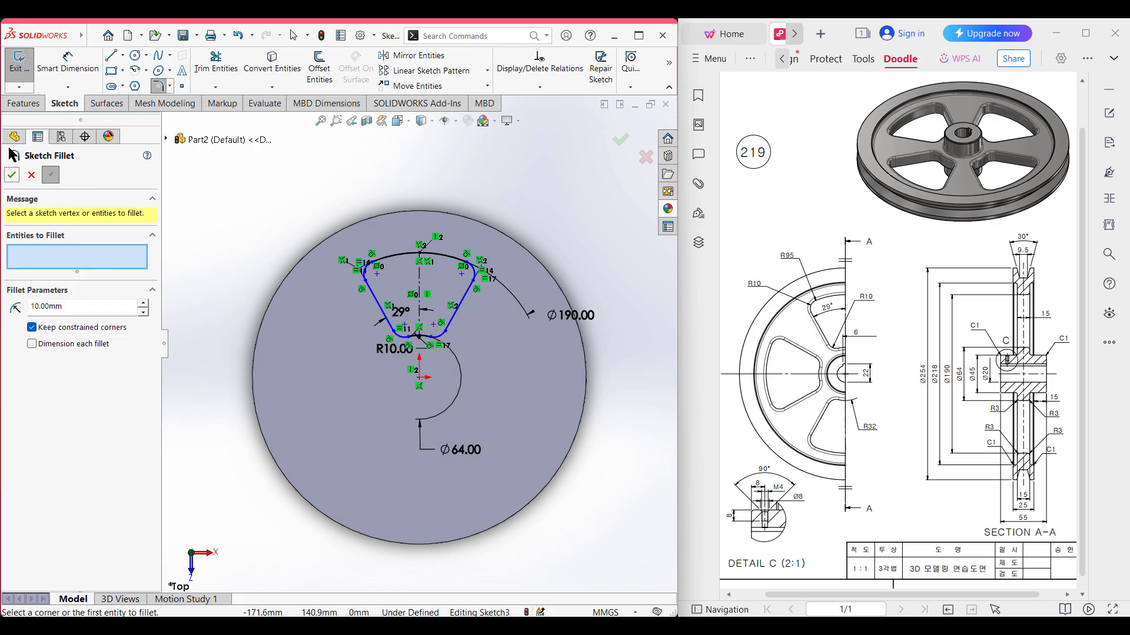
pyautogui.click(13, 175)
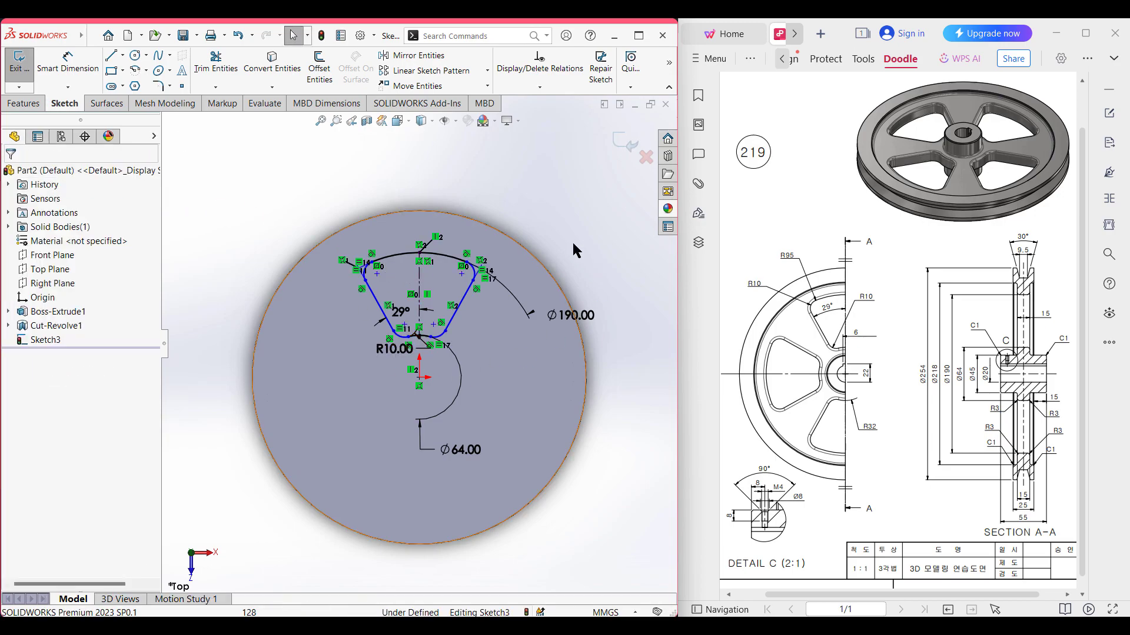
# Circular-pattern the filleted spoke window about the origin as 4 equally spaced instances over 360°
pyautogui.moveTo(330, 246); pyautogui.dragTo(527, 374)
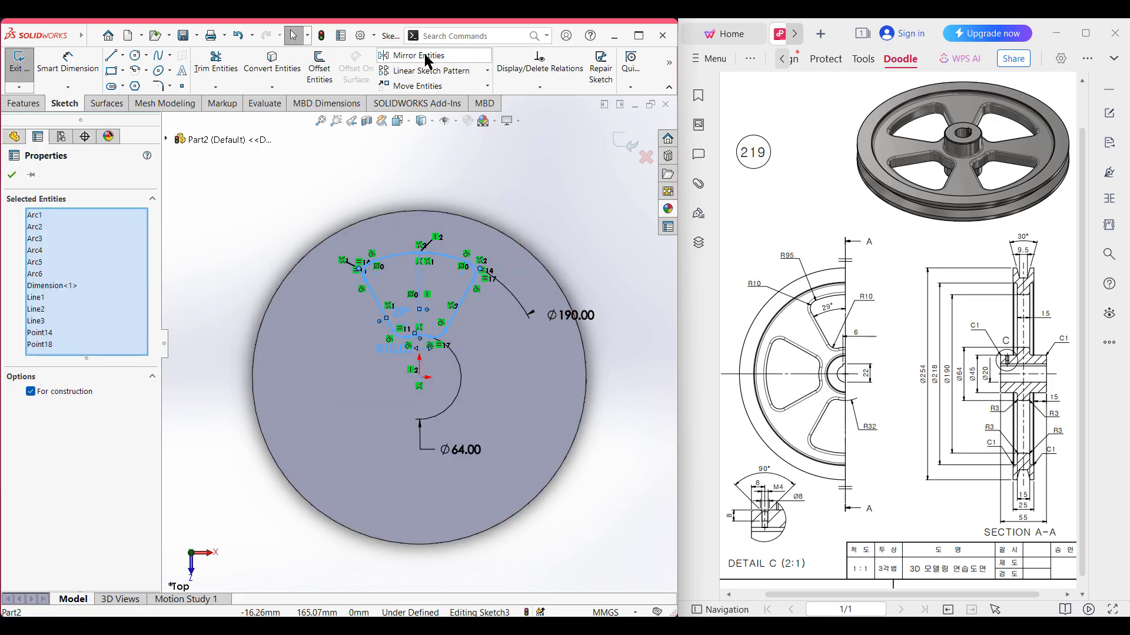
pyautogui.click(487, 71)
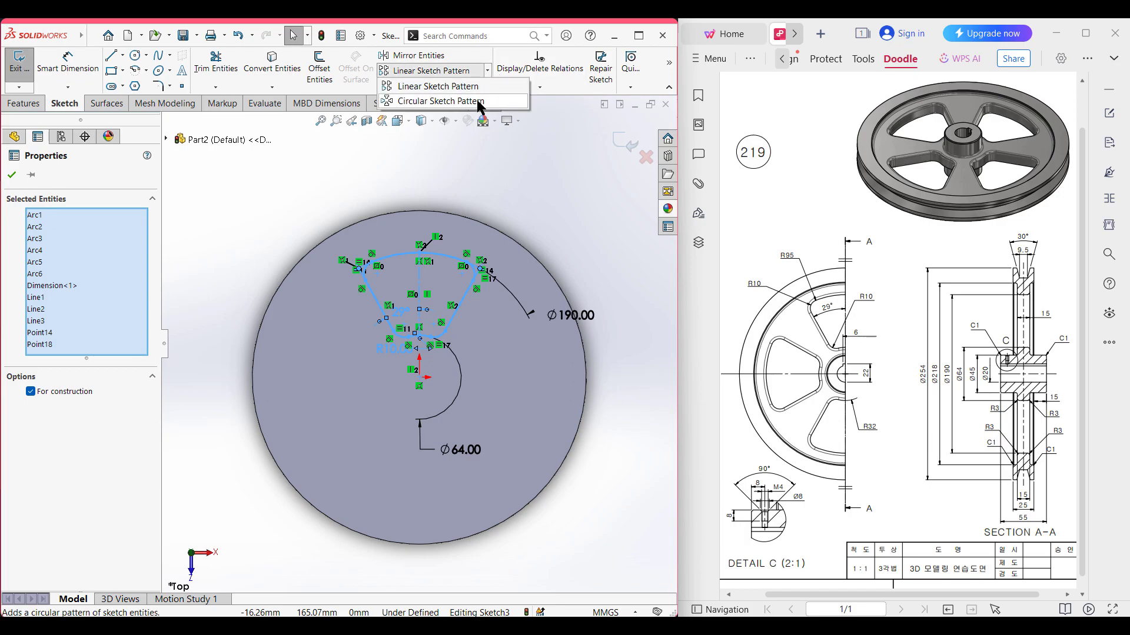
pyautogui.click(480, 102)
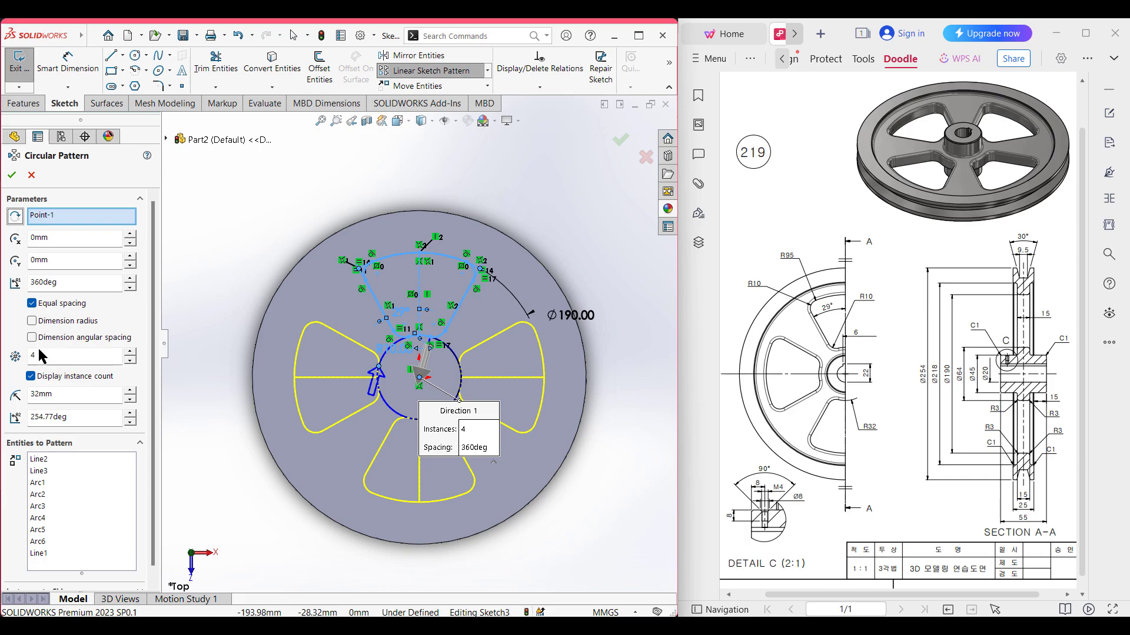
pyautogui.click(11, 175)
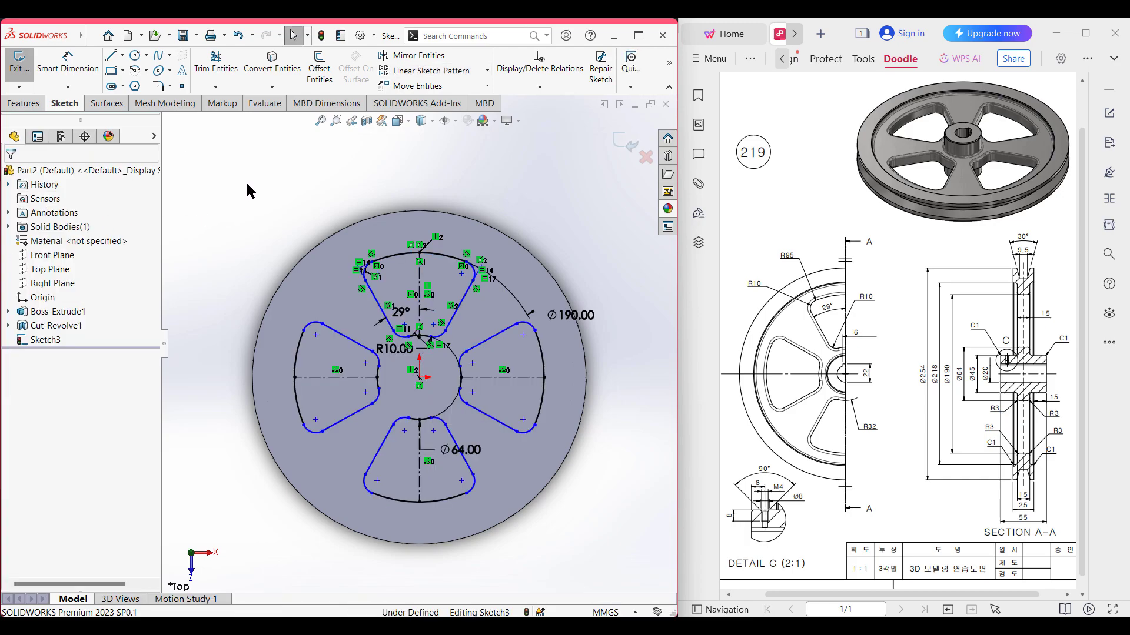
# Cut-extrude the four spoke windows through the full thickness of the disc on both sides of the sketch plane
pyautogui.hotkey('ctrl', '7')
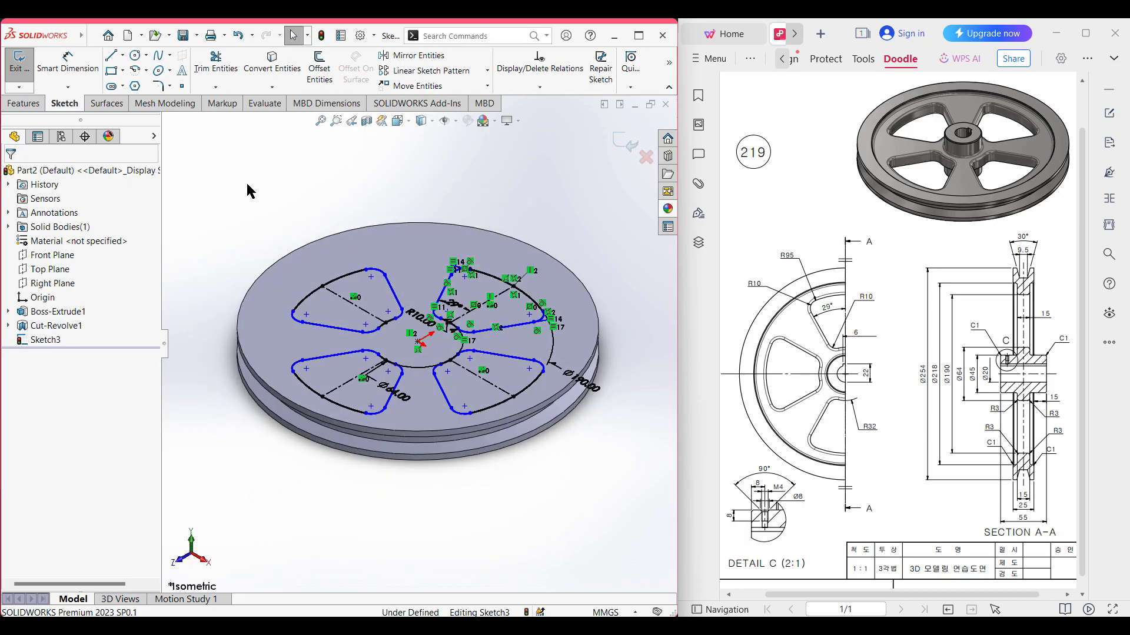
pyautogui.click(25, 103)
pyautogui.click(203, 69)
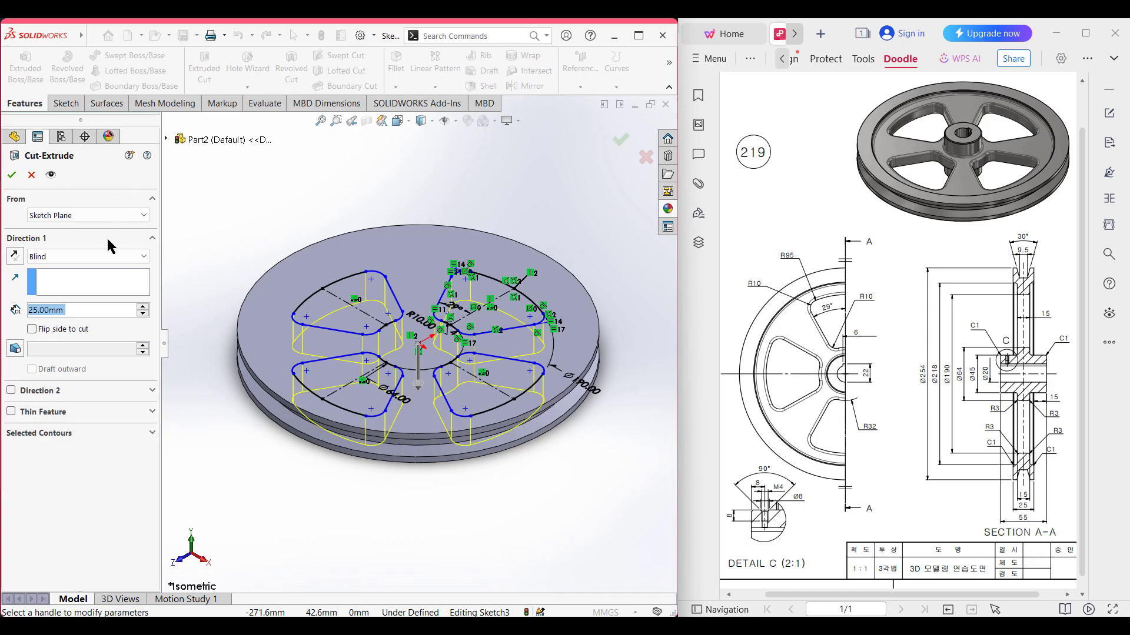
pyautogui.click(101, 256)
pyautogui.click(92, 290)
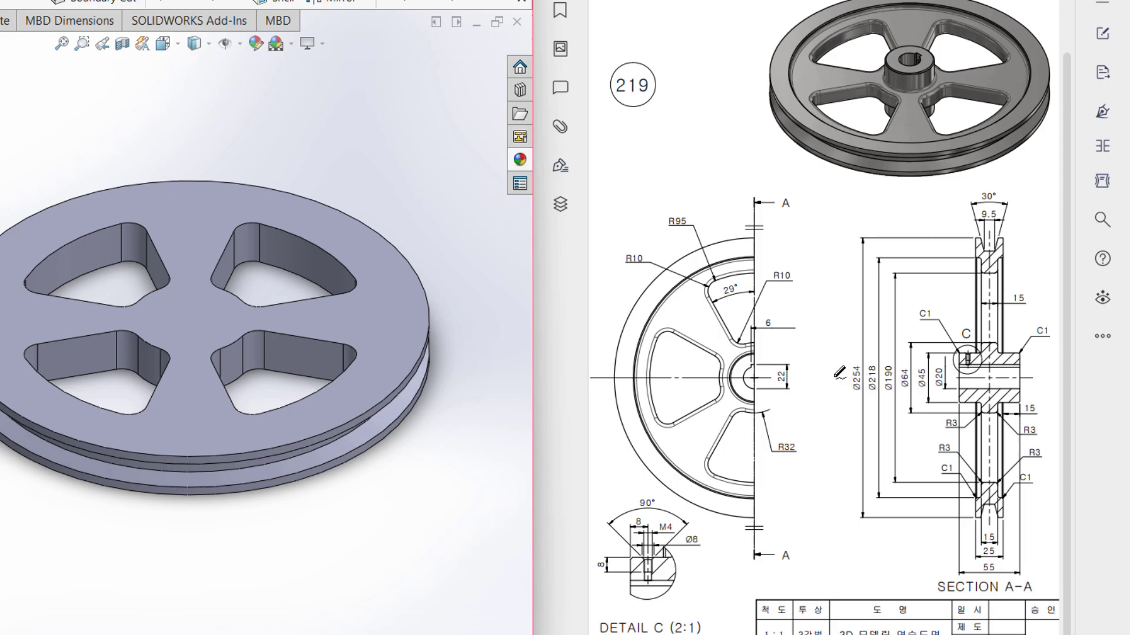
# Examine the drawing's hub diameter, hub length, bore and keyway dimensions, marking them temporarily on the front and section views
pyautogui.moveTo(753, 352)
pyautogui.mouseDown()
pyautogui.moveTo(732, 364)
pyautogui.moveTo(734, 390)
pyautogui.moveTo(770, 399)
pyautogui.moveTo(778, 363)
pyautogui.moveTo(748, 352)
pyautogui.mouseUp()
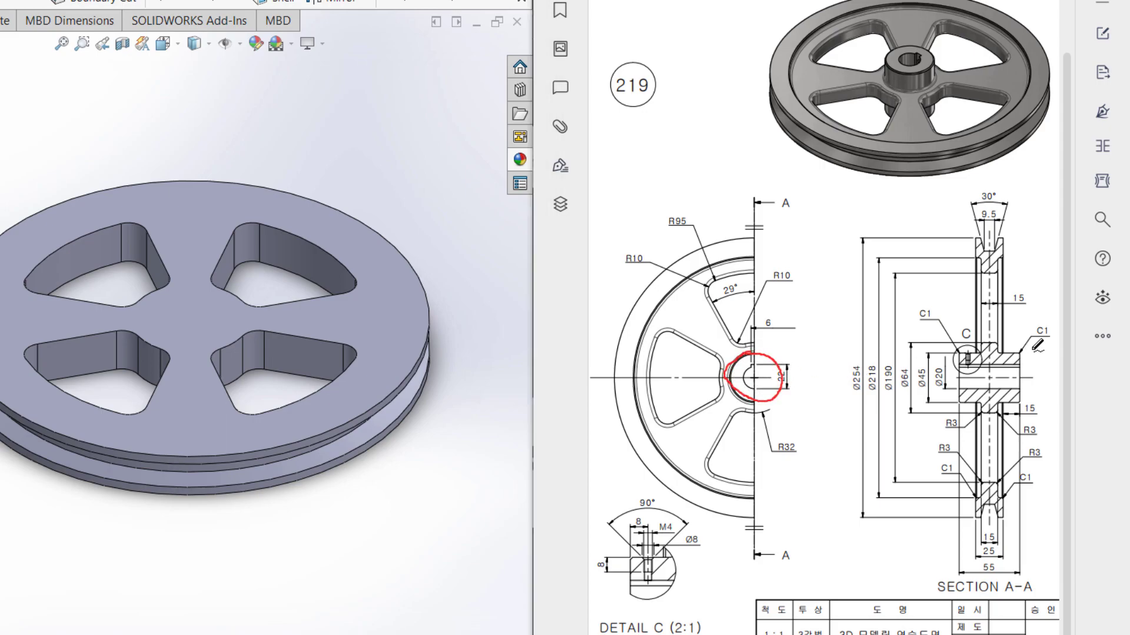
pyautogui.moveTo(922, 365)
pyautogui.mouseDown()
pyautogui.moveTo(909, 386)
pyautogui.moveTo(924, 395)
pyautogui.mouseUp()
pyautogui.moveTo(1002, 560)
pyautogui.mouseDown()
pyautogui.moveTo(980, 566)
pyautogui.moveTo(1000, 561)
pyautogui.mouseUp()
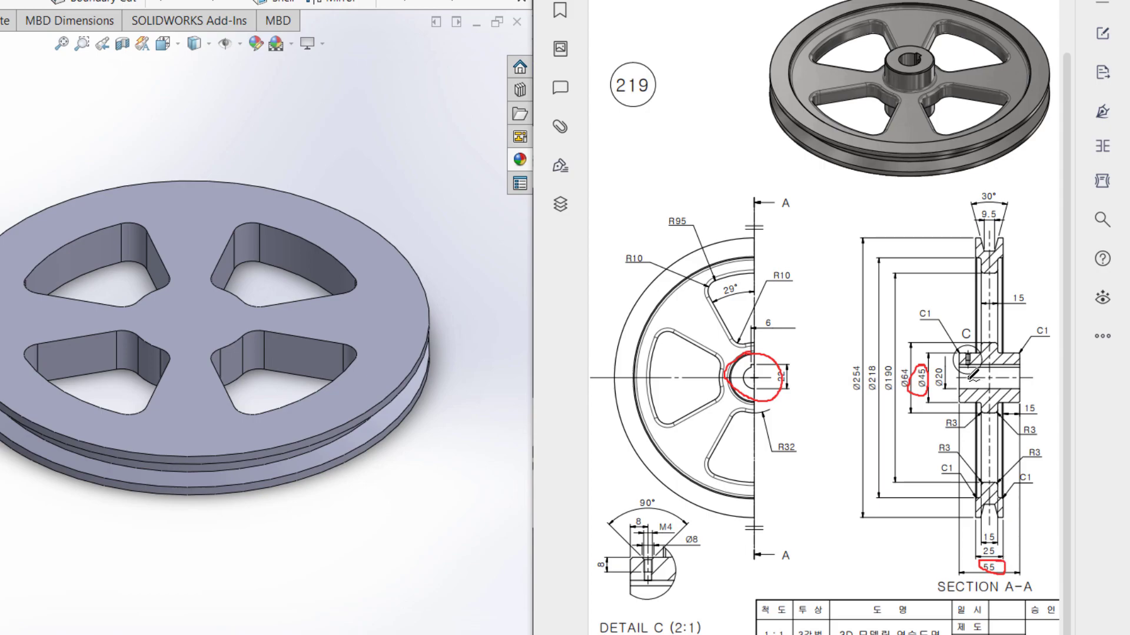
pyautogui.moveTo(963, 370)
pyautogui.mouseDown()
pyautogui.moveTo(968, 378)
pyautogui.moveTo(934, 360)
pyautogui.moveTo(939, 391)
pyautogui.moveTo(944, 366)
pyautogui.mouseUp()
pyautogui.moveTo(753, 361); pyautogui.dragTo(760, 365)
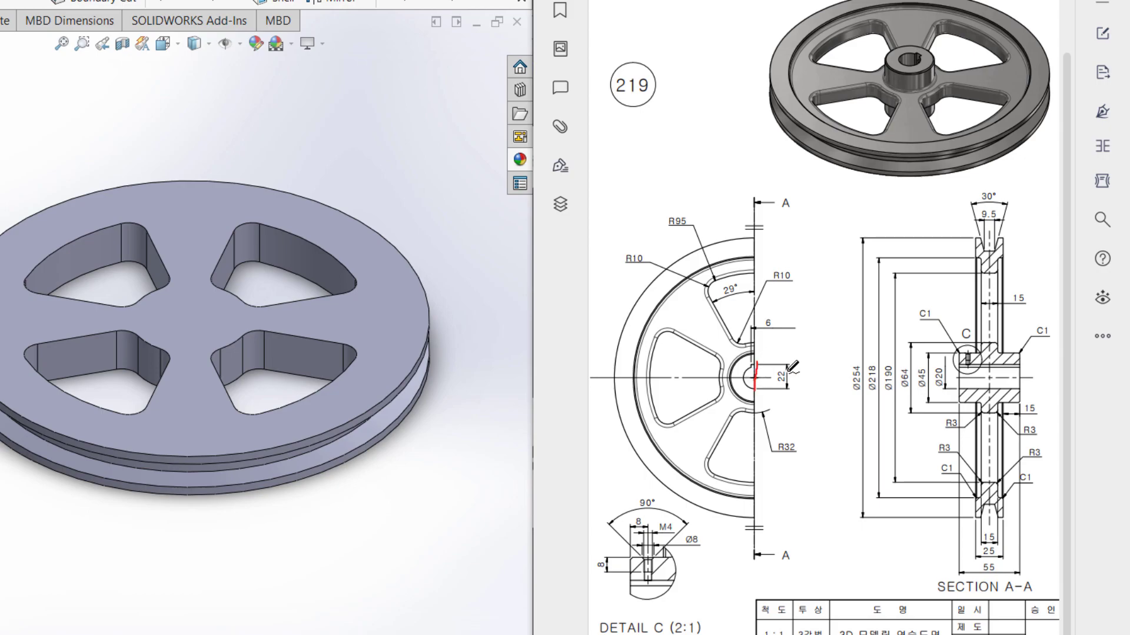
pyautogui.moveTo(785, 366)
pyautogui.mouseDown()
pyautogui.moveTo(750, 355)
pyautogui.moveTo(760, 363)
pyautogui.mouseUp()
pyautogui.moveTo(766, 312); pyautogui.dragTo(782, 309)
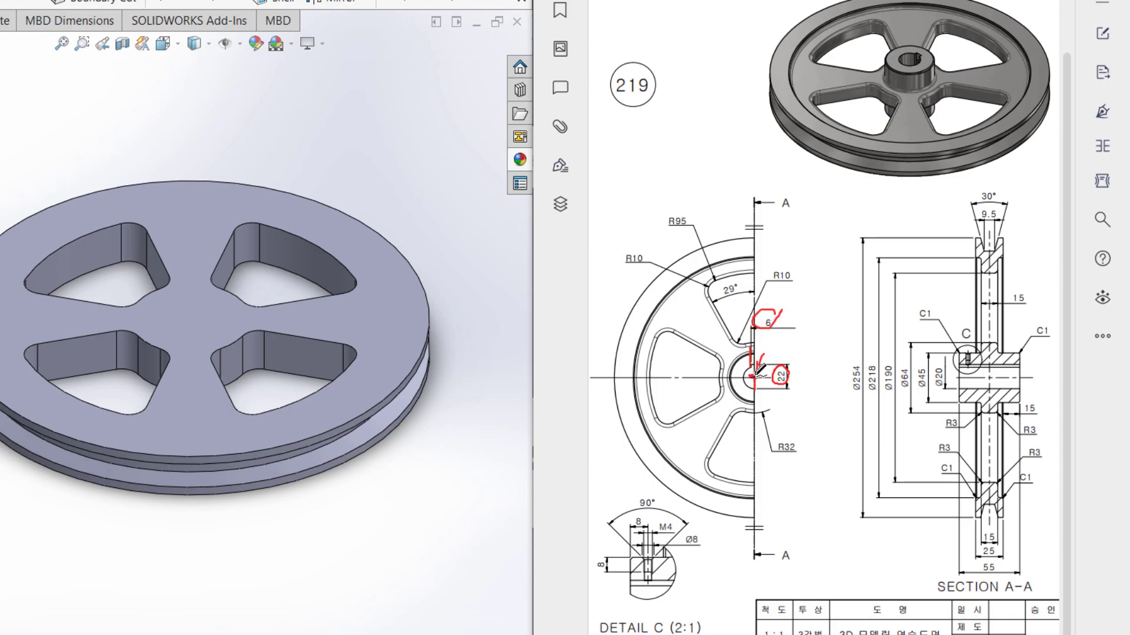
pyautogui.moveTo(753, 375); pyautogui.dragTo(756, 373)
pyautogui.hotkey('ctrl', 'z')
pyautogui.hotkey('ctrl', 'z')
pyautogui.hotkey('ctrl', 'z')
pyautogui.hotkey('ctrl', 'z')
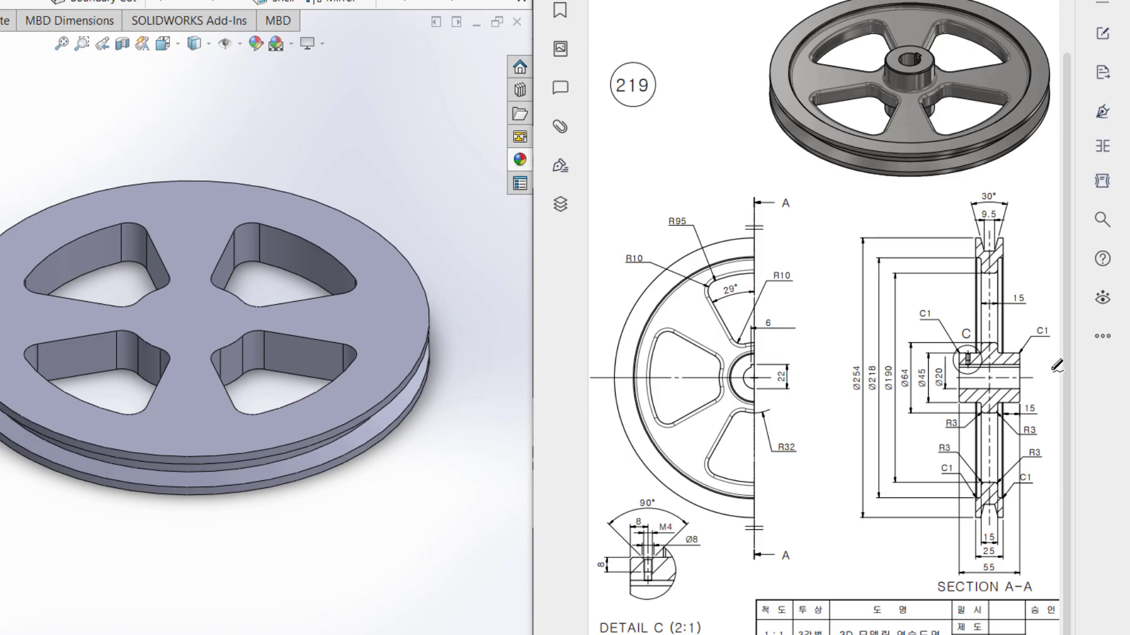
pyautogui.moveTo(964, 376)
pyautogui.mouseDown()
pyautogui.moveTo(1035, 371)
pyautogui.moveTo(1032, 381)
pyautogui.mouseUp()
pyautogui.hotkey('ctrl', 'z')
# Examine the annular side recesses in Section A-A, marking their outer and inner diameters, the web thickness and the rim width
pyautogui.moveTo(980, 260); pyautogui.dragTo(977, 316)
pyautogui.moveTo(999, 276); pyautogui.dragTo(997, 316)
pyautogui.moveTo(980, 426)
pyautogui.mouseDown()
pyautogui.moveTo(979, 446)
pyautogui.moveTo(1000, 443)
pyautogui.mouseUp()
pyautogui.moveTo(972, 258); pyautogui.dragTo(982, 259)
pyautogui.moveTo(971, 502); pyautogui.dragTo(978, 501)
pyautogui.moveTo(874, 359)
pyautogui.mouseDown()
pyautogui.moveTo(863, 395)
pyautogui.moveTo(884, 371)
pyautogui.moveTo(876, 358)
pyautogui.mouseUp()
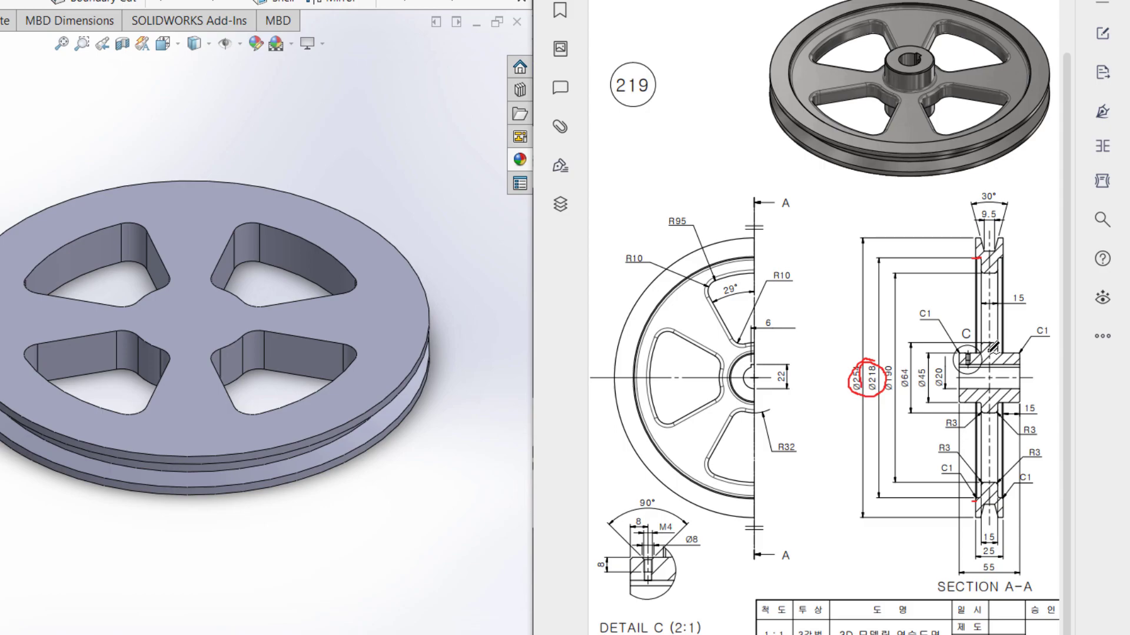
pyautogui.moveTo(971, 355)
pyautogui.mouseDown()
pyautogui.moveTo(982, 355)
pyautogui.moveTo(911, 378)
pyautogui.moveTo(934, 364)
pyautogui.moveTo(859, 372)
pyautogui.moveTo(865, 393)
pyautogui.moveTo(885, 368)
pyautogui.moveTo(912, 366)
pyautogui.moveTo(921, 389)
pyautogui.moveTo(940, 368)
pyautogui.moveTo(930, 360)
pyautogui.mouseUp()
pyautogui.moveTo(961, 455); pyautogui.dragTo(981, 456)
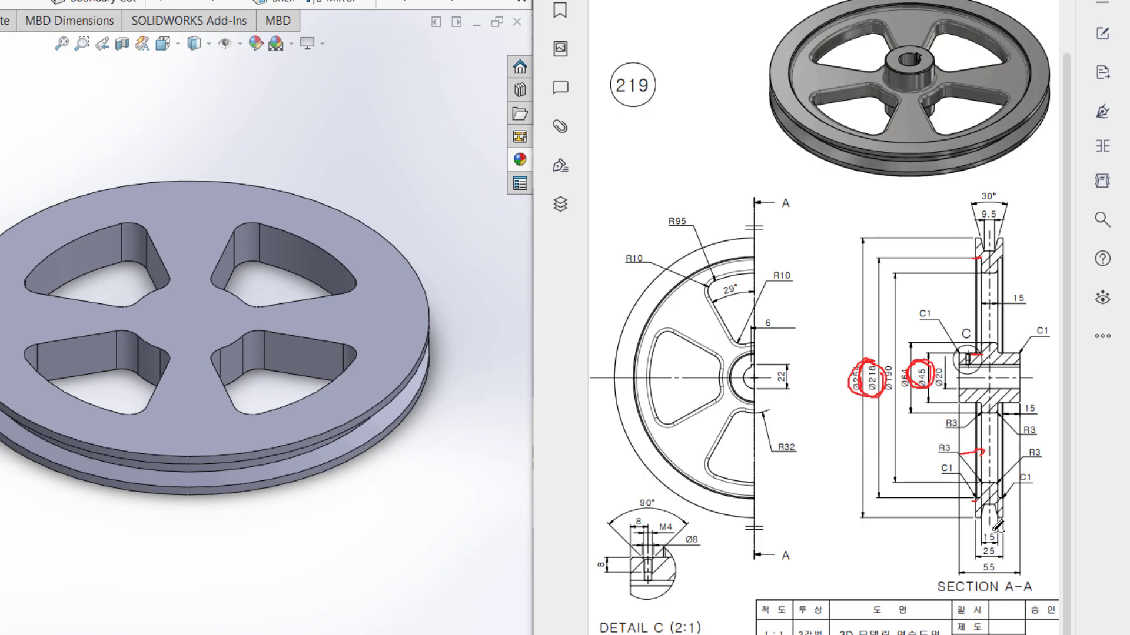
pyautogui.moveTo(991, 524)
pyautogui.mouseDown()
pyautogui.moveTo(983, 545)
pyautogui.moveTo(1003, 527)
pyautogui.mouseUp()
pyautogui.moveTo(1002, 546)
pyautogui.mouseDown()
pyautogui.moveTo(976, 549)
pyautogui.moveTo(1000, 558)
pyautogui.moveTo(1006, 546)
pyautogui.mouseUp()
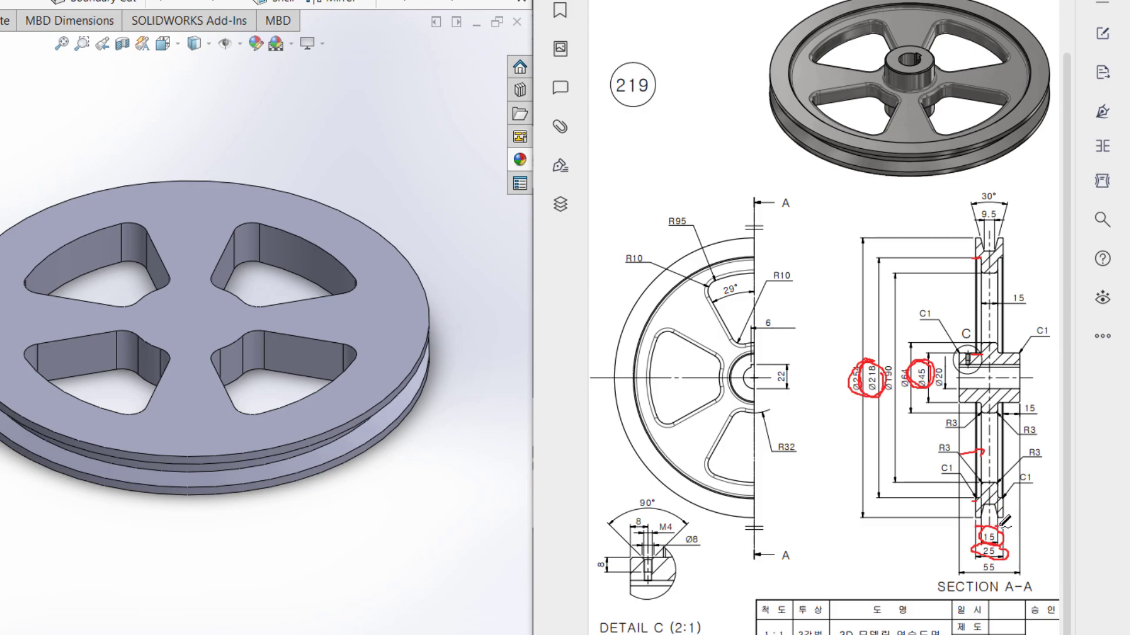
pyautogui.moveTo(976, 258); pyautogui.dragTo(979, 352)
pyautogui.moveTo(978, 406); pyautogui.dragTo(978, 477)
pyautogui.moveTo(999, 412); pyautogui.dragTo(996, 477)
pyautogui.moveTo(999, 258); pyautogui.dragTo(1001, 318)
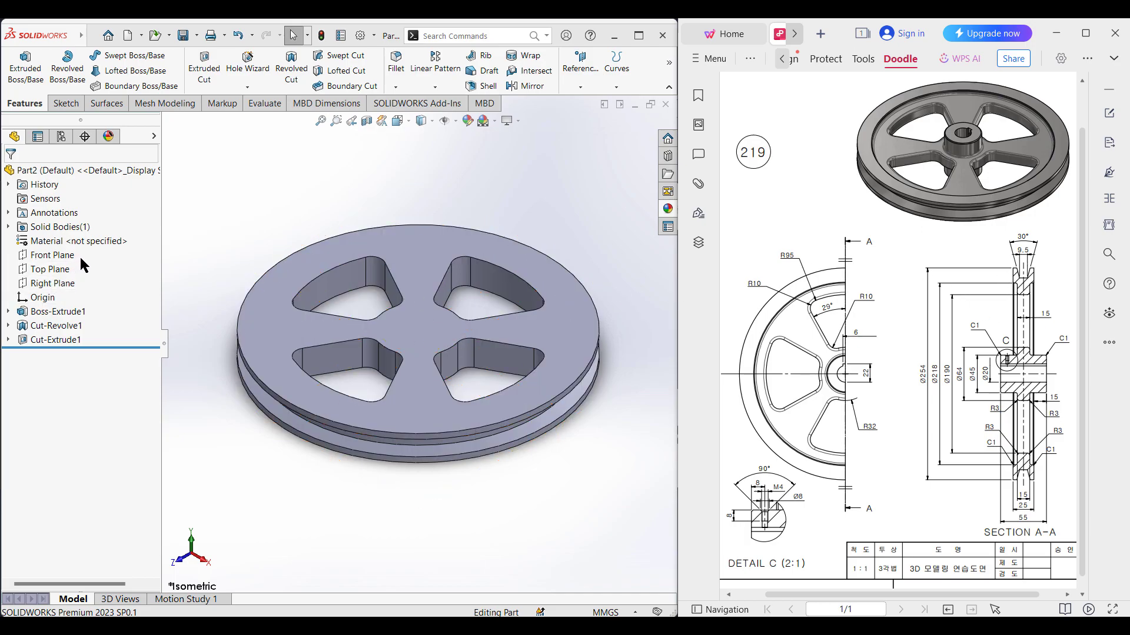
# Sketch a 45 mm diameter hub circle centred on the origin in a new Top Plane sketch
pyautogui.click(52, 270)
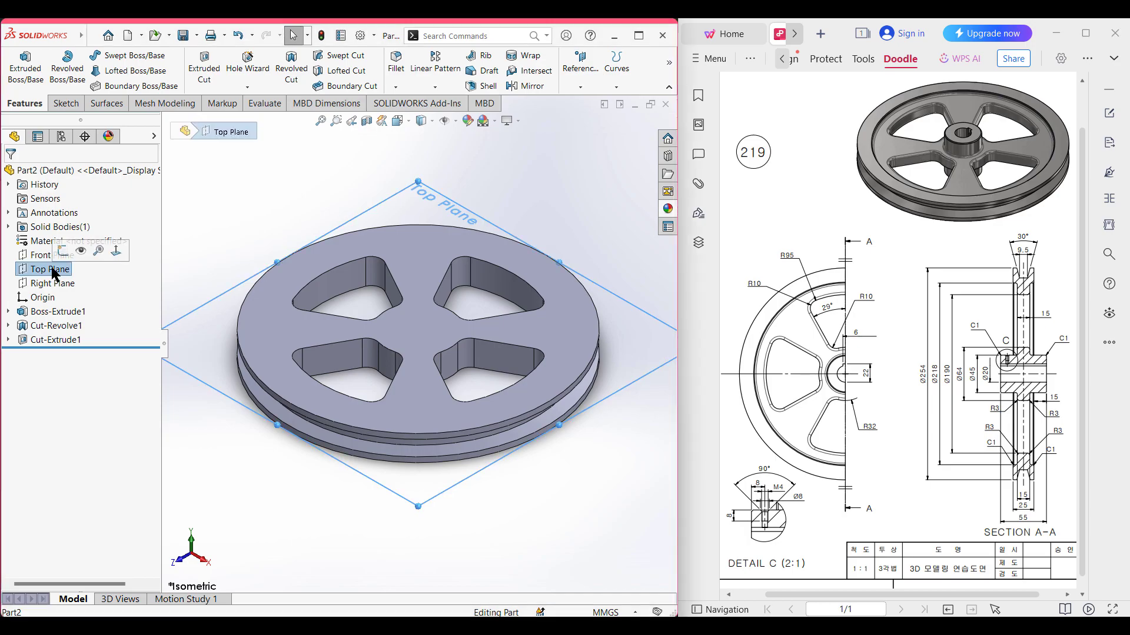
pyautogui.rightClick(52, 268)
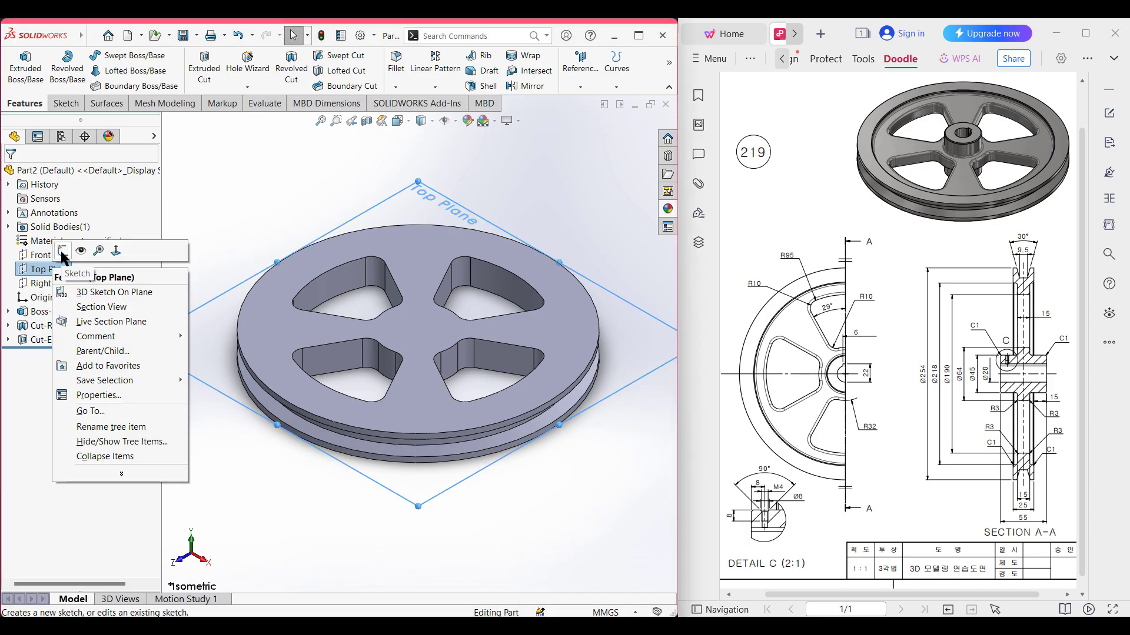
pyautogui.click(62, 252)
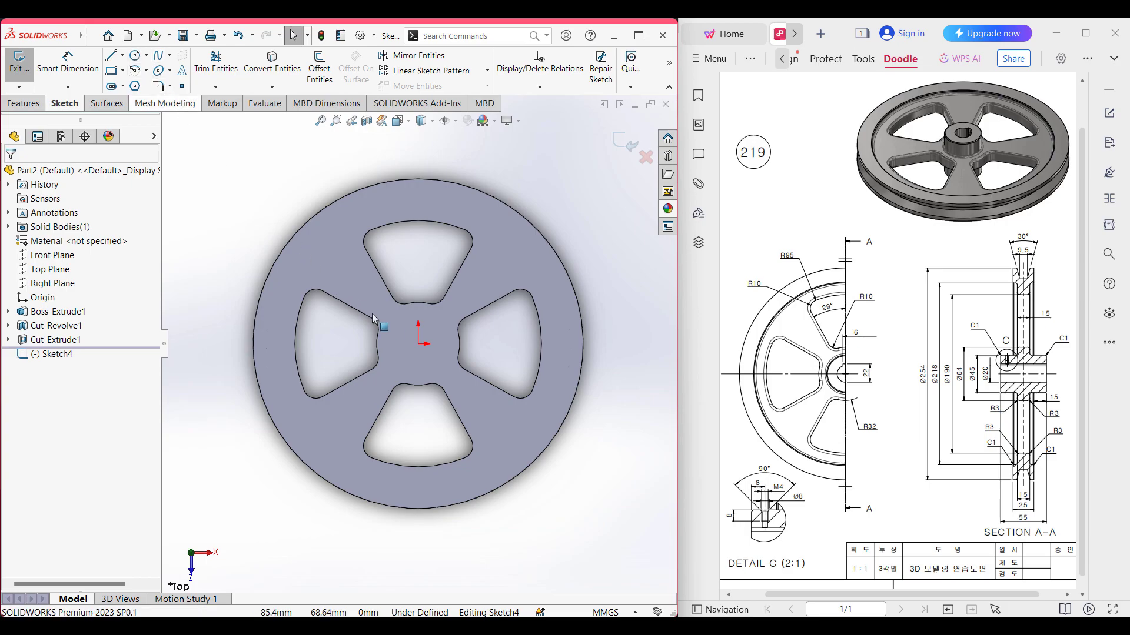
pyautogui.click(135, 57)
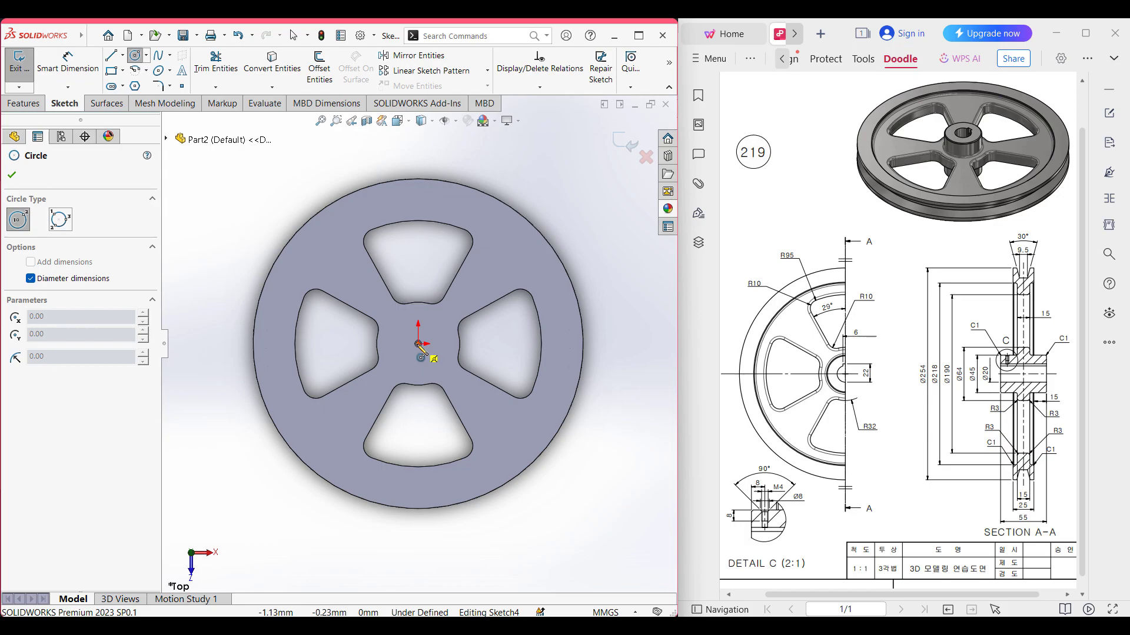
pyautogui.click(418, 344)
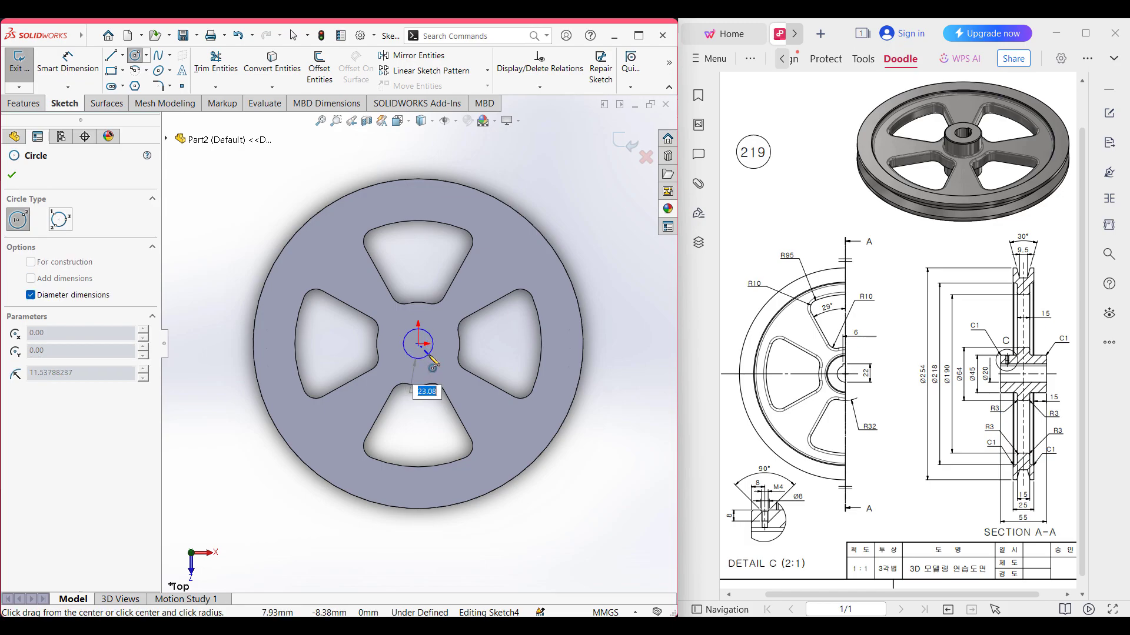
pyautogui.write('45')
pyautogui.press('Return')
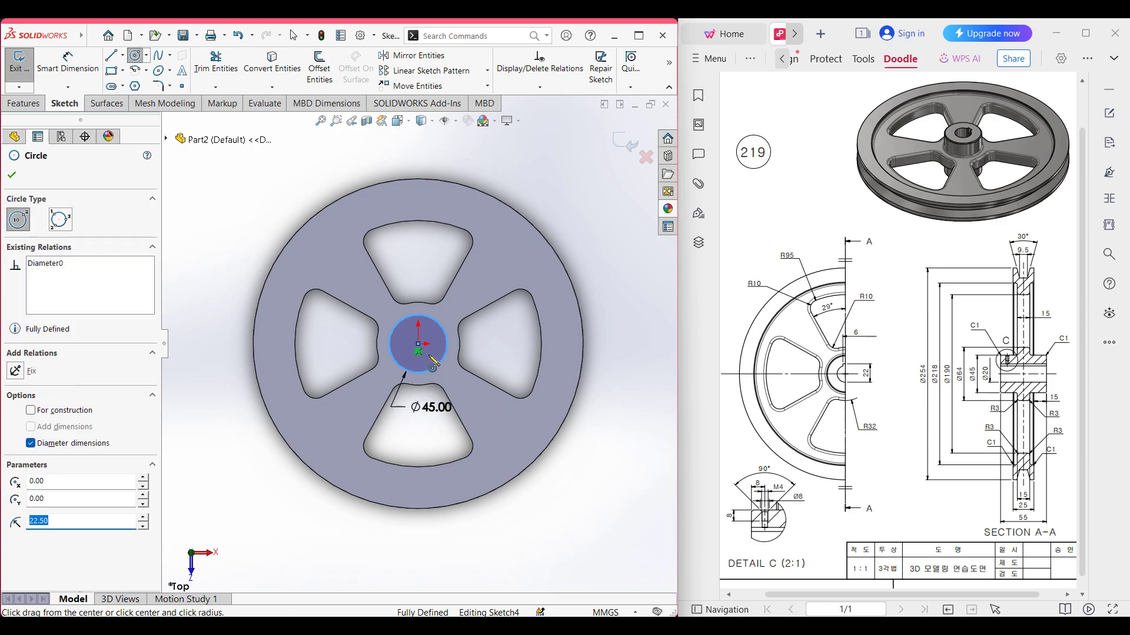
# Extrude the hub circle 55 mm with the Mid Plane end condition, merged with the disc
pyautogui.hotkey('ctrl', '7')
pyautogui.click(22, 103)
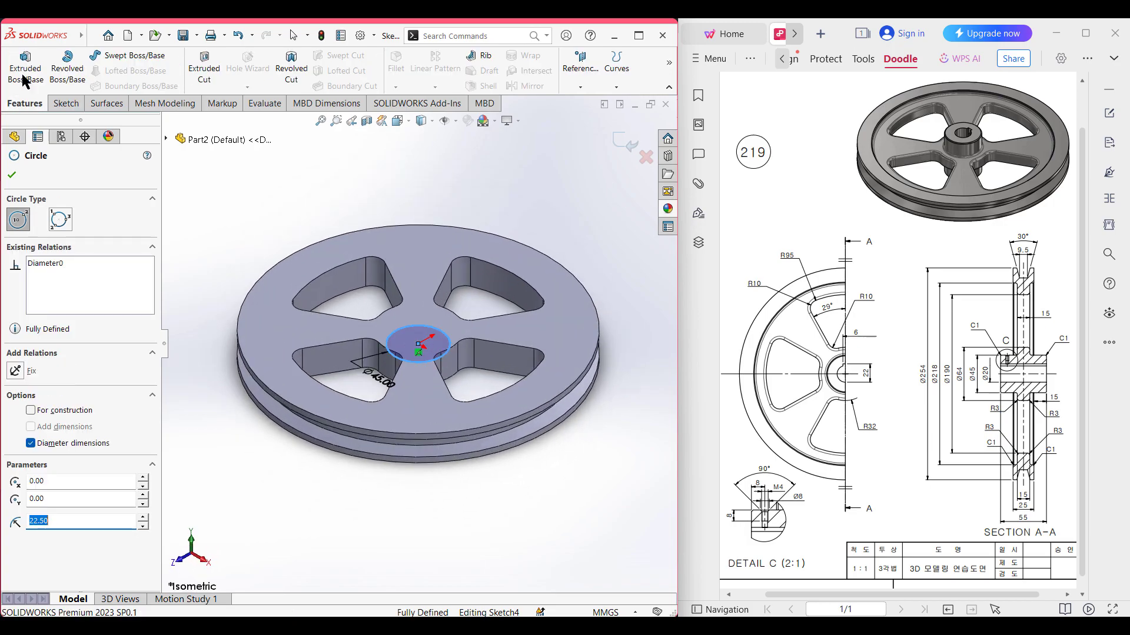
pyautogui.click(23, 74)
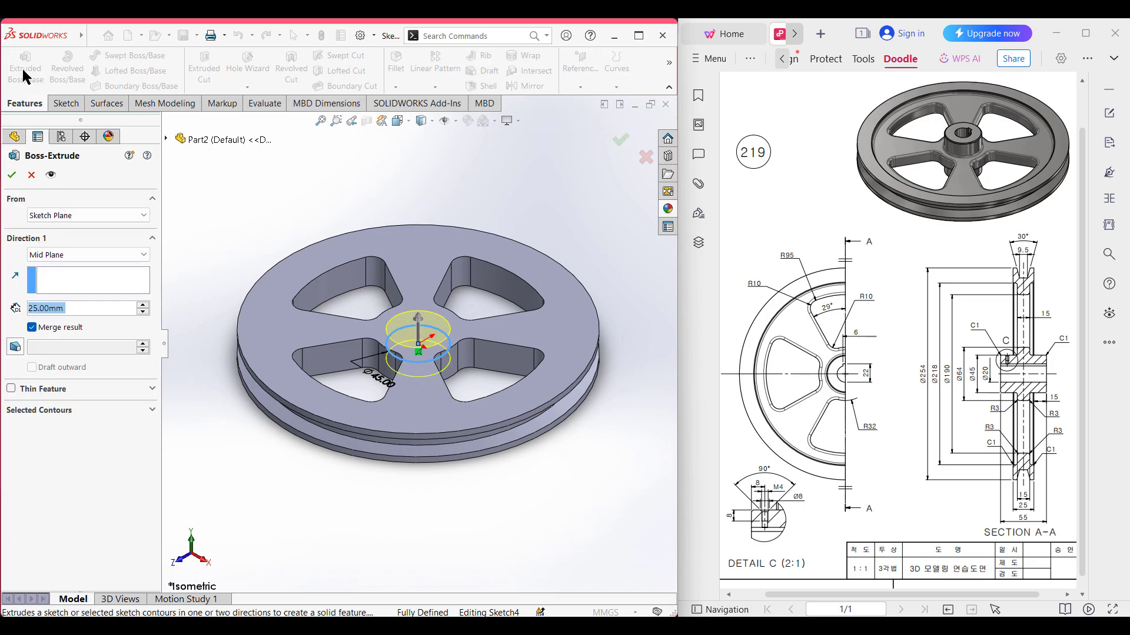
pyautogui.write('55')
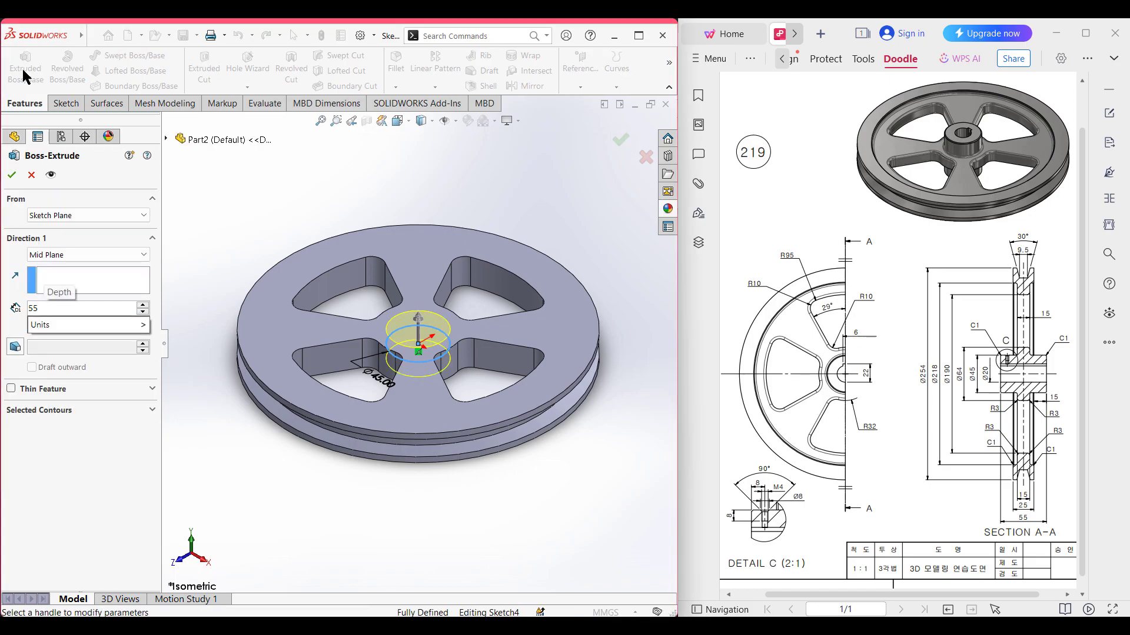
pyautogui.press('Return')
pyautogui.click(56, 254)
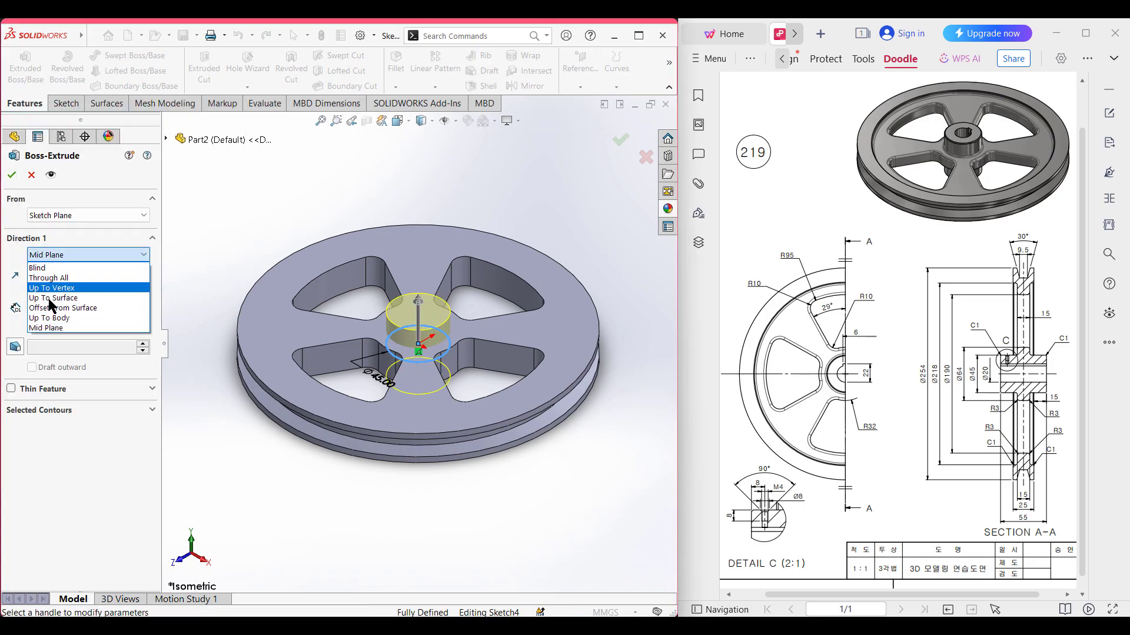
pyautogui.click(57, 328)
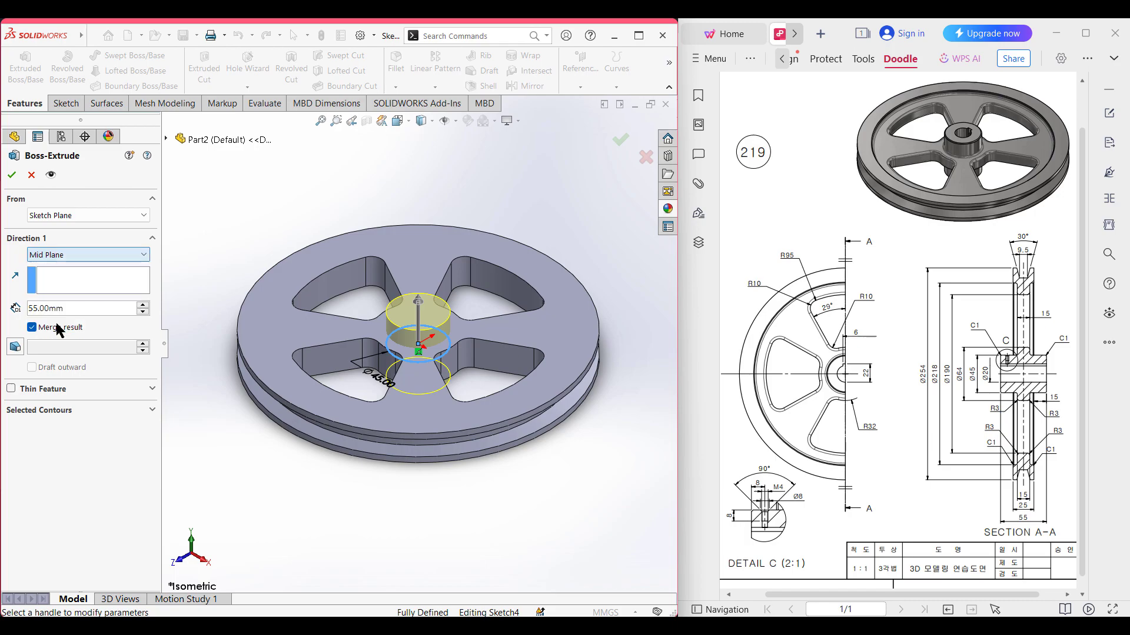
pyautogui.click(10, 176)
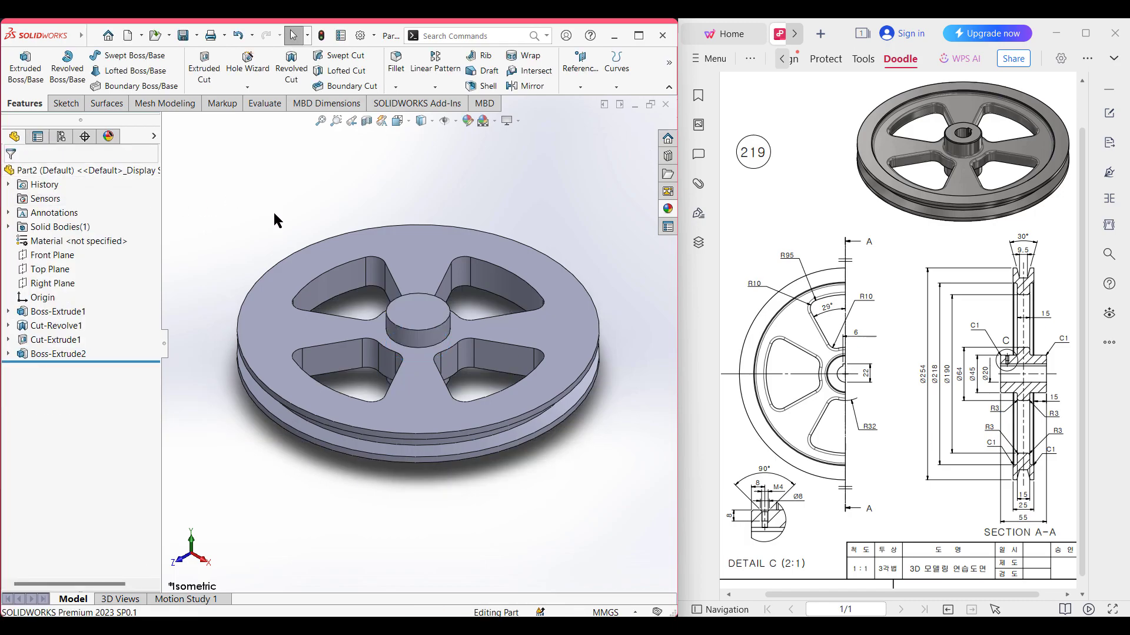
# Sketch a 20 mm diameter bore circle centred on the origin in a new Top Plane sketch
pyautogui.rightClick(47, 273)
pyautogui.click(54, 250)
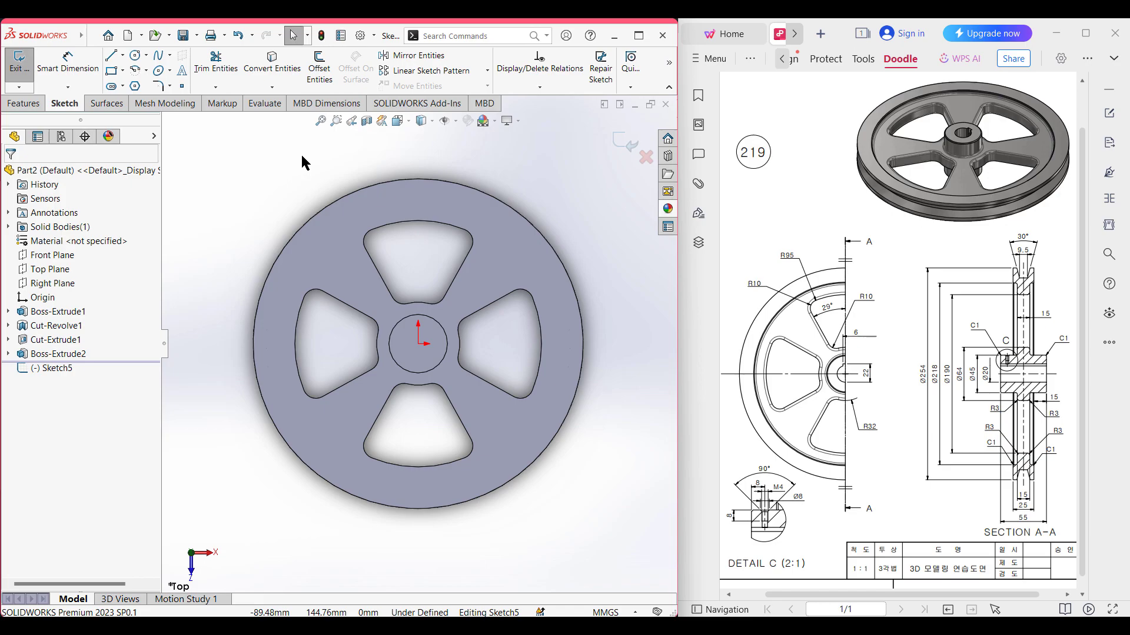
pyautogui.click(134, 59)
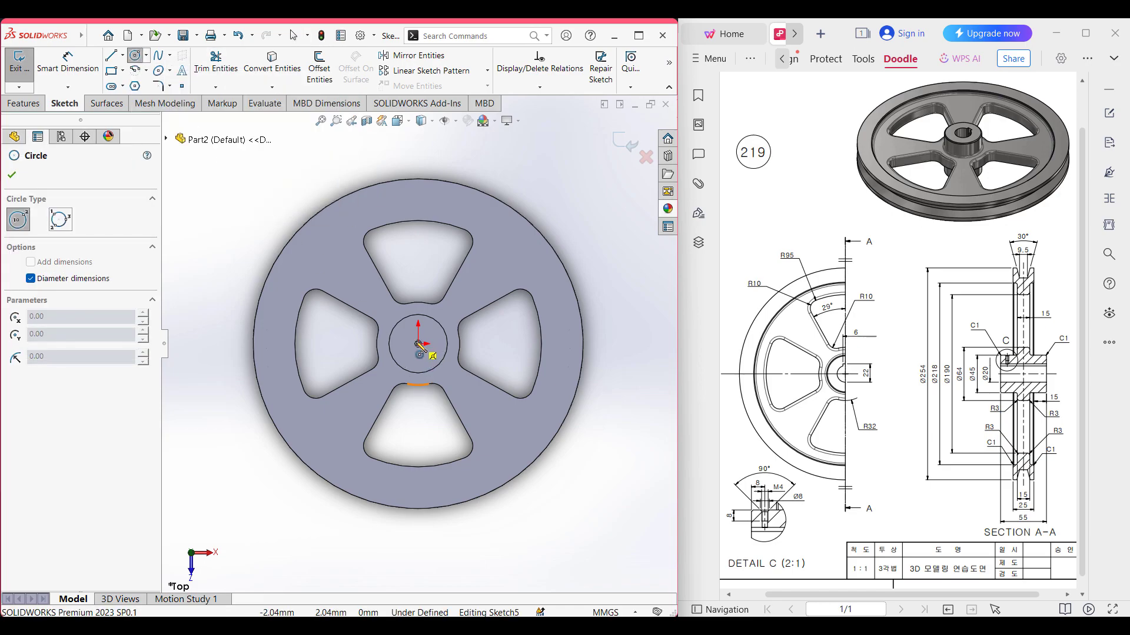
pyautogui.click(419, 344)
pyautogui.click(429, 360)
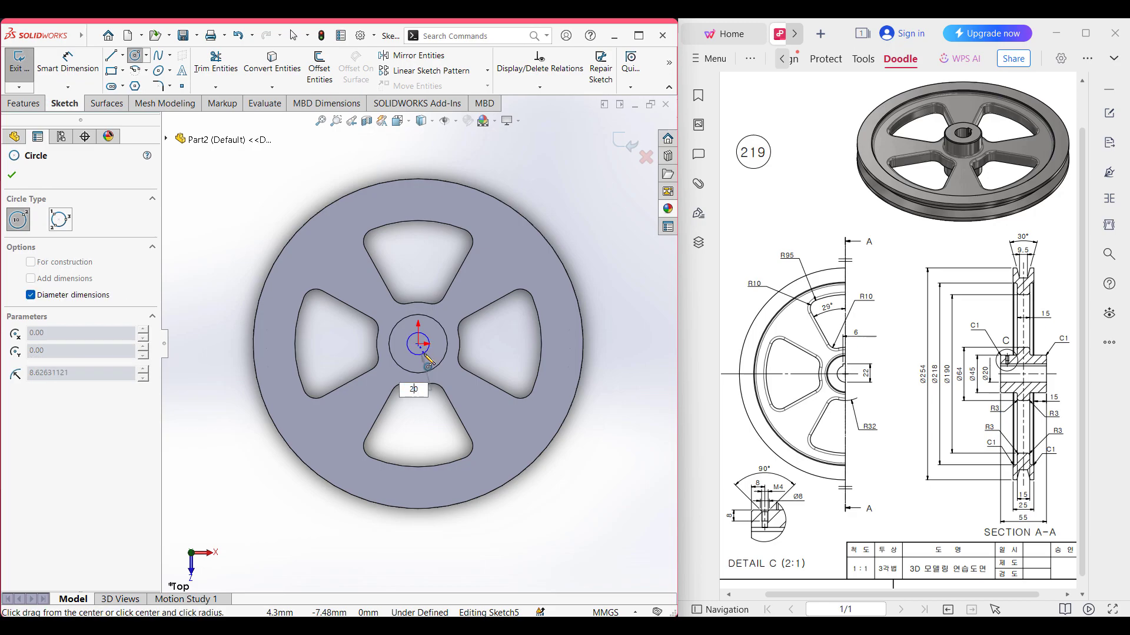
pyautogui.write('20')
pyautogui.press('Return')
# Draw a vertical centerline 22 mm long from the bore circle's lowest point up through the origin for the keyway height
pyautogui.scroll(-3, 427, 356)
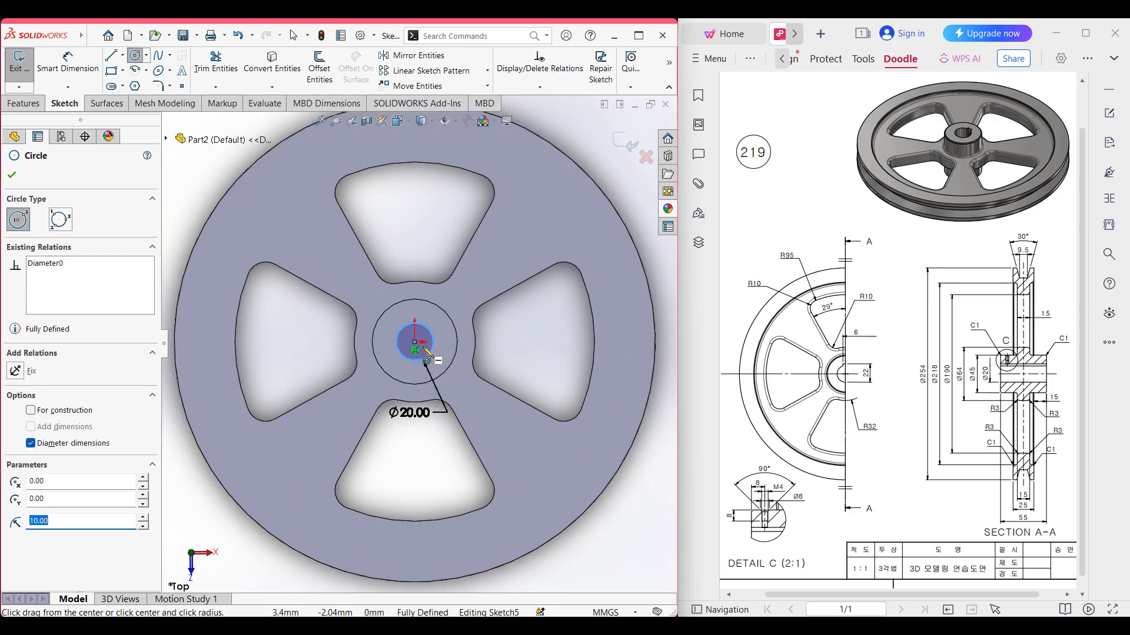
pyautogui.scroll(-5, 428, 355)
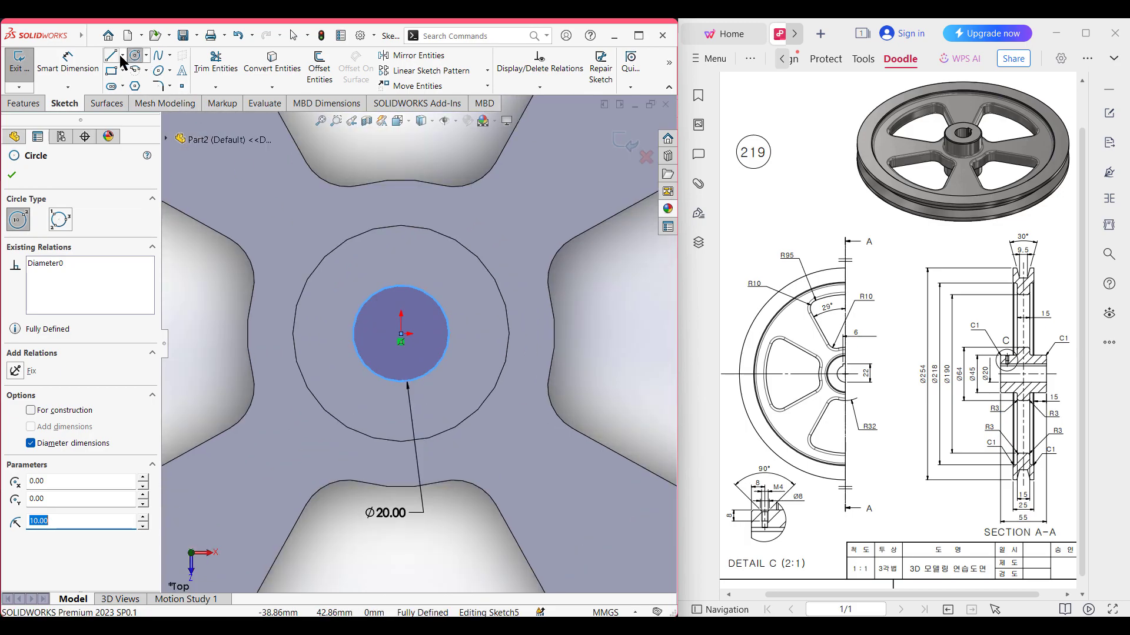
pyautogui.click(123, 55)
pyautogui.click(141, 85)
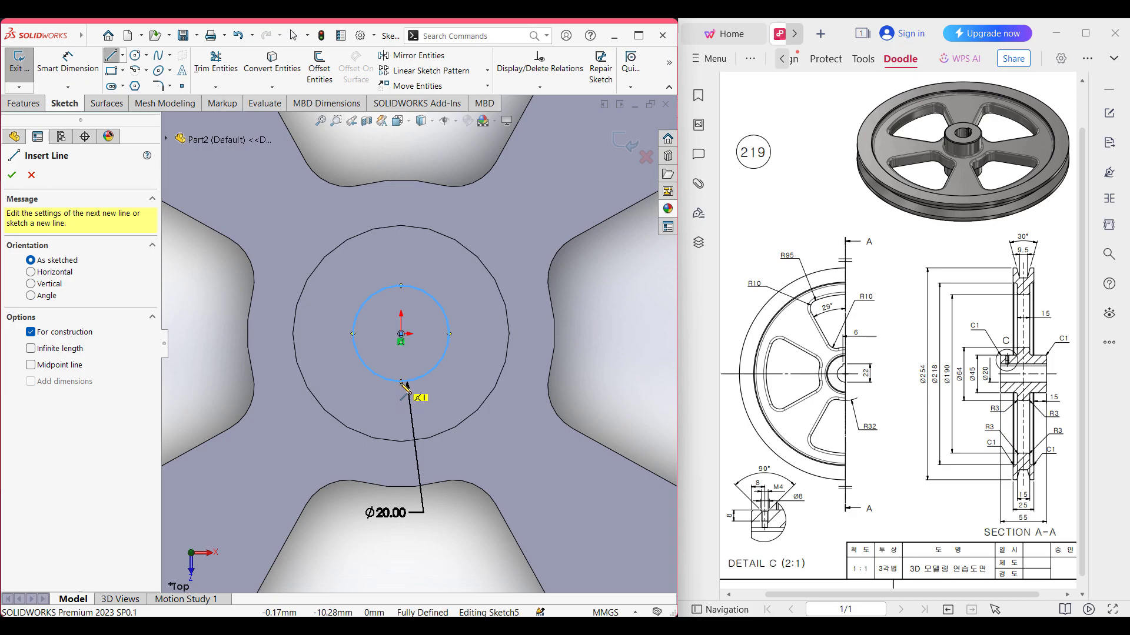
pyautogui.click(402, 381)
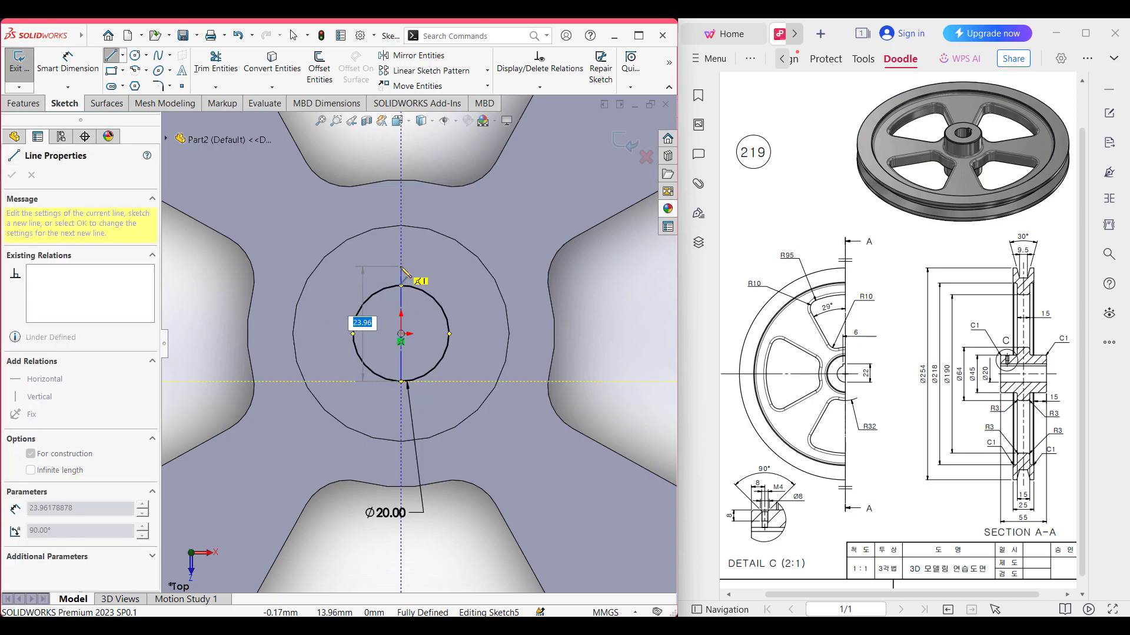
pyautogui.write('22')
pyautogui.press('Return')
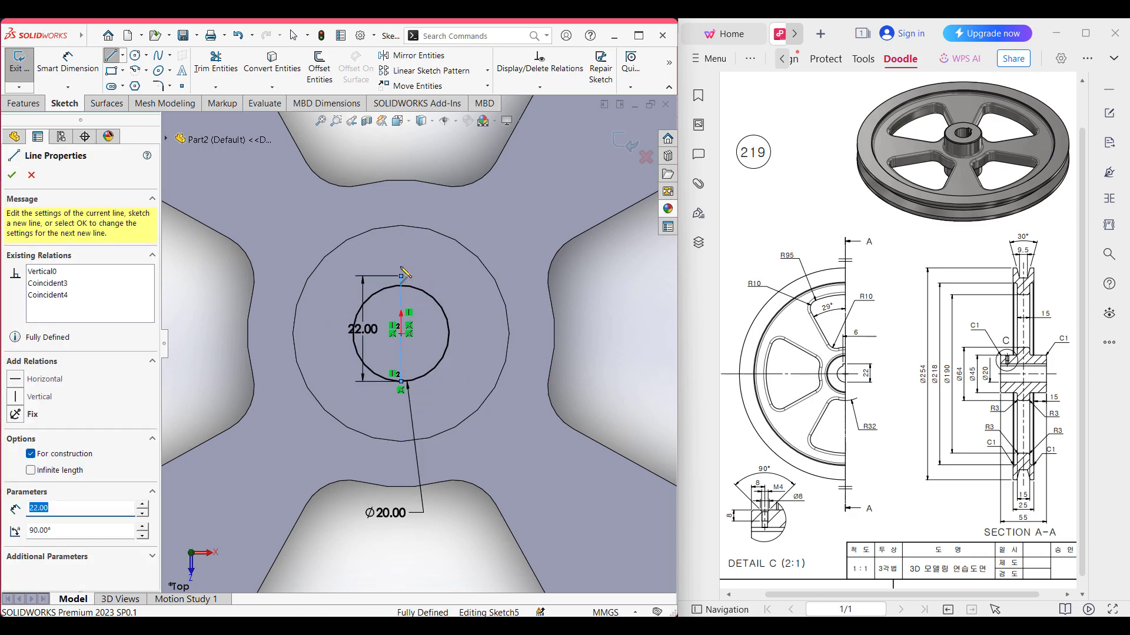
pyautogui.press('Escape')
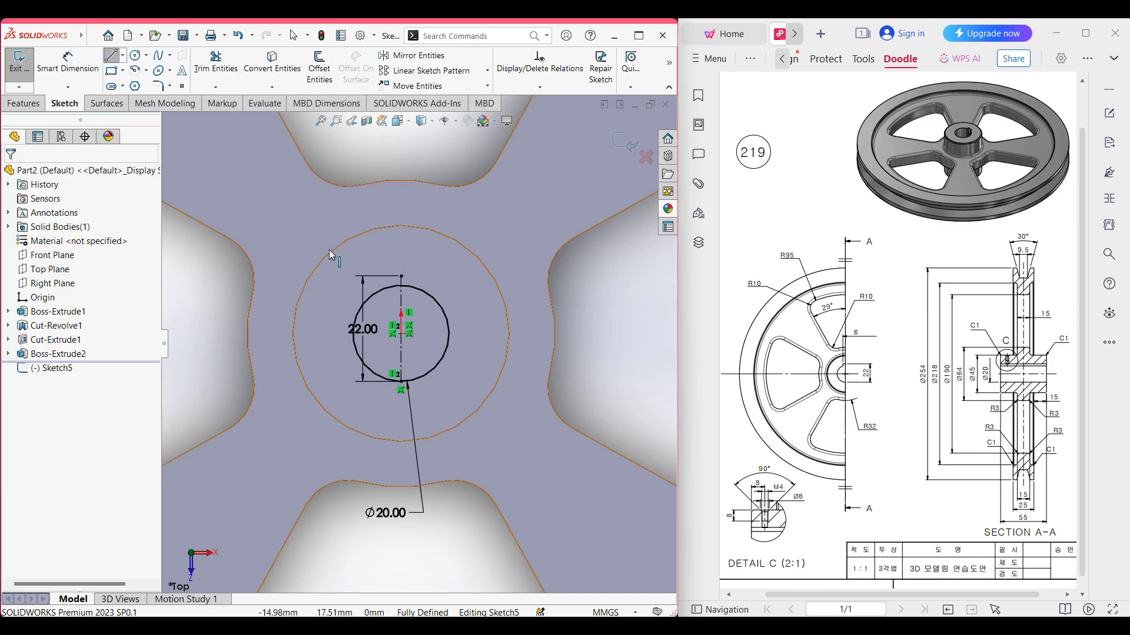
# Offset the centerline 3 mm (6/2) in both directions with Cap ends set to Lines to outline the keyway
pyautogui.click(319, 68)
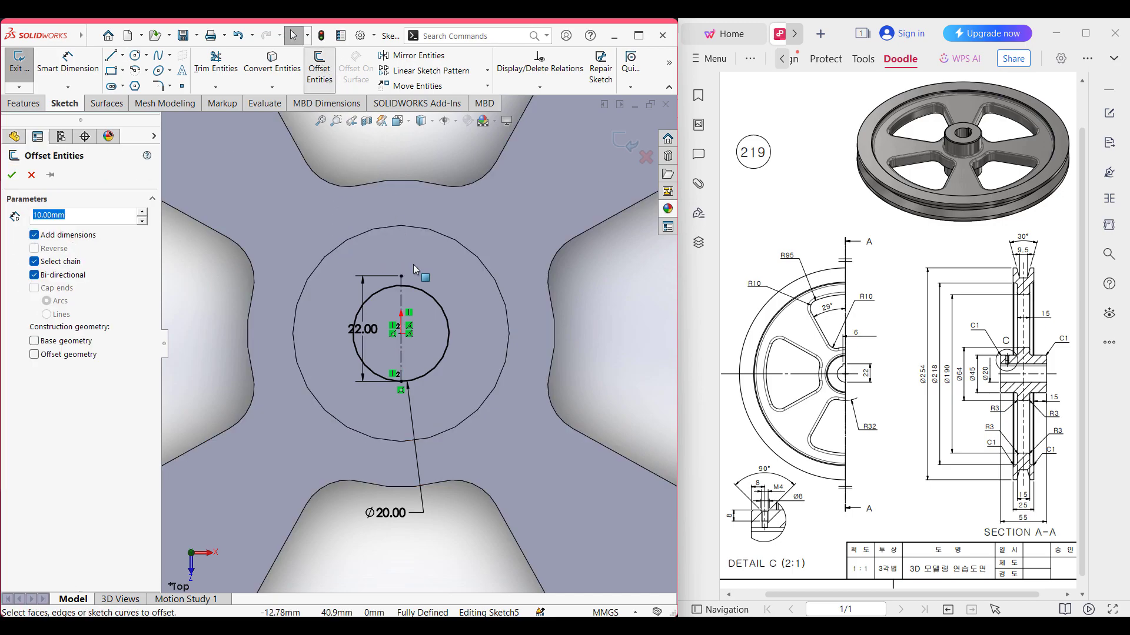
pyautogui.click(402, 297)
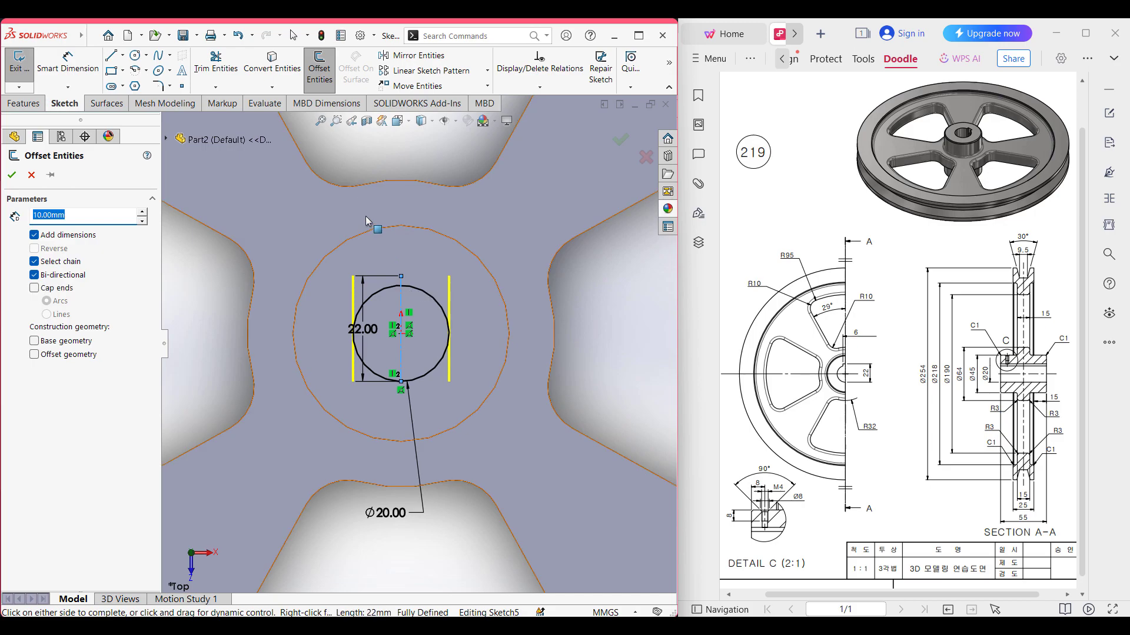
pyautogui.write('6/2')
pyautogui.press('Return')
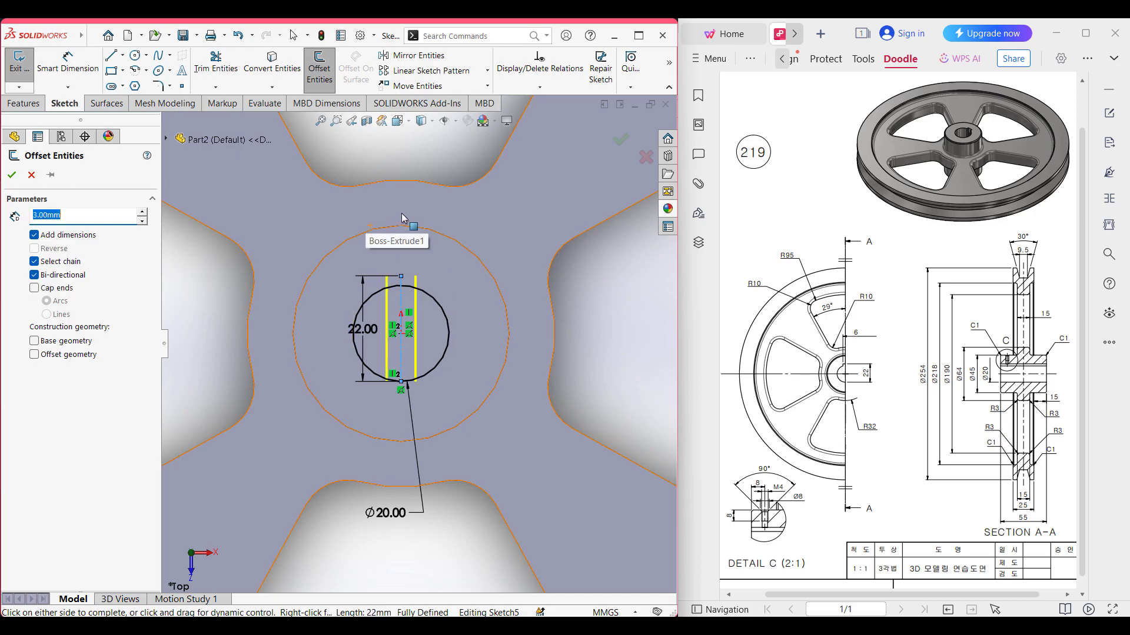
pyautogui.click(35, 289)
pyautogui.click(62, 316)
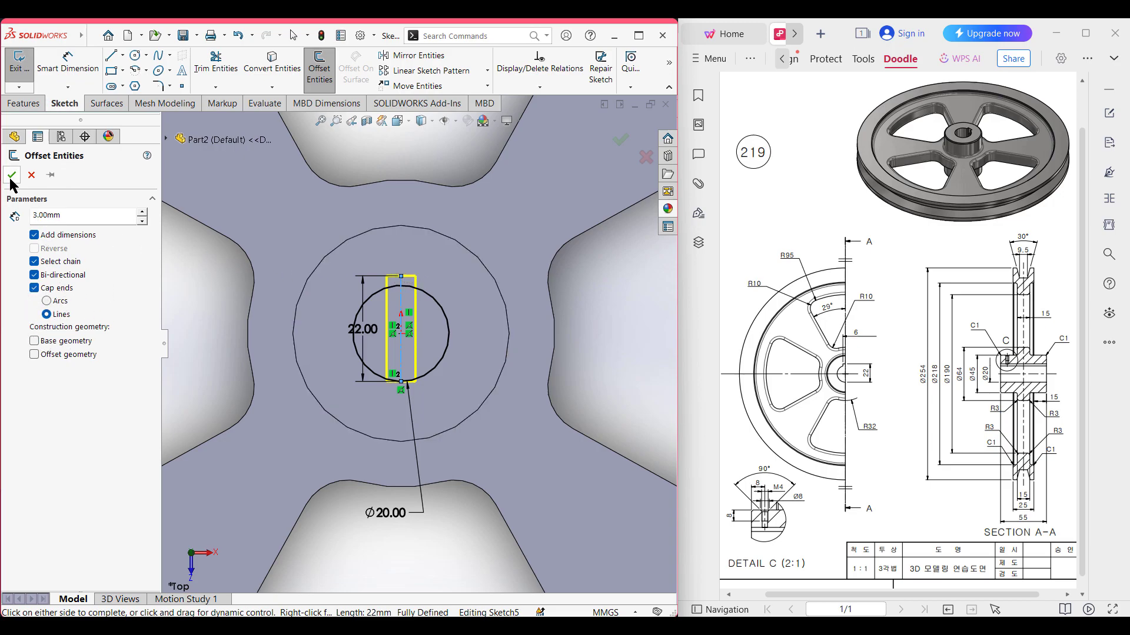
pyautogui.click(309, 293)
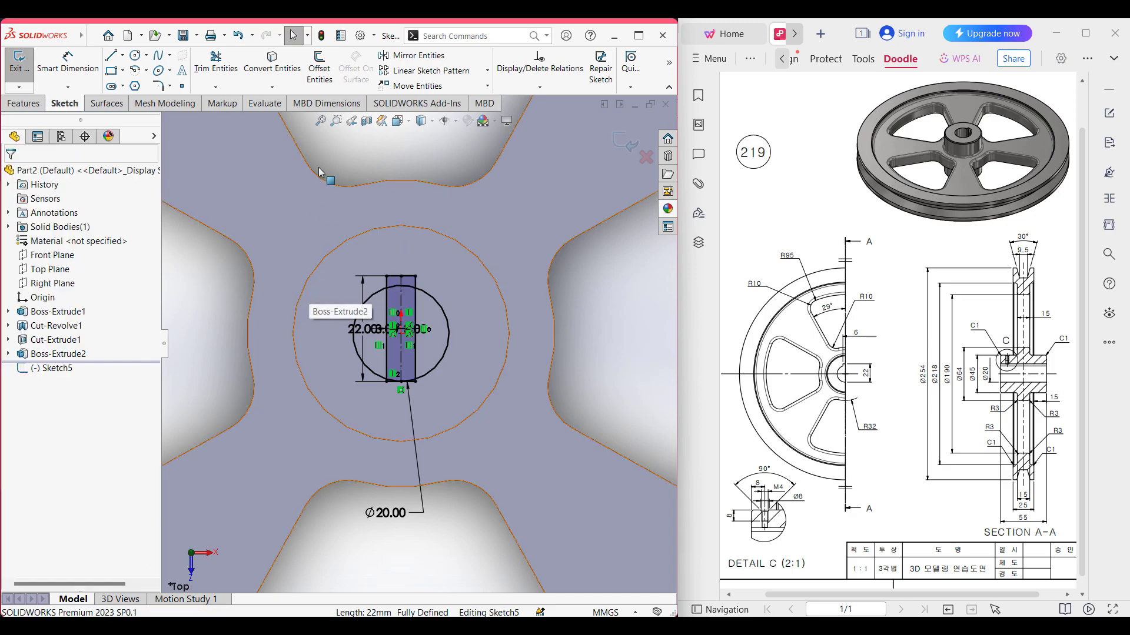
# Power trim the overlapping keyway lines and bore arc segments to leave one closed outline of the bore with its keyway
pyautogui.click(228, 73)
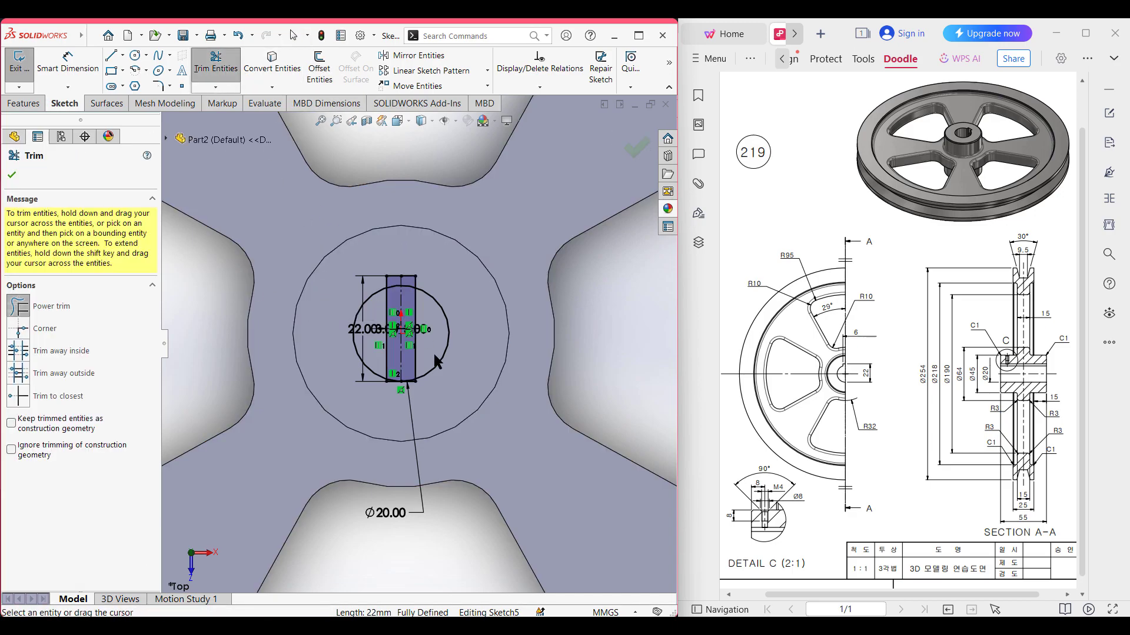
pyautogui.scroll(-5, 418, 388)
pyautogui.moveTo(418, 380)
pyautogui.mouseDown()
pyautogui.moveTo(449, 376)
pyautogui.moveTo(334, 386)
pyautogui.moveTo(219, 367)
pyautogui.moveTo(220, 294)
pyautogui.moveTo(449, 276)
pyautogui.moveTo(436, 274)
pyautogui.moveTo(408, 211)
pyautogui.moveTo(327, 224)
pyautogui.mouseUp()
pyautogui.scroll(5, 436, 275)
pyautogui.scroll(-2, 409, 165)
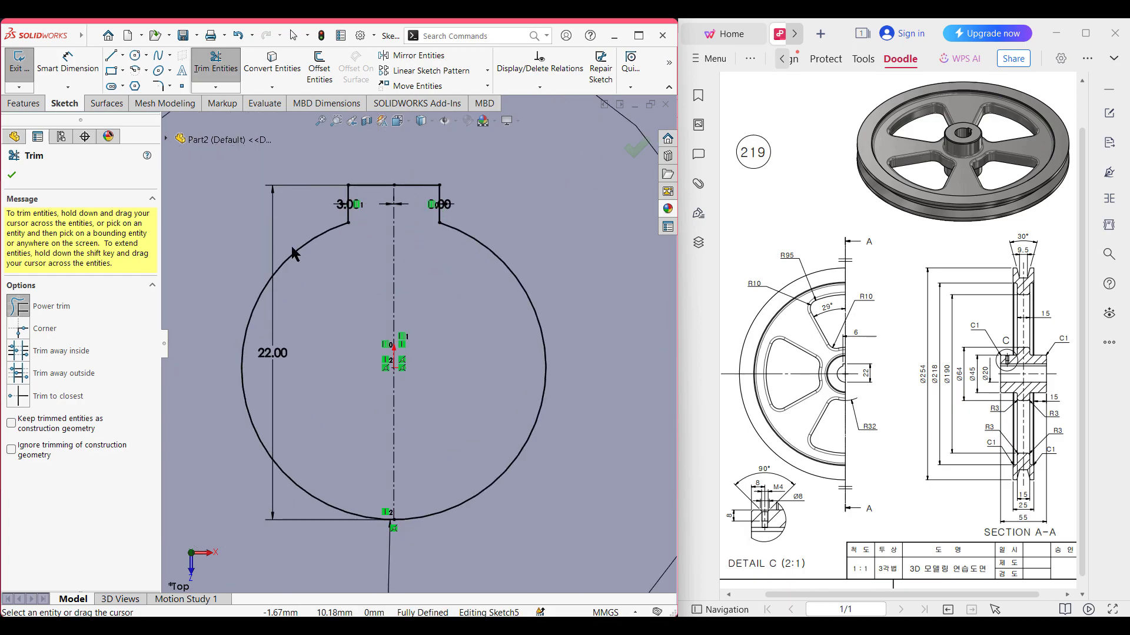
pyautogui.scroll(6, 282, 275)
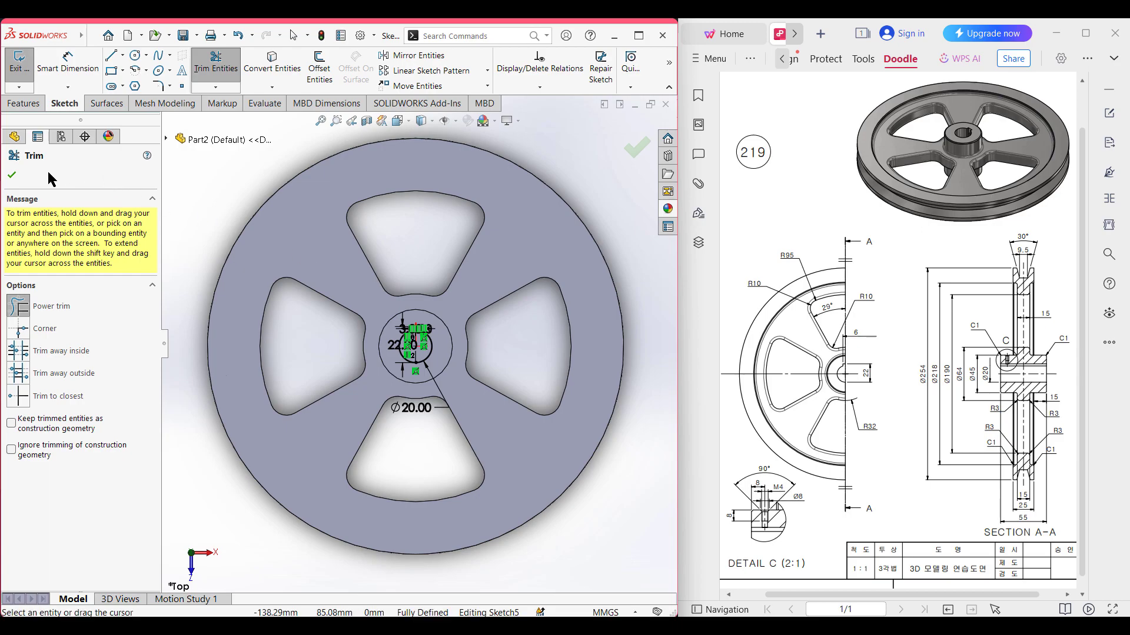
pyautogui.click(11, 175)
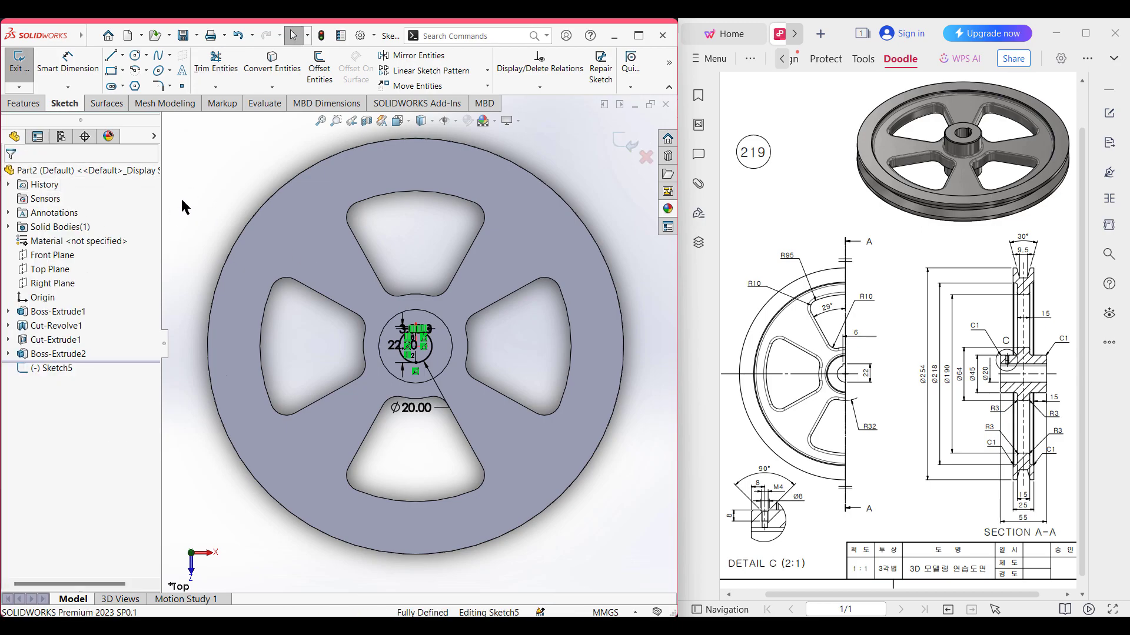
# Cut the keyed bore profile through the hub with the Through All - Both end condition
pyautogui.hotkey('ctrl', '7')
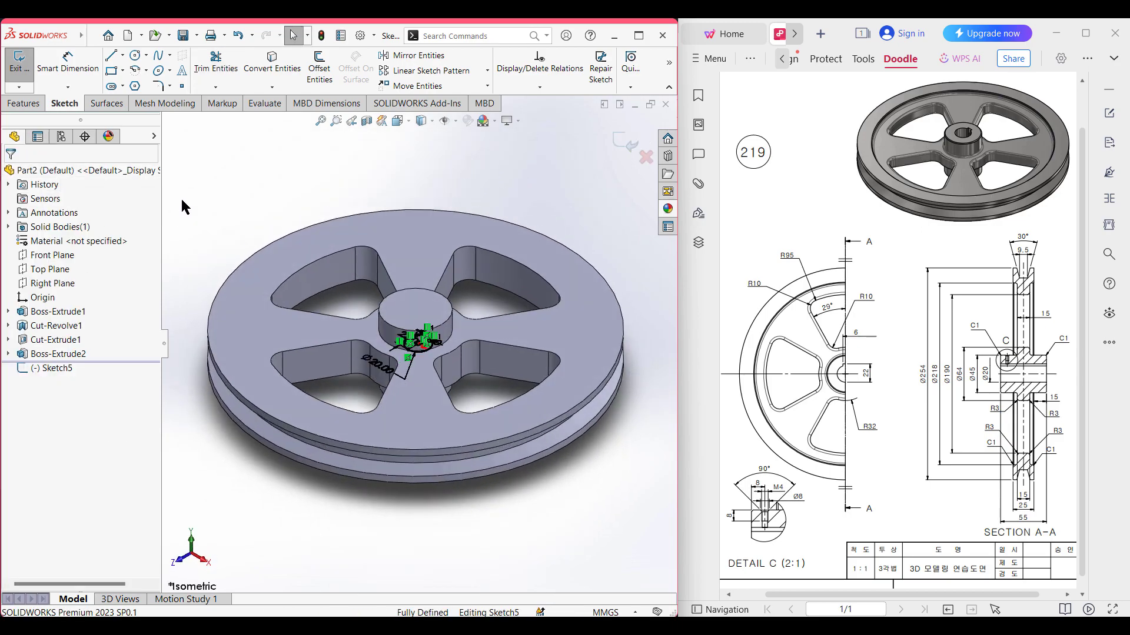
pyautogui.click(21, 107)
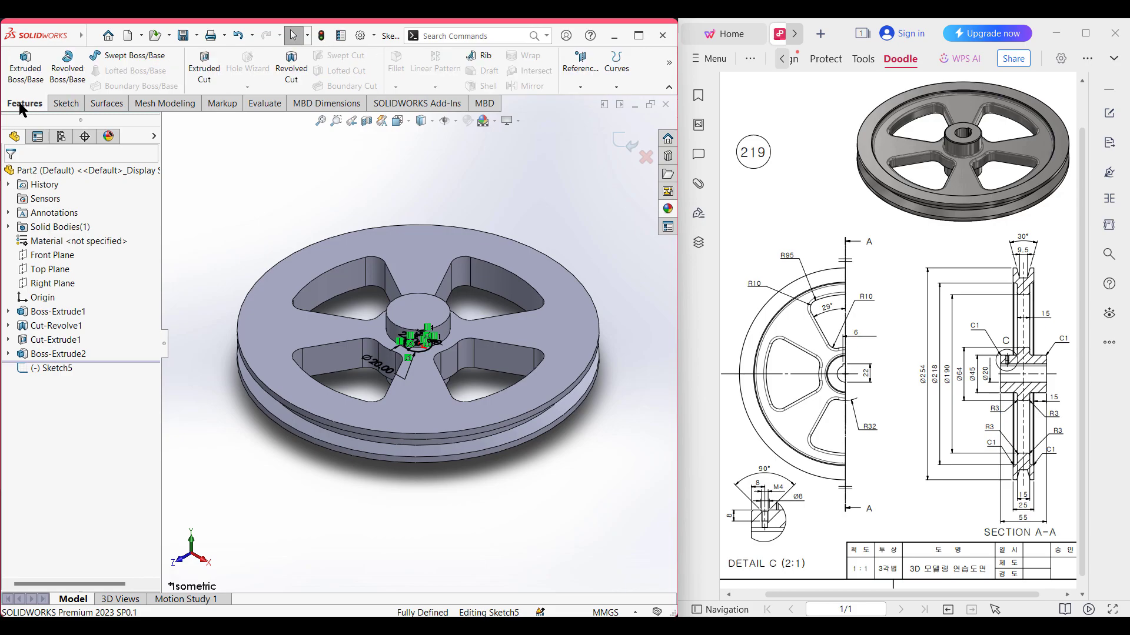
pyautogui.click(204, 74)
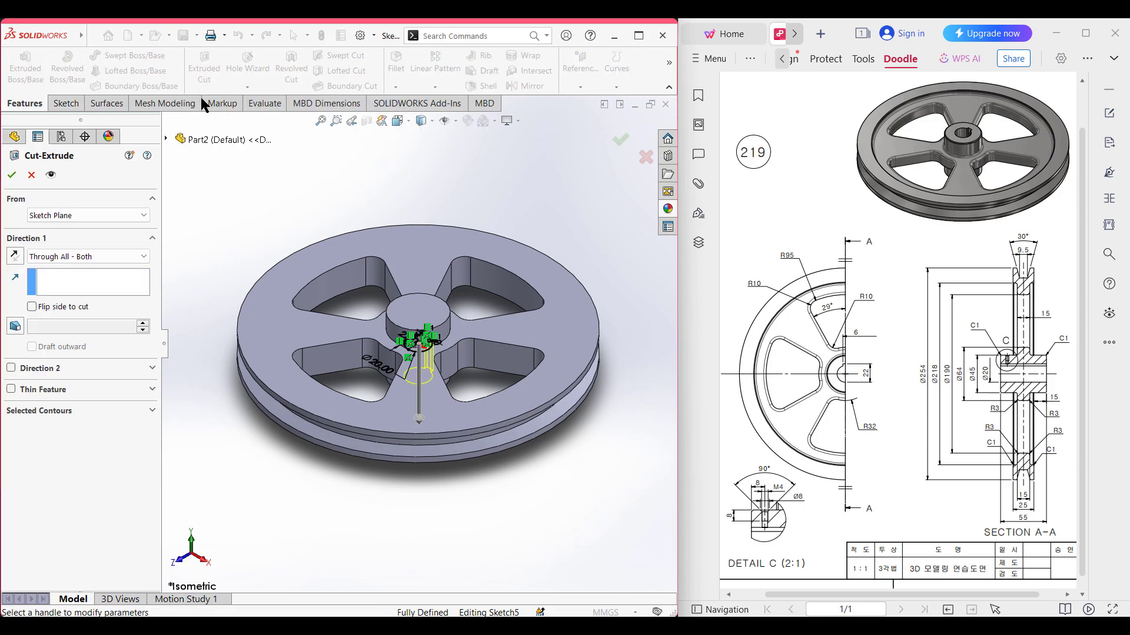
pyautogui.click(118, 257)
pyautogui.click(103, 290)
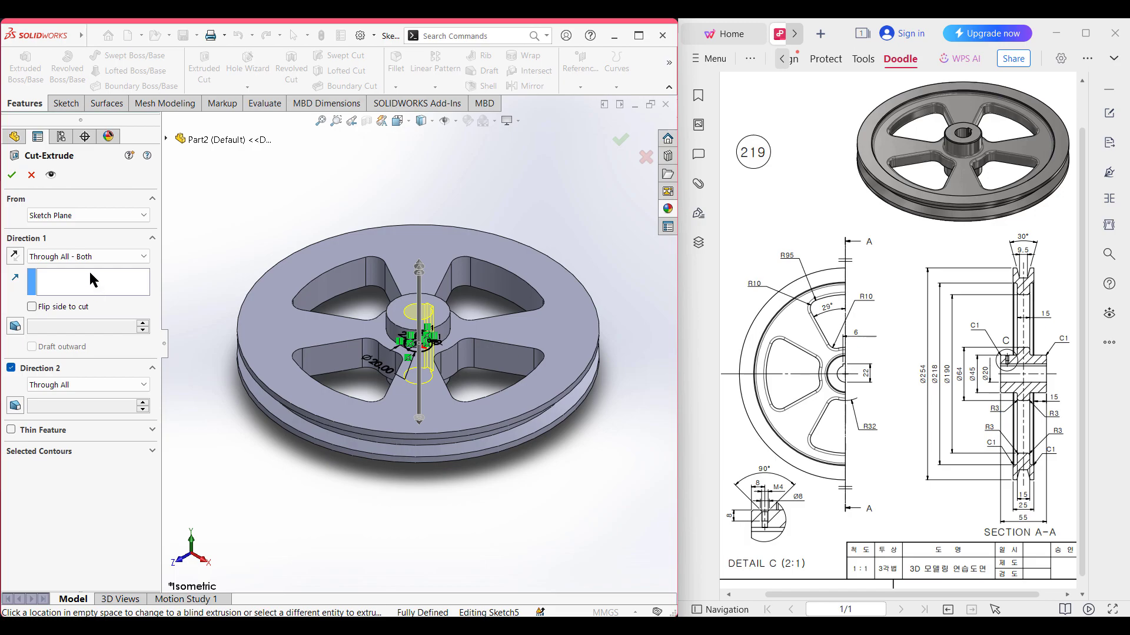
pyautogui.click(13, 175)
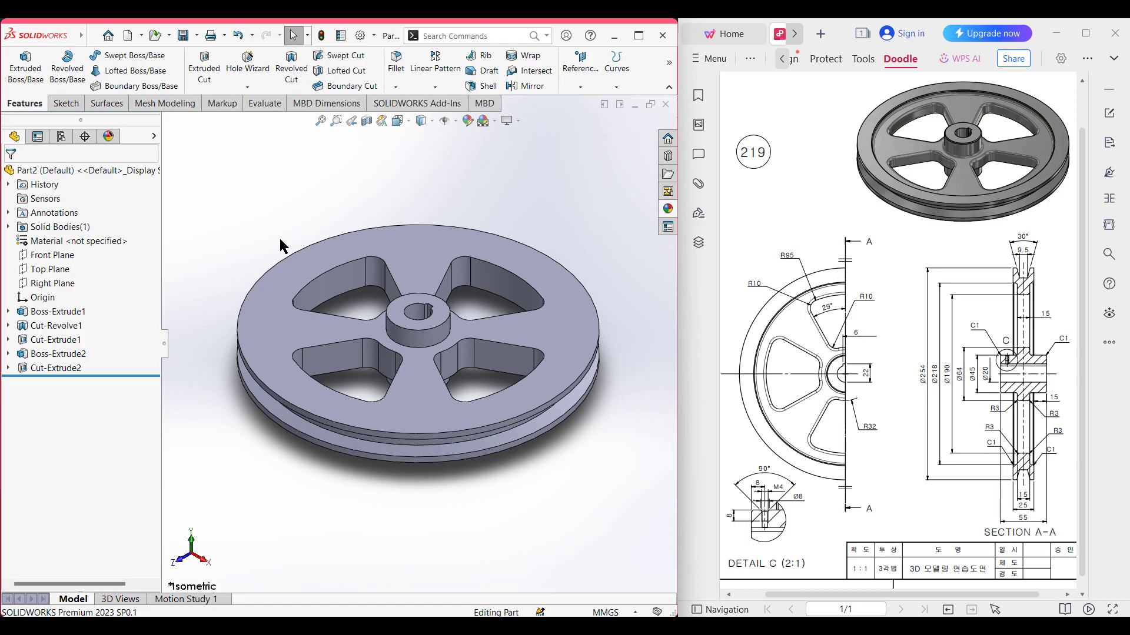
# Sketch a 218 mm diameter circle centred on the origin in a new sketch on the disc's upper face
pyautogui.rightClick(280, 318)
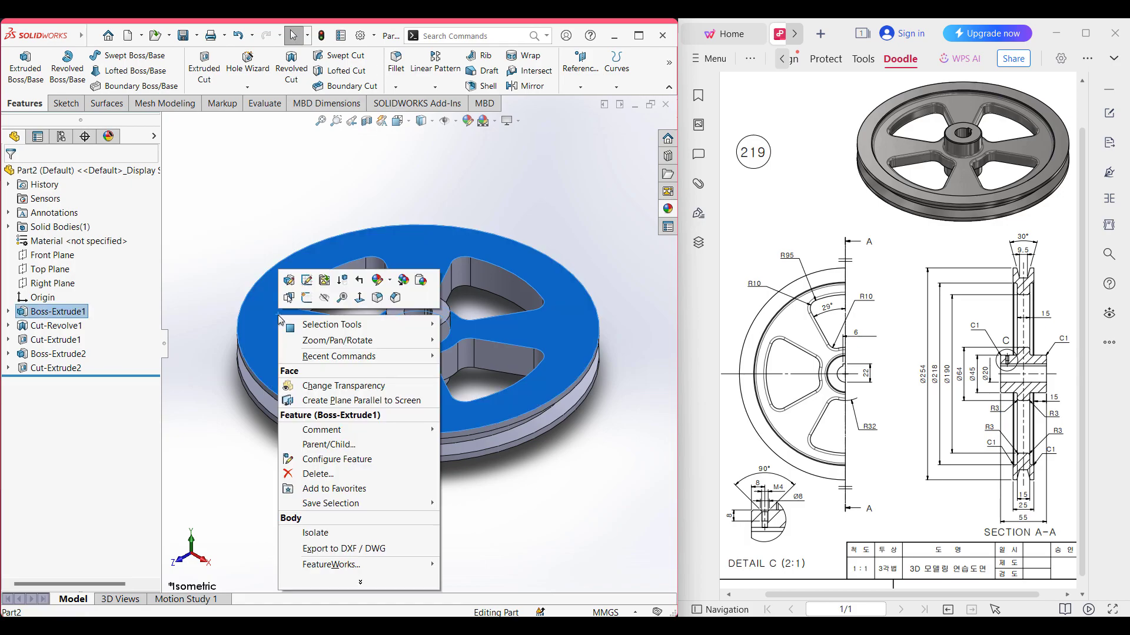
pyautogui.click(306, 298)
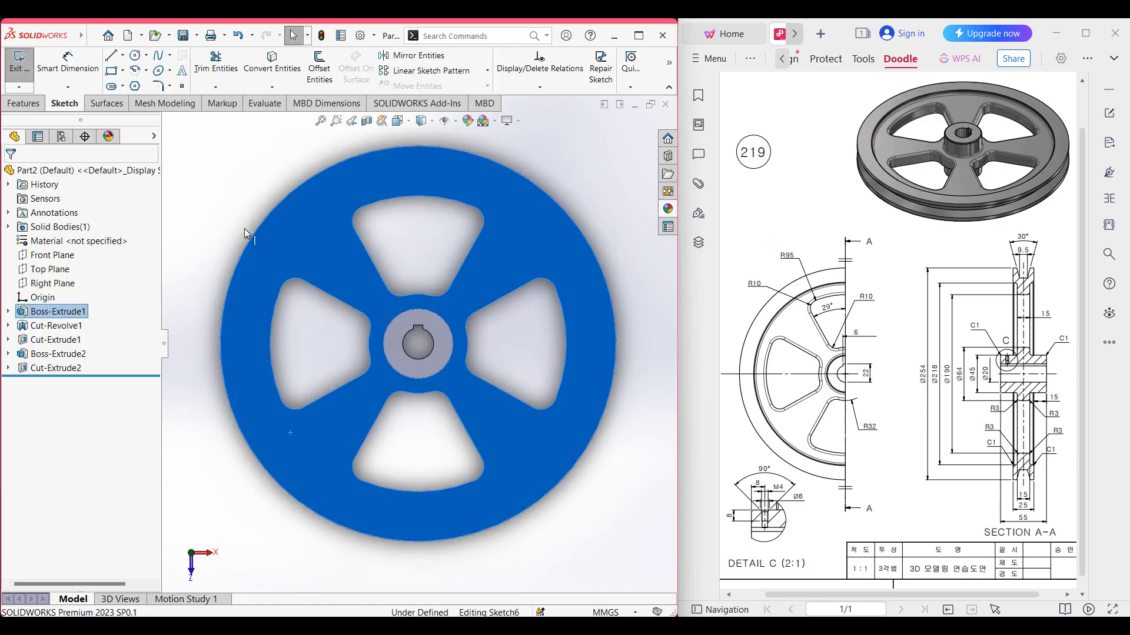
pyautogui.click(135, 55)
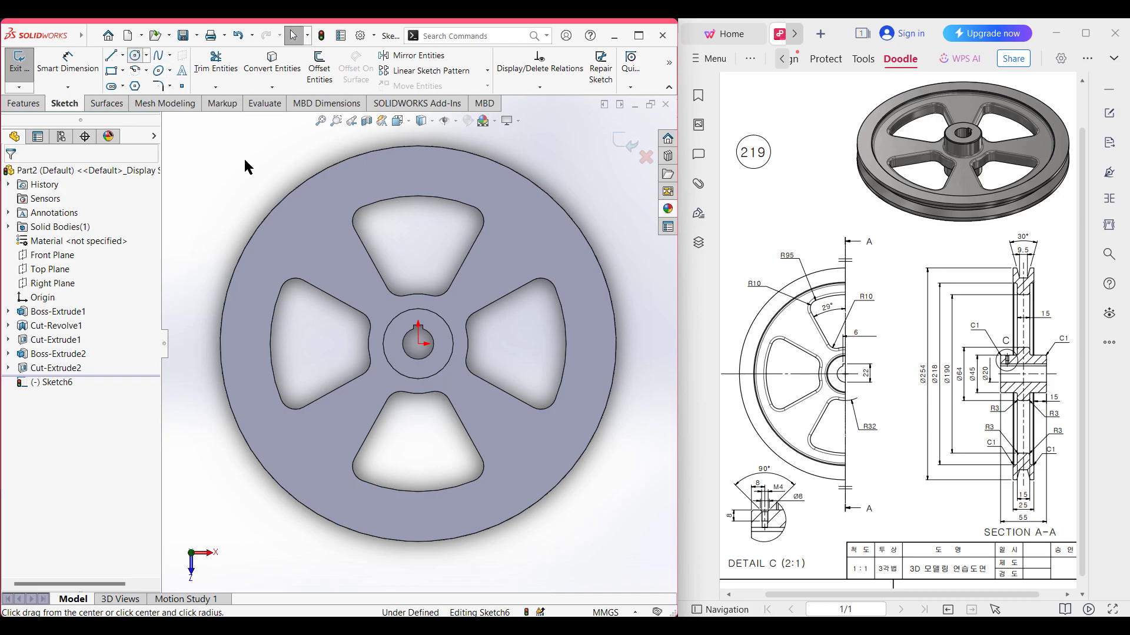
pyautogui.click(418, 343)
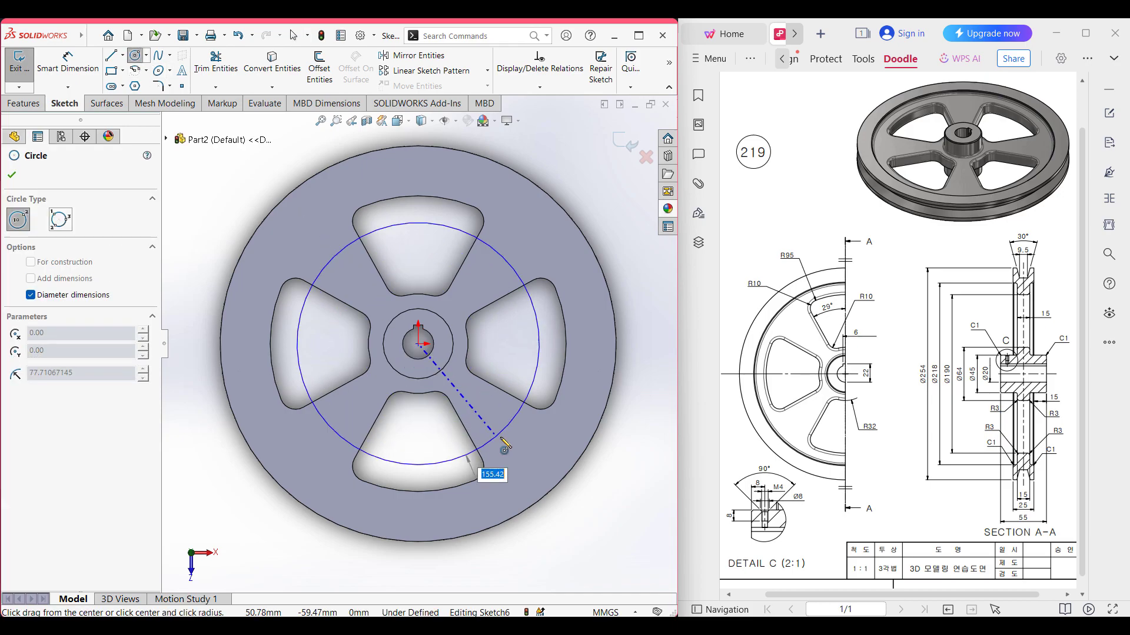
pyautogui.write('21')
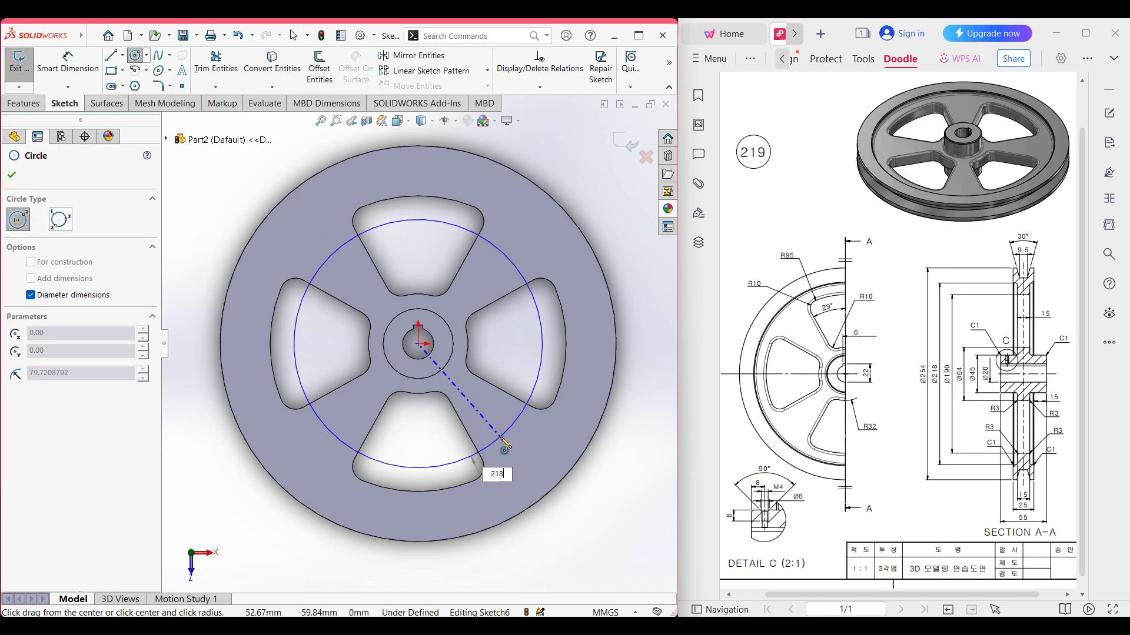
pyautogui.write('8')
pyautogui.press('Return')
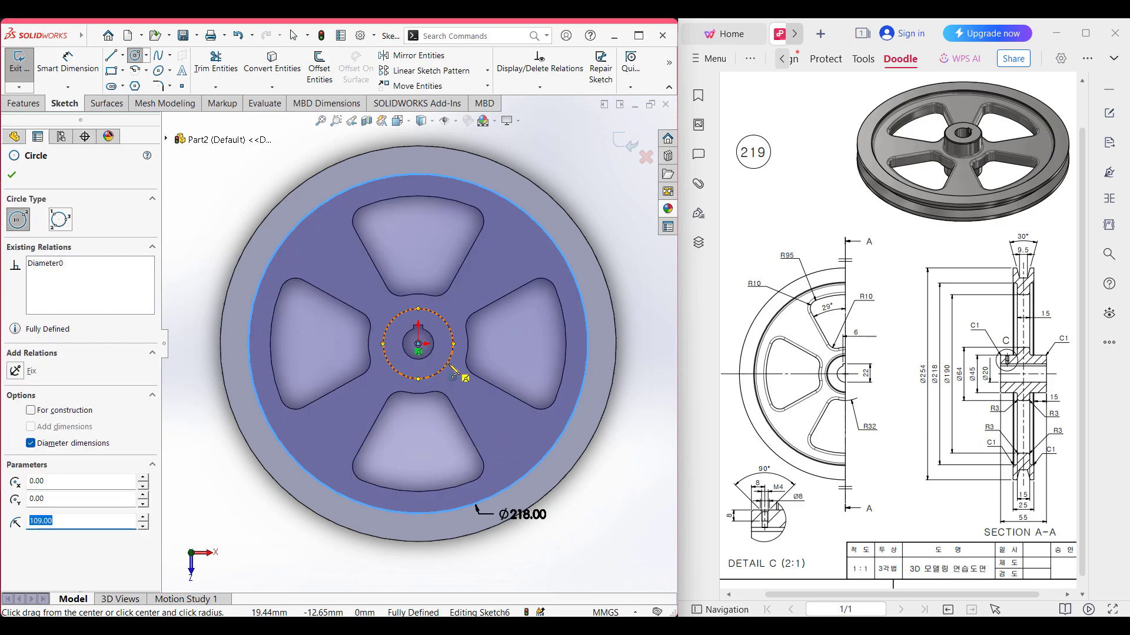
pyautogui.press('Escape')
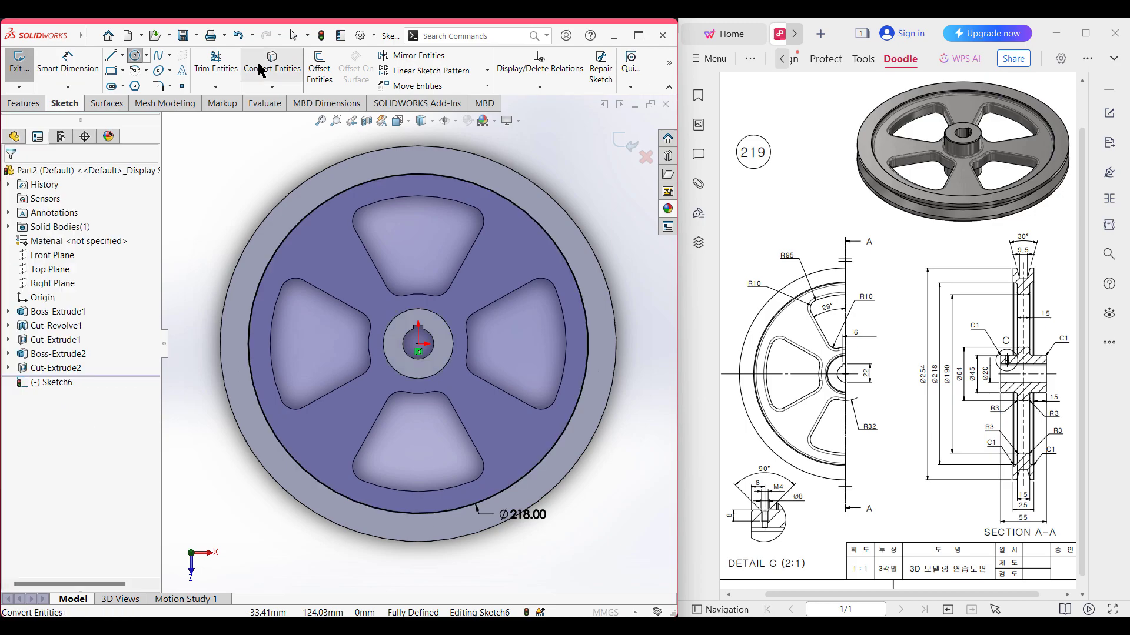
# Convert the hub's outer circular edge into the recess sketch as its inner boundary
pyautogui.click(260, 69)
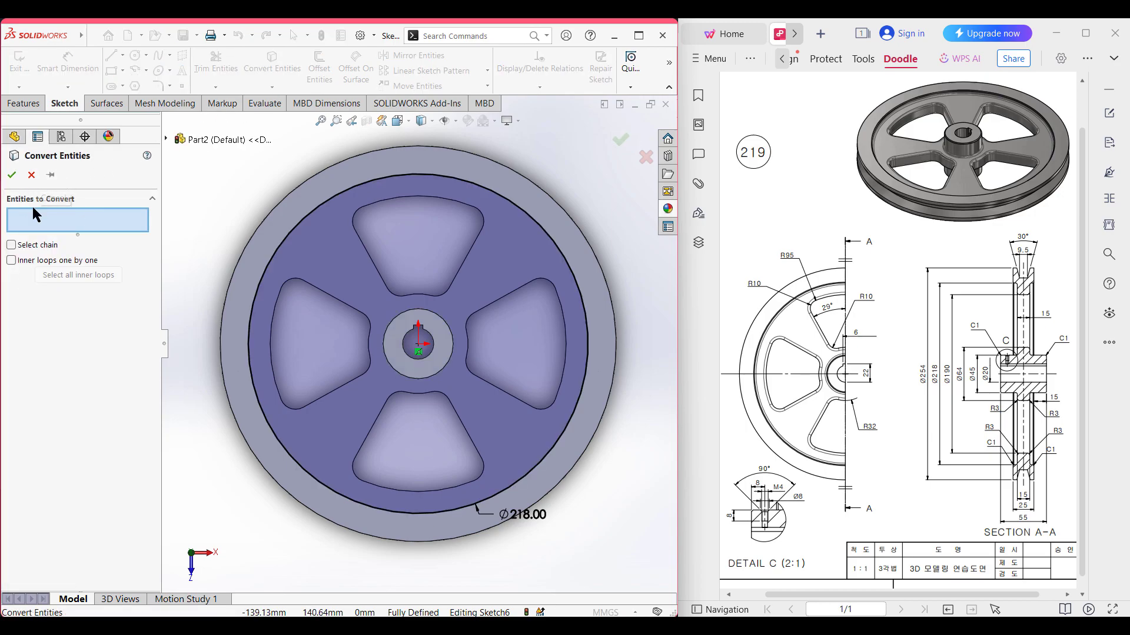
pyautogui.click(448, 370)
pyautogui.click(12, 175)
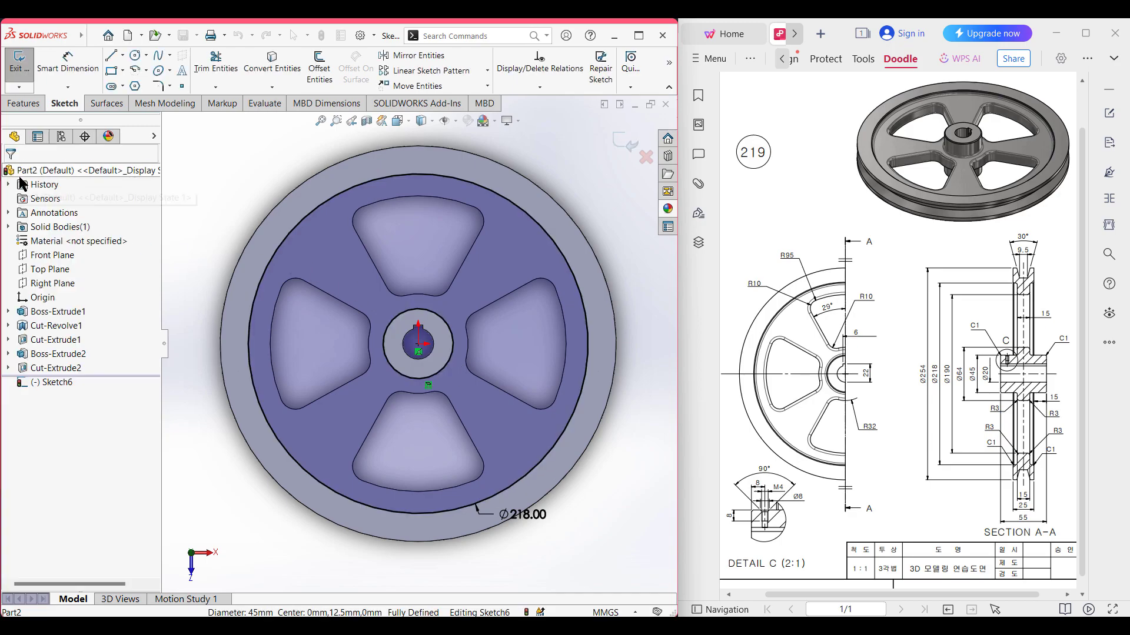
# Cut the ring between the 218 mm circle and the hub edge with a Blind depth of (25-15)/2, giving 5 mm
pyautogui.scroll(2, 351, 279)
pyautogui.moveTo(351, 279); pyautogui.dragTo(250, 249, button='middle')
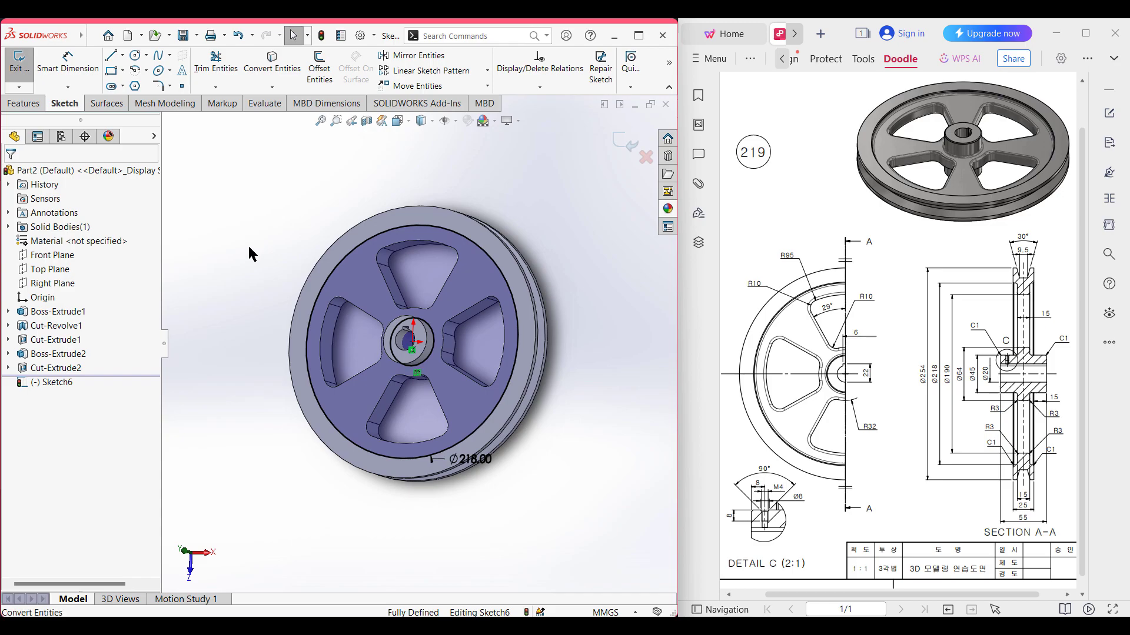
pyautogui.hotkey('ctrl', '7')
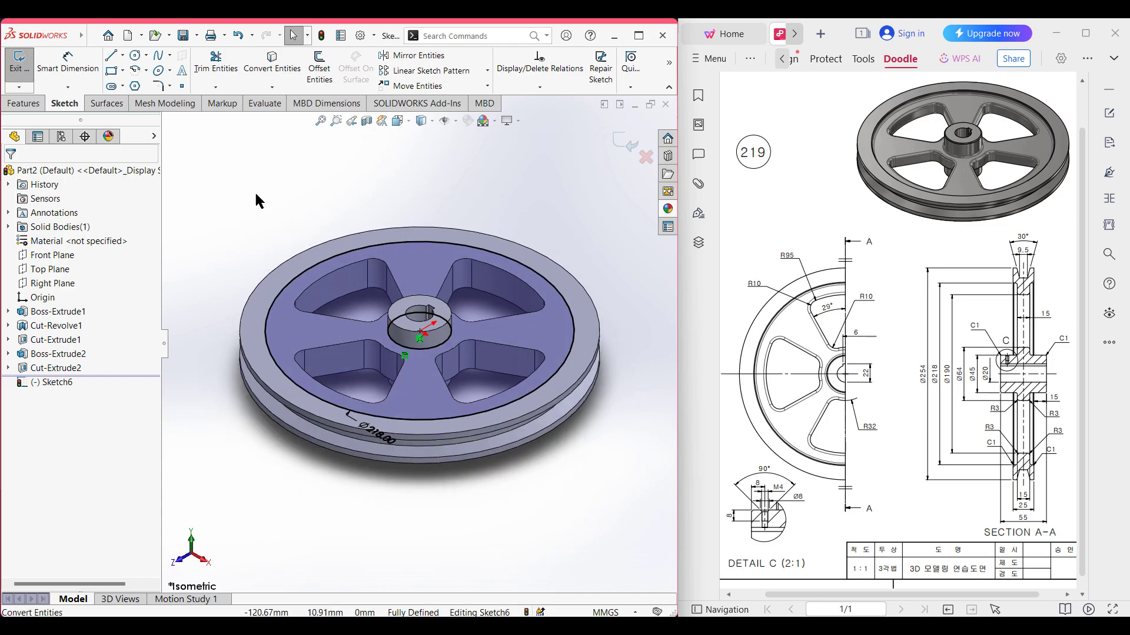
pyautogui.click(25, 104)
pyautogui.click(206, 71)
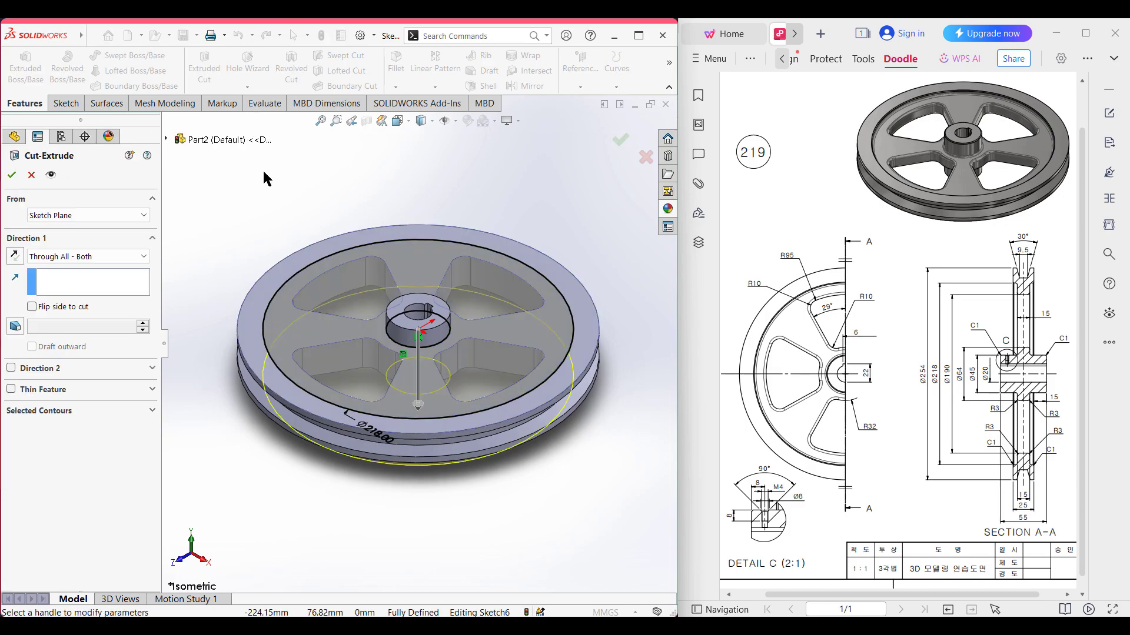
pyautogui.click(100, 257)
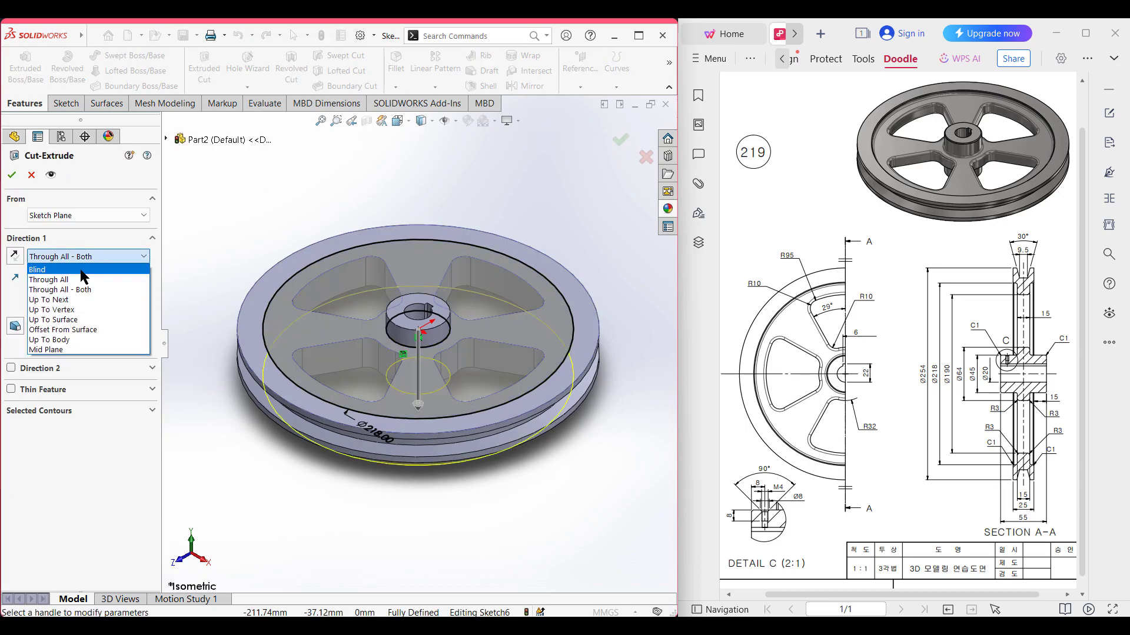
pyautogui.click(80, 269)
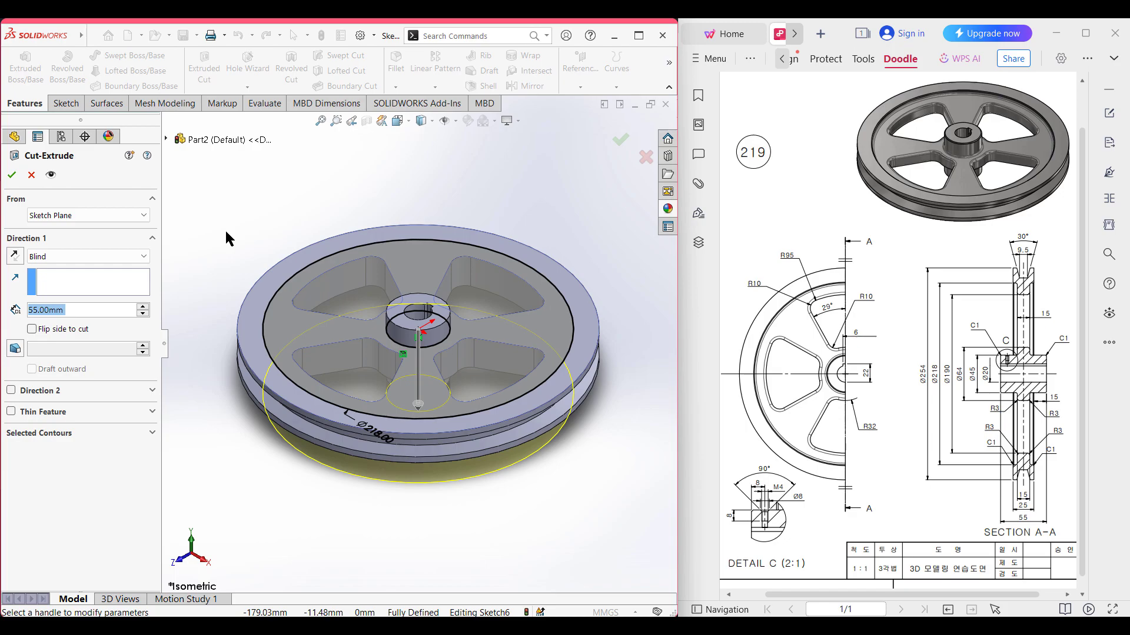
pyautogui.write('=')
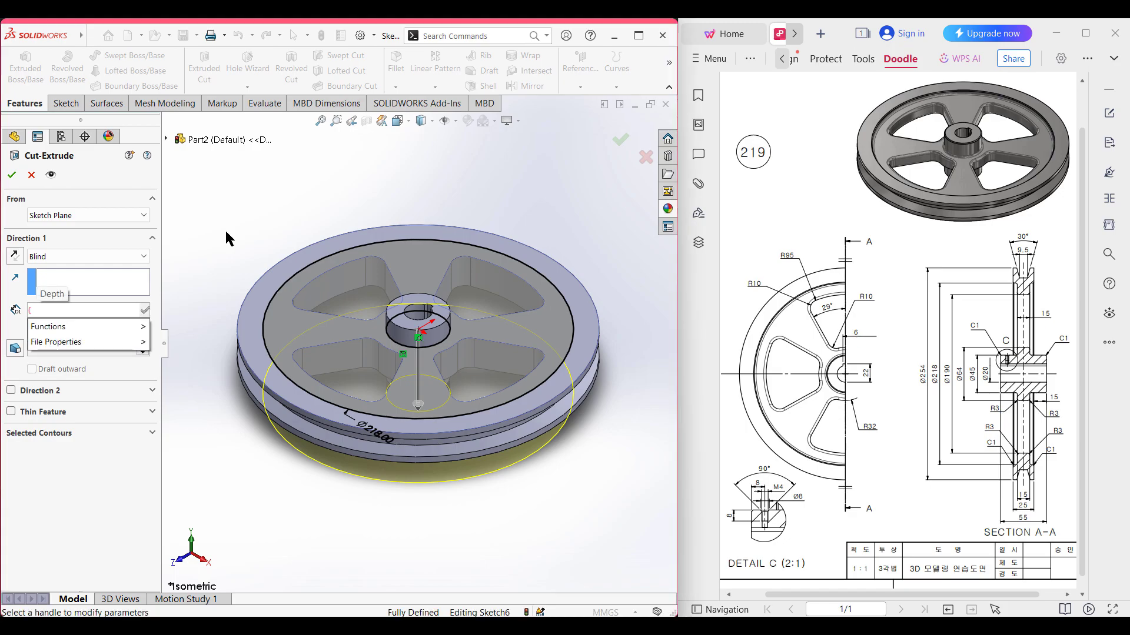
pyautogui.write('(25-15')
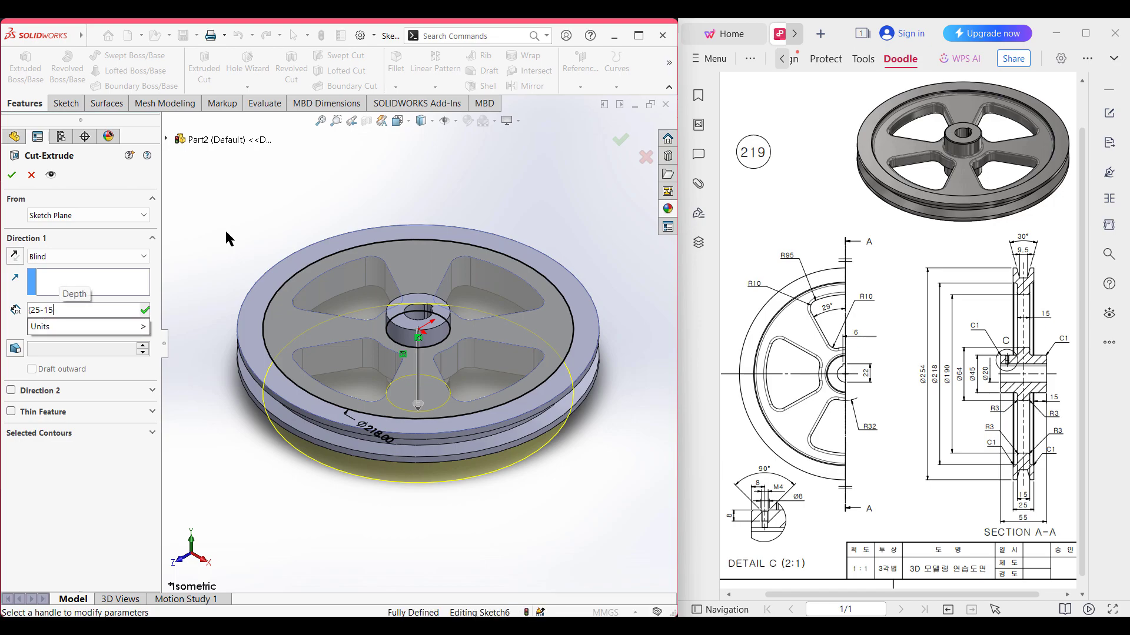
pyautogui.write(')/2')
pyautogui.press('Return')
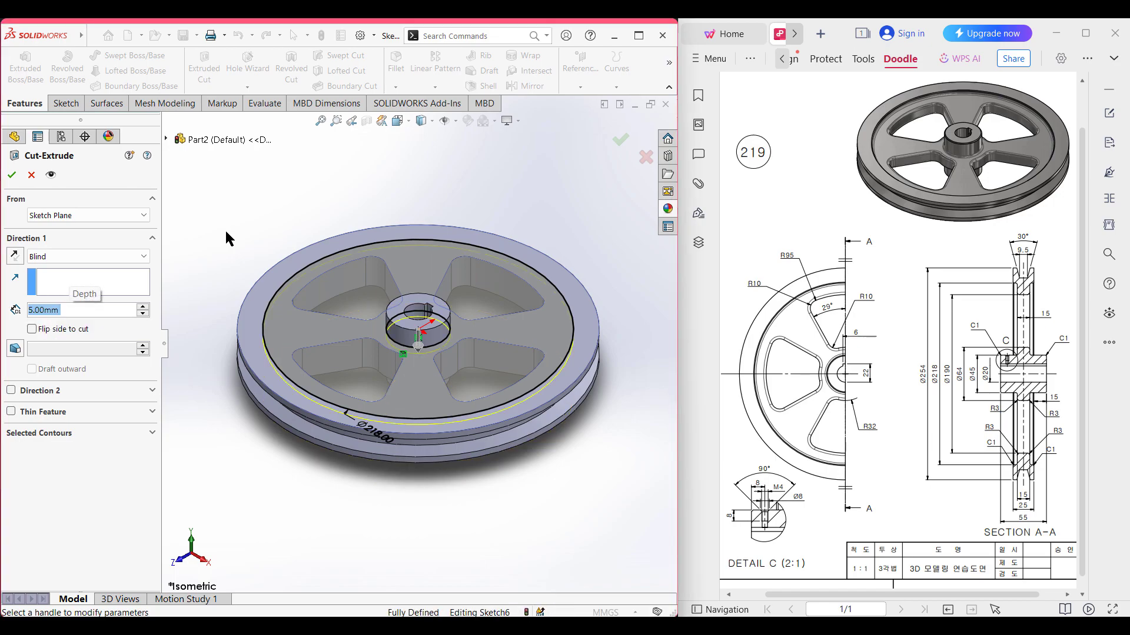
pyautogui.click(11, 175)
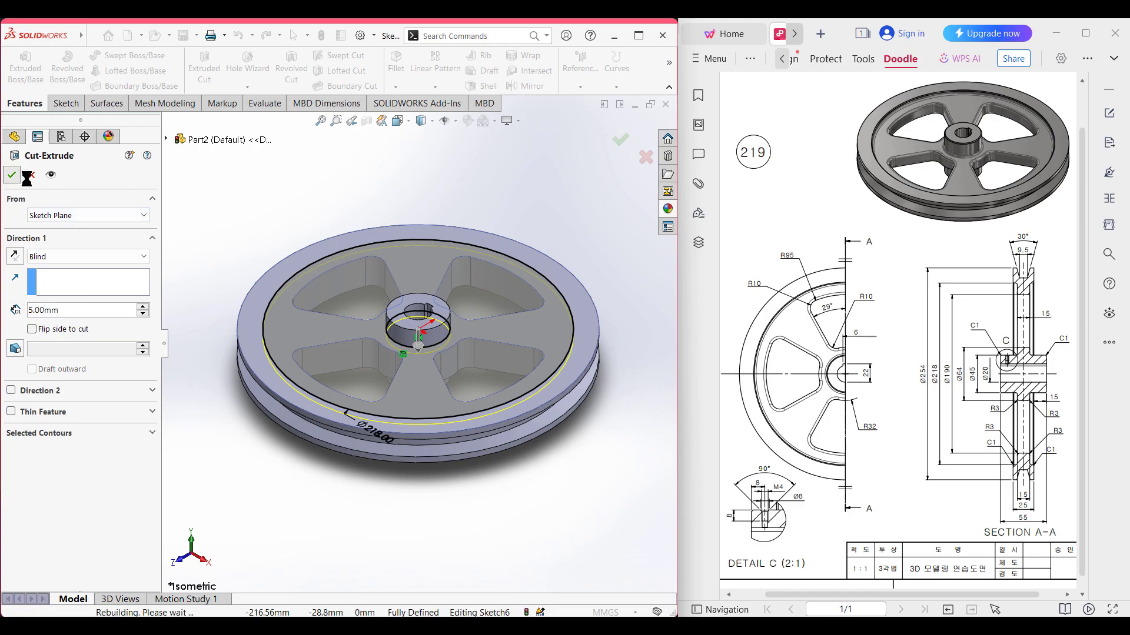
pyautogui.click(227, 212)
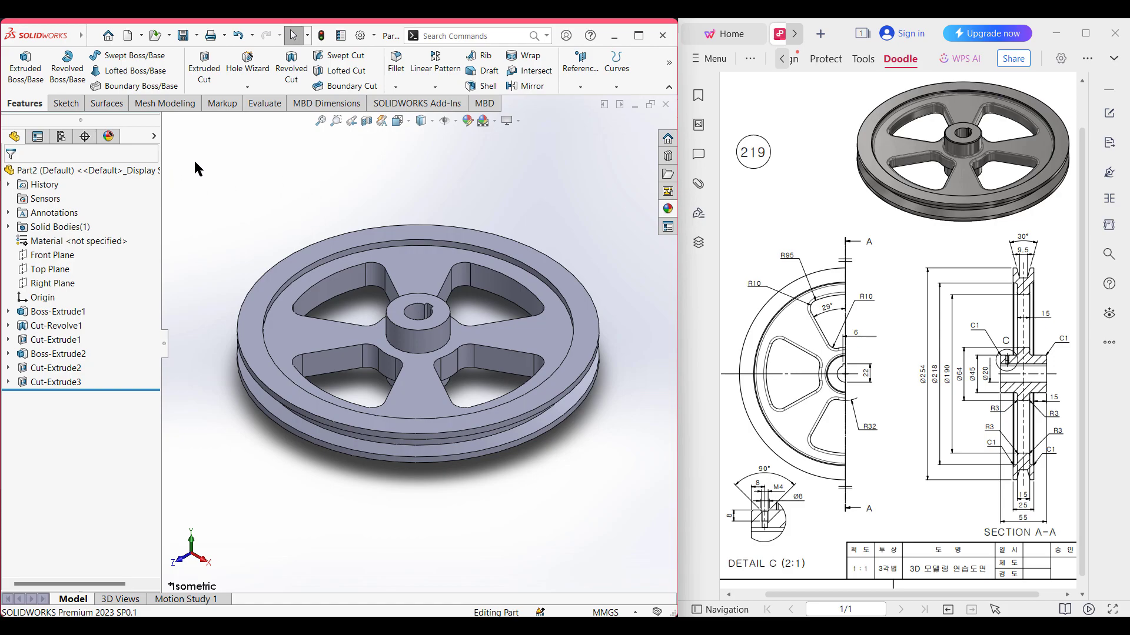
# Mirror the annular recess cut about the Top Plane onto the opposite side of the wheel
pyautogui.click(57, 267)
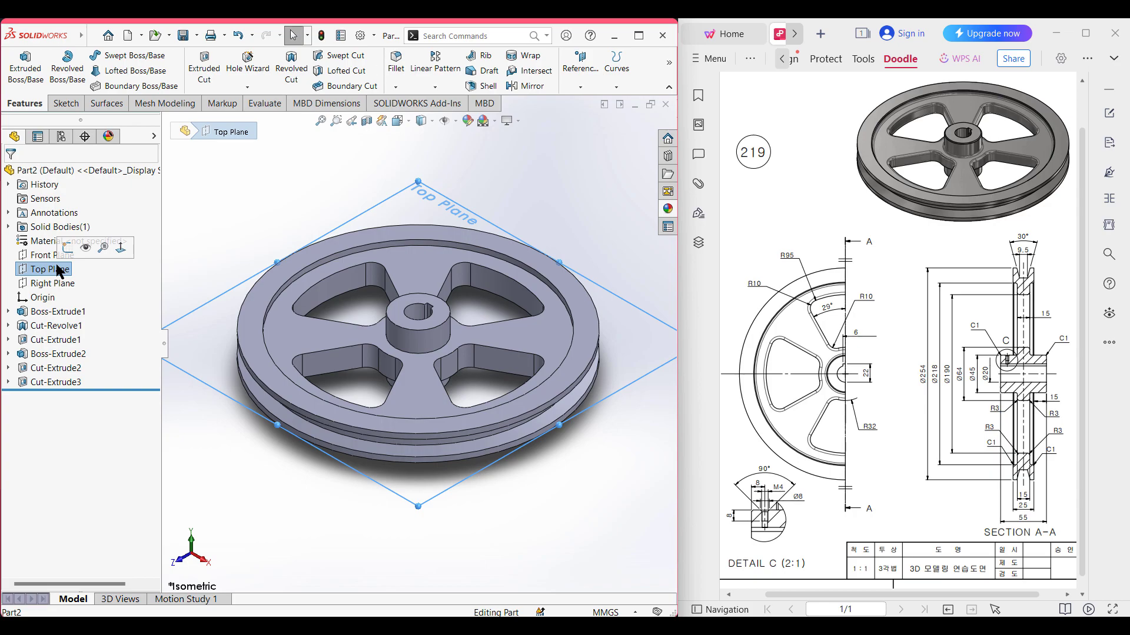
pyautogui.click(528, 86)
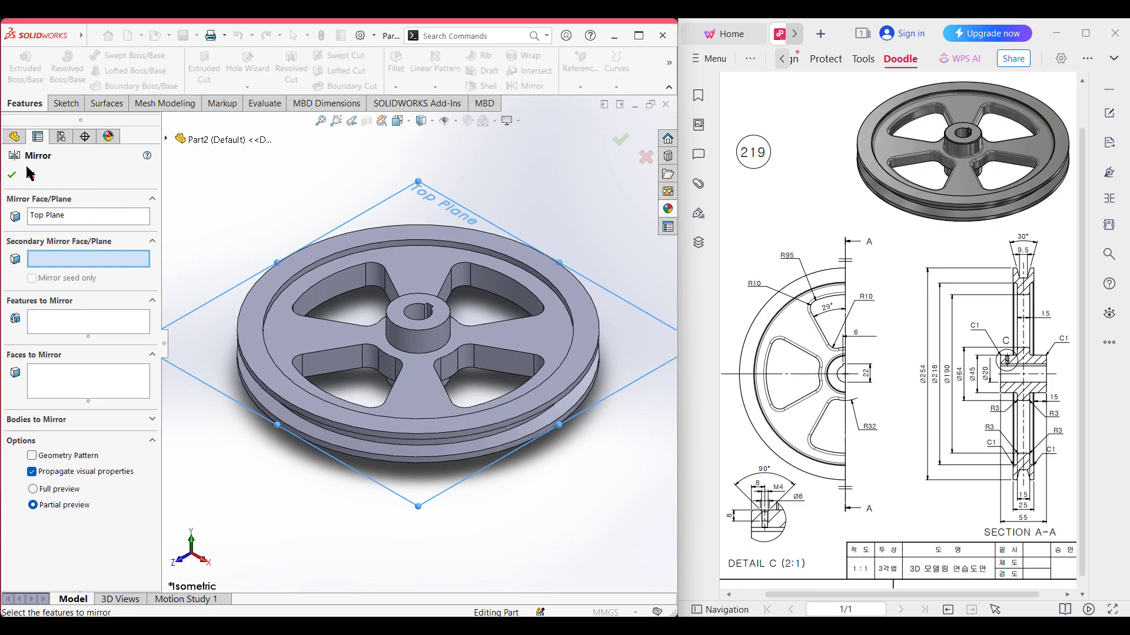
pyautogui.click(74, 324)
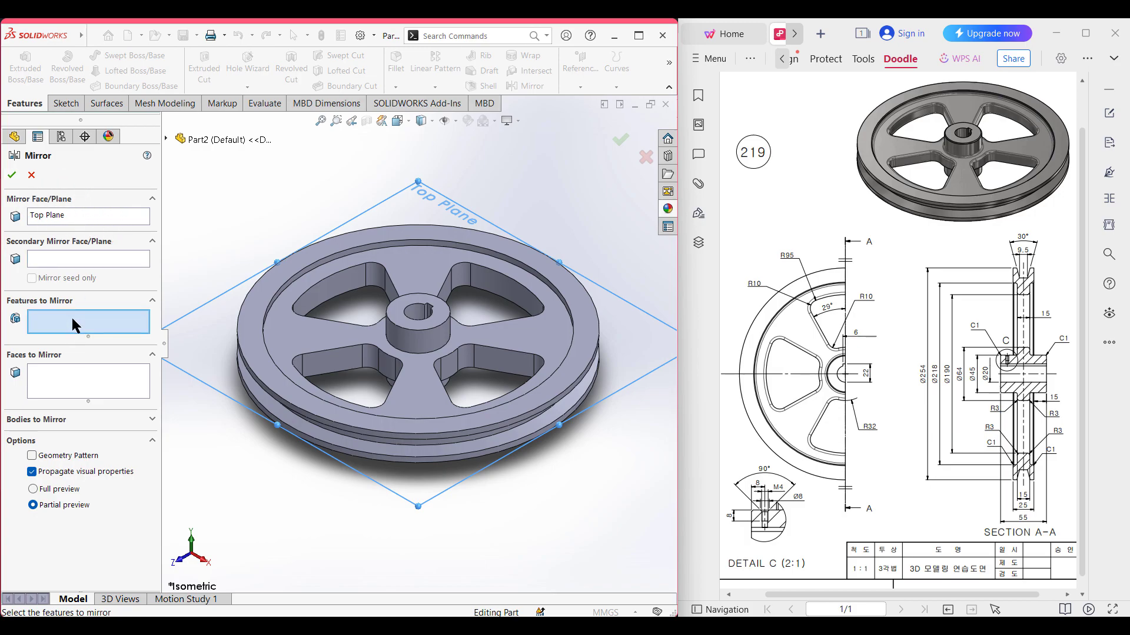
pyautogui.click(166, 139)
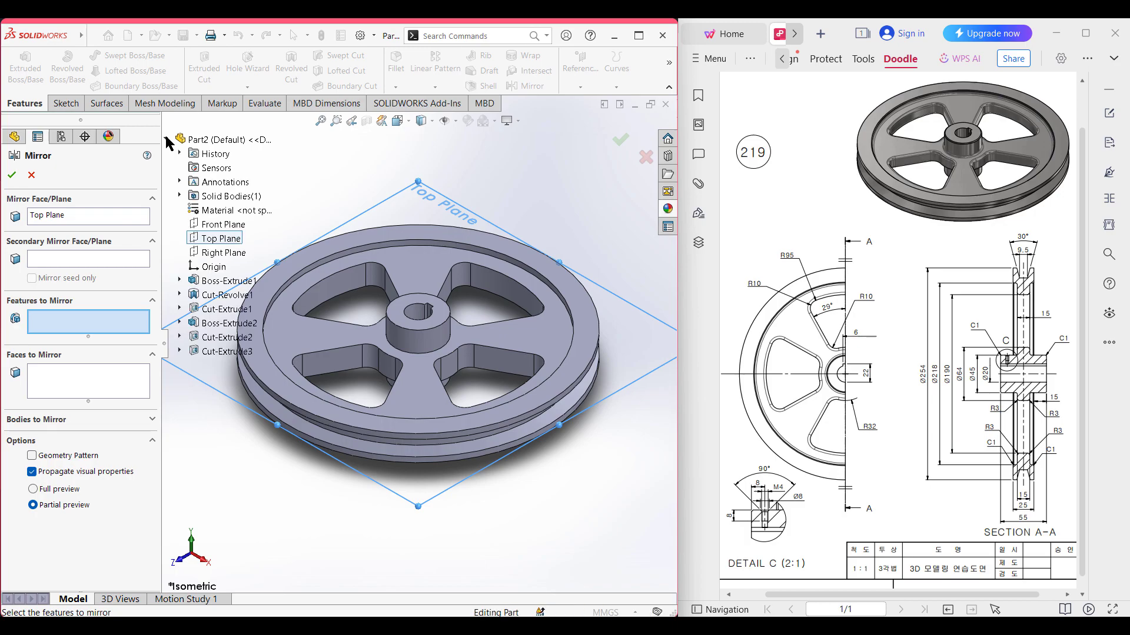
pyautogui.click(207, 352)
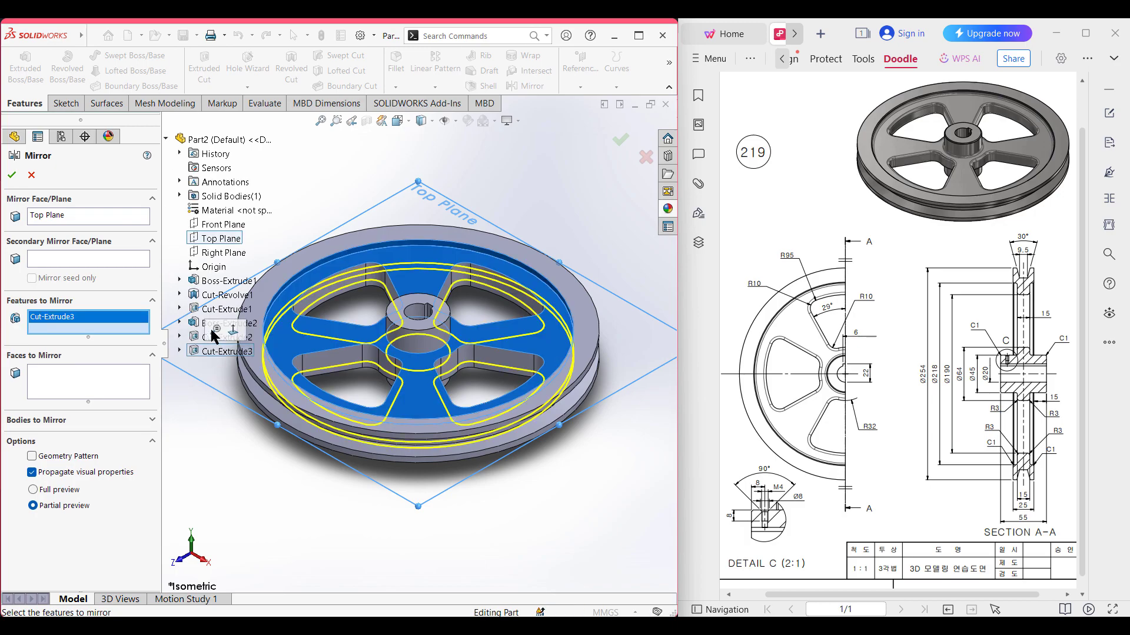
pyautogui.moveTo(546, 487); pyautogui.dragTo(579, 483, button='middle')
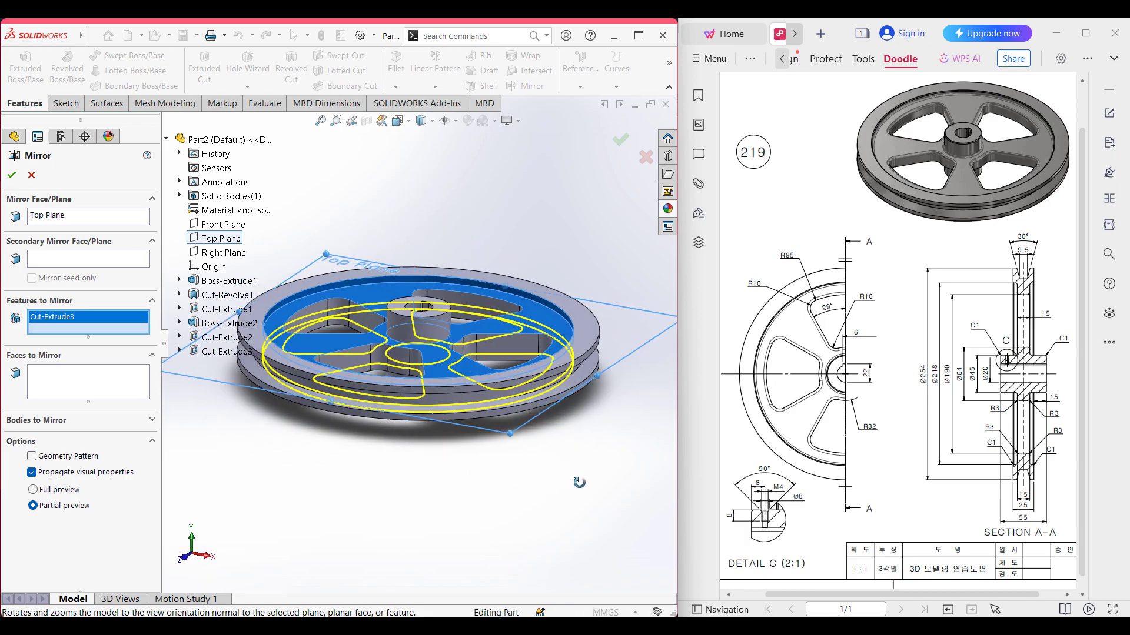
pyautogui.click(11, 175)
pyautogui.click(333, 510)
pyautogui.moveTo(372, 495); pyautogui.dragTo(322, 480, button='middle')
pyautogui.hotkey('ctrl', '7')
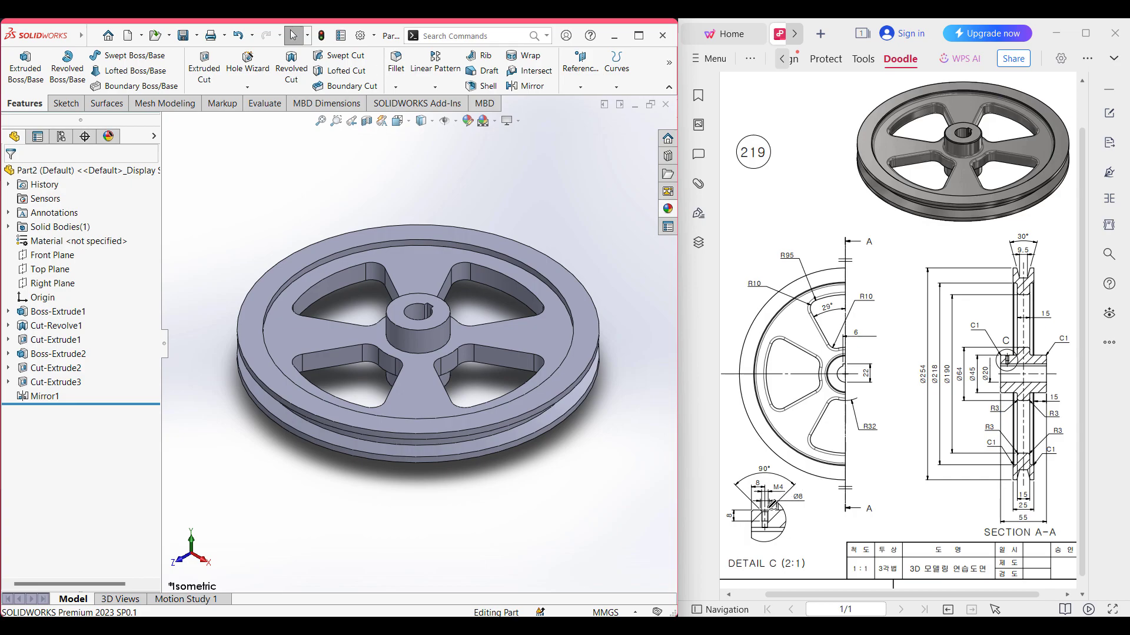
# Bring Detail C of the drawing up close to examine the dimensions of the hub's threaded hole
pyautogui.moveTo(776, 474)
pyautogui.mouseDown()
pyautogui.moveTo(753, 526)
pyautogui.moveTo(792, 518)
pyautogui.moveTo(745, 479)
pyautogui.mouseUp()
pyautogui.hotkey('ctrl', 'z')
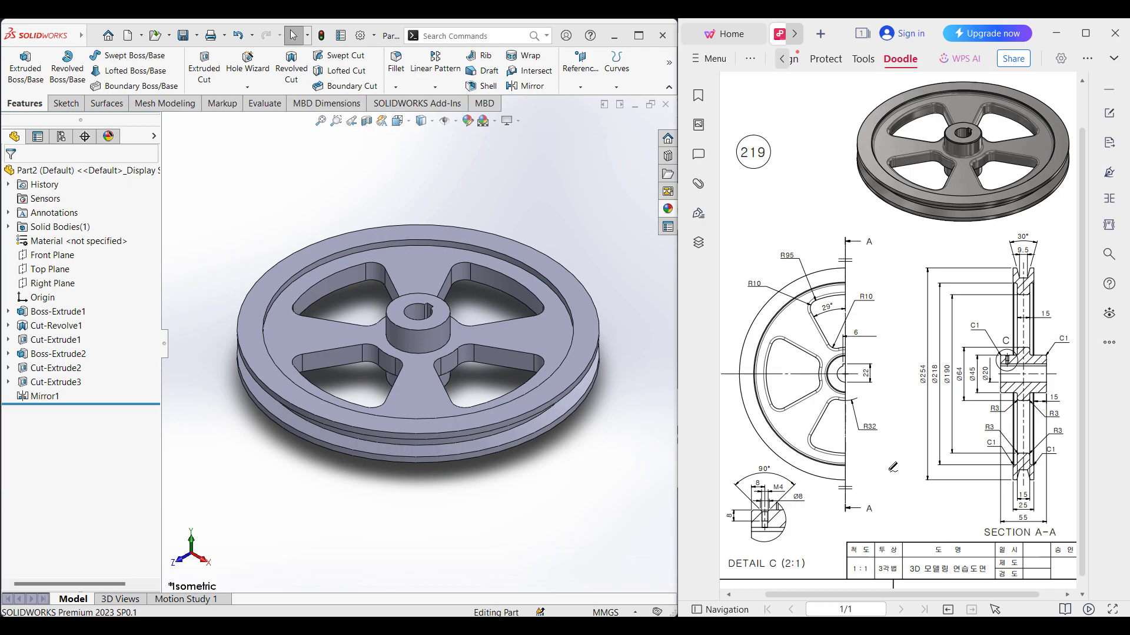
pyautogui.keyDown('ctrl'); pyautogui.scroll(3, 893, 467); pyautogui.keyUp('ctrl')
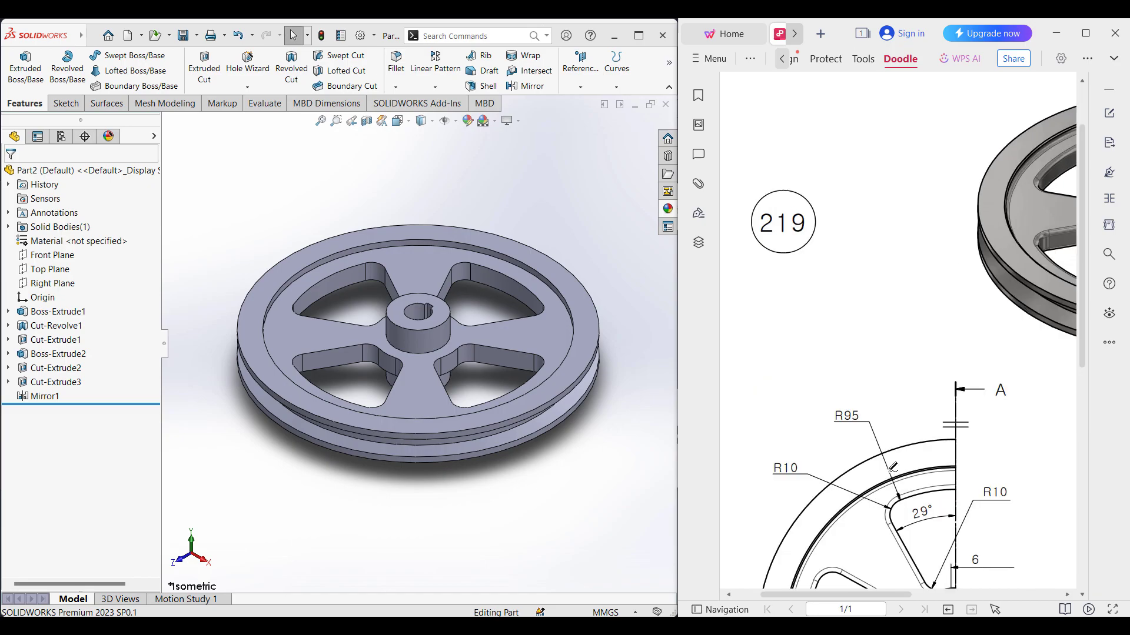
pyautogui.scroll(-8, 892, 467)
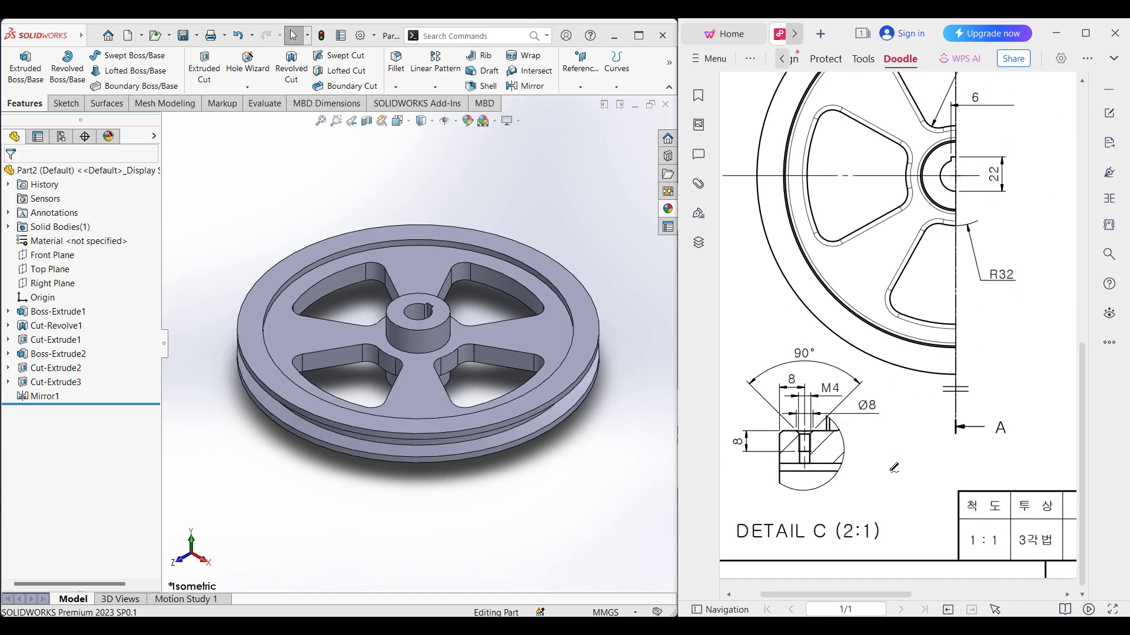
pyautogui.keyDown('ctrl'); pyautogui.scroll(1, 893, 468); pyautogui.keyUp('ctrl')
pyautogui.scroll(-2, 893, 469)
pyautogui.moveTo(868, 594); pyautogui.dragTo(846, 594)
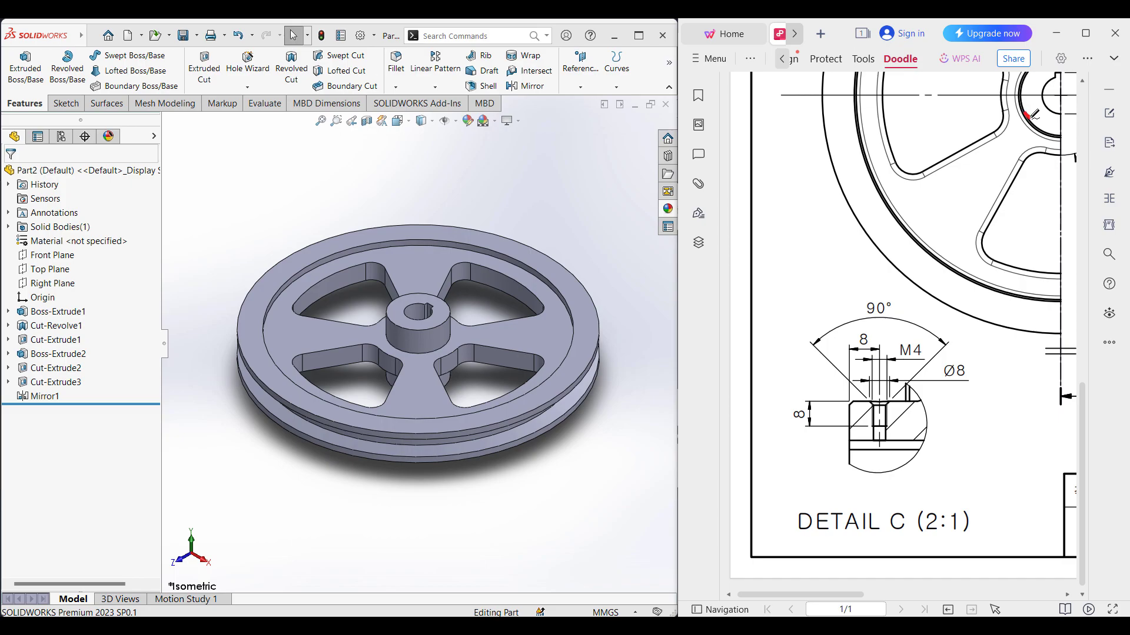
# Mark the hub end face, the hole and its 8 mm offset, 90°, Ø8, M4 and 8 mm depth callouts in red on Detail C
pyautogui.moveTo(855, 402)
pyautogui.mouseDown()
pyautogui.moveTo(849, 450)
pyautogui.moveTo(856, 421)
pyautogui.mouseUp()
pyautogui.moveTo(857, 330); pyautogui.dragTo(879, 343)
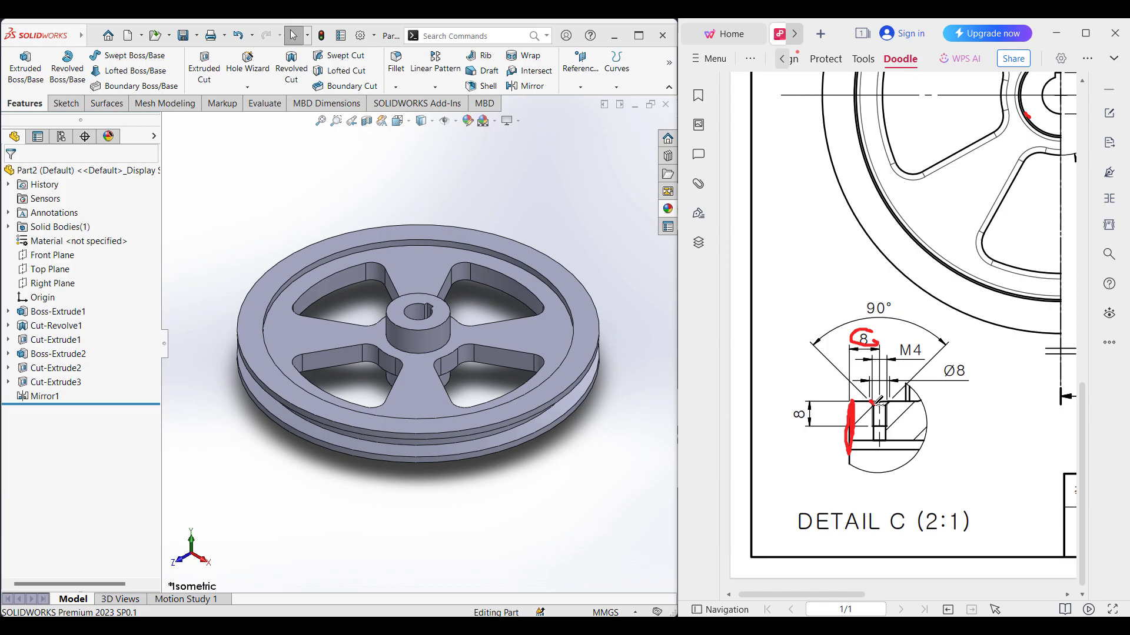
pyautogui.moveTo(874, 403)
pyautogui.mouseDown()
pyautogui.moveTo(890, 401)
pyautogui.moveTo(872, 401)
pyautogui.mouseUp()
pyautogui.moveTo(901, 297)
pyautogui.mouseDown()
pyautogui.moveTo(875, 289)
pyautogui.moveTo(879, 319)
pyautogui.moveTo(895, 295)
pyautogui.mouseUp()
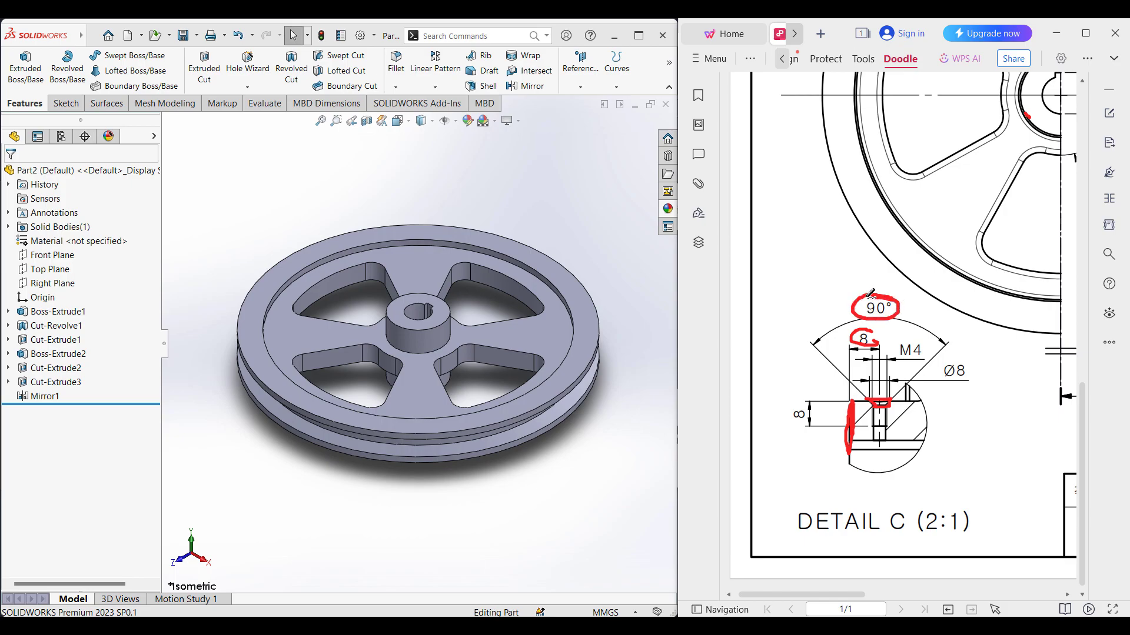
pyautogui.moveTo(871, 395); pyautogui.dragTo(895, 398)
pyautogui.moveTo(971, 356)
pyautogui.mouseDown()
pyautogui.moveTo(965, 384)
pyautogui.moveTo(968, 353)
pyautogui.mouseUp()
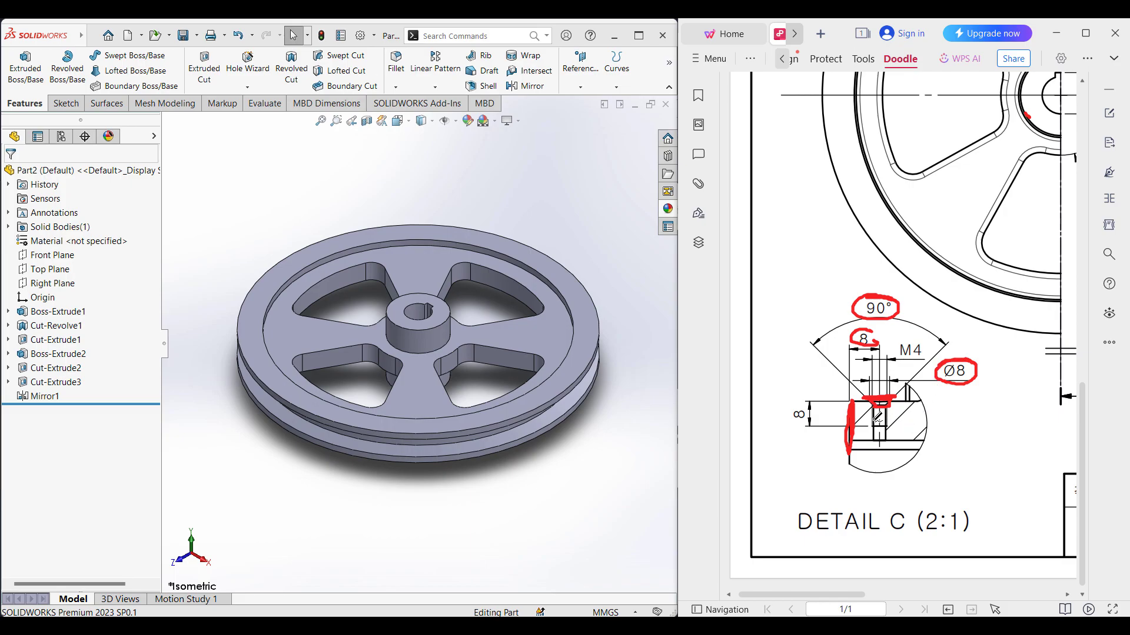
pyautogui.moveTo(935, 340)
pyautogui.mouseDown()
pyautogui.moveTo(900, 338)
pyautogui.moveTo(911, 356)
pyautogui.moveTo(922, 340)
pyautogui.mouseUp()
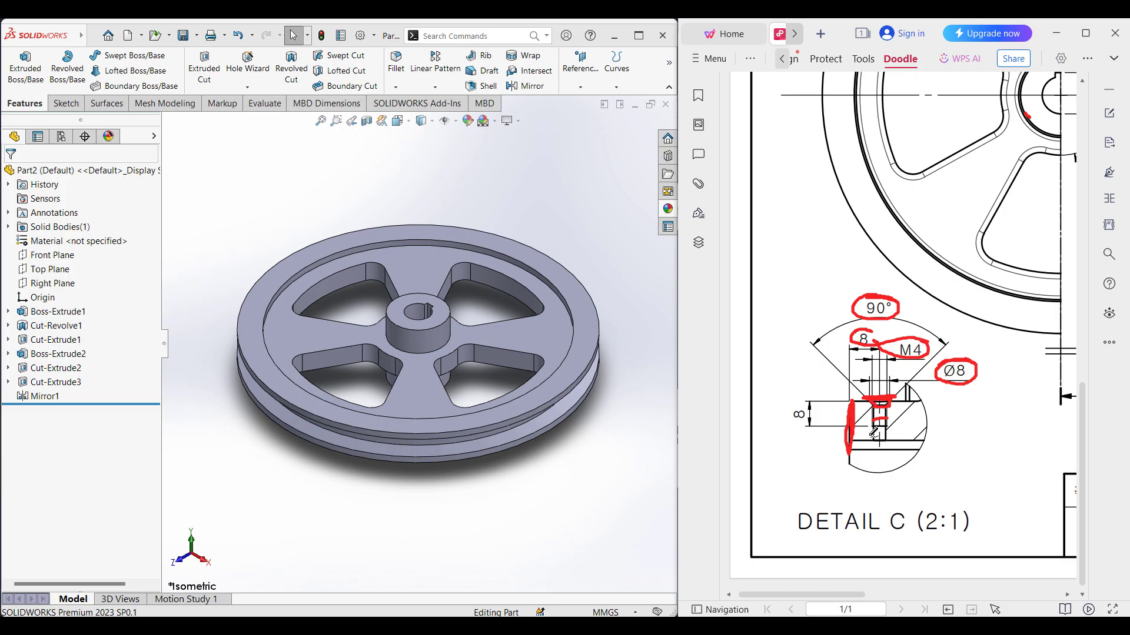
pyautogui.moveTo(814, 399)
pyautogui.mouseDown()
pyautogui.moveTo(784, 407)
pyautogui.moveTo(822, 427)
pyautogui.moveTo(817, 402)
pyautogui.mouseUp()
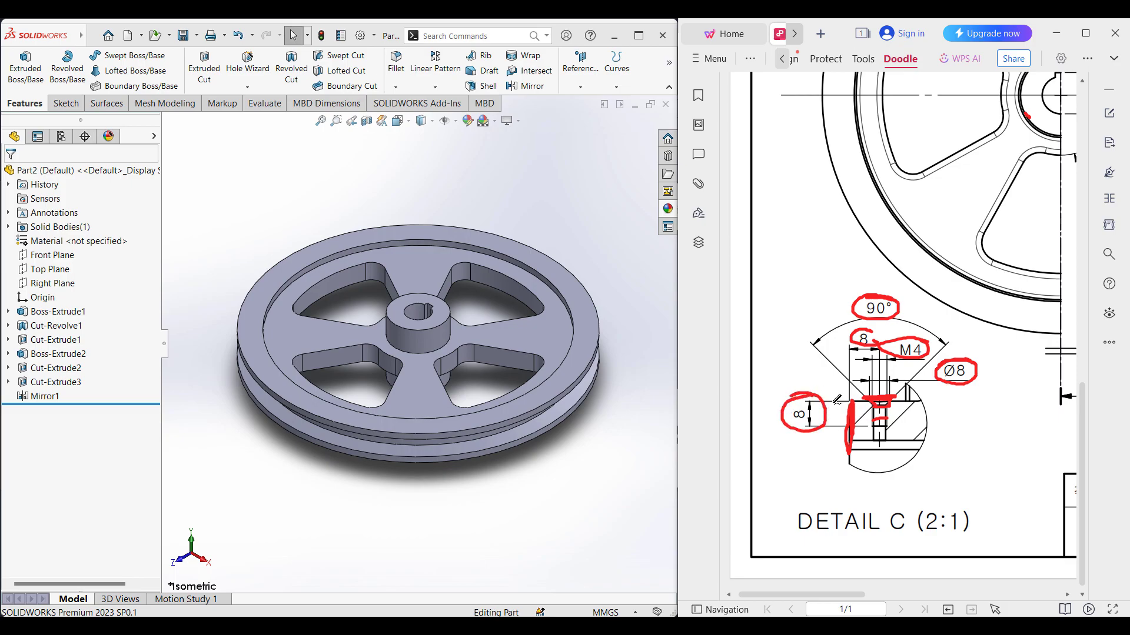
pyautogui.moveTo(832, 403)
pyautogui.mouseDown()
pyautogui.moveTo(832, 426)
pyautogui.moveTo(843, 415)
pyautogui.moveTo(888, 426)
pyautogui.moveTo(900, 449)
pyautogui.moveTo(910, 439)
pyautogui.mouseUp()
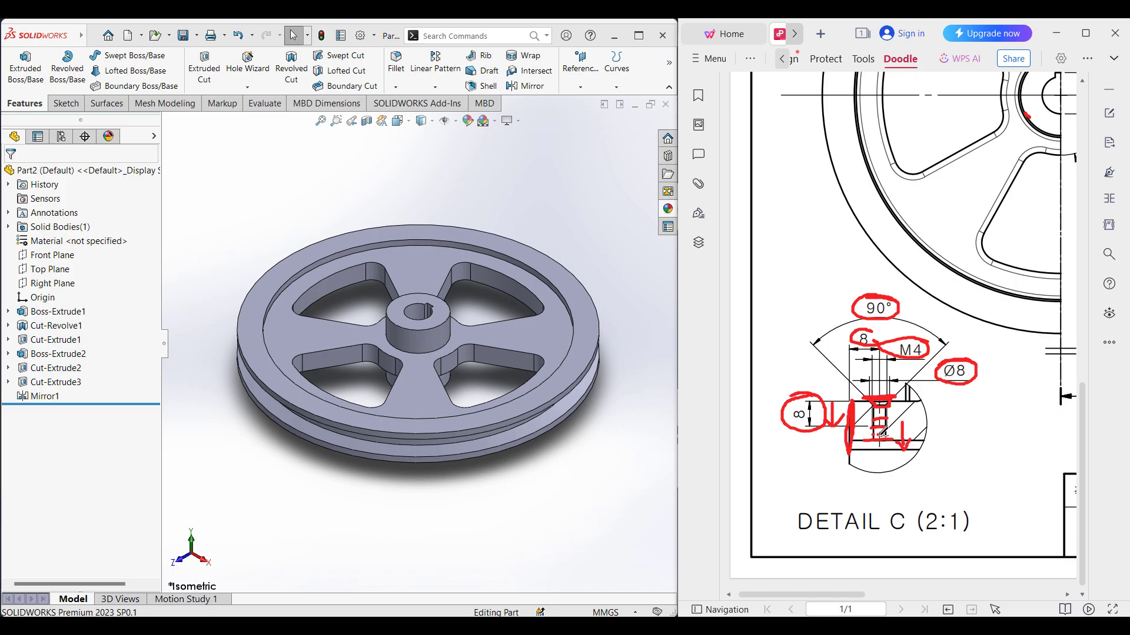
# Undo all the red pen marks on Detail C
pyautogui.hotkey('ctrl', 'z')
pyautogui.hotkey('ctrl', 'z')
pyautogui.hotkey('ctrl', 'z')
pyautogui.hotkey('ctrl', 'z')
pyautogui.hotkey('ctrl', 'z')
pyautogui.hotkey('ctrl', 'z')
pyautogui.hotkey('ctrl', 'z')
pyautogui.hotkey('ctrl', 'z')
pyautogui.hotkey('ctrl', 'z')
pyautogui.hotkey('ctrl', 'z')
pyautogui.hotkey('ctrl', 'z')
pyautogui.hotkey('ctrl', 'z')
pyautogui.hotkey('ctrl', 'z')
pyautogui.hotkey('ctrl', 'z')
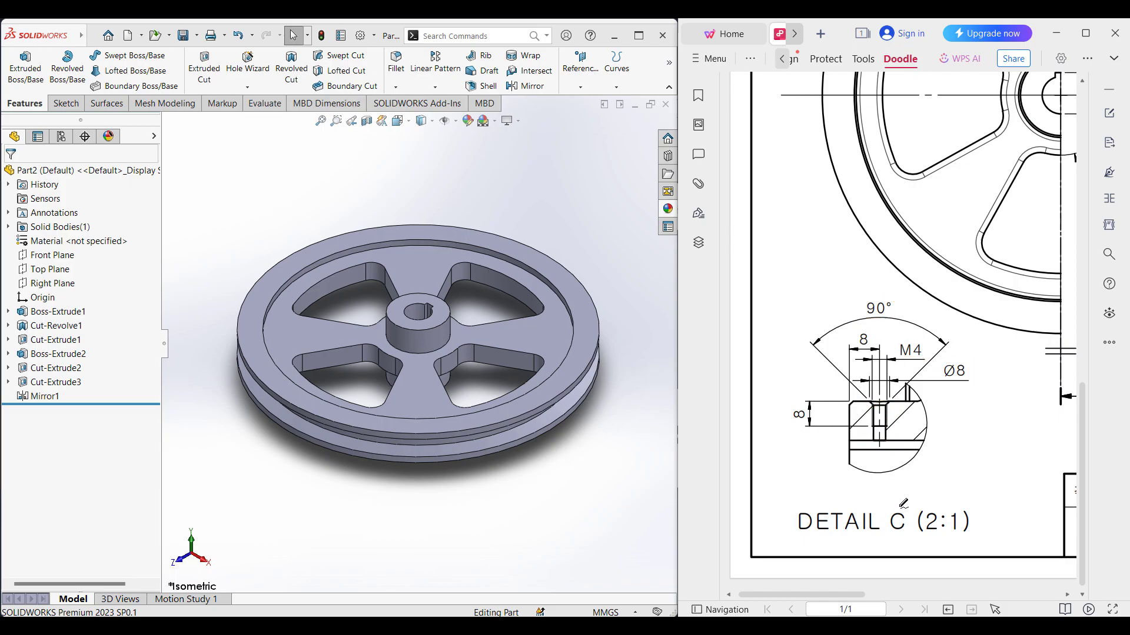
# Mark the M4 callout and hole axis in Detail C, and the 55 mm hub width in Section A-A with "/2 - 8" beside it
pyautogui.keyDown('ctrl'); pyautogui.scroll(-5, 903, 503); pyautogui.keyUp('ctrl')
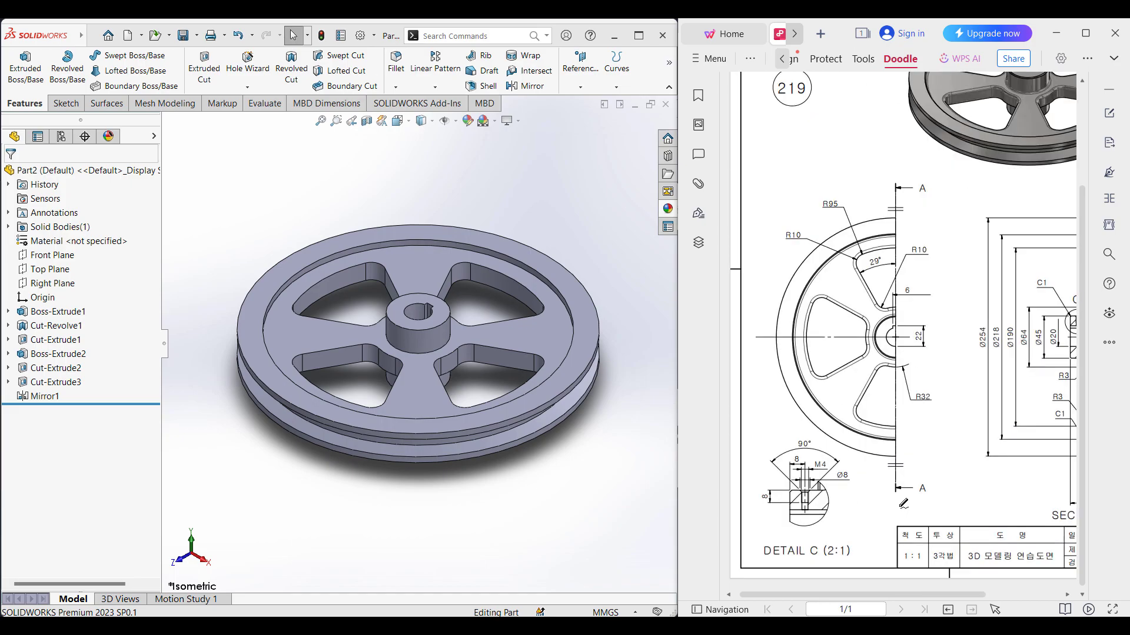
pyautogui.keyDown('ctrl'); pyautogui.scroll(2, 903, 504); pyautogui.keyUp('ctrl')
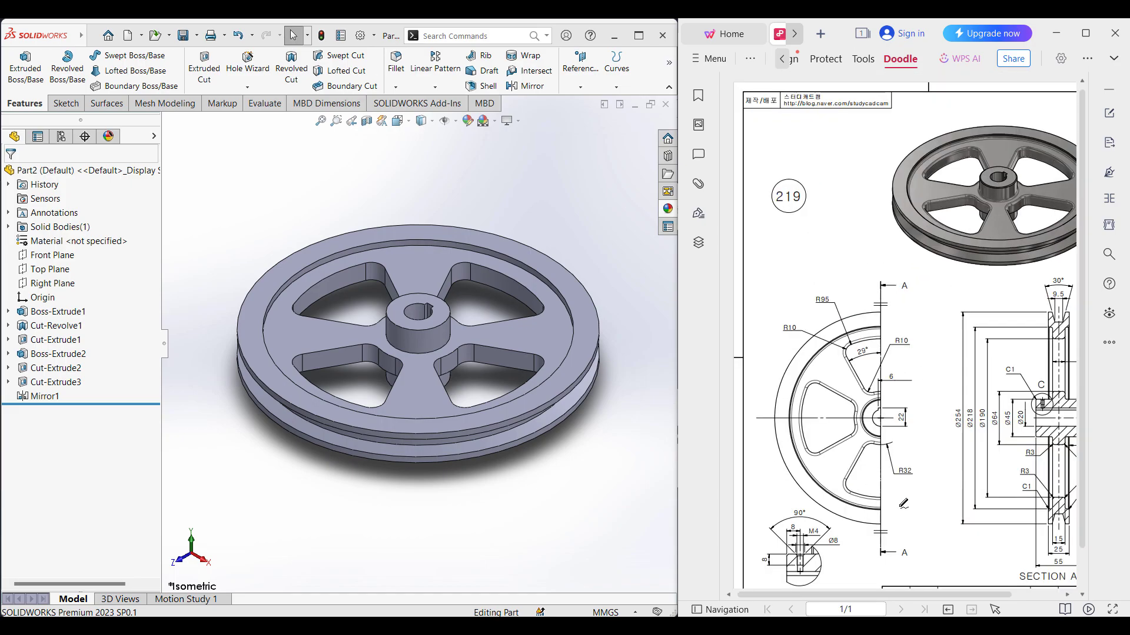
pyautogui.moveTo(894, 595); pyautogui.dragTo(910, 595)
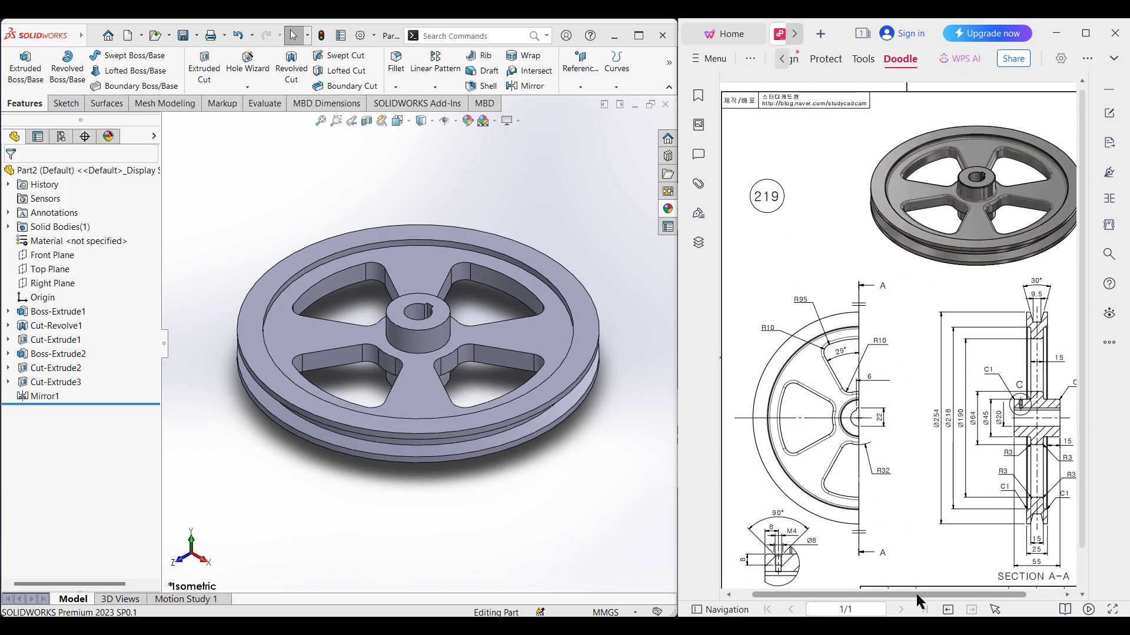
pyautogui.scroll(-2, 905, 491)
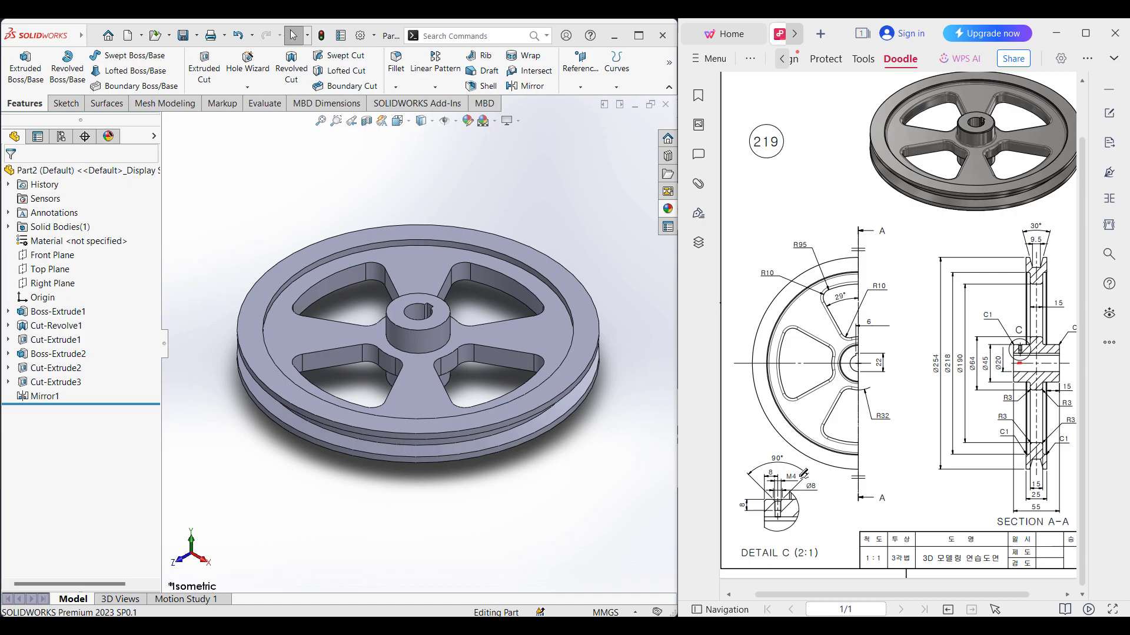
pyautogui.moveTo(801, 472)
pyautogui.mouseDown()
pyautogui.moveTo(784, 473)
pyautogui.moveTo(791, 485)
pyautogui.moveTo(801, 476)
pyautogui.mouseUp()
pyautogui.moveTo(780, 523)
pyautogui.mouseDown()
pyautogui.moveTo(778, 533)
pyautogui.moveTo(782, 507)
pyautogui.moveTo(783, 521)
pyautogui.mouseUp()
pyautogui.moveTo(1040, 500)
pyautogui.mouseDown()
pyautogui.moveTo(1025, 508)
pyautogui.moveTo(1041, 512)
pyautogui.moveTo(1053, 498)
pyautogui.moveTo(1049, 513)
pyautogui.moveTo(1060, 512)
pyautogui.moveTo(1057, 494)
pyautogui.moveTo(1073, 479)
pyautogui.moveTo(1073, 492)
pyautogui.moveTo(1063, 484)
pyautogui.mouseUp()
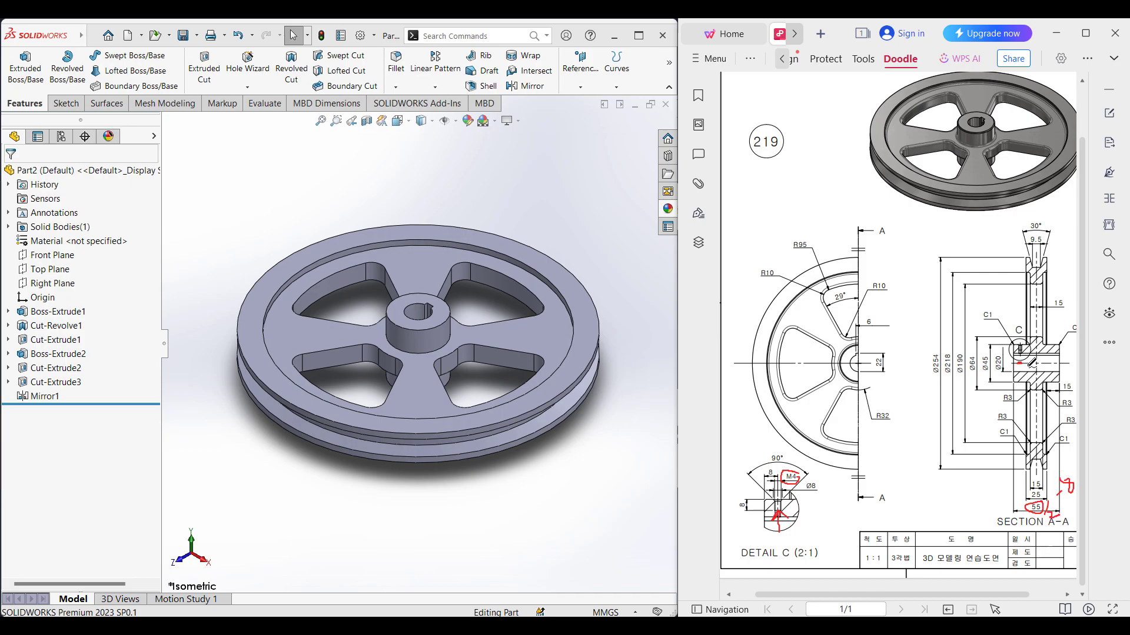
pyautogui.moveTo(1028, 364); pyautogui.dragTo(1031, 351)
# Undo the pen marks around the M4 callout, the 55 mm width and the hub section
pyautogui.hotkey('ctrl', 'z')
pyautogui.hotkey('ctrl', 'z')
pyautogui.hotkey('ctrl', 'z')
pyautogui.hotkey('ctrl', 'z')
pyautogui.hotkey('ctrl', 'z')
pyautogui.hotkey('ctrl', 'z')
pyautogui.hotkey('ctrl', 'z')
pyautogui.hotkey('ctrl', 'z')
pyautogui.hotkey('ctrl', 'z')
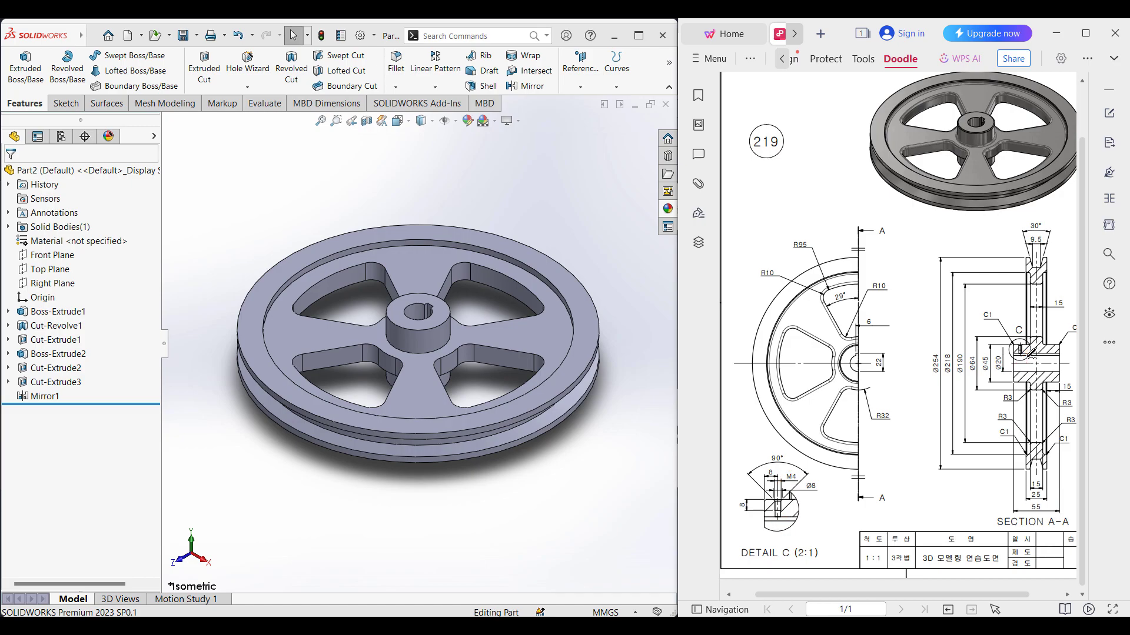
# Sketch pen marks at and beside the threaded hole's location in Section A-A, and undo the latest marks
pyautogui.moveTo(1022, 347)
pyautogui.mouseDown()
pyautogui.moveTo(1022, 363)
pyautogui.moveTo(1029, 356)
pyautogui.mouseUp()
pyautogui.moveTo(987, 351)
pyautogui.mouseDown()
pyautogui.moveTo(978, 368)
pyautogui.moveTo(989, 358)
pyautogui.mouseUp()
pyautogui.moveTo(981, 369)
pyautogui.mouseDown()
pyautogui.moveTo(994, 388)
pyautogui.moveTo(1024, 361)
pyautogui.mouseUp()
pyautogui.hotkey('ctrl', 'z')
pyautogui.hotkey('ctrl', 'z')
pyautogui.hotkey('ctrl', 'z')
pyautogui.hotkey('ctrl', 'z')
pyautogui.hotkey('ctrl', 'z')
# Circle the whole hole detail with its dimensions above the DETAIL C label in red on the drawing
pyautogui.moveTo(807, 449)
pyautogui.mouseDown()
pyautogui.moveTo(739, 500)
pyautogui.moveTo(849, 474)
pyautogui.mouseUp()
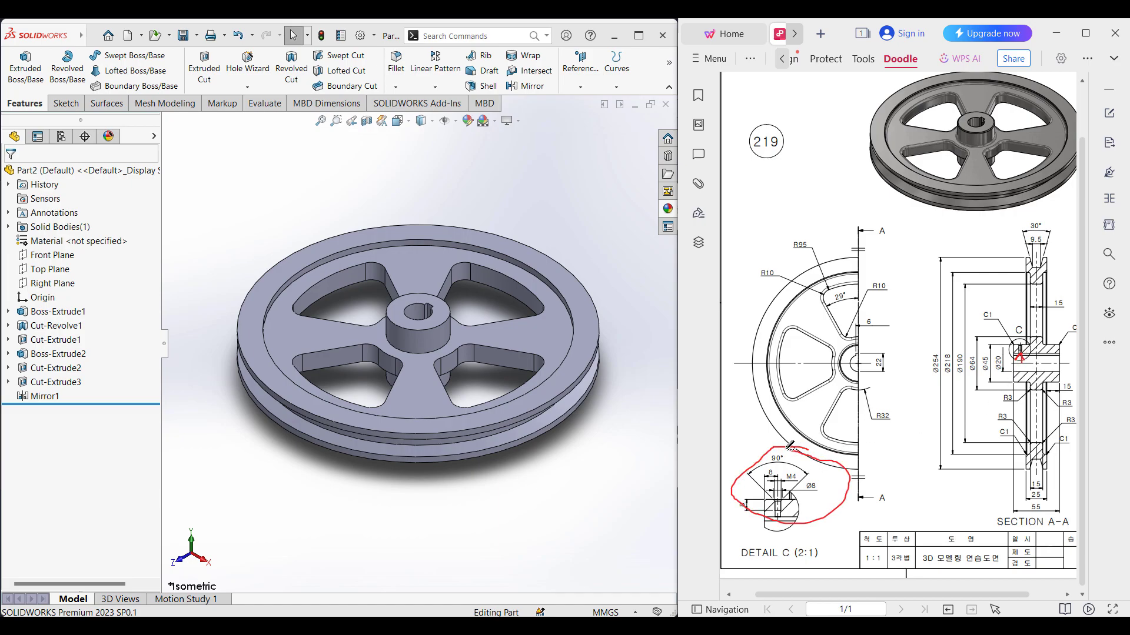
# Undo the red pen circle around the hole detail and start a sketch on the Front Plane
pyautogui.hotkey('ctrl', 'z')
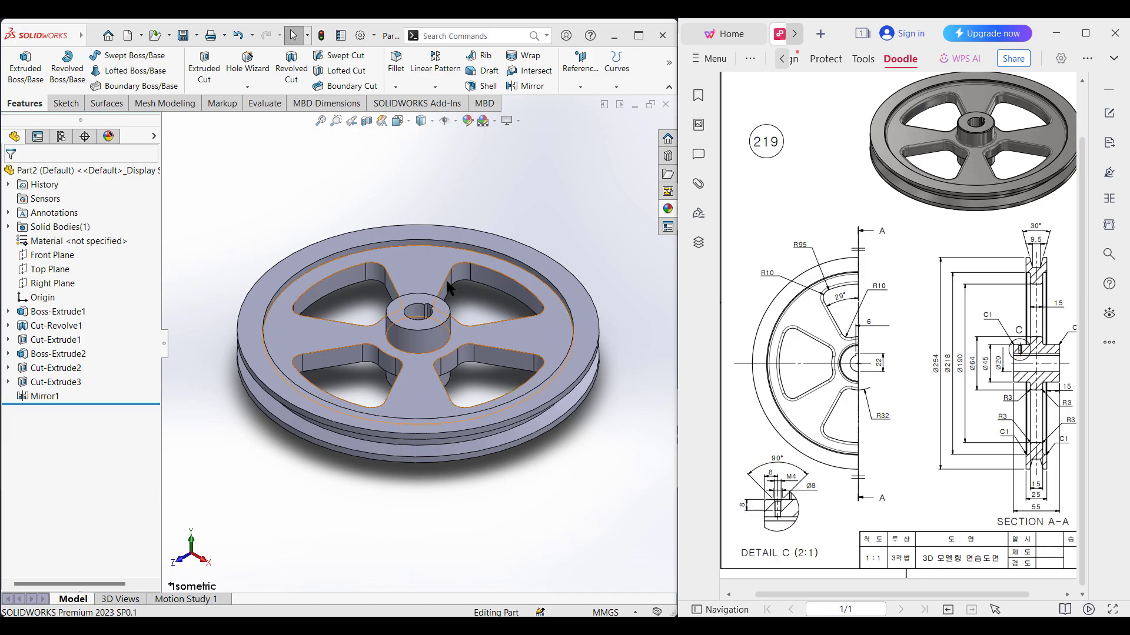
pyautogui.rightClick(53, 257)
pyautogui.click(58, 243)
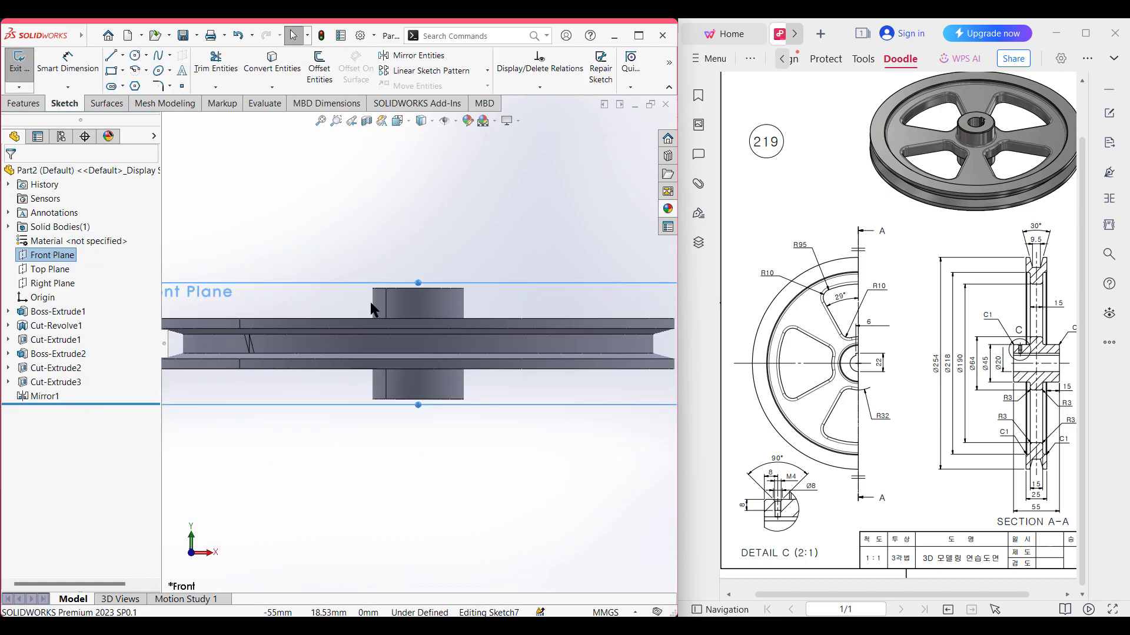
pyautogui.click(450, 237)
pyautogui.scroll(-2, 388, 298)
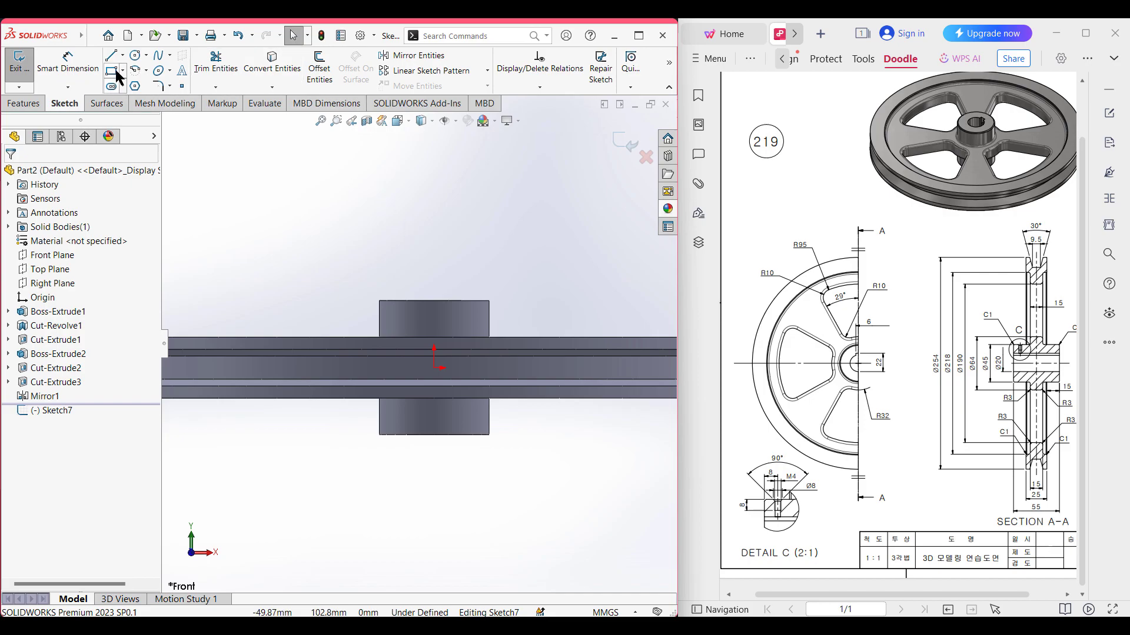
# Sketch a 4 mm diameter circle on the upper part of the hub, centred directly above the origin
pyautogui.click(135, 57)
pyautogui.click(435, 324)
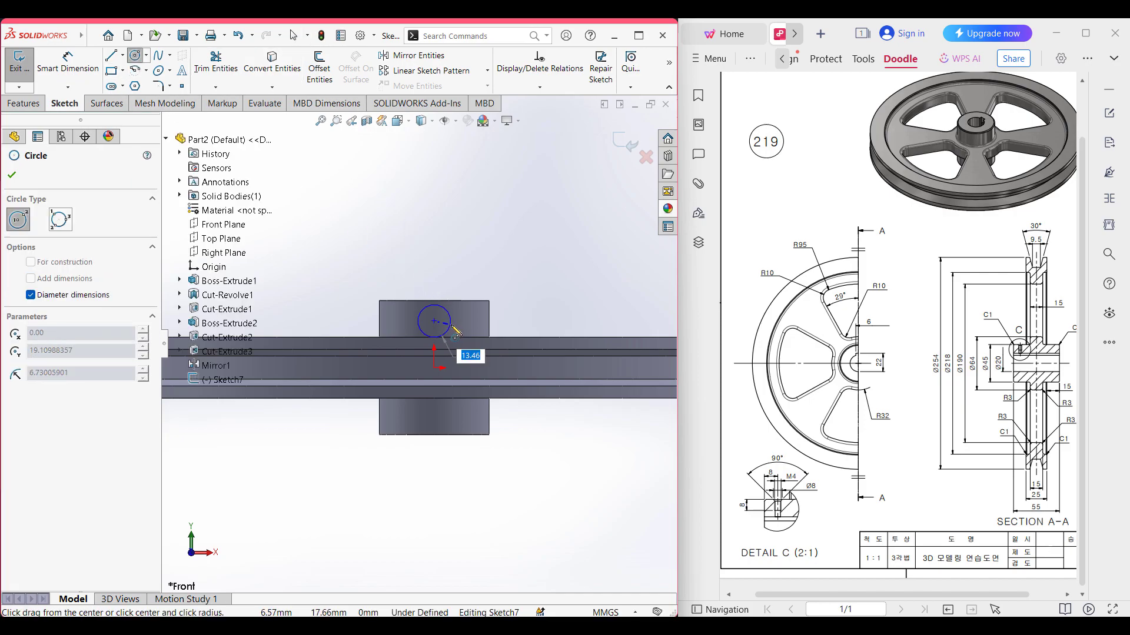
pyautogui.write('4')
pyautogui.press('Return')
pyautogui.scroll(3, 415, 305)
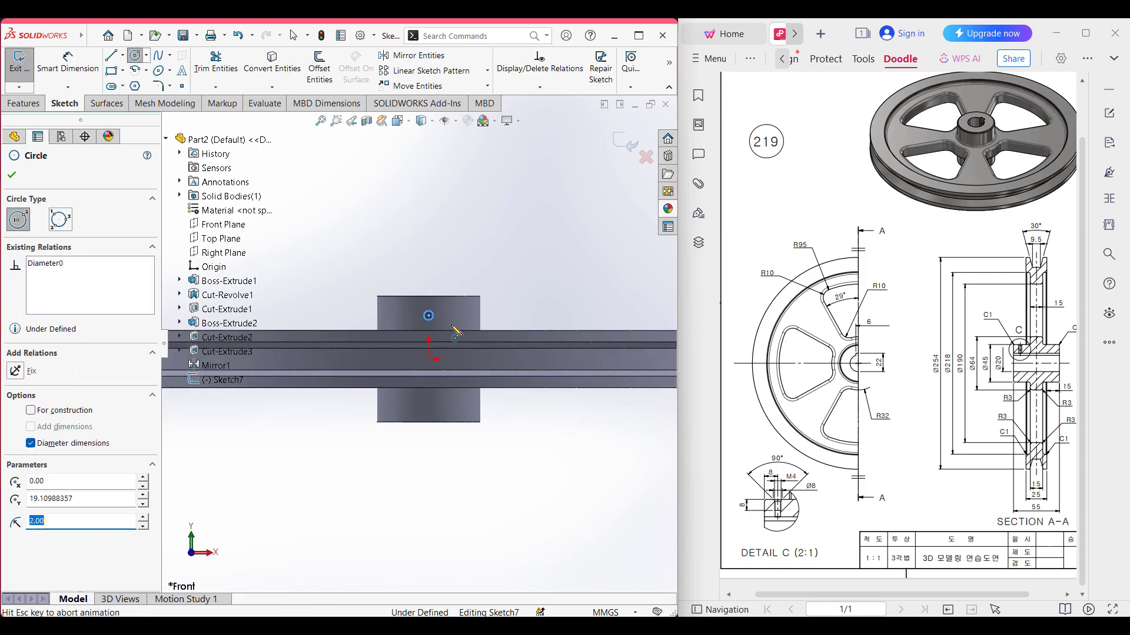
pyautogui.scroll(-2, 416, 299)
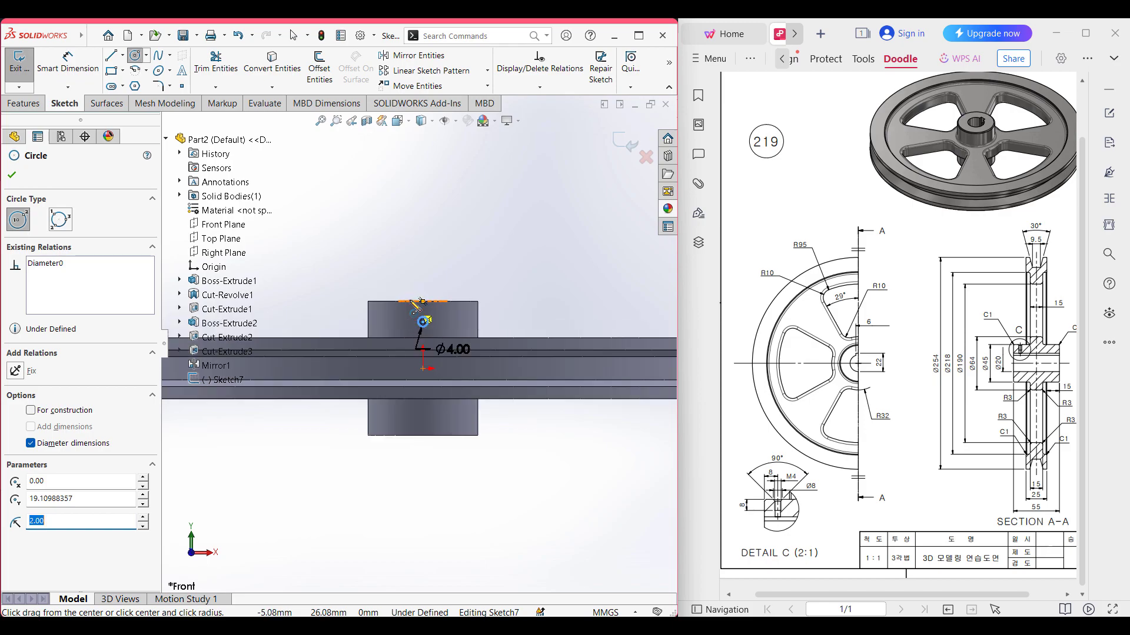
pyautogui.scroll(-3, 416, 303)
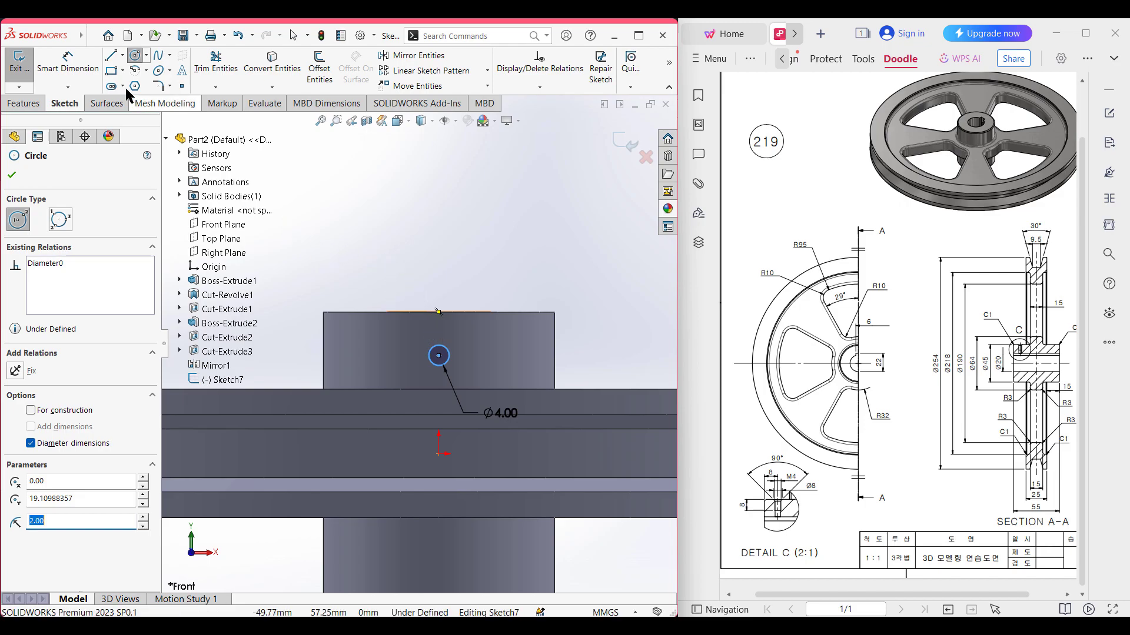
# Dimension the vertical distance from the origin to the circle's centre as (45/2)-8 mm
pyautogui.click(80, 72)
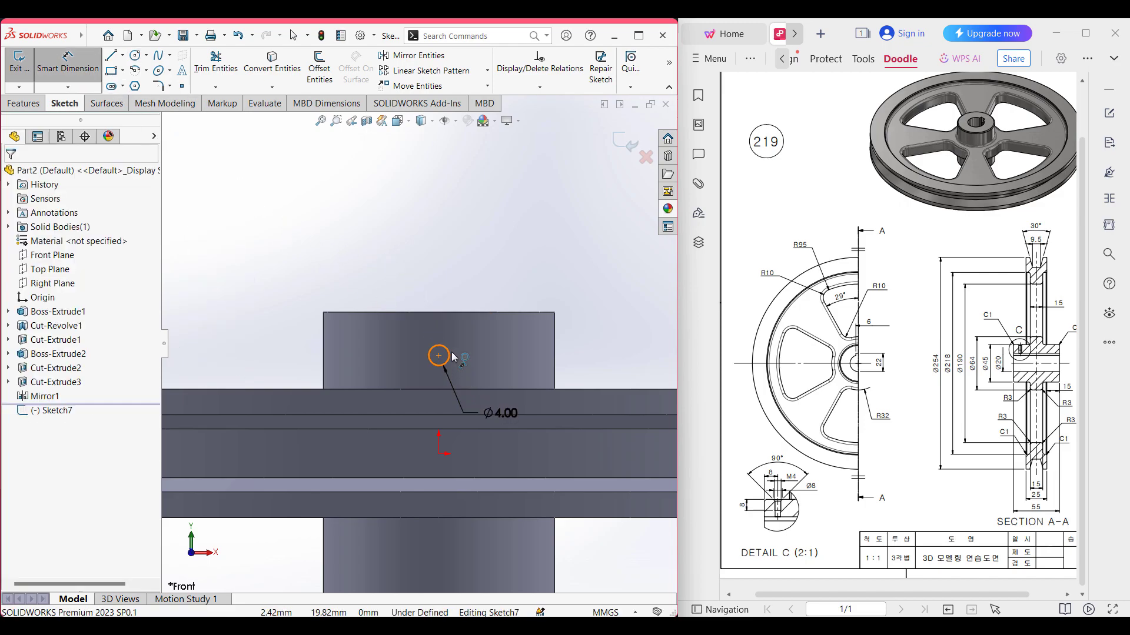
pyautogui.click(438, 453)
pyautogui.click(553, 376)
pyautogui.write('(45/2')
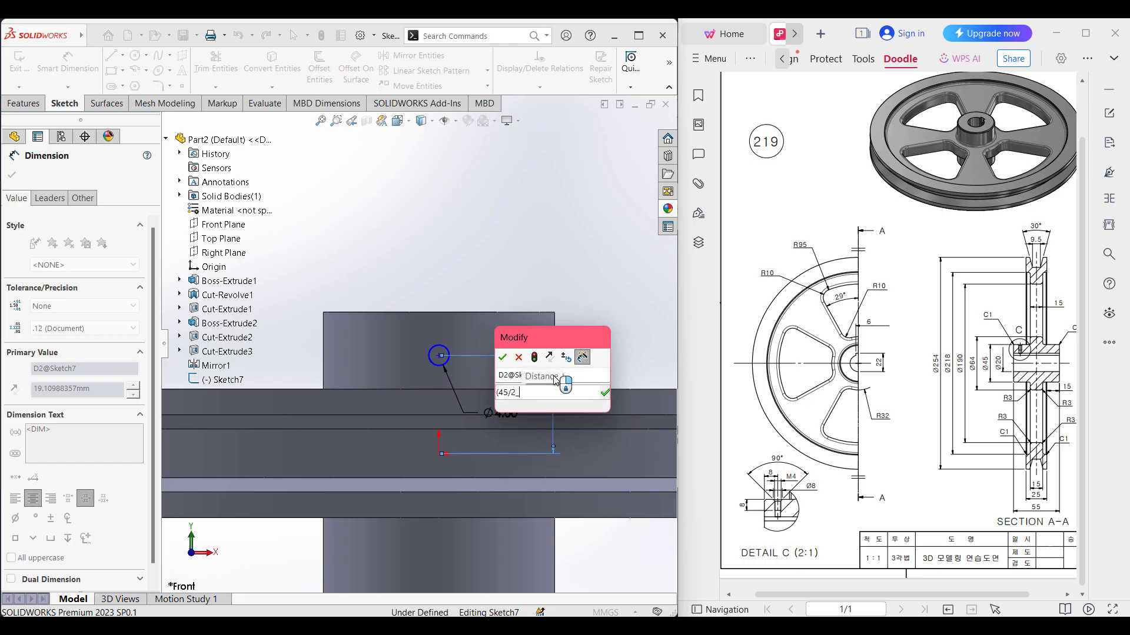
pyautogui.write(')-8')
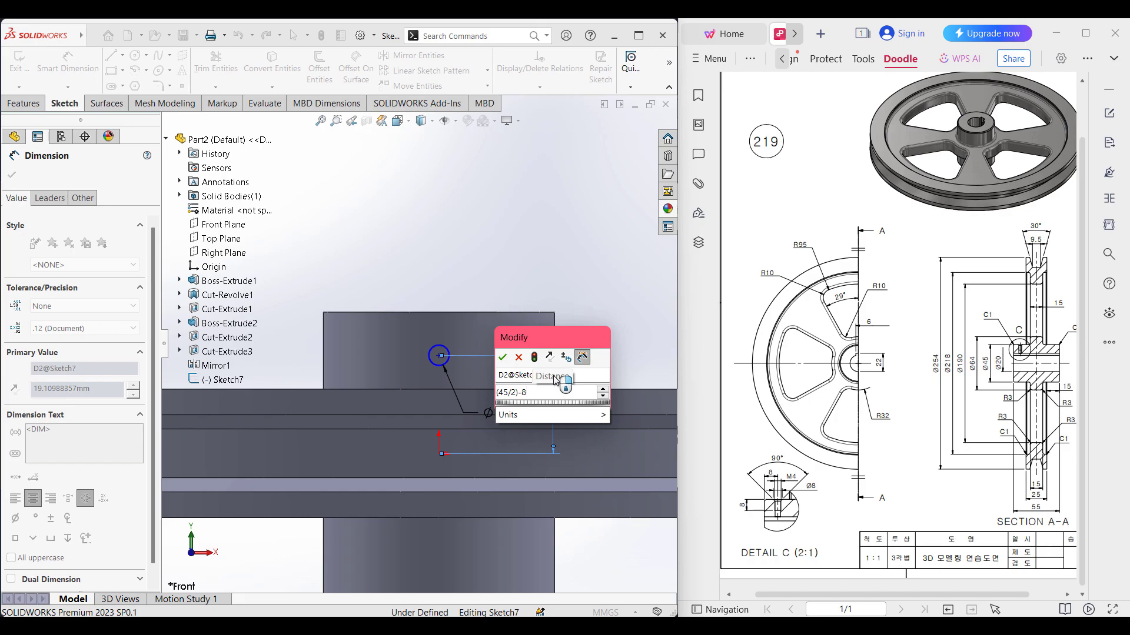
pyautogui.press('Return')
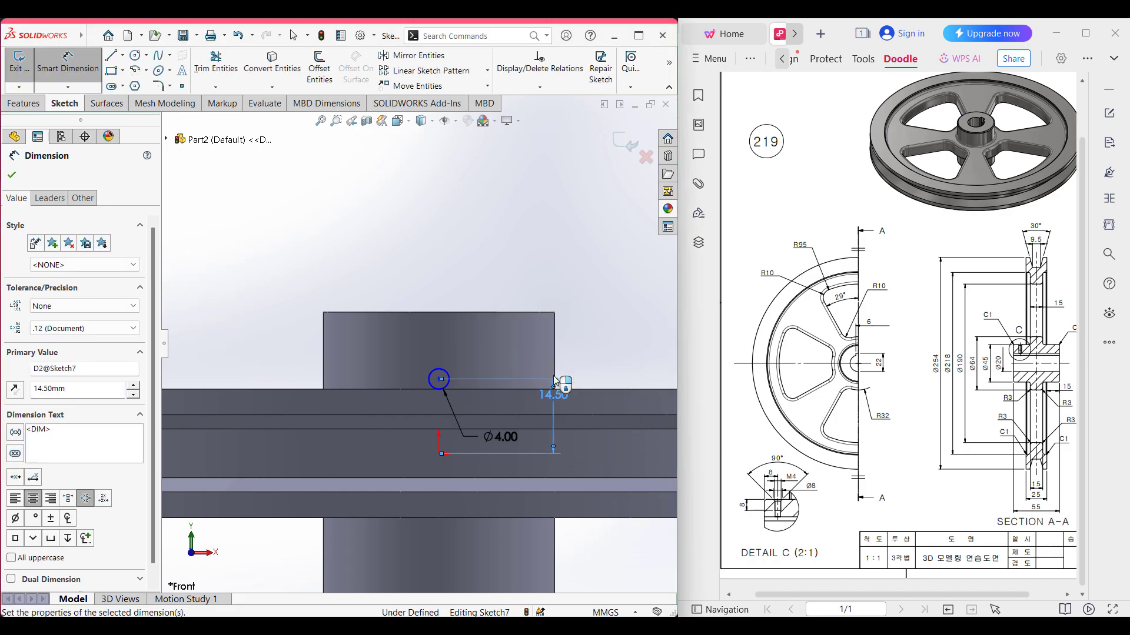
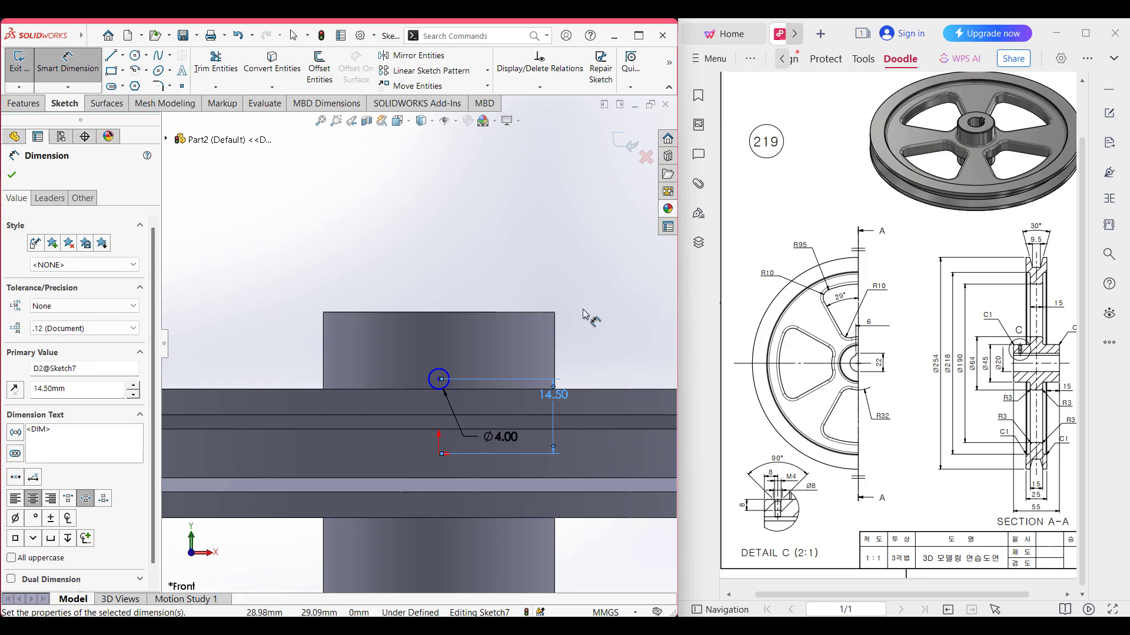
pyautogui.click(441, 378)
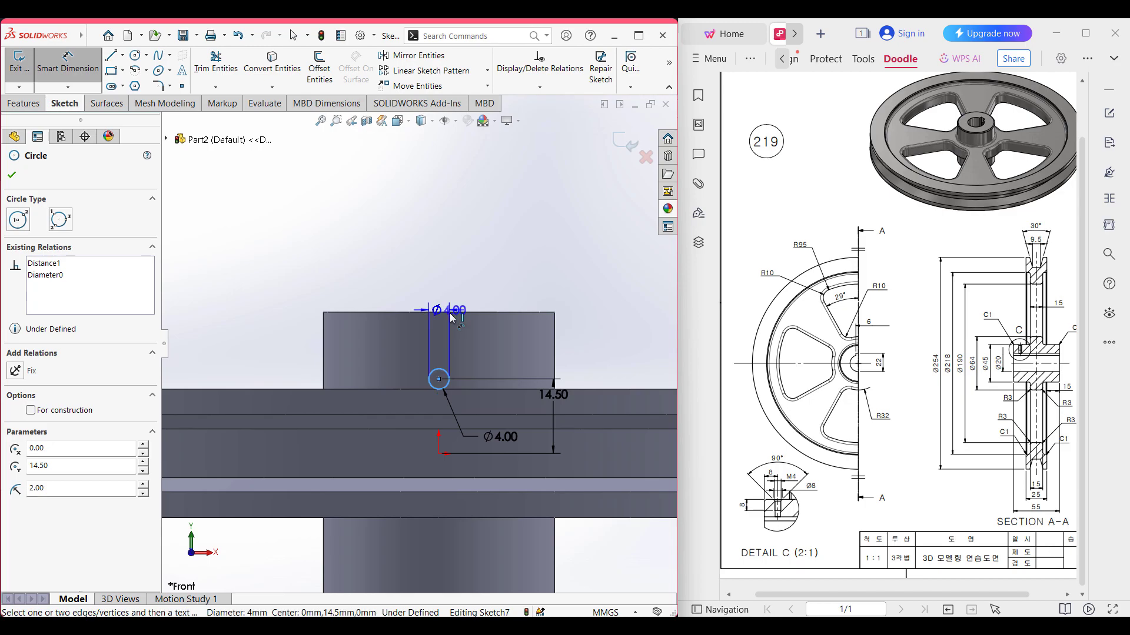
pyautogui.click(446, 313)
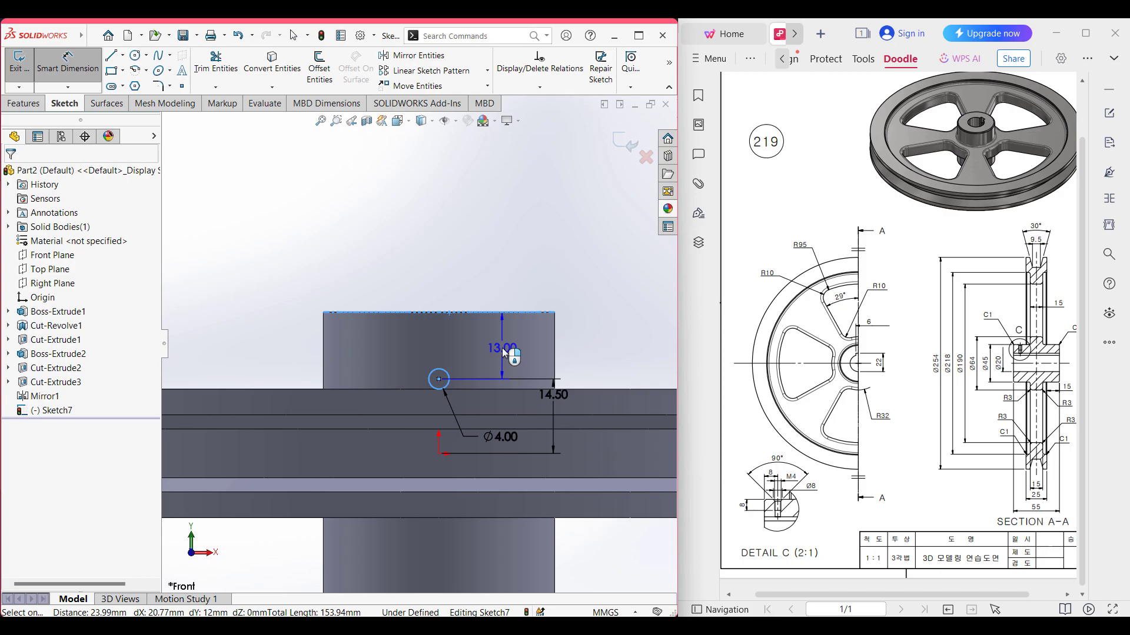
pyautogui.press('Escape')
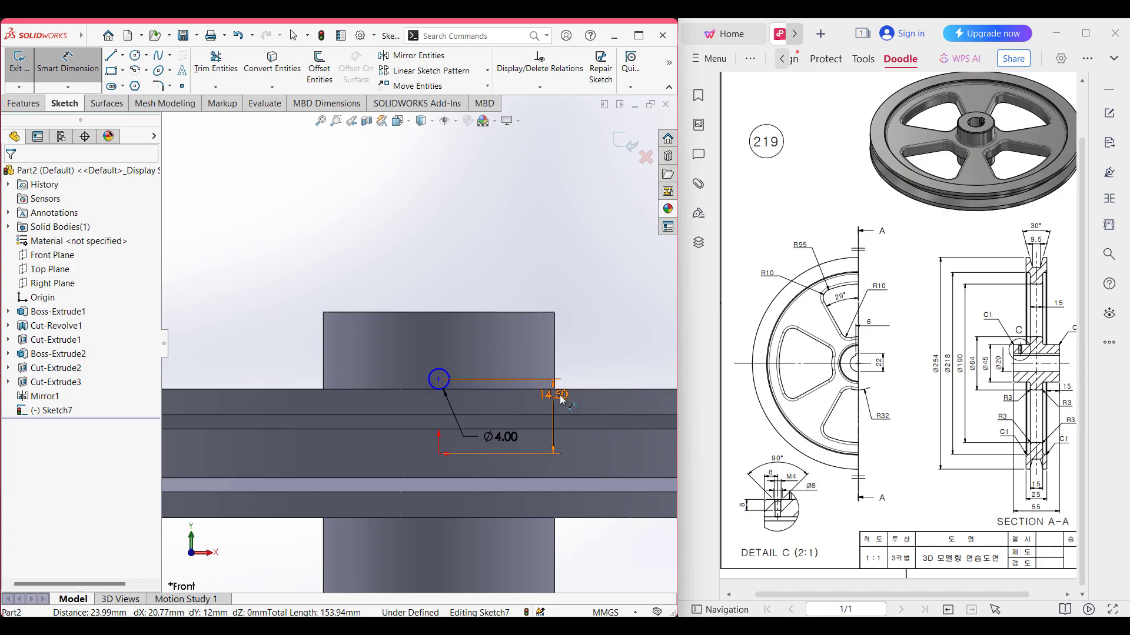
# Set the vertical distance between the origin and the circle's centre to (55/2)-8 mm
pyautogui.click(561, 398)
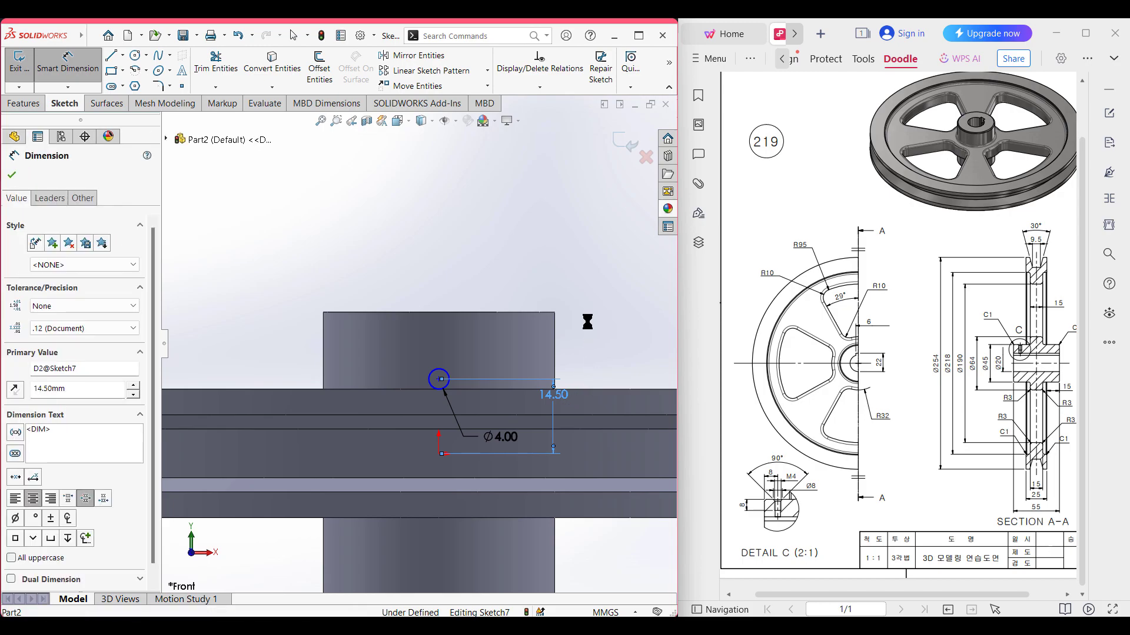
pyautogui.write('(')
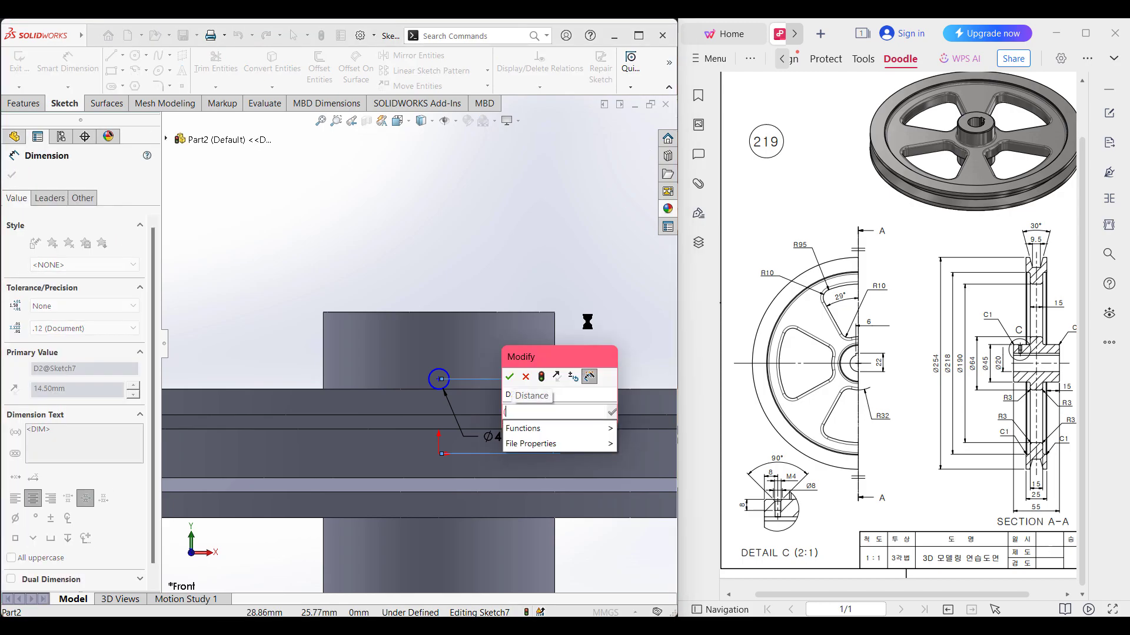
pyautogui.write('55/2')
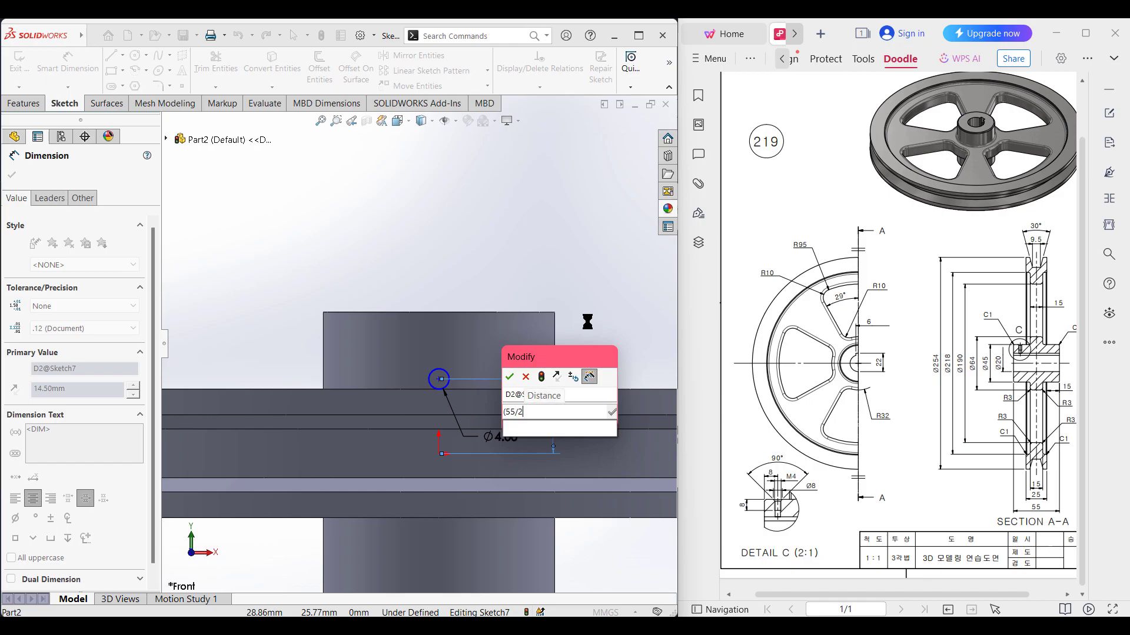
pyautogui.write(')-8')
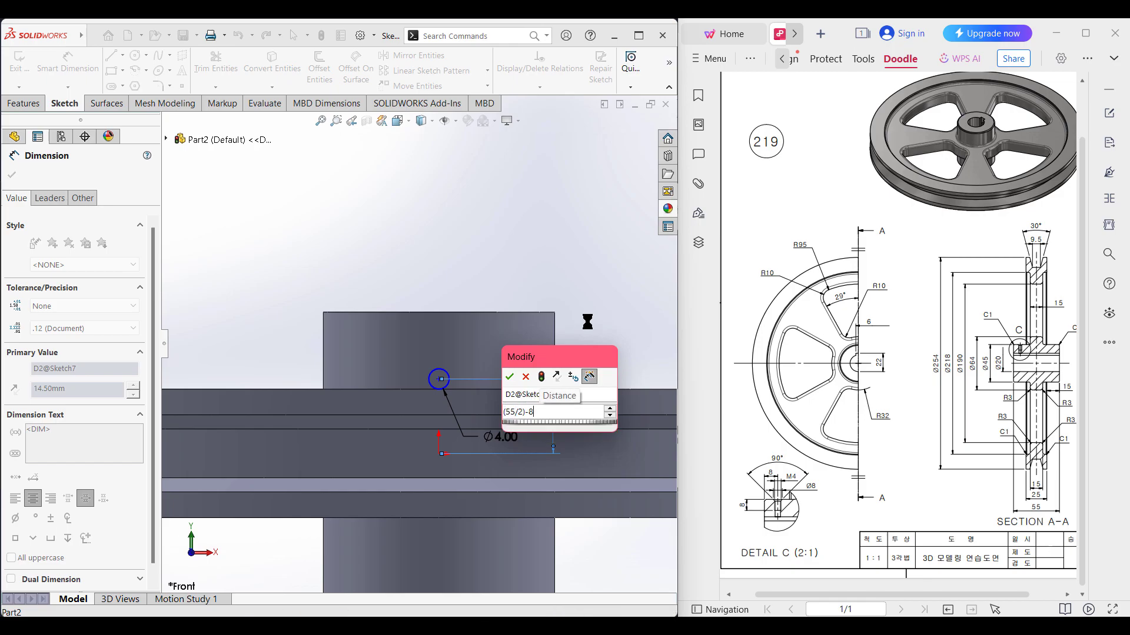
pyautogui.press('Return')
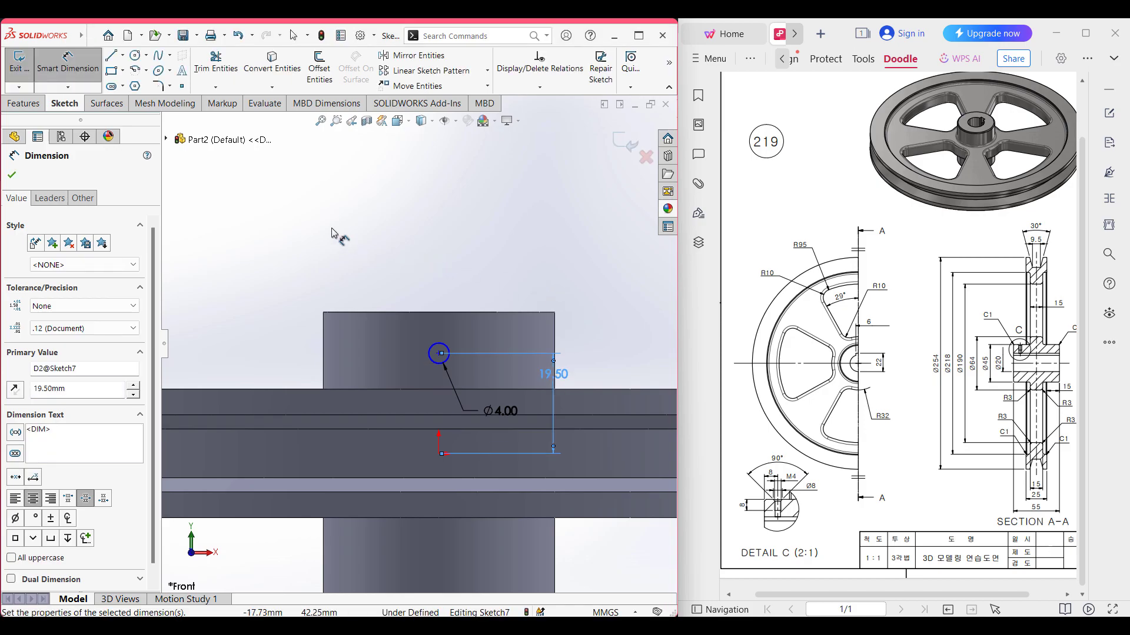
# Dimension the distance from the circle's centre to the hub's top edge
pyautogui.click(437, 352)
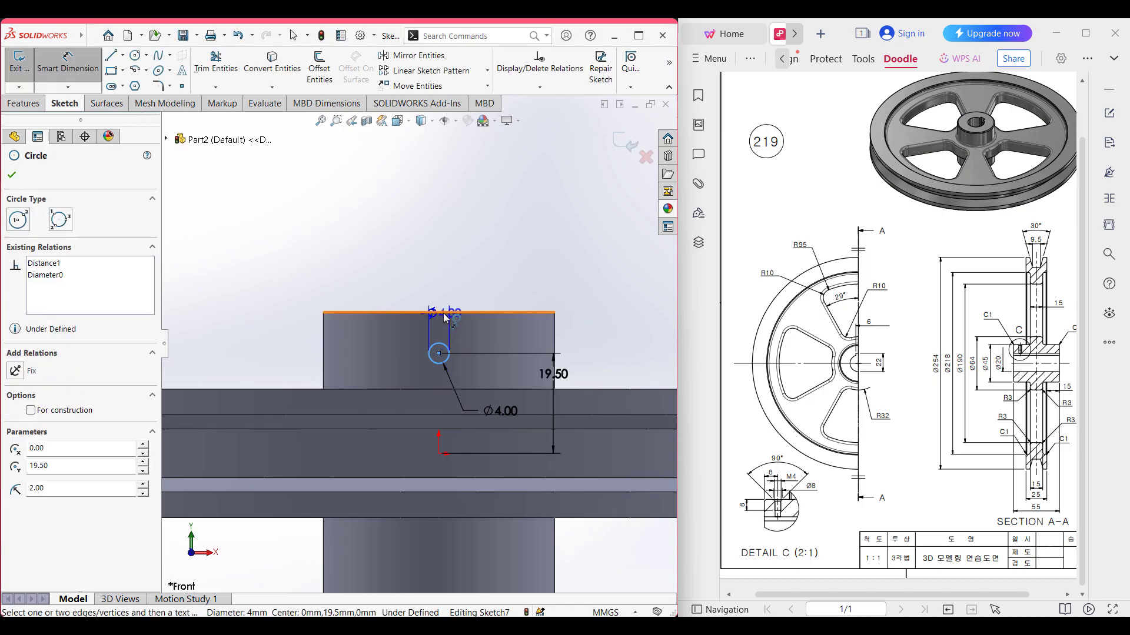
pyautogui.click(444, 311)
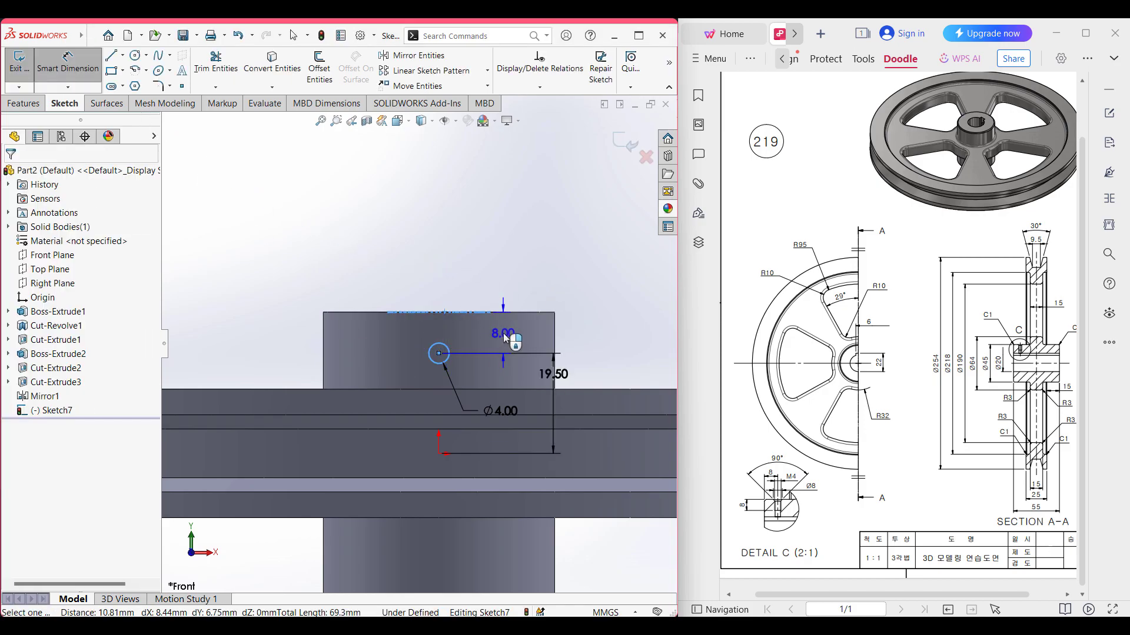
pyautogui.click(542, 324)
pyautogui.click(454, 314)
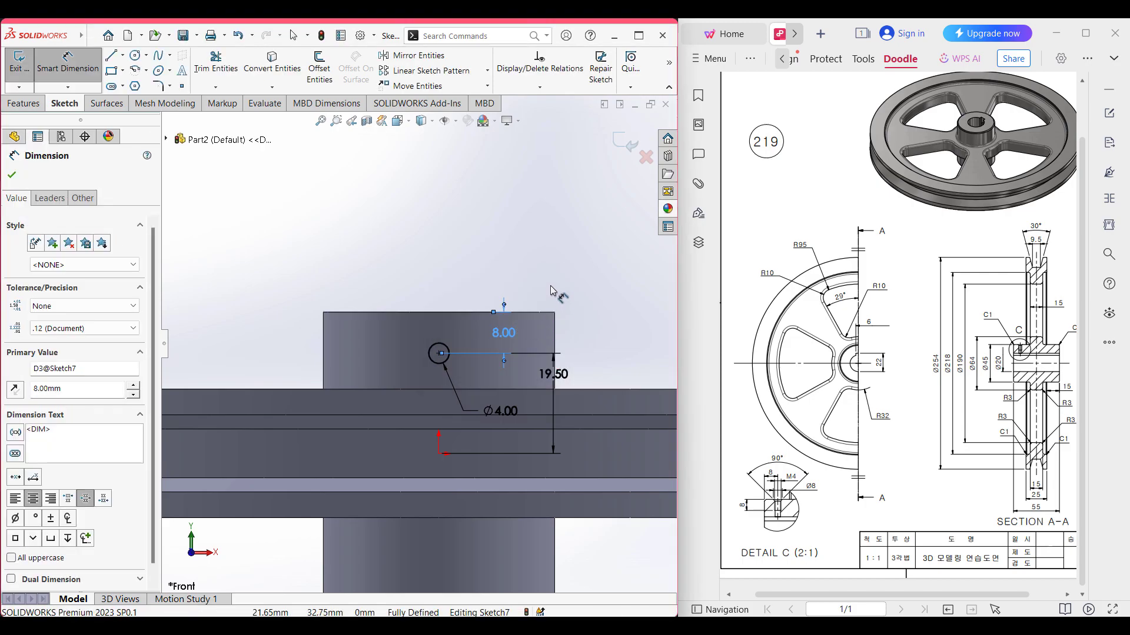
pyautogui.press('Escape')
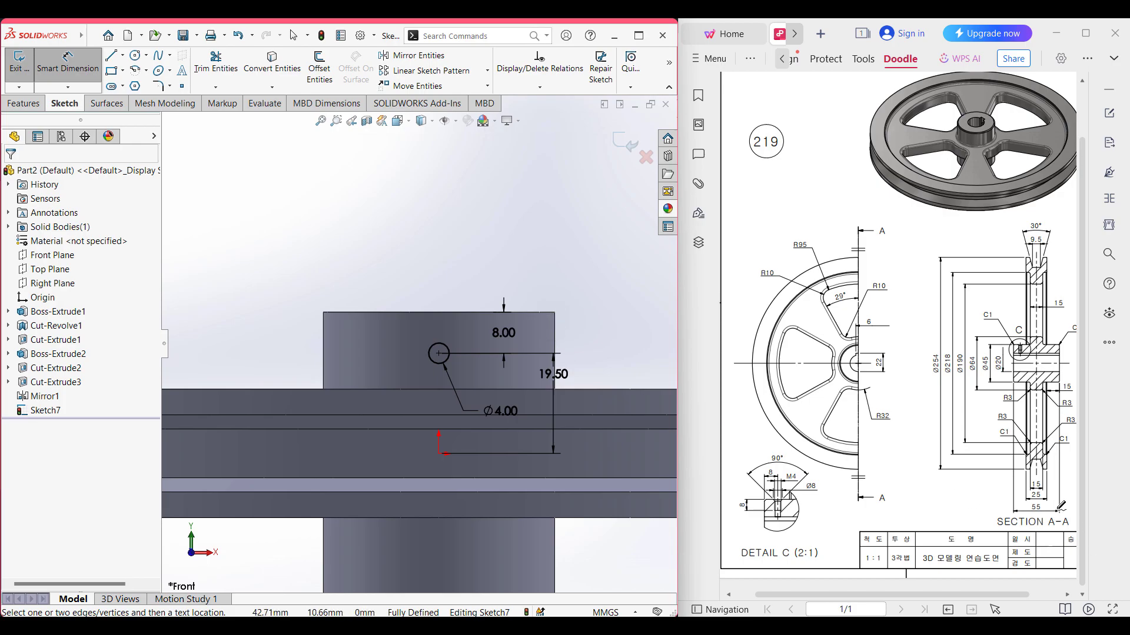
pyautogui.moveTo(1038, 500)
pyautogui.mouseDown()
pyautogui.moveTo(1050, 512)
pyautogui.moveTo(1037, 493)
pyautogui.mouseUp()
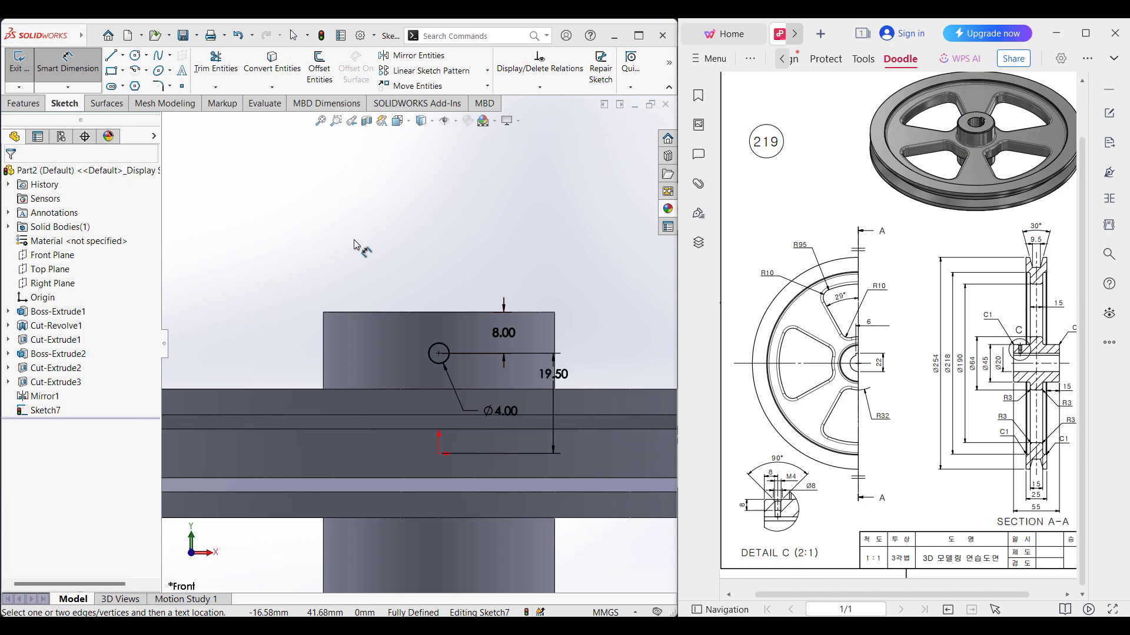
pyautogui.click(66, 62)
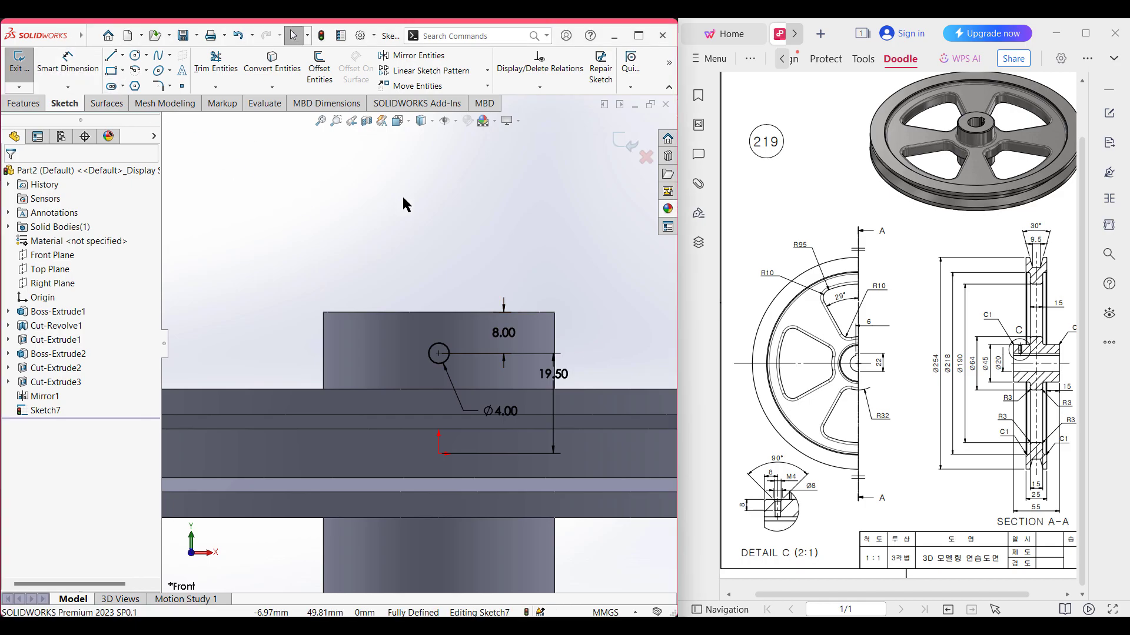
# Cut-extrude the 4 mm circle from its sketch plane into the hub with a blind depth of (45/2)-8 mm
pyautogui.hotkey('ctrl', '7')
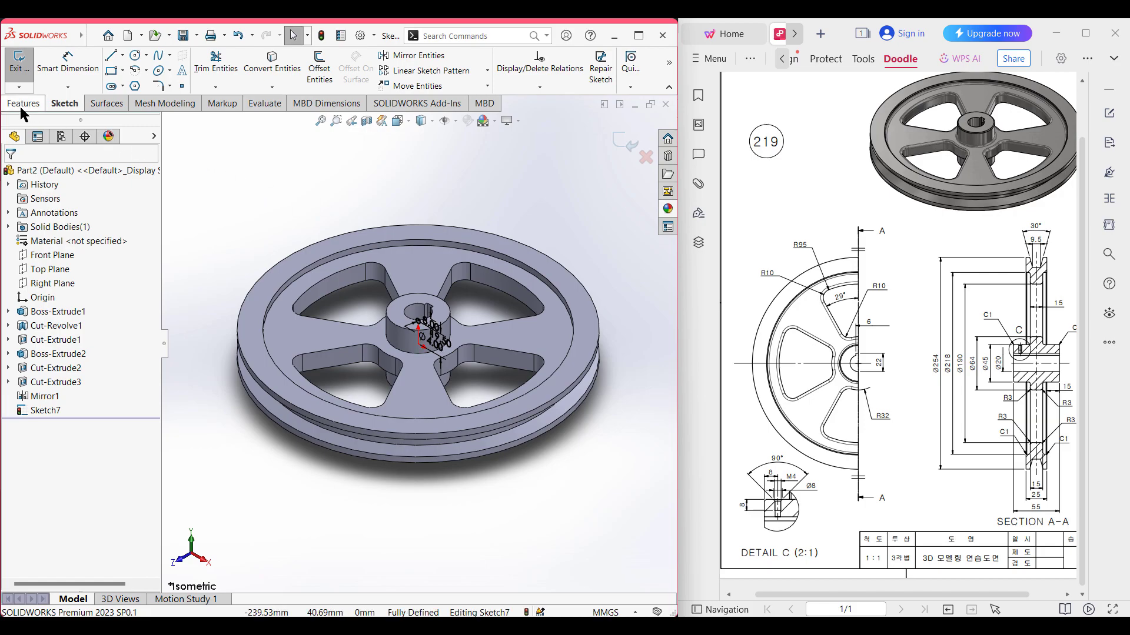
pyautogui.click(23, 103)
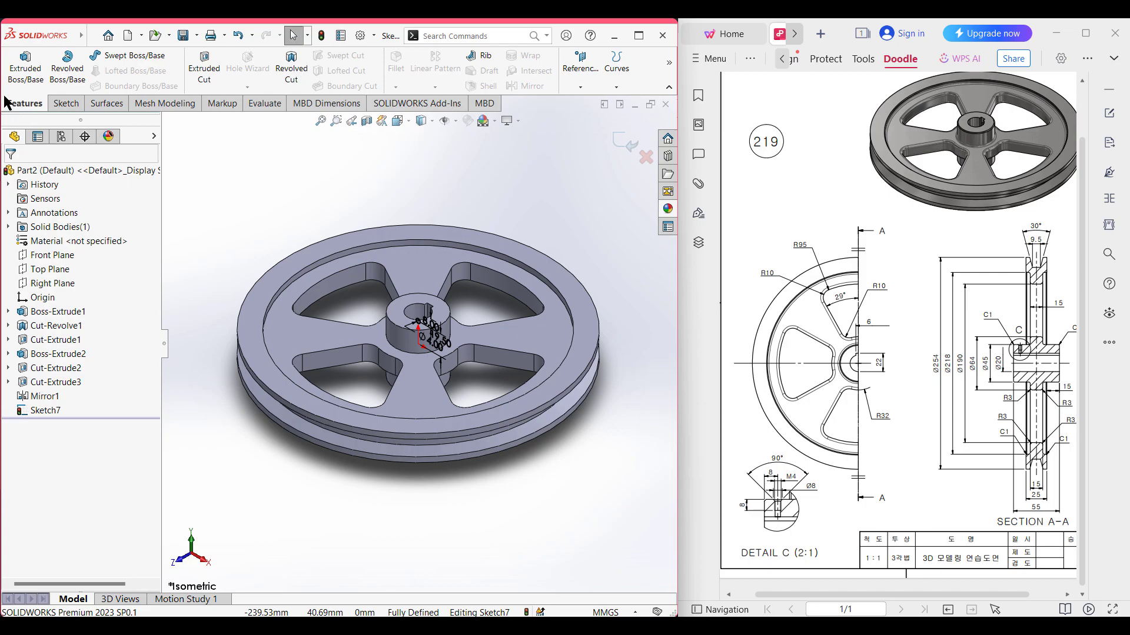
pyautogui.click(194, 70)
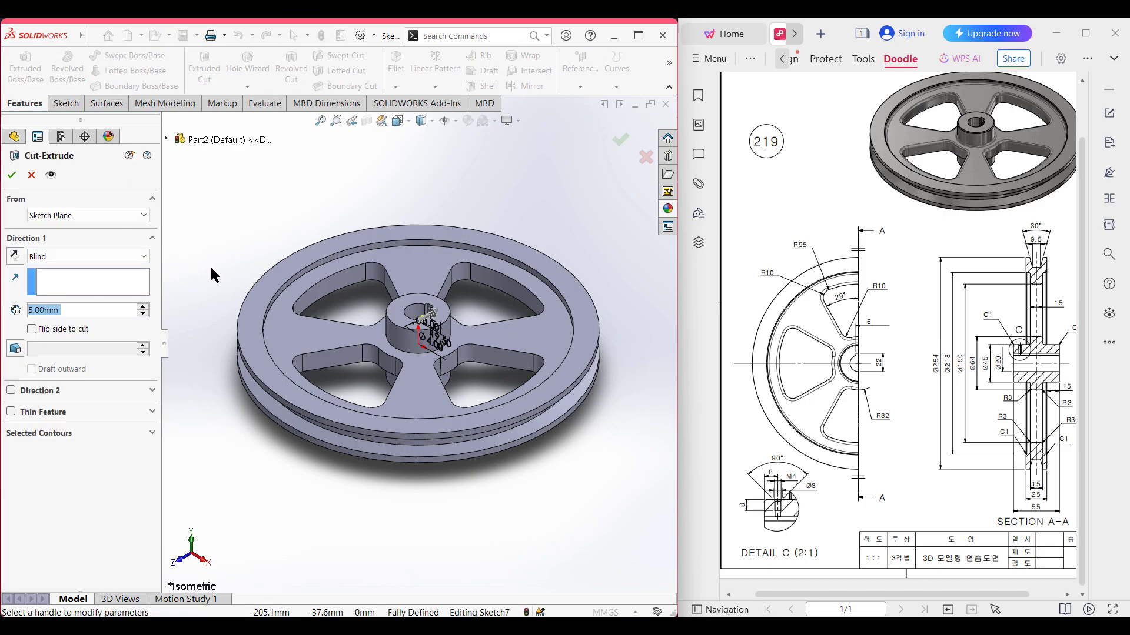
pyautogui.write('(4')
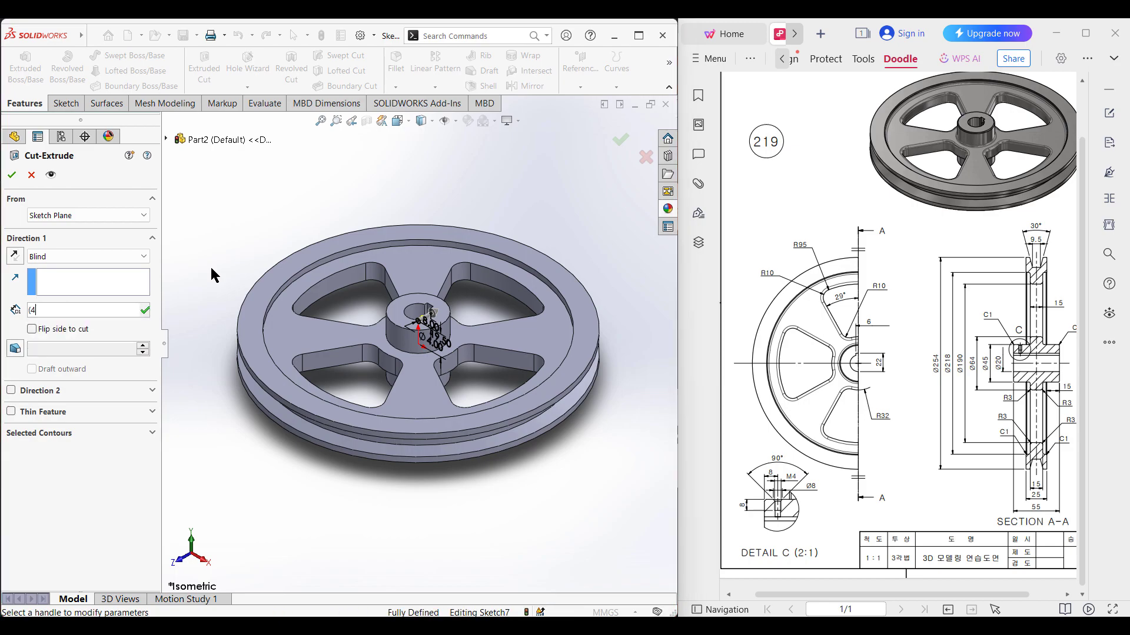
pyautogui.write('5/2')
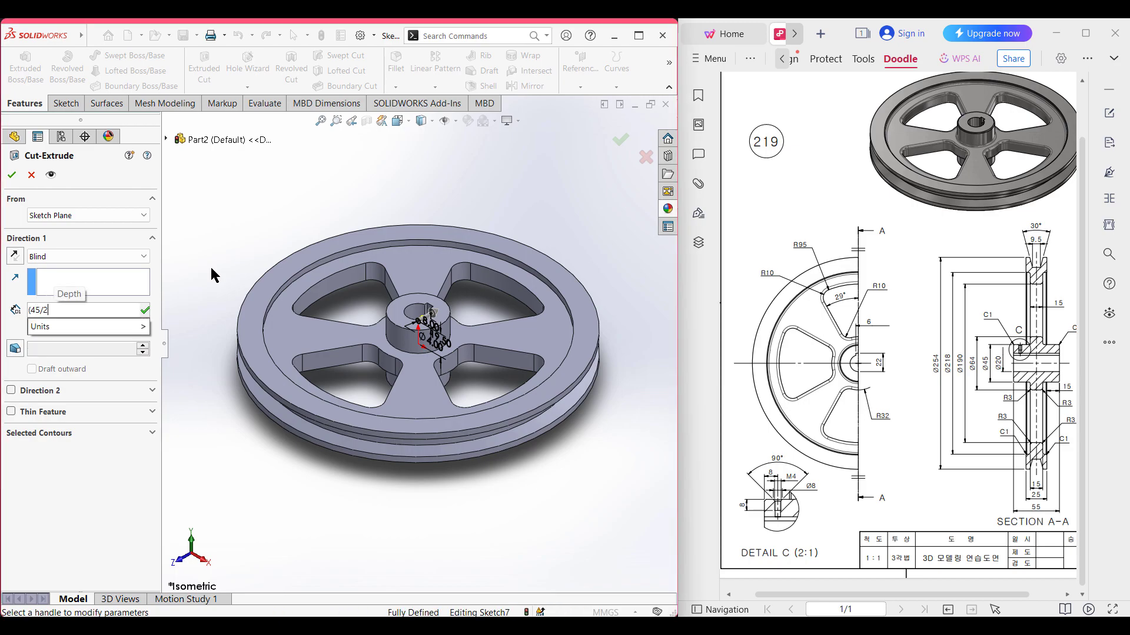
pyautogui.write(')-8')
pyautogui.press('Return')
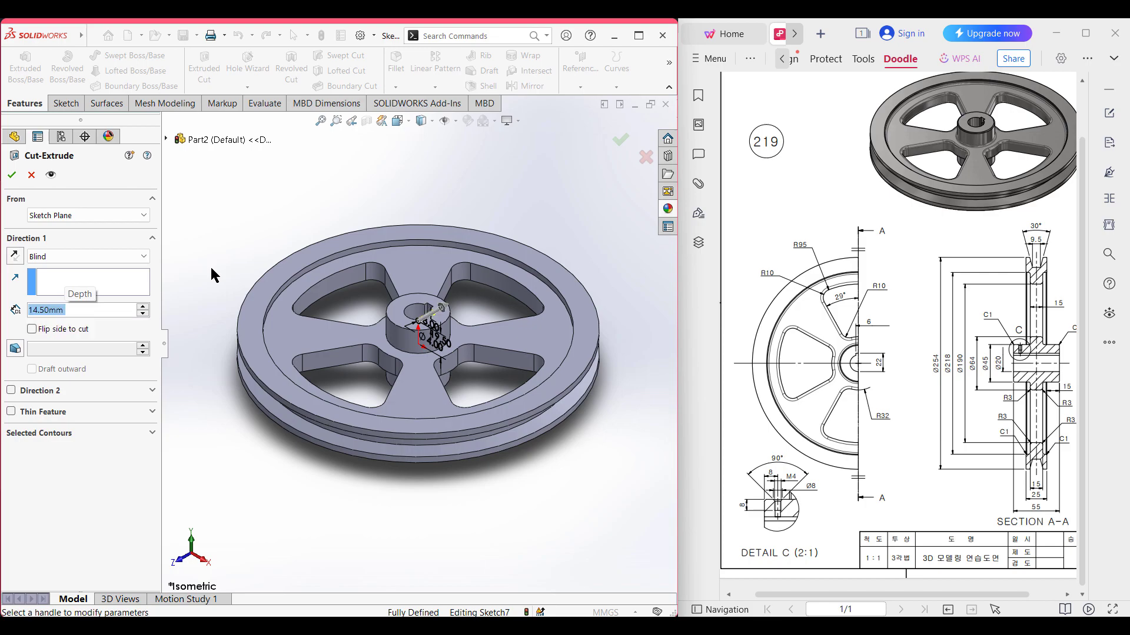
pyautogui.click(14, 175)
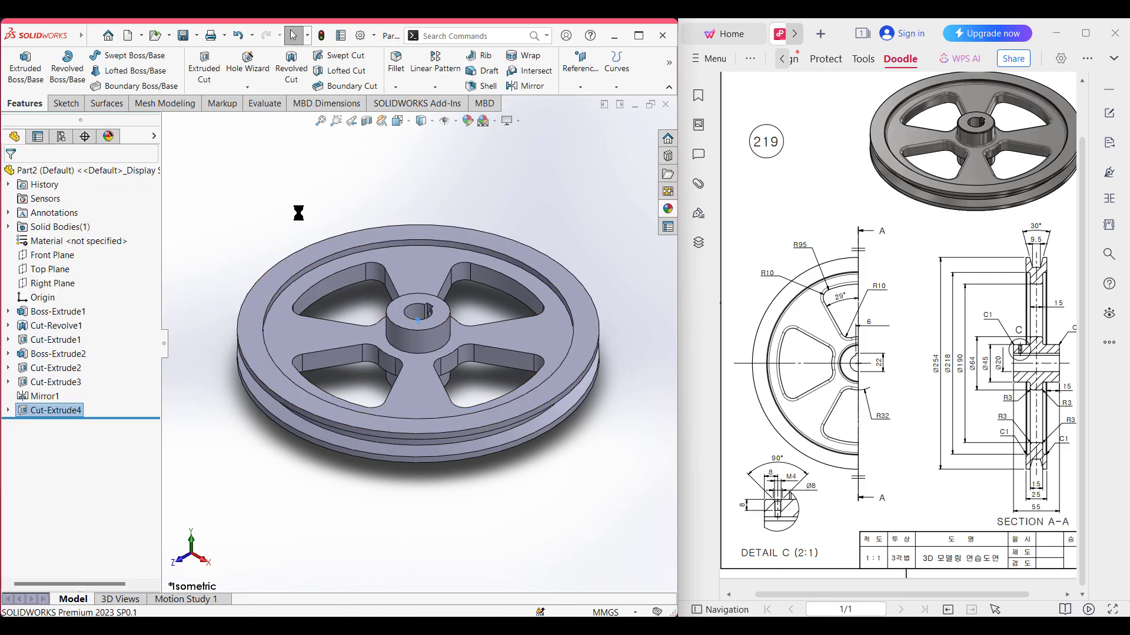
pyautogui.moveTo(311, 307); pyautogui.dragTo(346, 304, button='middle')
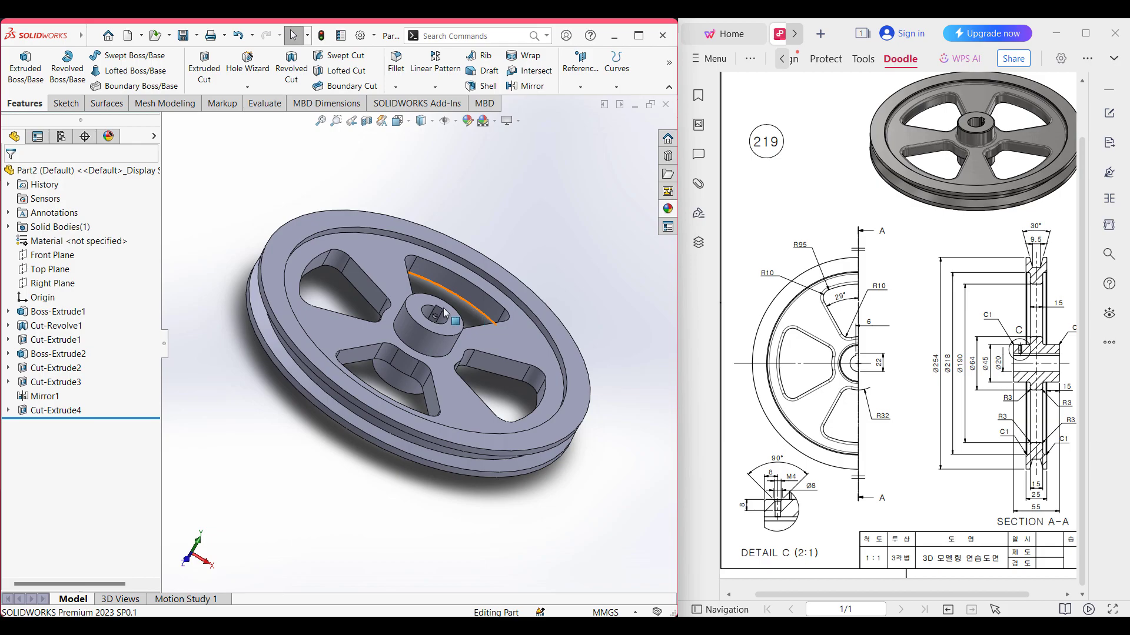
pyautogui.scroll(-6, 427, 358)
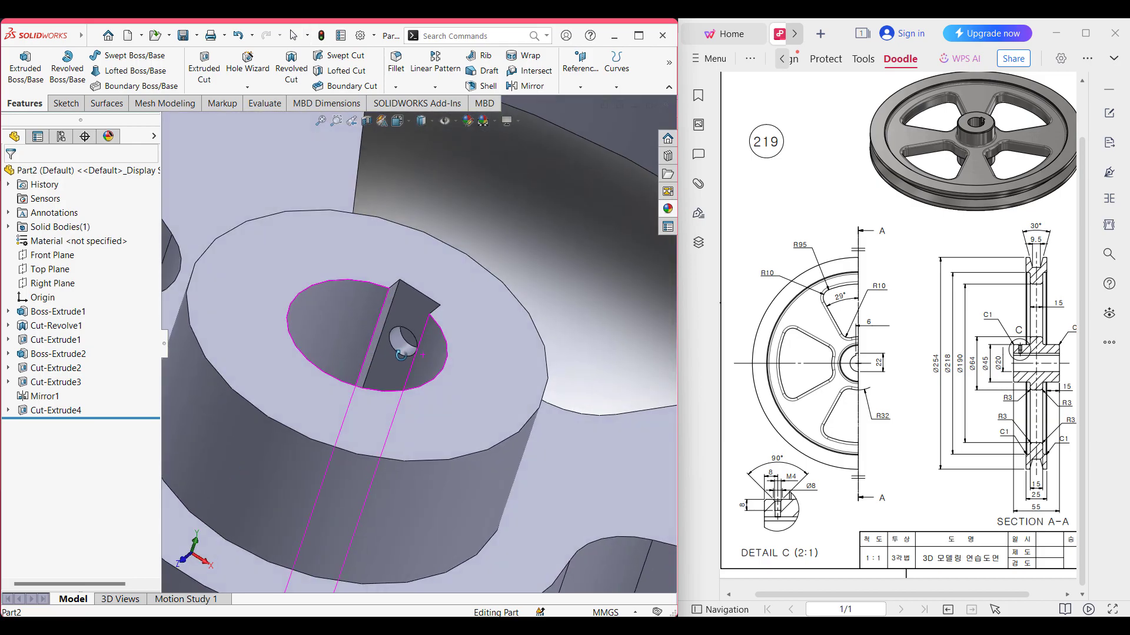
# Inspect the hole cut inside the hub bore and view the wheel from the back
pyautogui.moveTo(400, 354); pyautogui.dragTo(648, 362, button='middle')
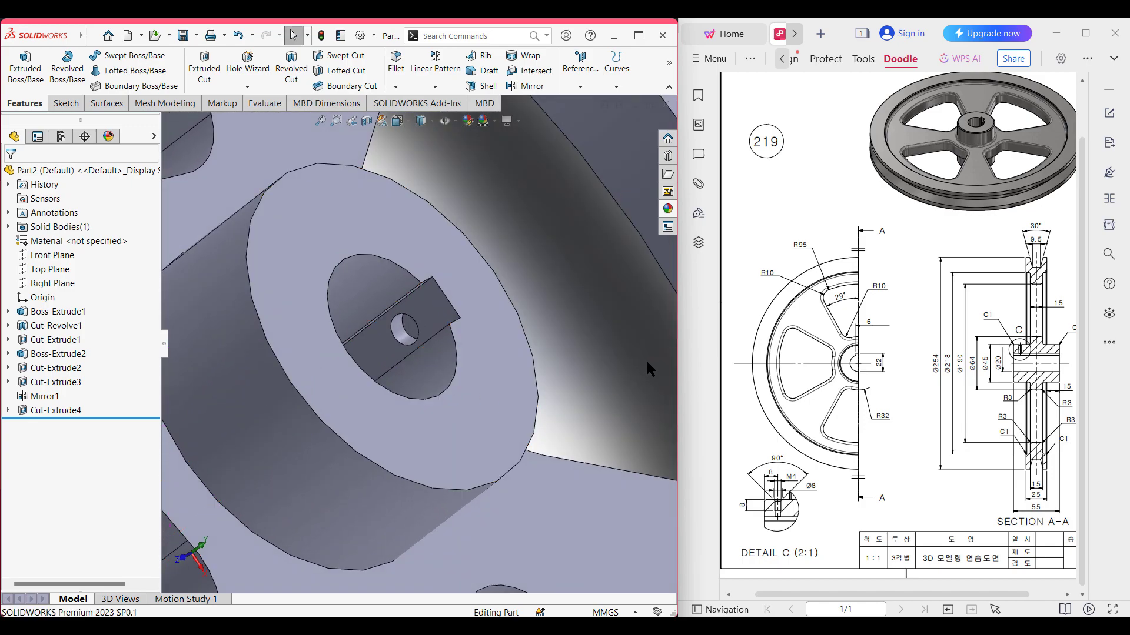
pyautogui.hotkey('ctrl', '7')
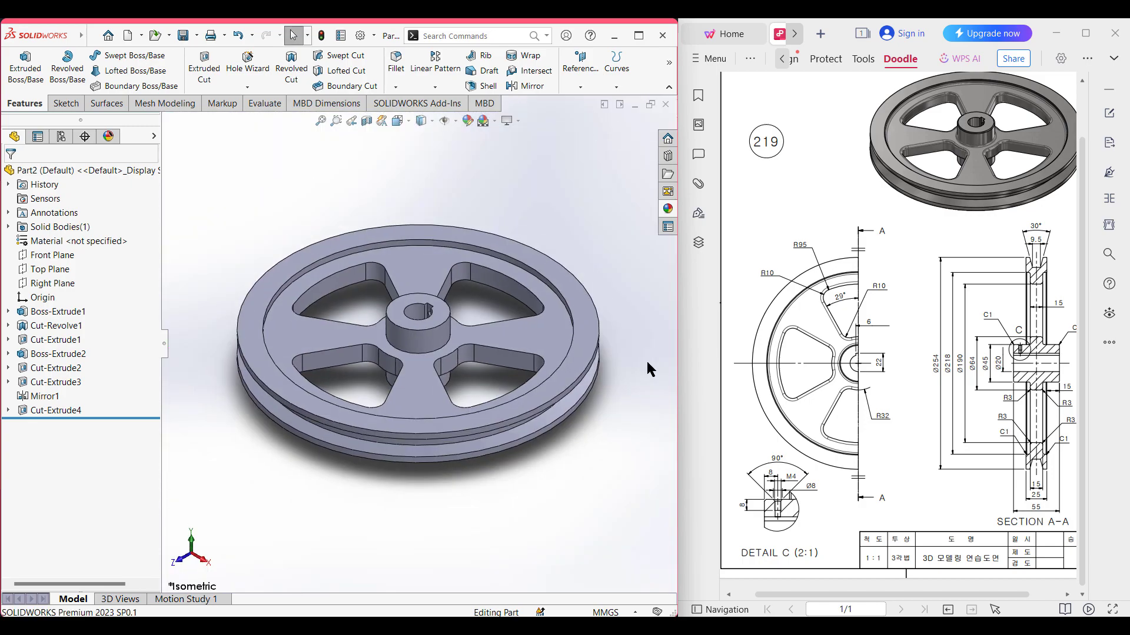
pyautogui.click(404, 119)
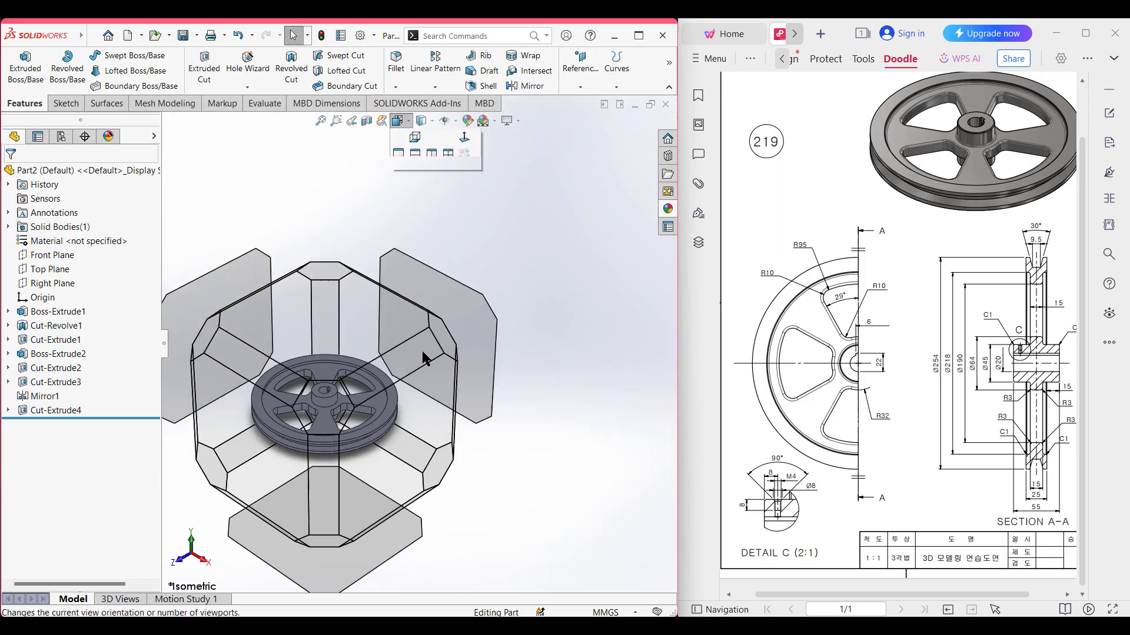
pyautogui.click(481, 325)
pyautogui.moveTo(479, 325); pyautogui.dragTo(468, 408, button='middle')
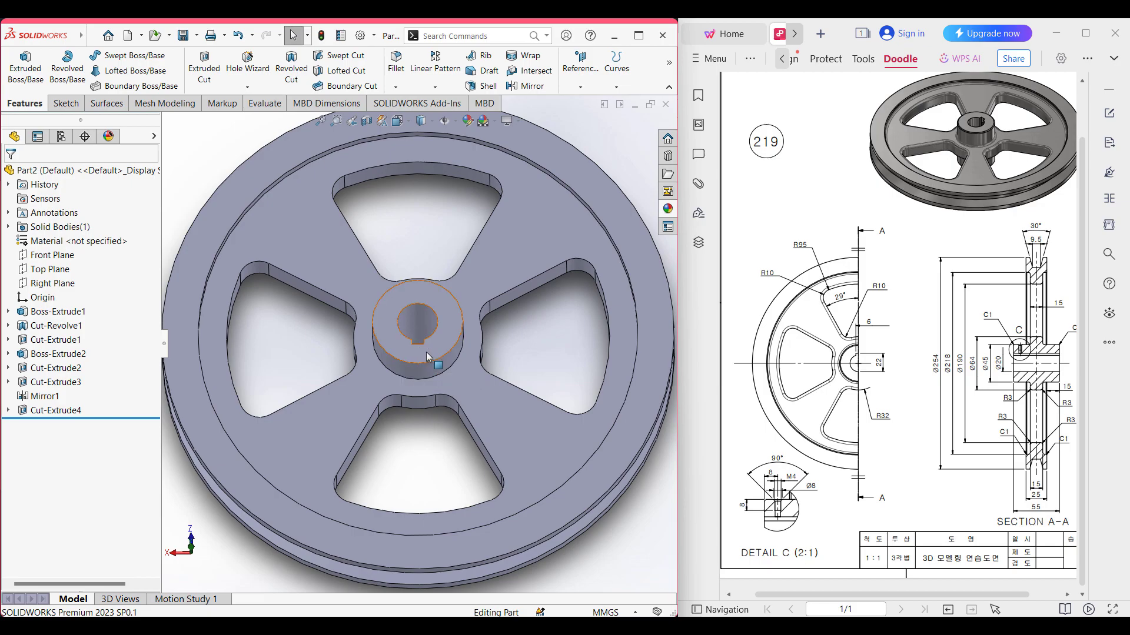
pyautogui.hotkey('ctrl', '7')
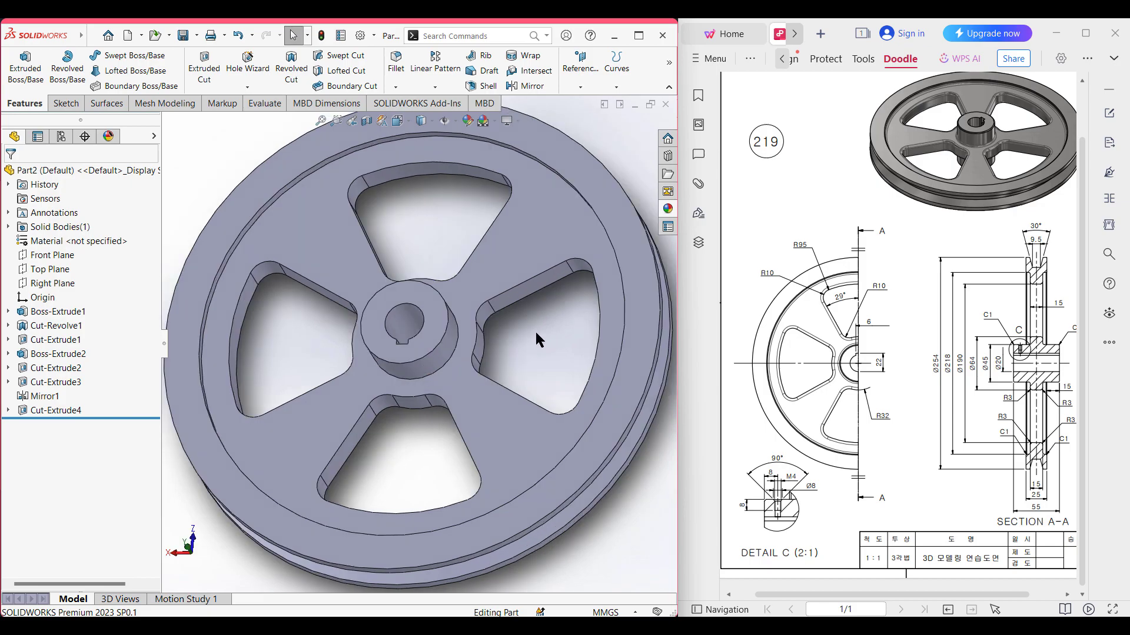
pyautogui.click(398, 121)
pyautogui.click(457, 307)
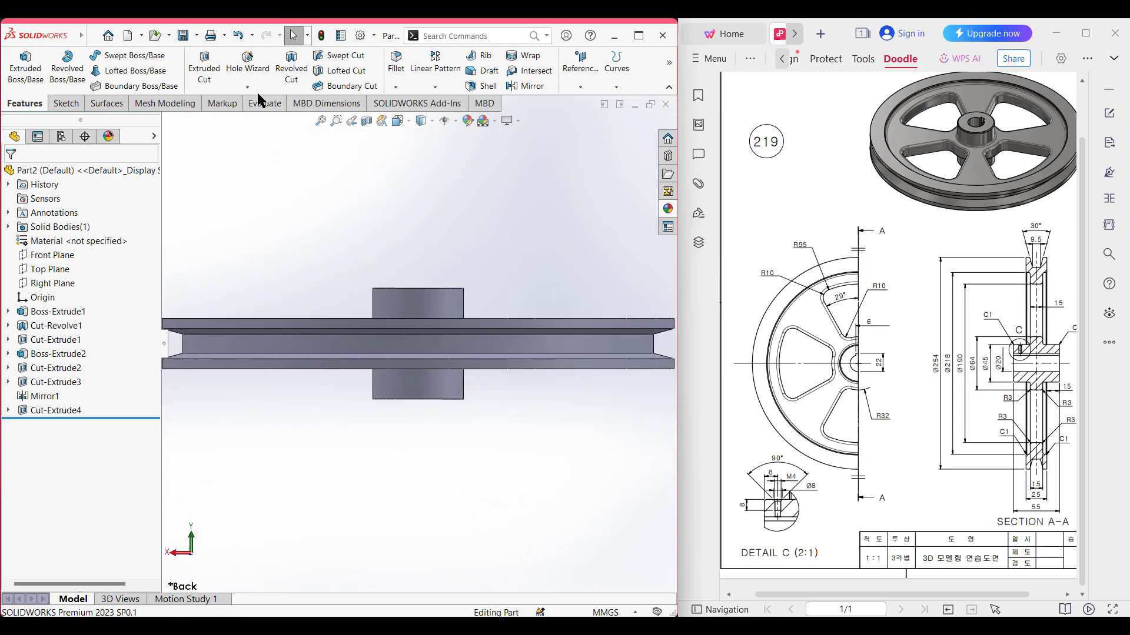
# Start a Hole Wizard legacy hole and choose the C-Sunk Drilled type
pyautogui.click(248, 70)
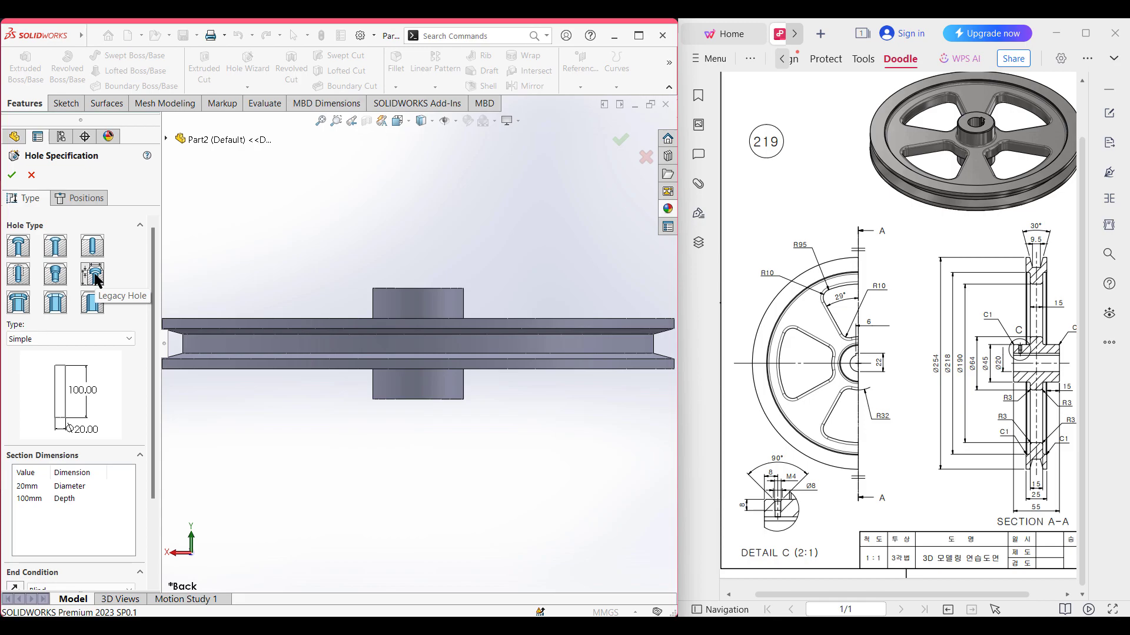
pyautogui.click(91, 339)
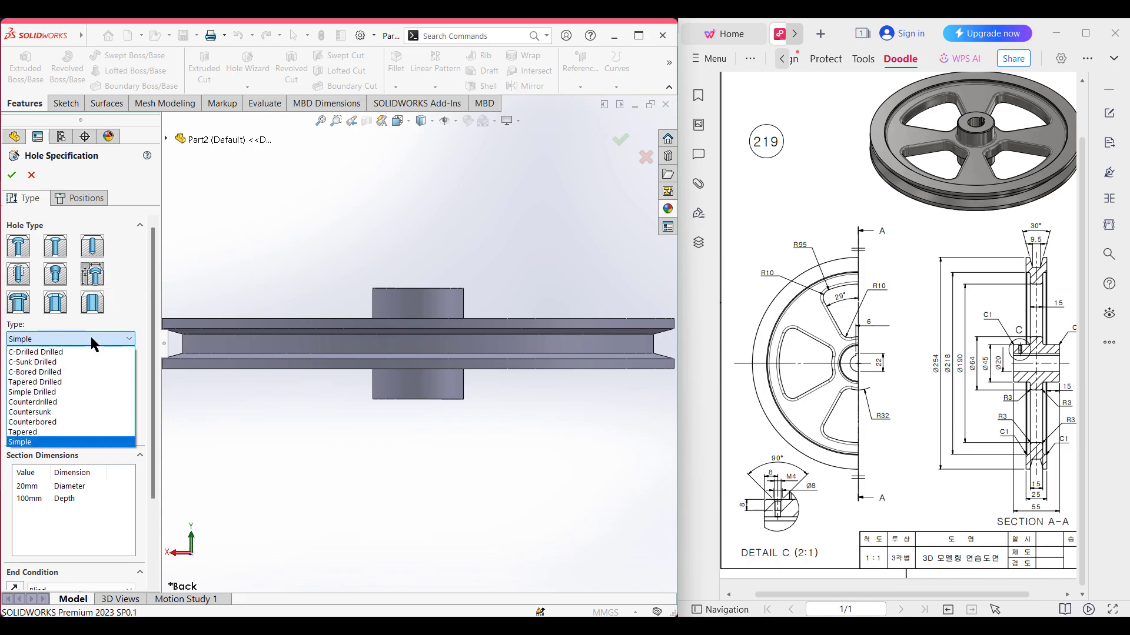
pyautogui.click(70, 362)
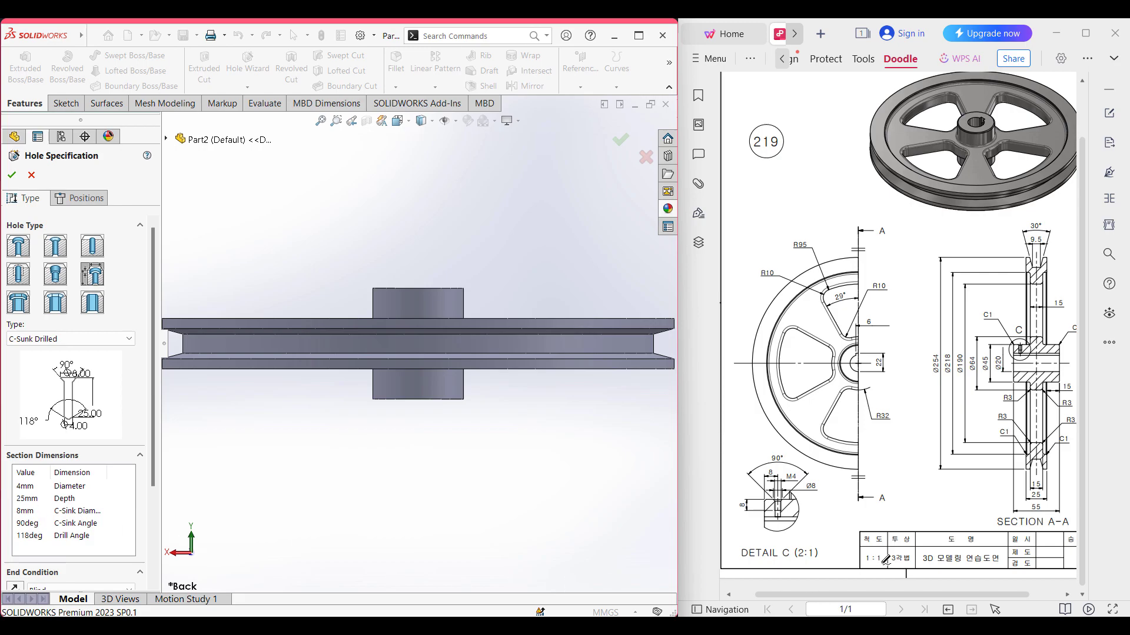
# Check the countersunk hole's diameter, depth, countersink diameter and countersink angle against Detail C of the drawing
pyautogui.moveTo(752, 495); pyautogui.dragTo(756, 493)
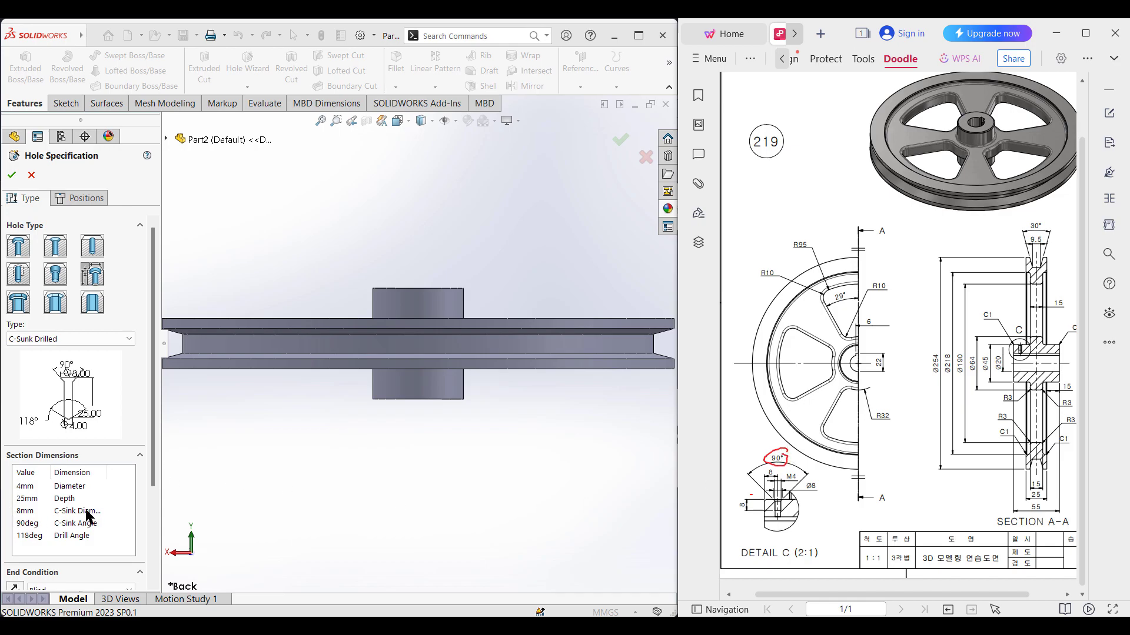
pyautogui.doubleClick(26, 511)
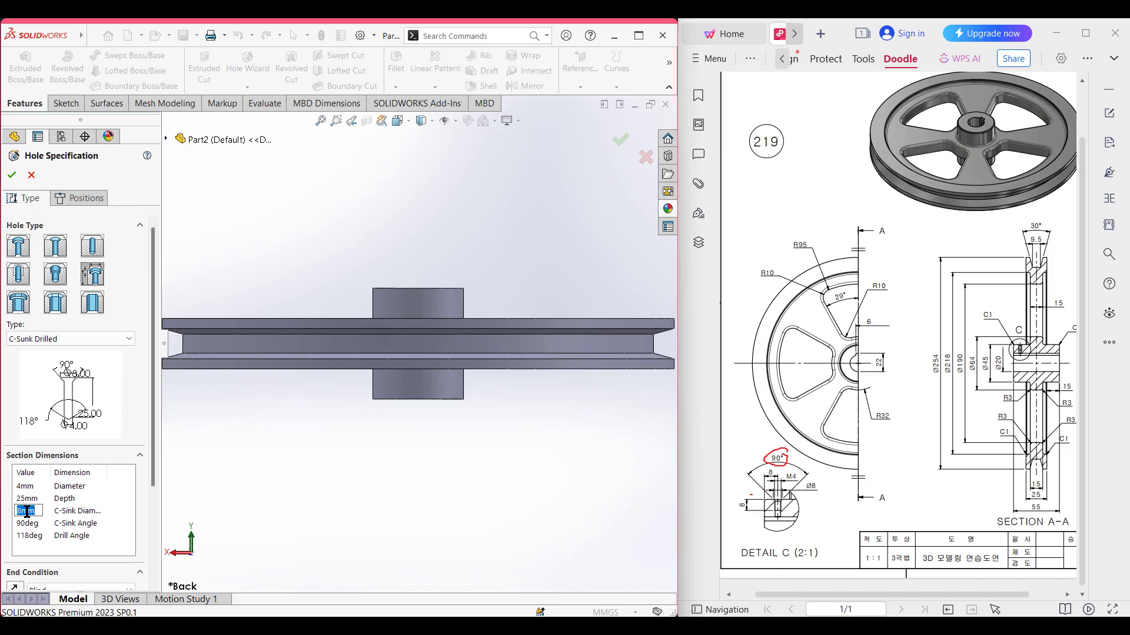
pyautogui.doubleClick(36, 523)
pyautogui.doubleClick(33, 510)
pyautogui.click(100, 542)
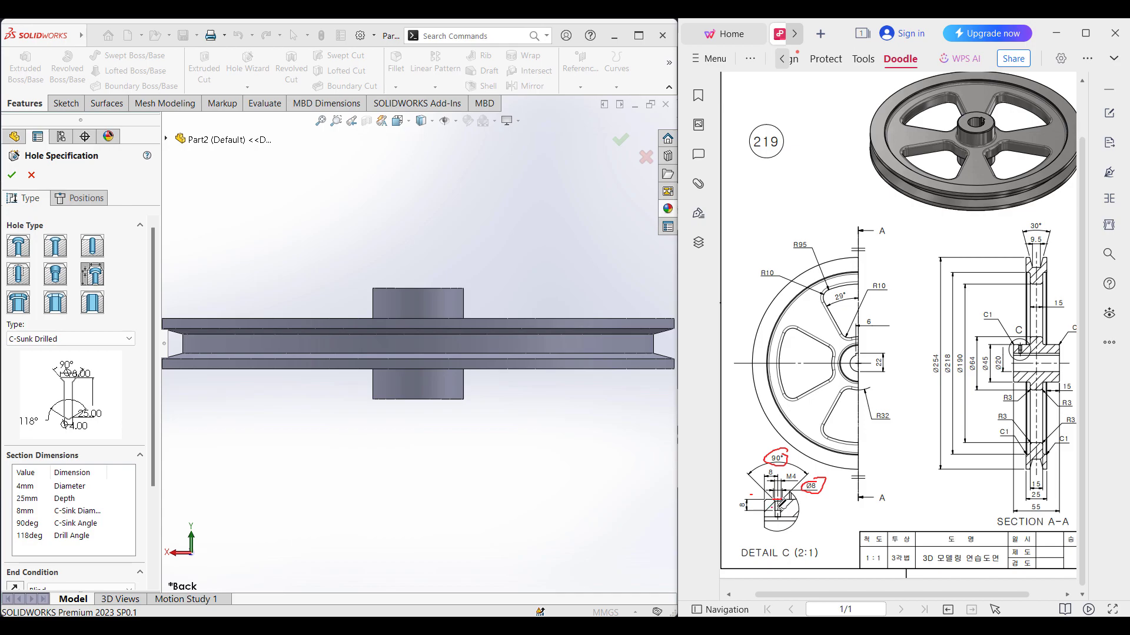
pyautogui.click(24, 486)
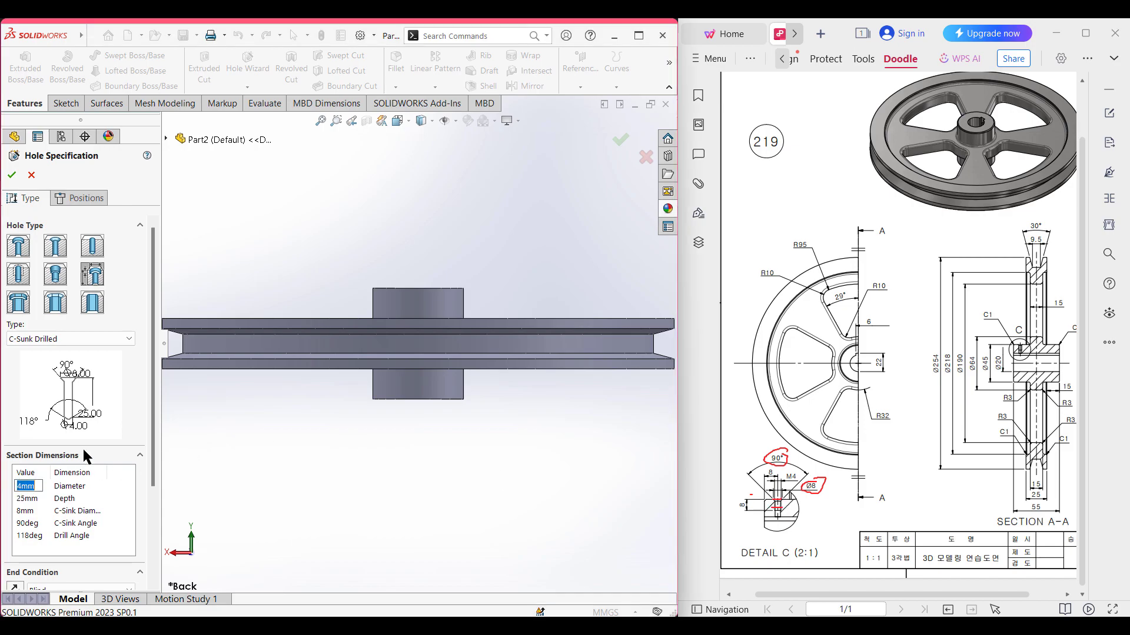
pyautogui.click(107, 435)
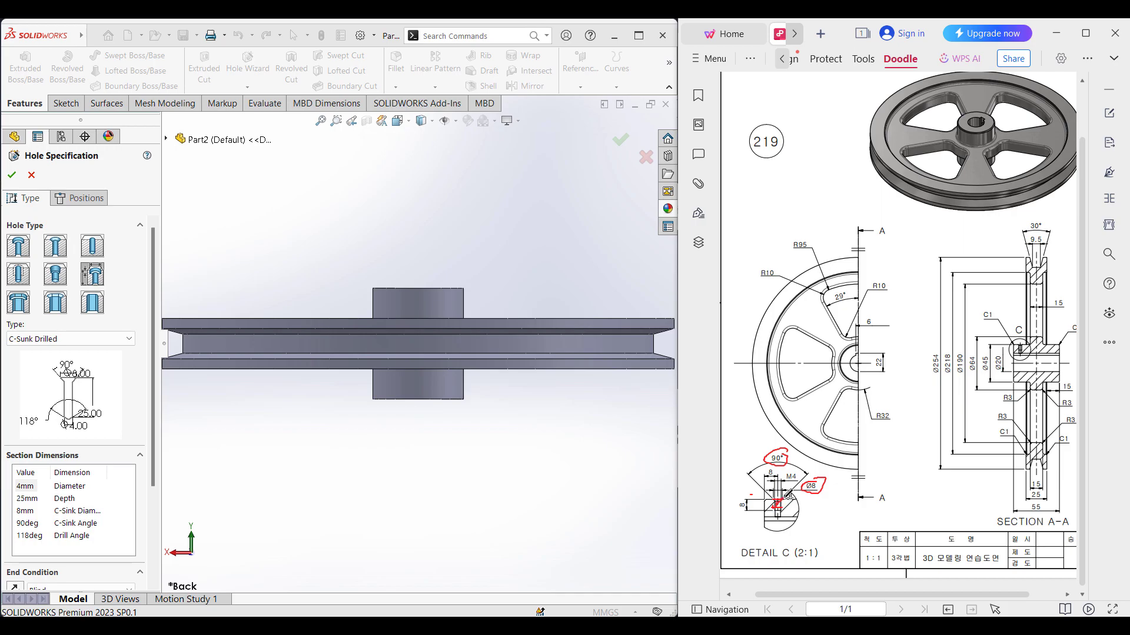
pyautogui.click(37, 498)
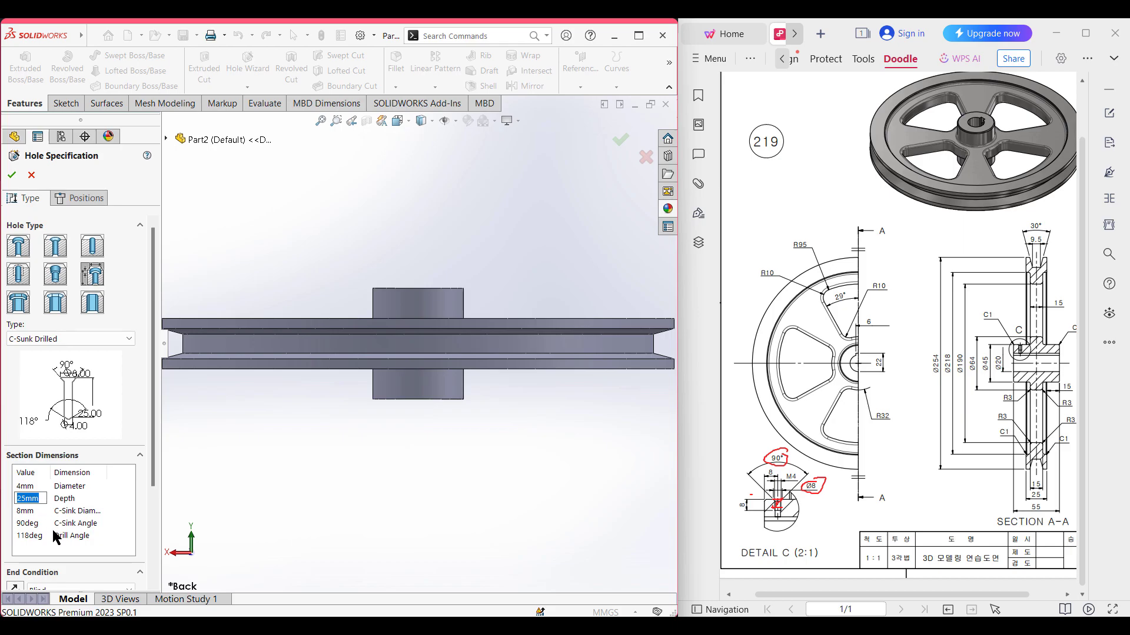
pyautogui.click(74, 545)
pyautogui.moveTo(846, 473); pyautogui.dragTo(860, 469)
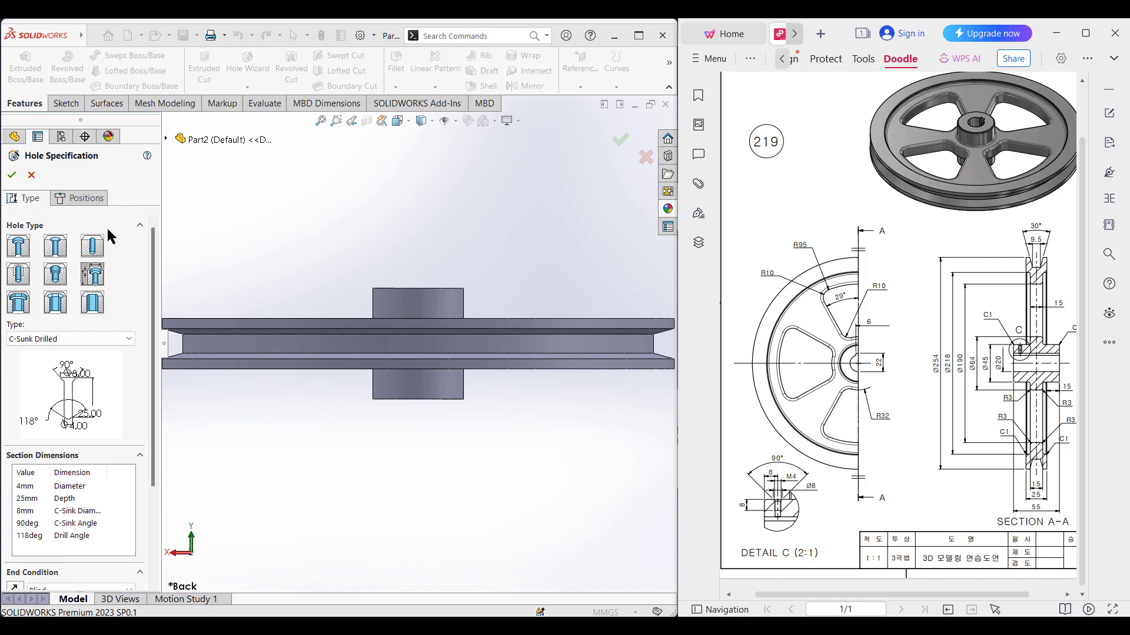
# Place the countersunk hole with a 3D sketch point on the hub's upper cylindrical face, about 18 mm above the origin
pyautogui.click(80, 196)
pyautogui.click(76, 325)
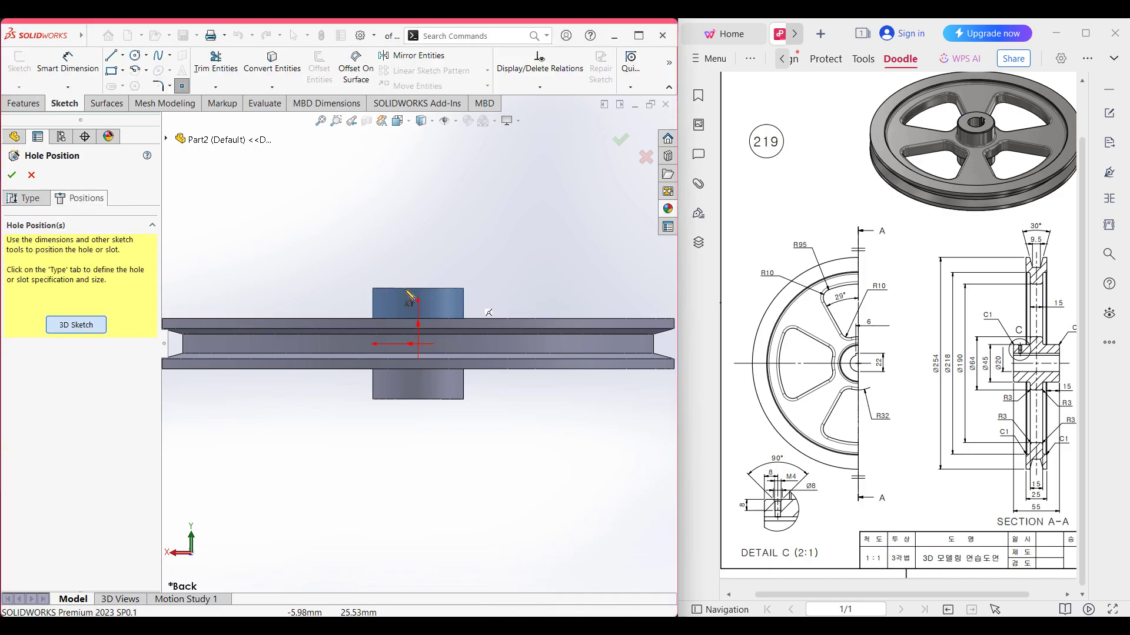
pyautogui.scroll(3, 414, 384)
pyautogui.scroll(-10, 420, 325)
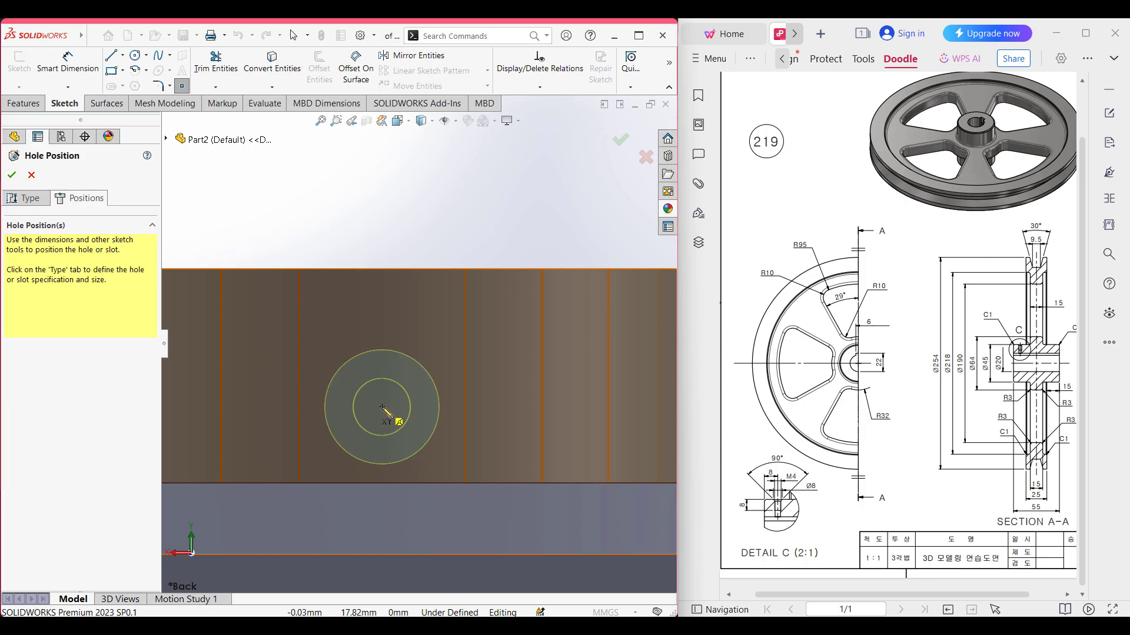
pyautogui.click(383, 408)
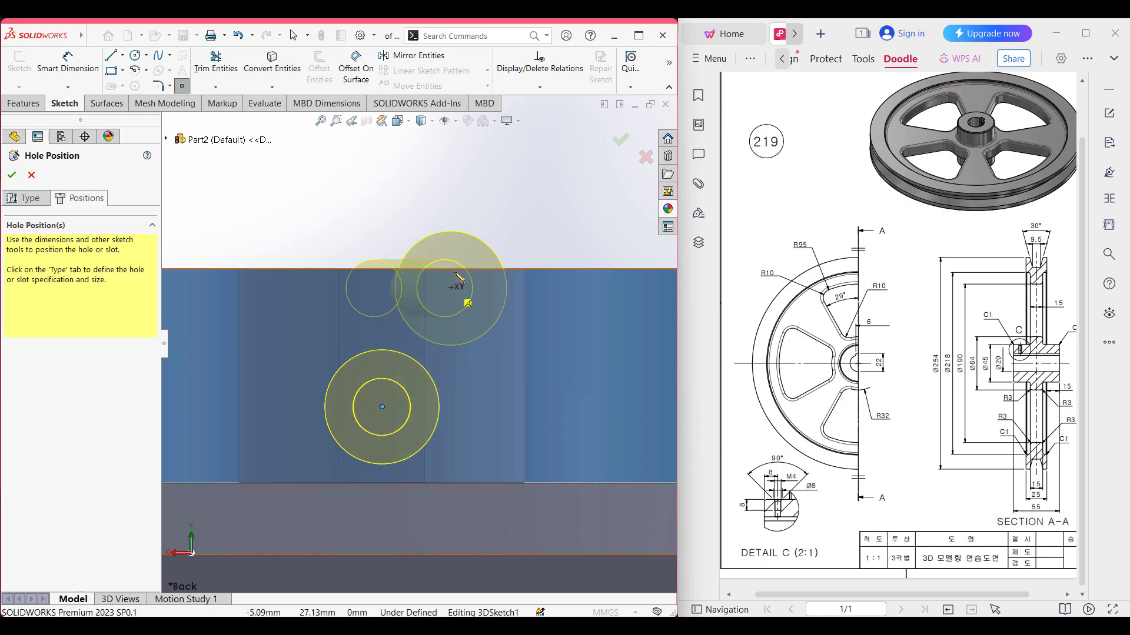
# Switch the model's display style to Wireframe to expose the existing hole inside the hub
pyautogui.scroll(5, 458, 296)
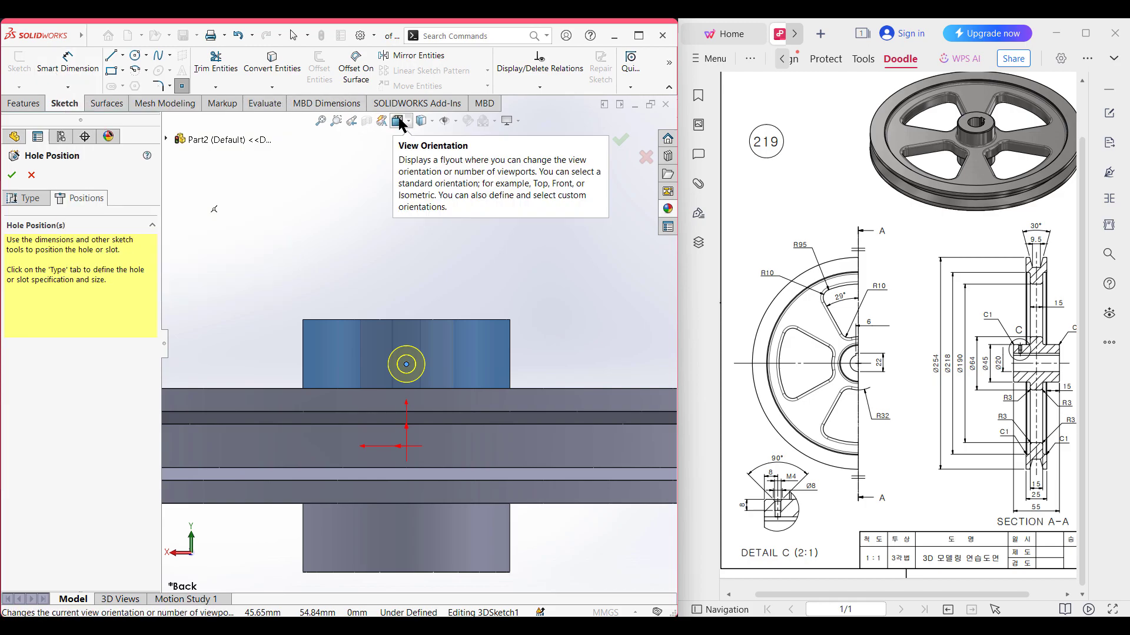
pyautogui.click(425, 121)
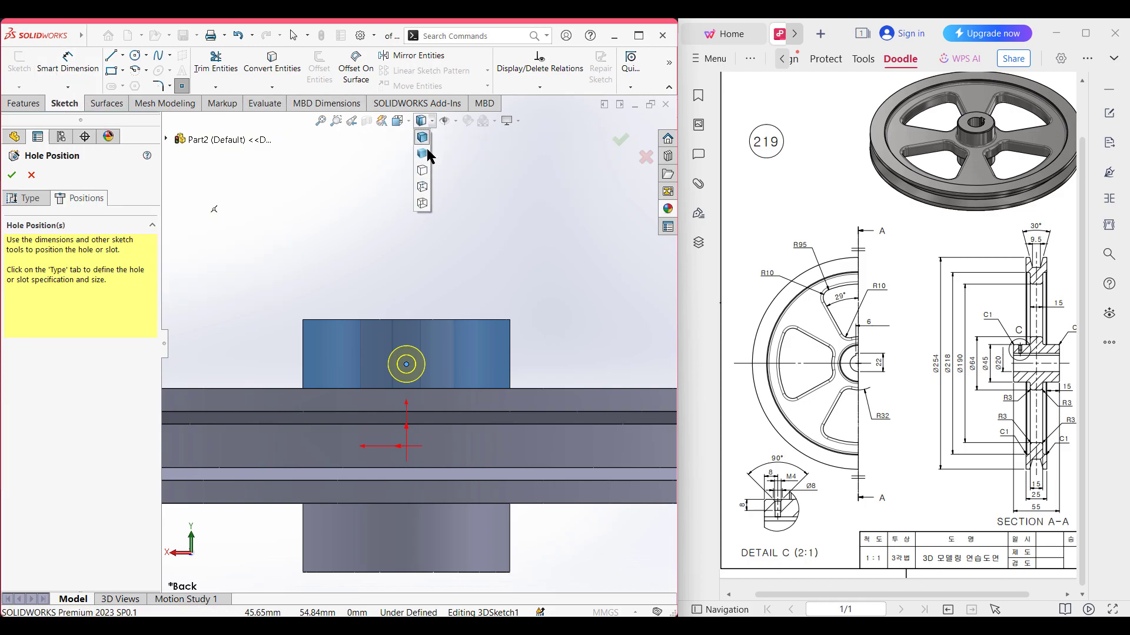
pyautogui.click(424, 203)
pyautogui.scroll(2, 410, 365)
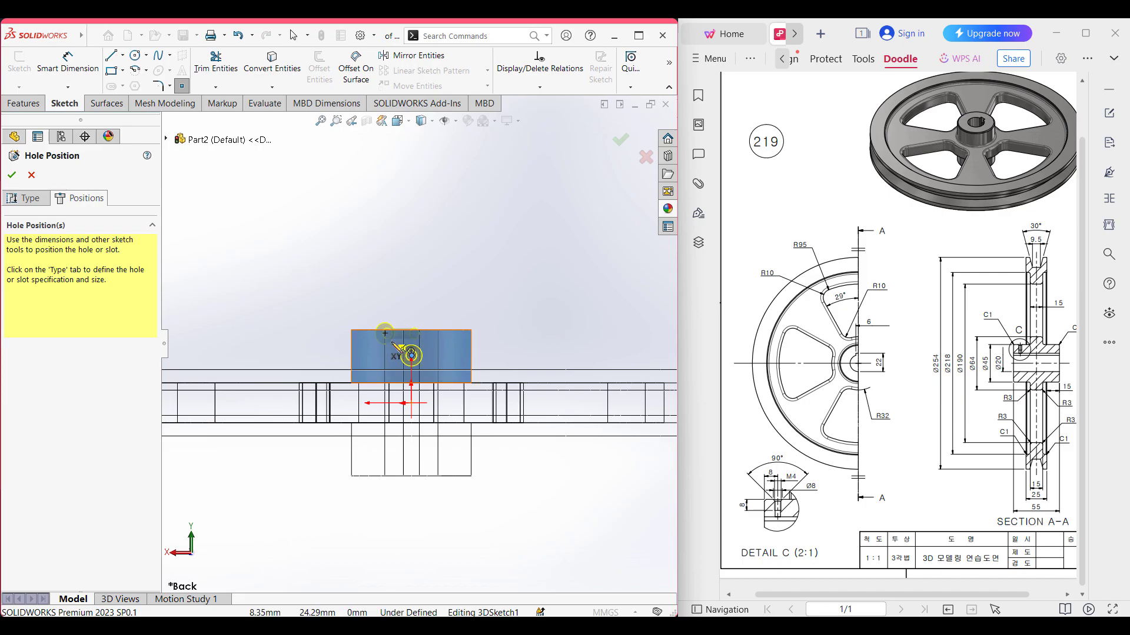
pyautogui.scroll(-3, 389, 341)
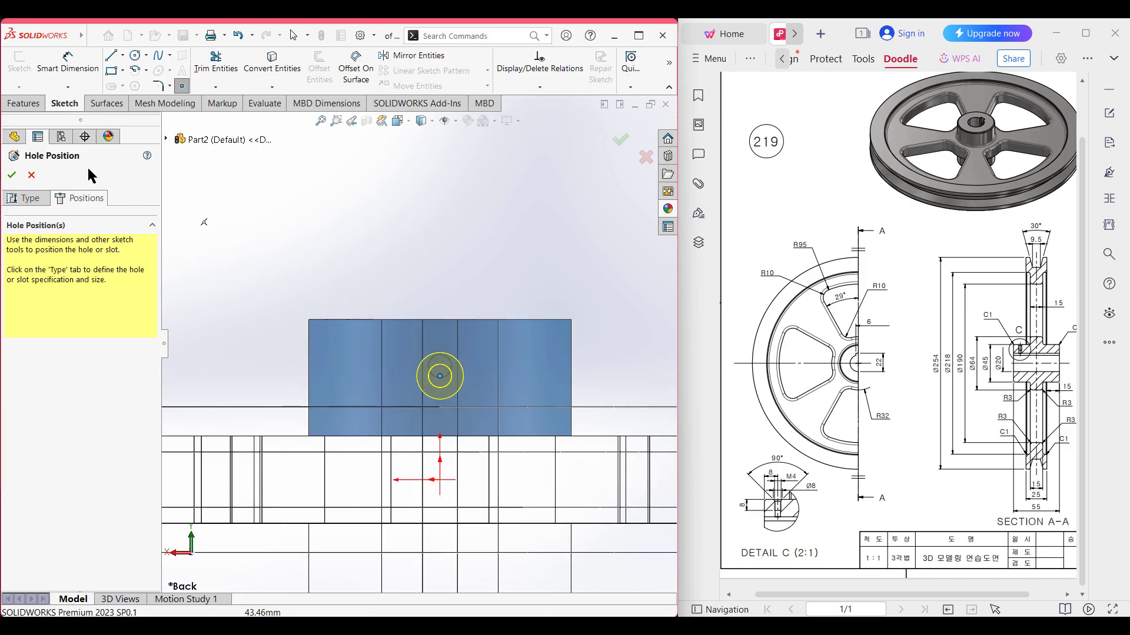
pyautogui.click(440, 376)
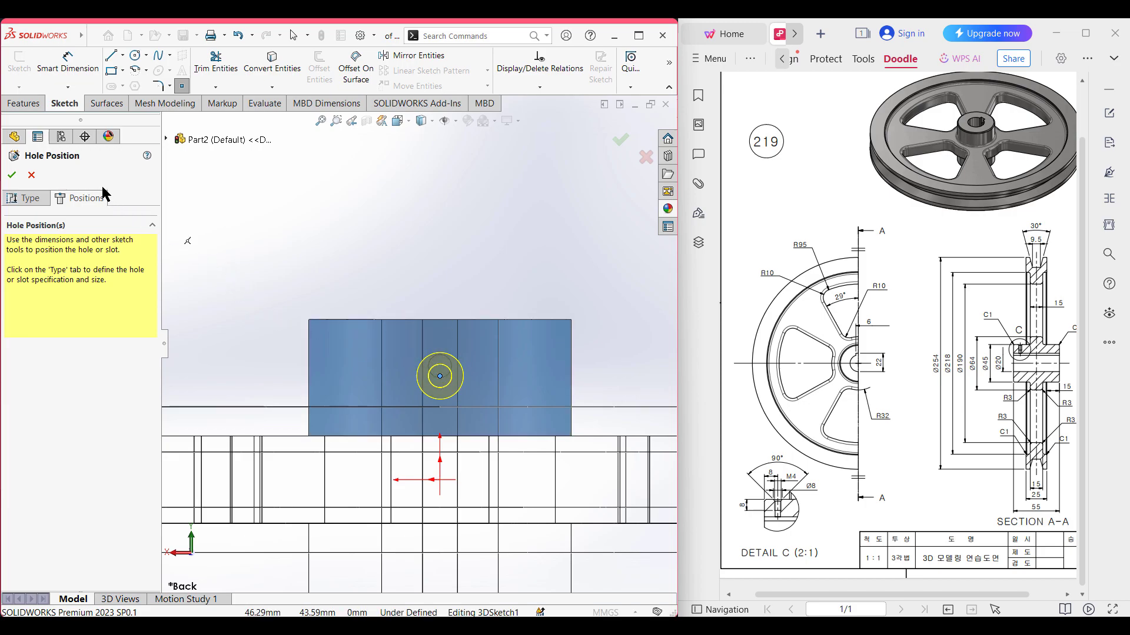
pyautogui.click(67, 65)
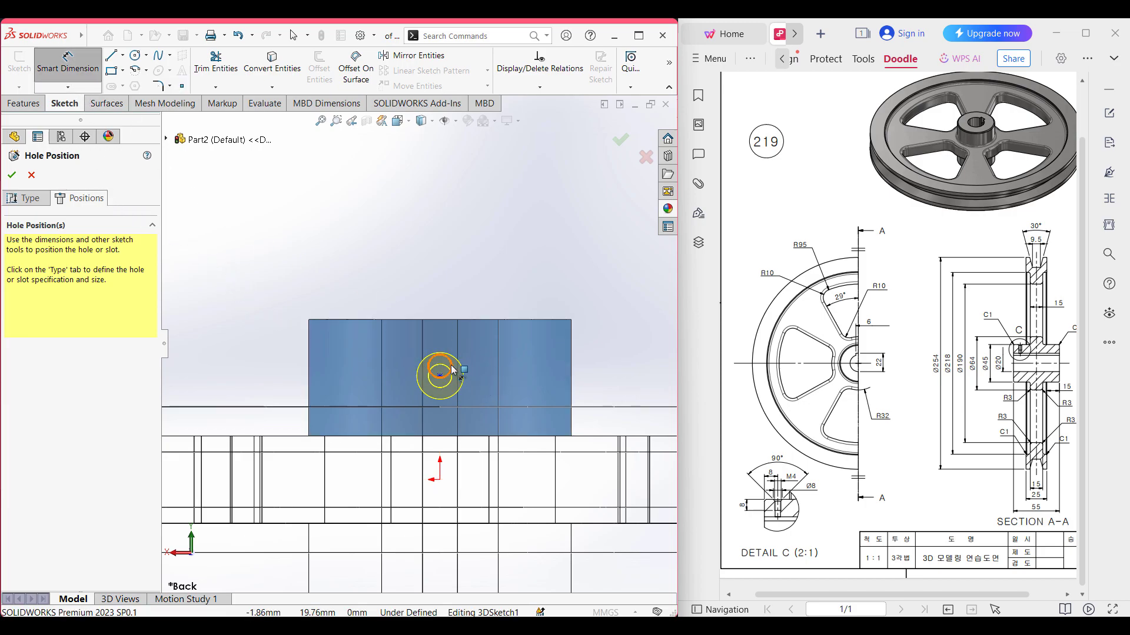
pyautogui.scroll(1, 452, 372)
pyautogui.scroll(-5, 452, 372)
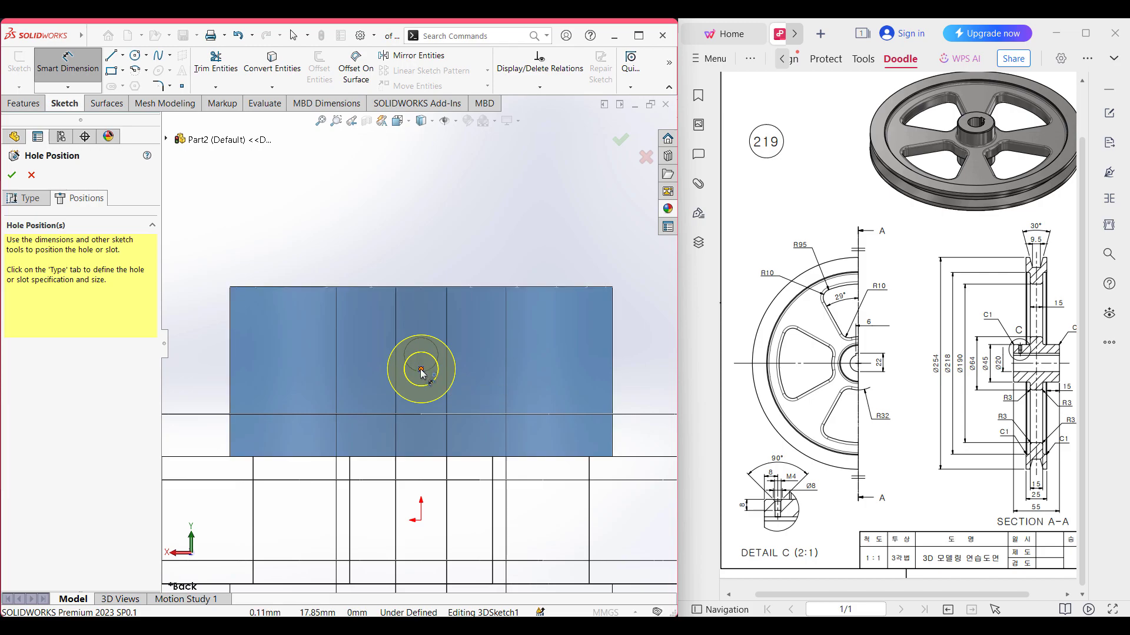
pyautogui.click(422, 363)
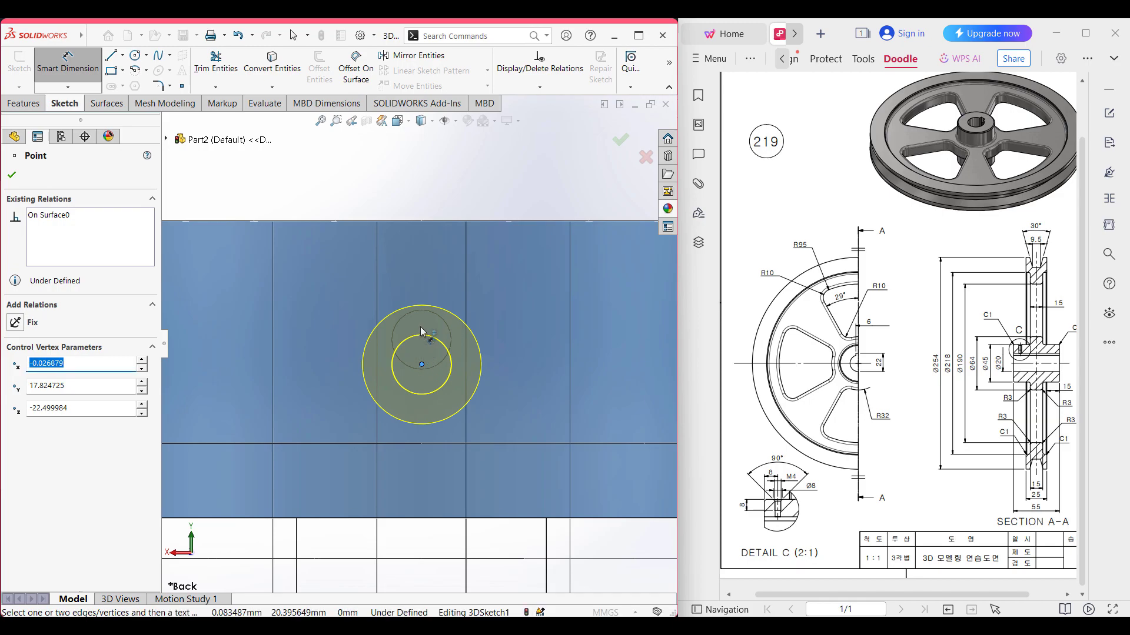
pyautogui.press('Escape')
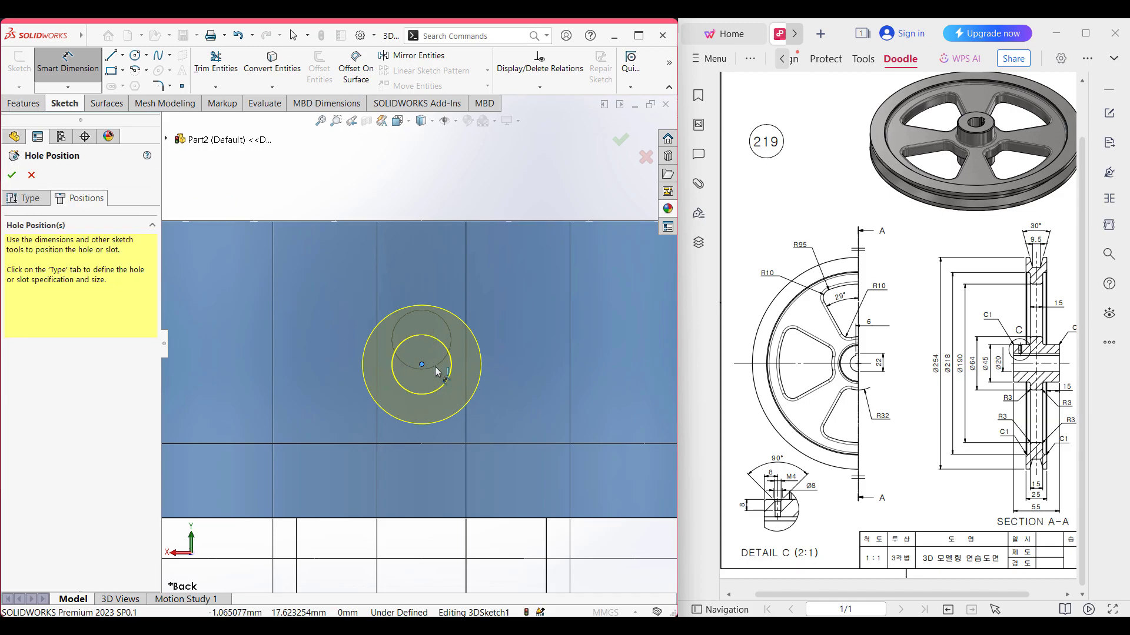
pyautogui.click(423, 366)
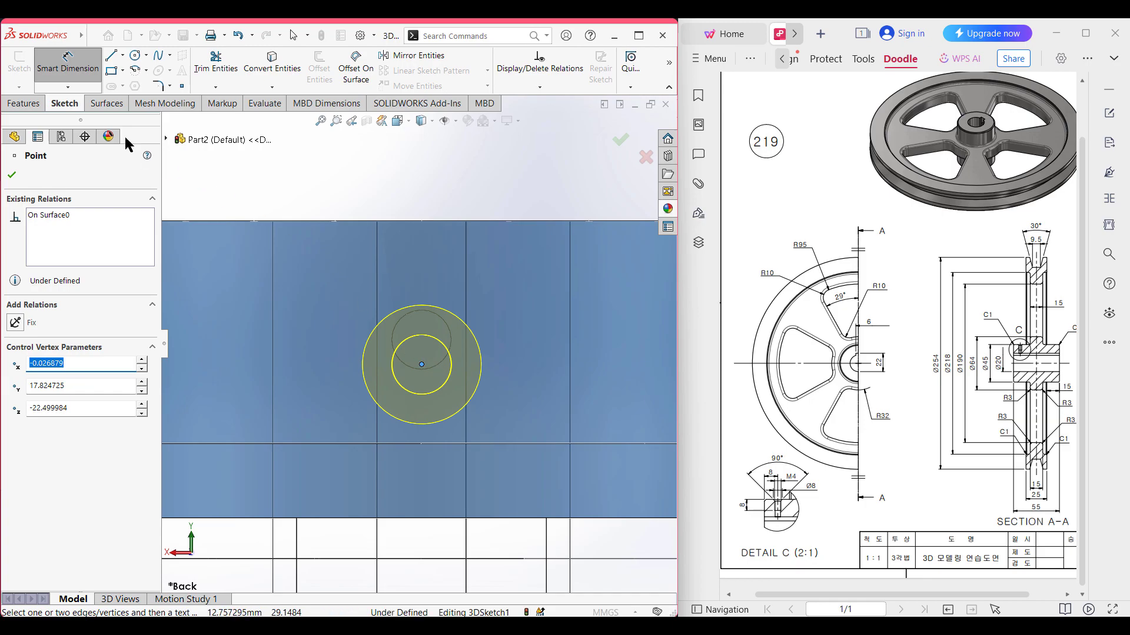
pyautogui.click(68, 66)
# Move the countersunk hole's position point up close to the centre of the existing 4 mm hole
pyautogui.moveTo(421, 365); pyautogui.dragTo(425, 342)
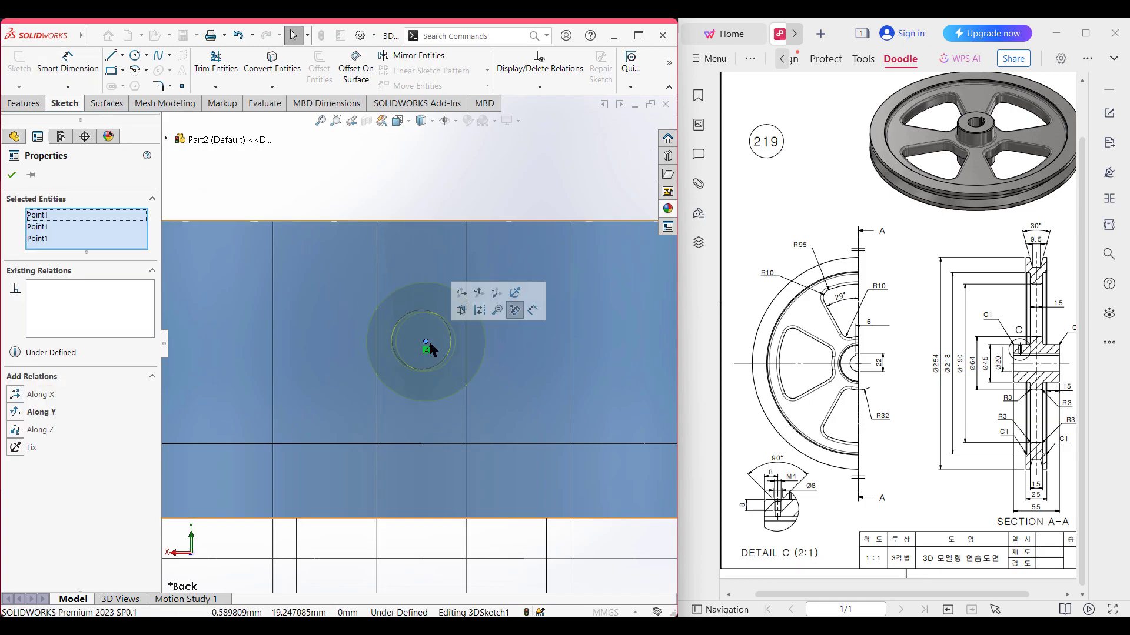
pyautogui.click(423, 340)
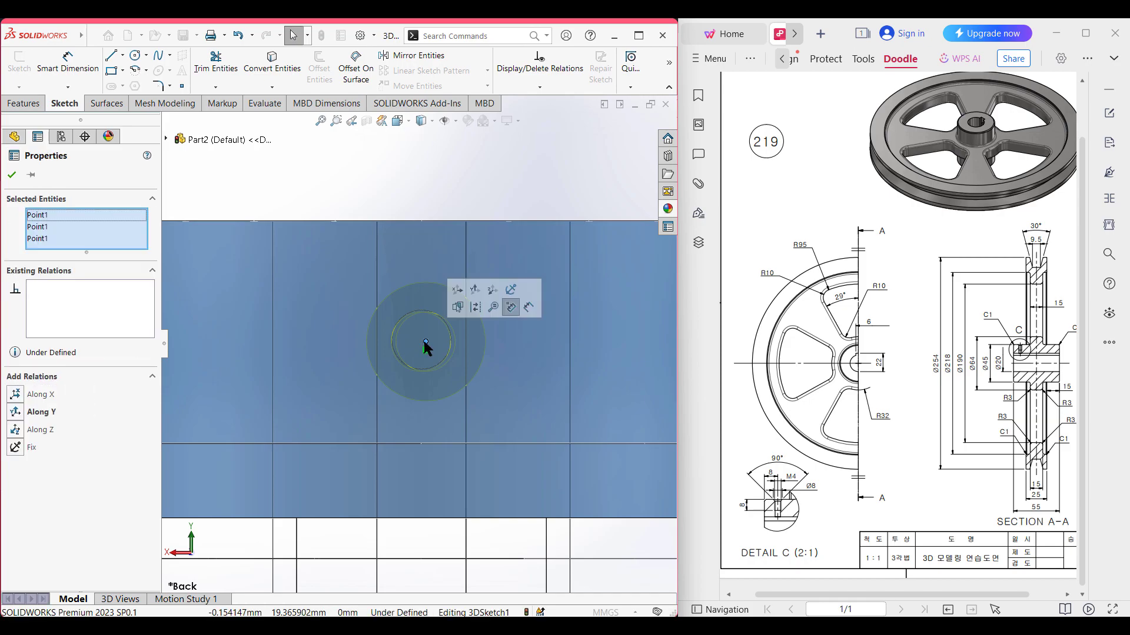
pyautogui.moveTo(425, 339)
pyautogui.mouseDown()
pyautogui.moveTo(411, 341)
pyautogui.moveTo(422, 342)
pyautogui.mouseUp()
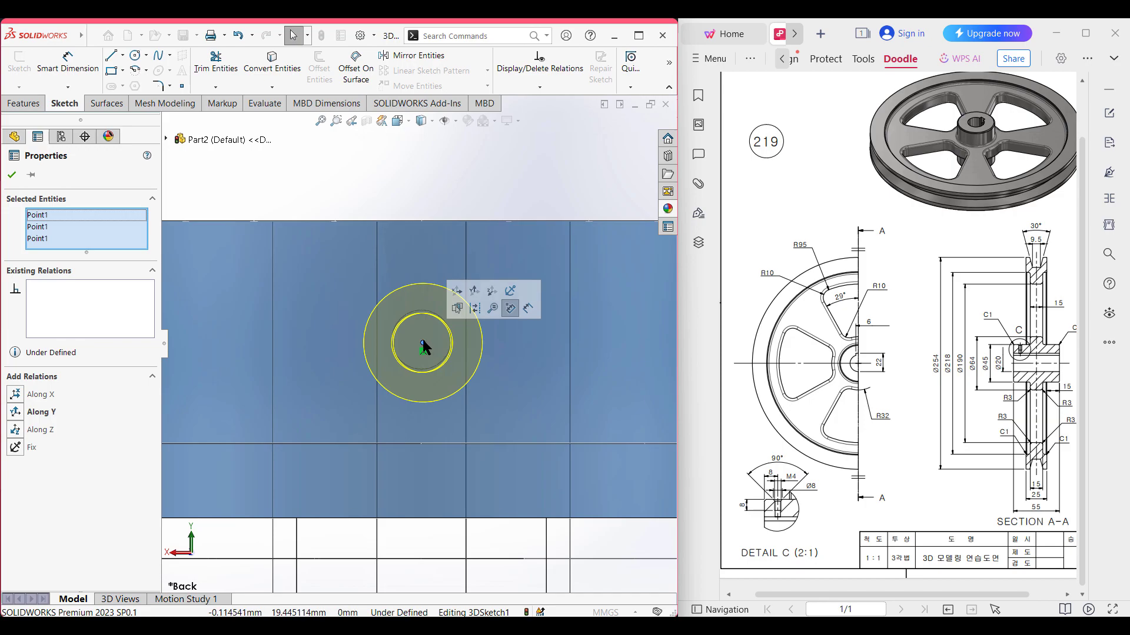
# Add a Concentric relation between the existing 4 mm hole's circular edge and the countersunk hole's position point
pyautogui.scroll(1, 423, 344)
pyautogui.scroll(-4, 423, 341)
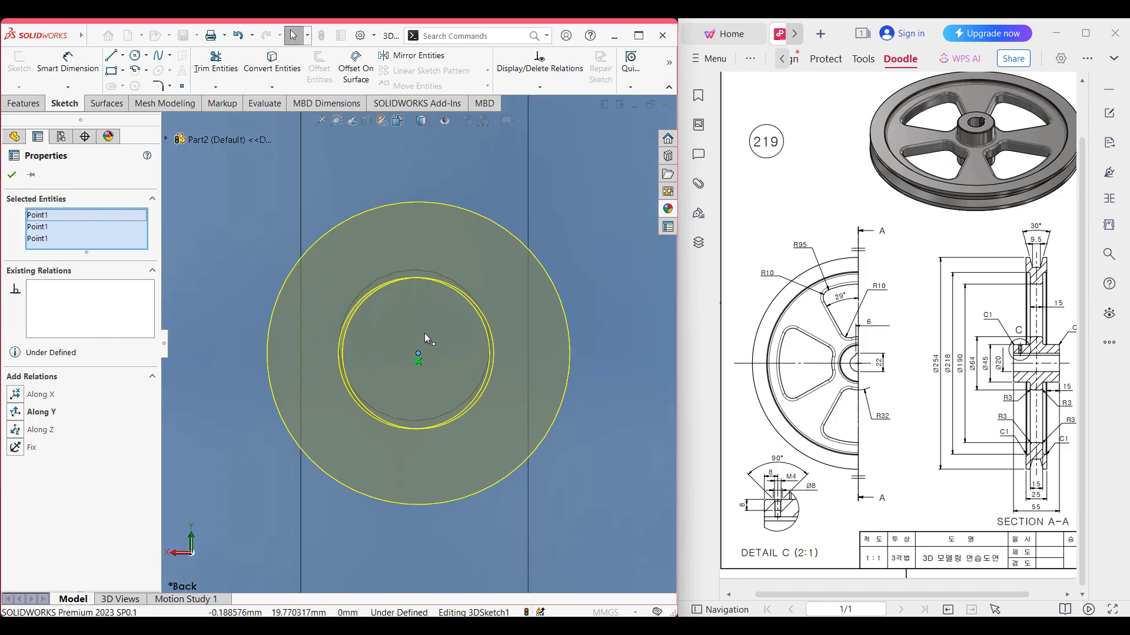
pyautogui.click(423, 422)
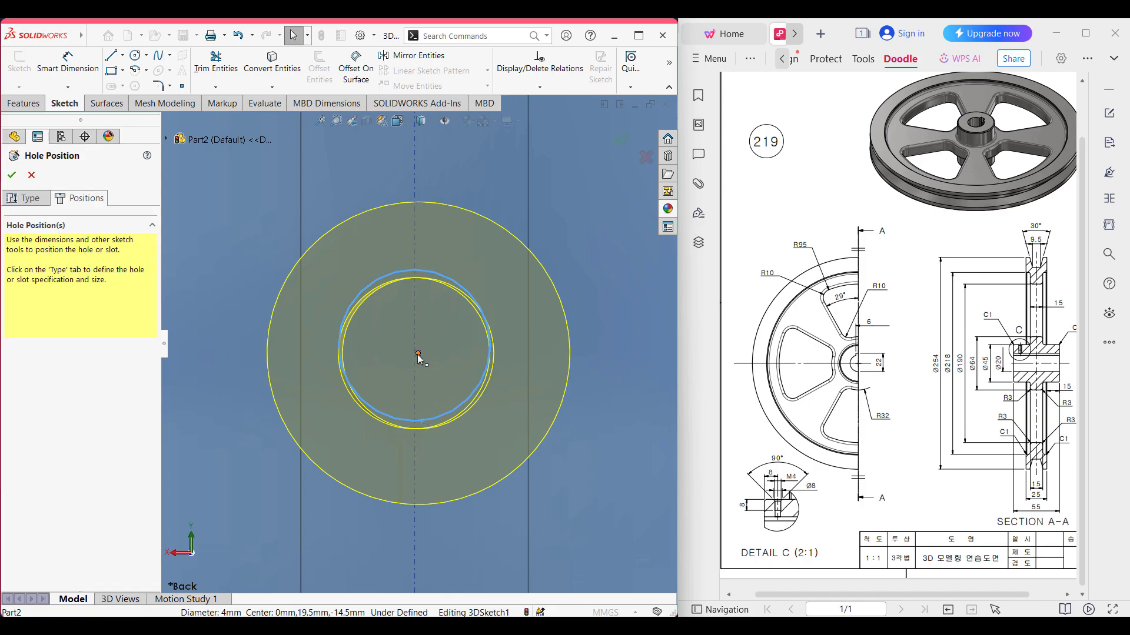
pyautogui.keyDown('ctrl'); pyautogui.click(418, 354); pyautogui.keyUp('ctrl')
pyautogui.click(49, 384)
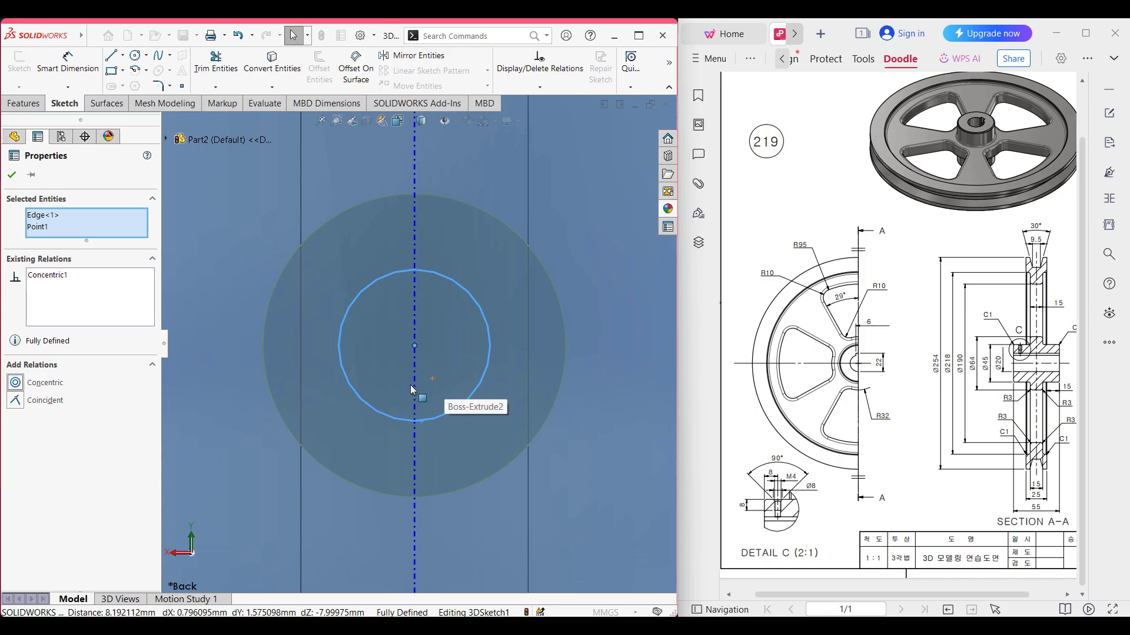
# Accept the position point's relation and finish the countersunk hole on the hub
pyautogui.press('f')
pyautogui.moveTo(294, 356); pyautogui.dragTo(362, 329, button='middle')
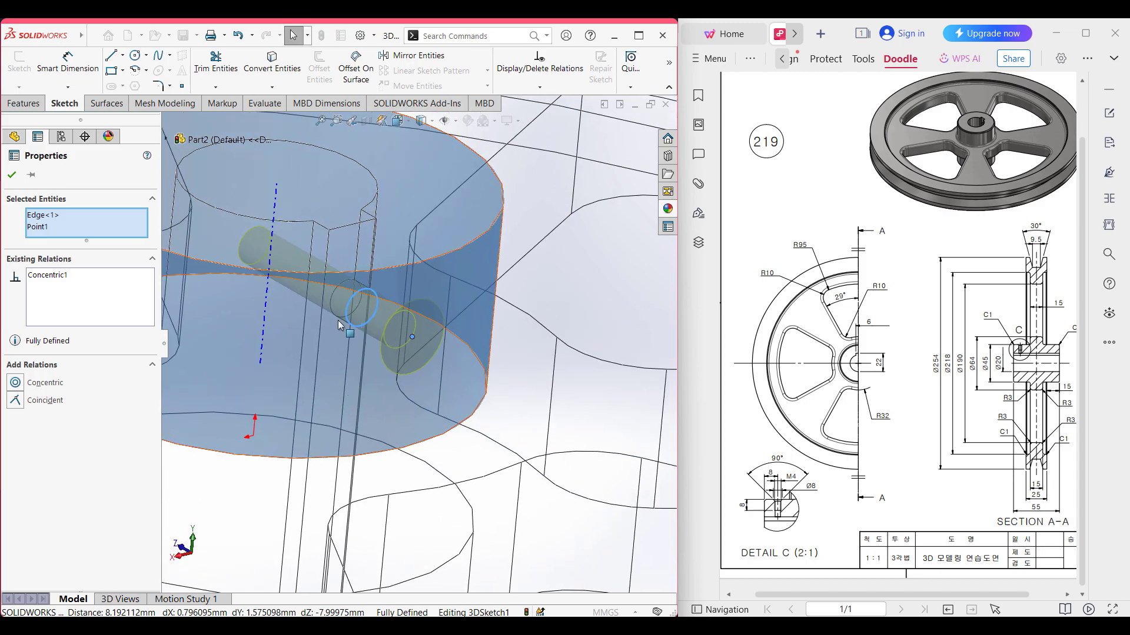
pyautogui.click(11, 175)
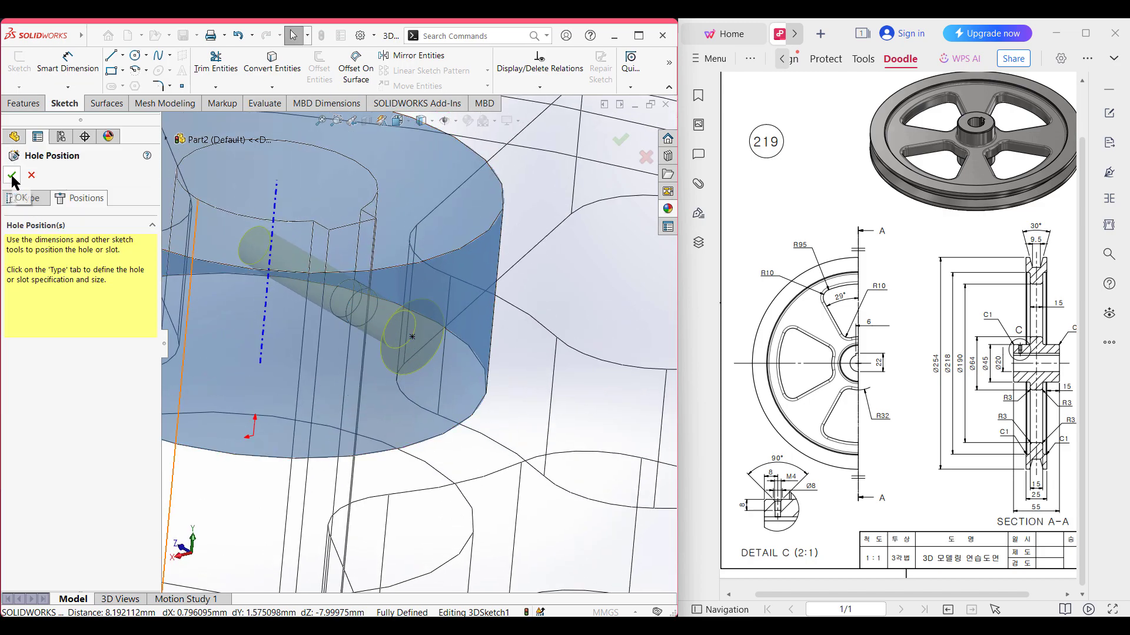
pyautogui.press('Return')
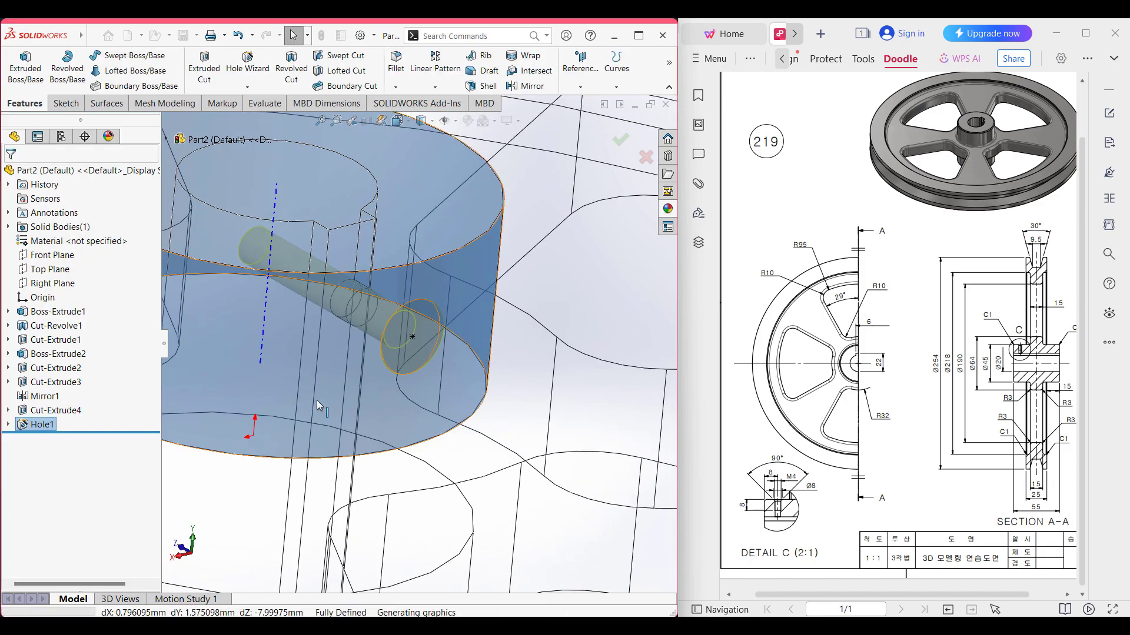
# Switch the model's display style back to Shaded With Edges and return the wheel to an isometric view
pyautogui.scroll(2, 324, 404)
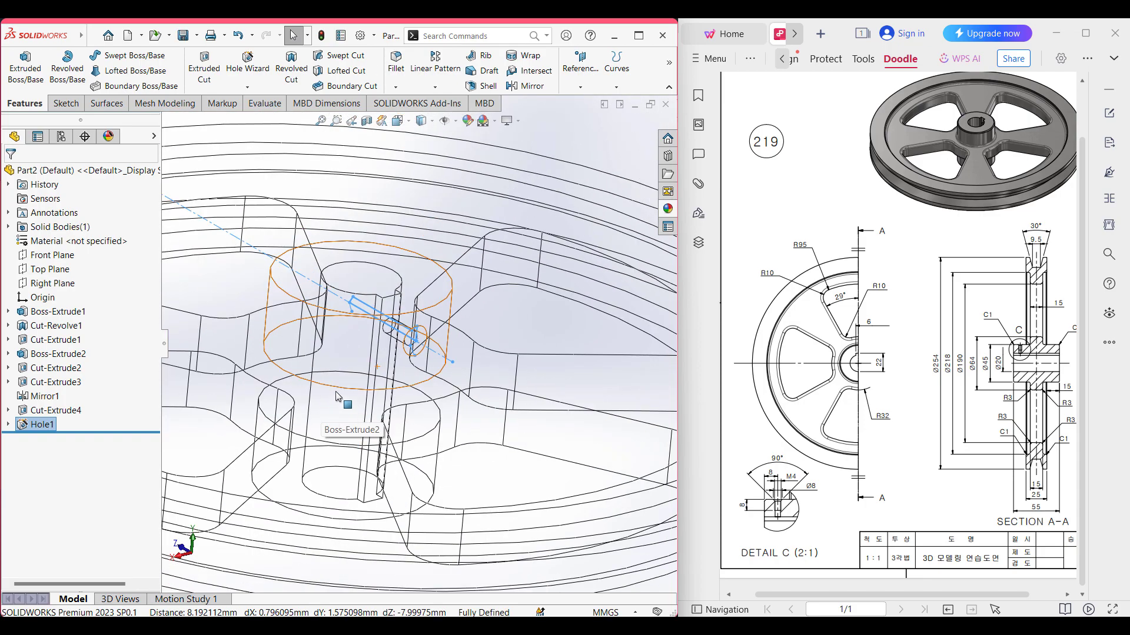
pyautogui.moveTo(330, 432); pyautogui.dragTo(317, 472, button='middle')
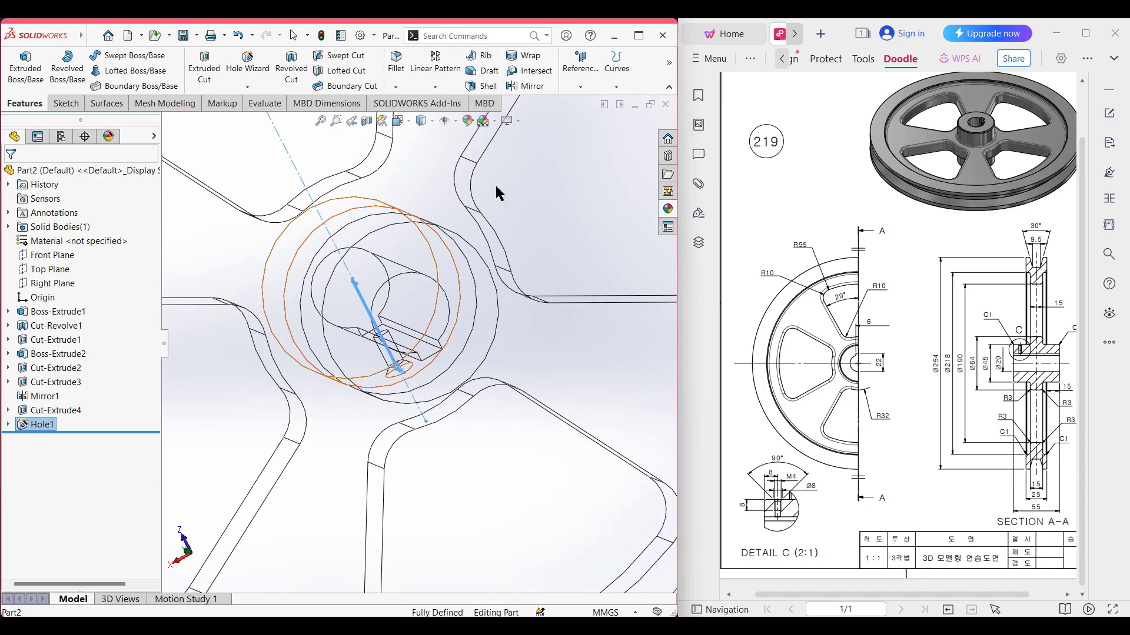
pyautogui.click(429, 121)
pyautogui.click(421, 138)
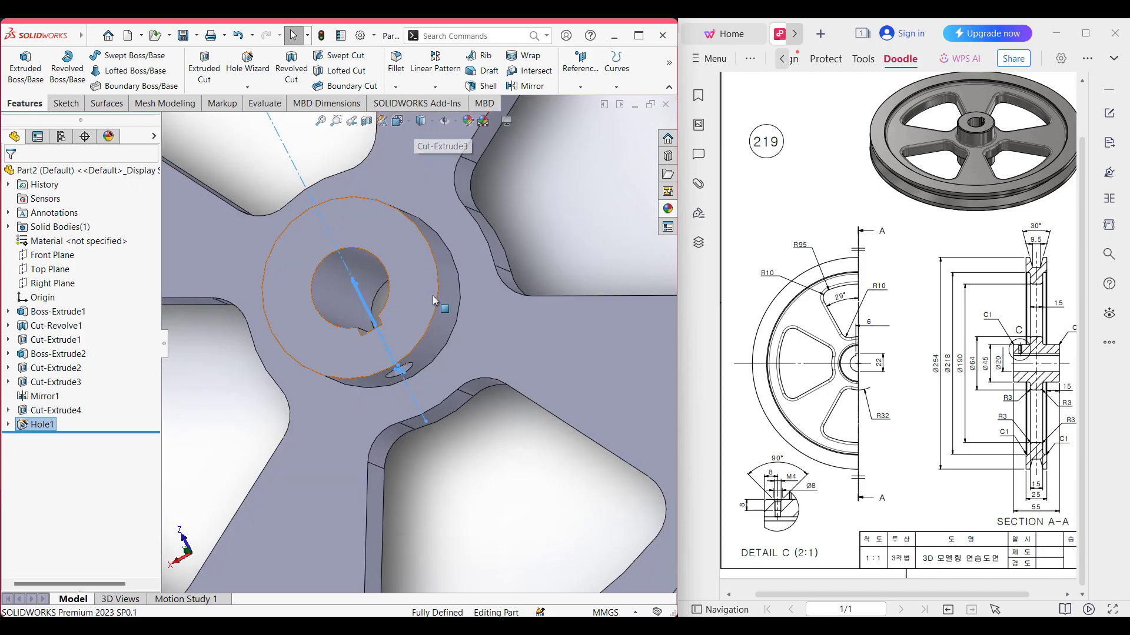
pyautogui.scroll(3, 433, 296)
pyautogui.moveTo(431, 299); pyautogui.dragTo(435, 419, button='middle')
pyautogui.scroll(-6, 409, 365)
pyautogui.moveTo(430, 441); pyautogui.dragTo(516, 527, button='middle')
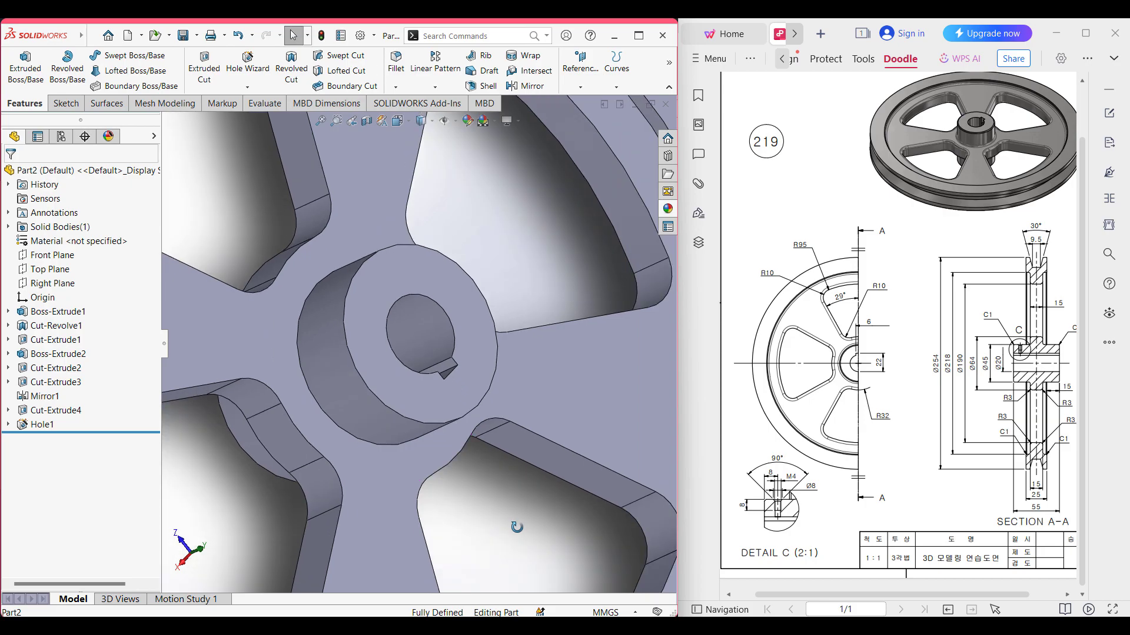
pyautogui.hotkey('ctrl', '7')
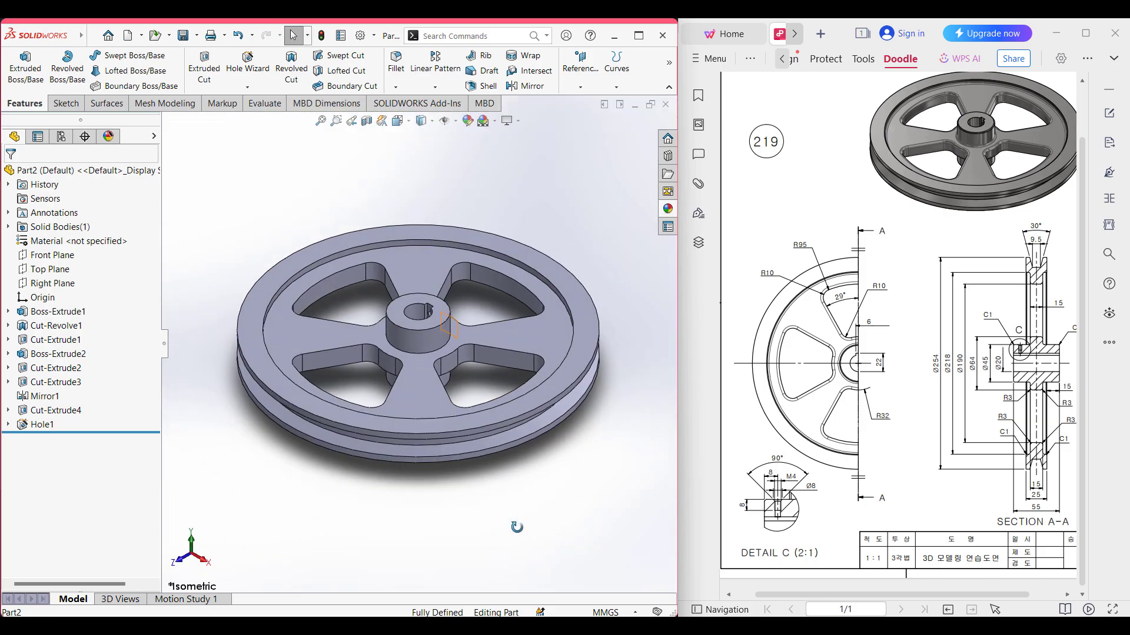
# Edit the countersunk hole feature and set its depth to 8 mm
pyautogui.rightClick(37, 424)
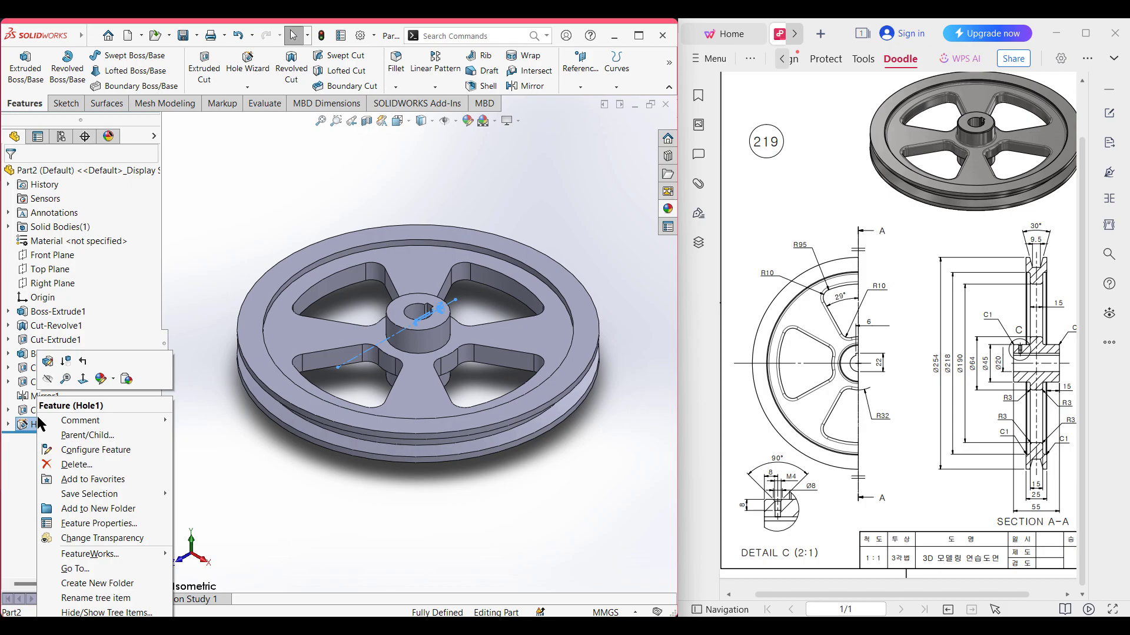
pyautogui.click(49, 362)
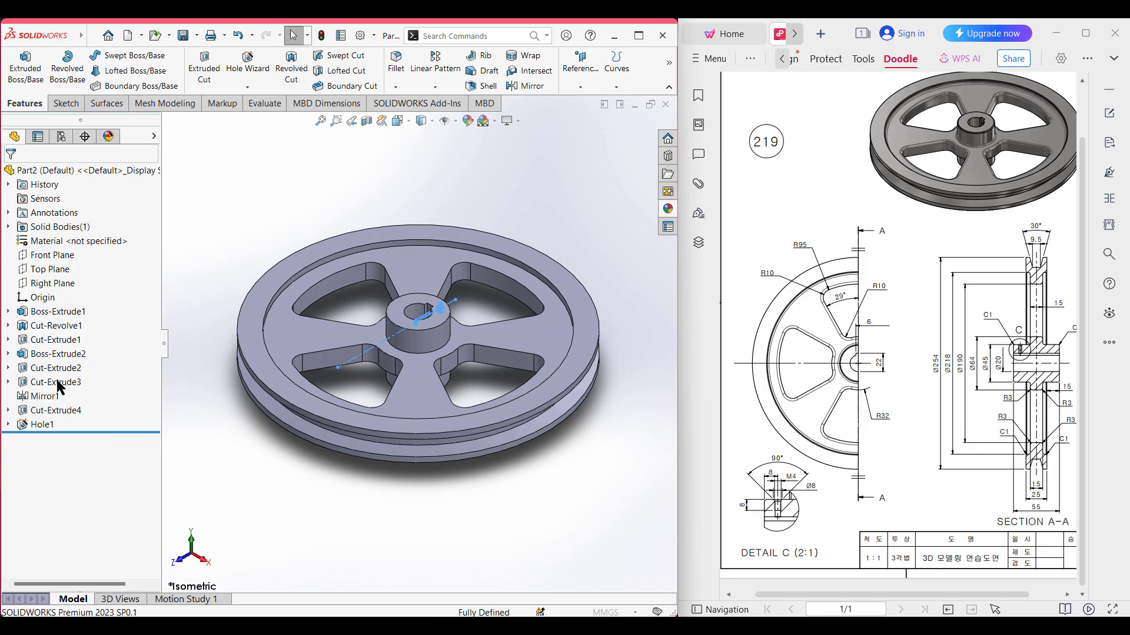
pyautogui.click(27, 498)
pyautogui.write('8')
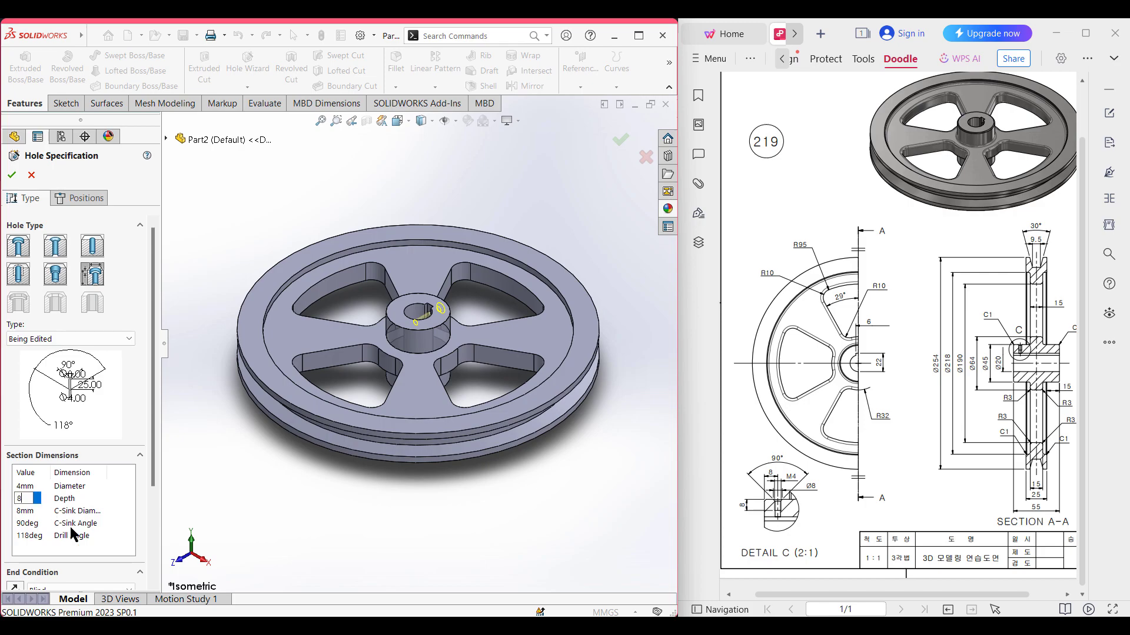
pyautogui.click(14, 177)
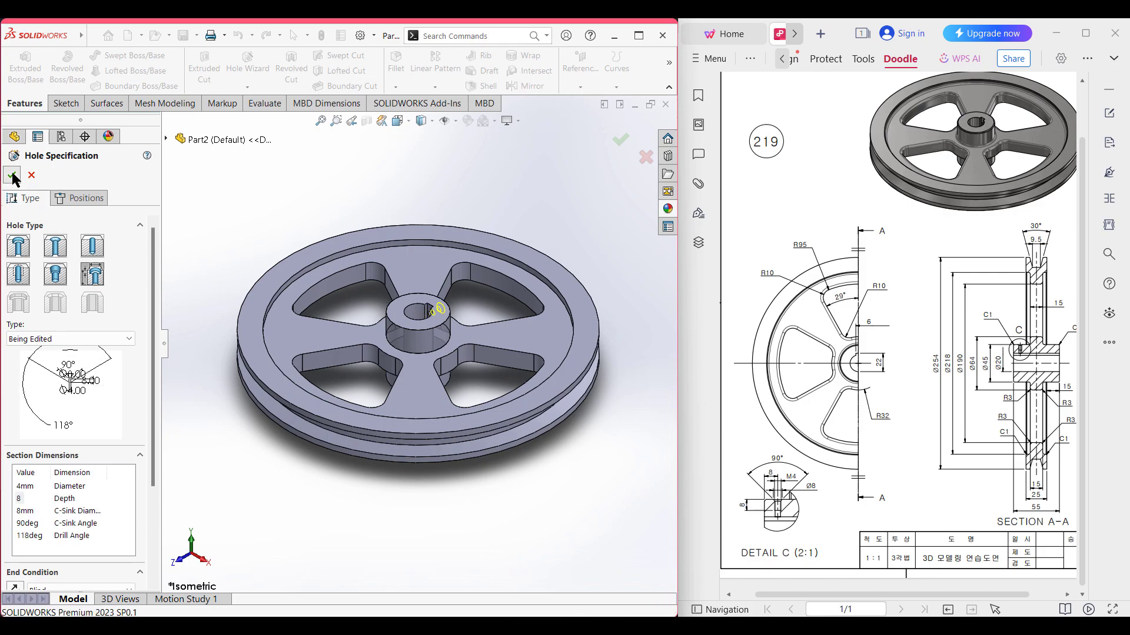
# Examine the countersunk hole on the hub's cylindrical face and how it meets the bore
pyautogui.scroll(3, 449, 322)
pyautogui.scroll(-5, 447, 321)
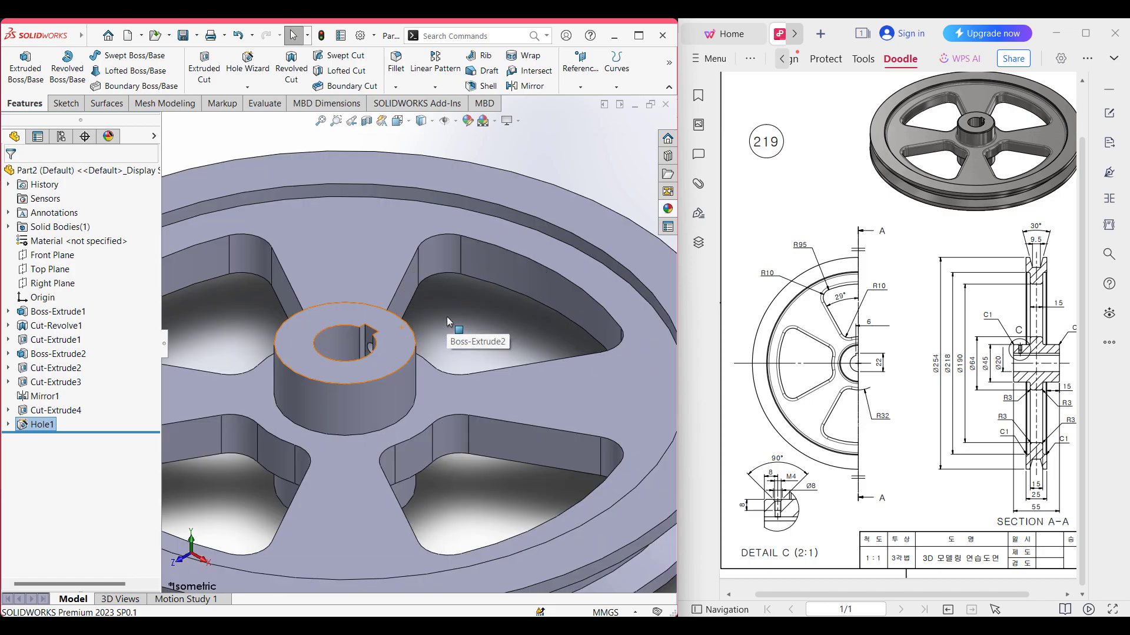
pyautogui.moveTo(450, 327); pyautogui.dragTo(345, 333, button='middle')
pyautogui.scroll(-5, 345, 333)
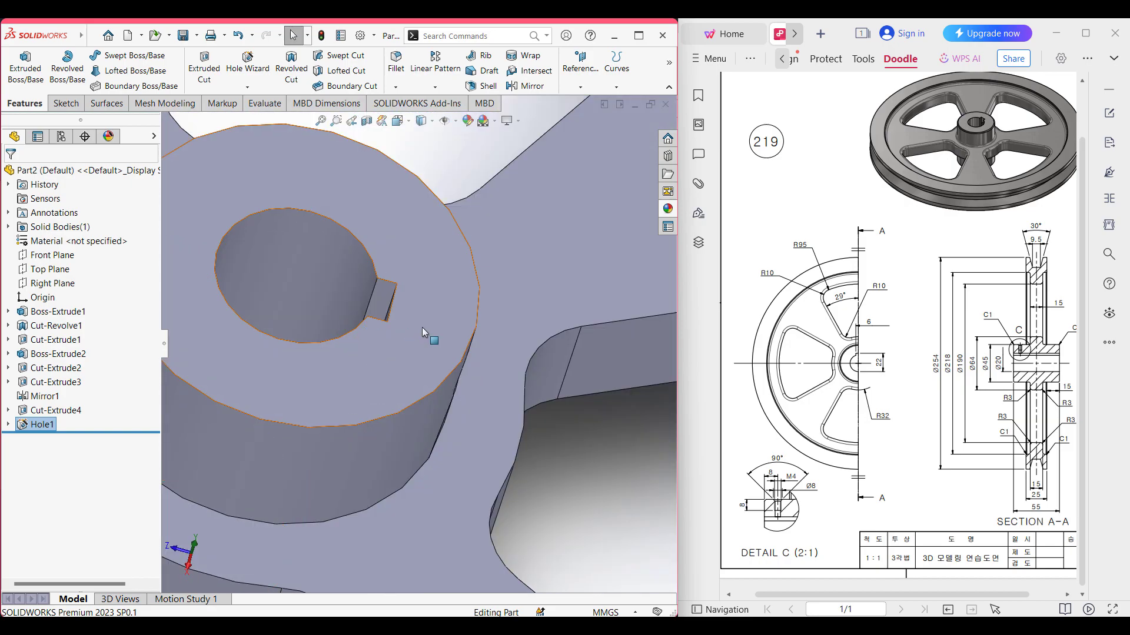
pyautogui.moveTo(448, 345); pyautogui.dragTo(424, 349, button='middle')
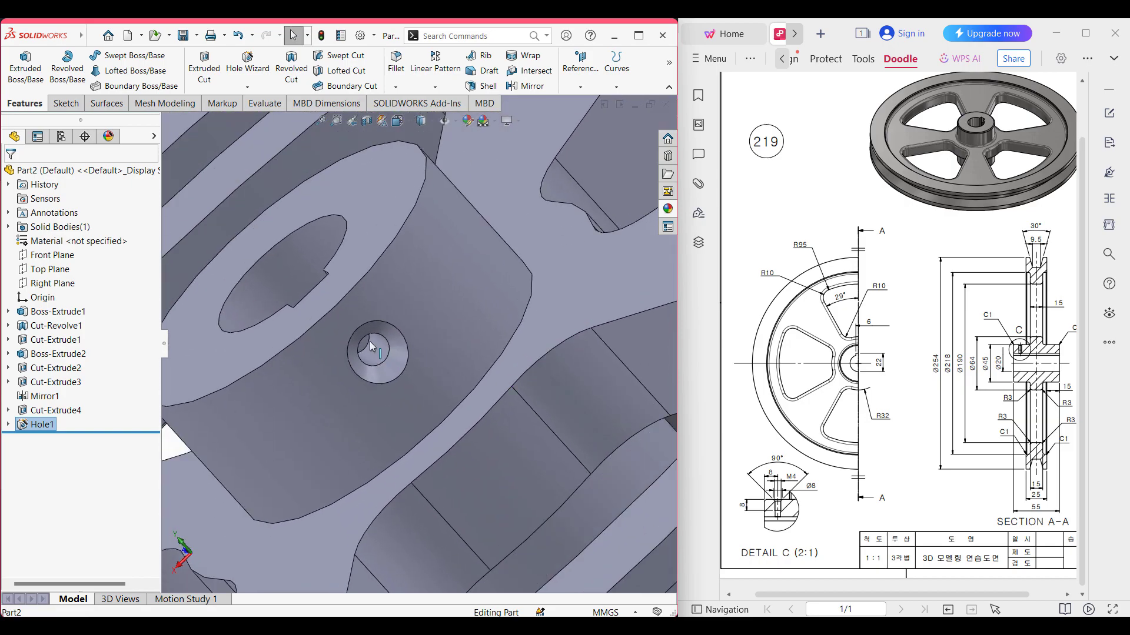
pyautogui.scroll(6, 366, 380)
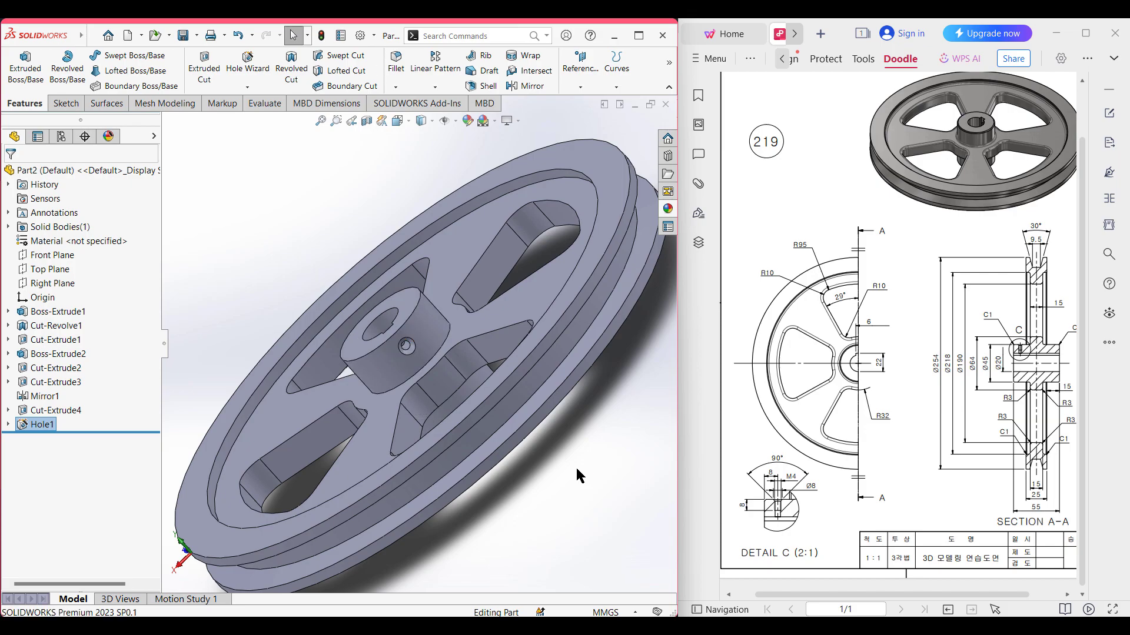
pyautogui.hotkey('ctrl', '7')
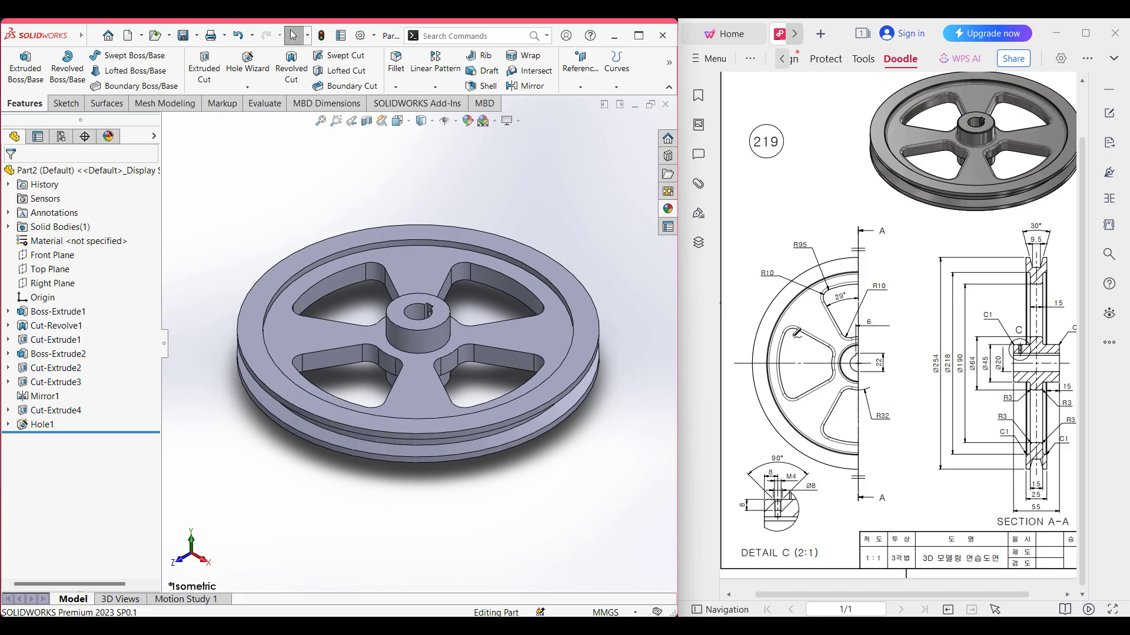
# On the PDF drawing, mark the spoke window outline and the R3 fillet and C1 chamfer callouts in freehand
pyautogui.moveTo(799, 327)
pyautogui.mouseDown()
pyautogui.moveTo(827, 347)
pyautogui.moveTo(830, 372)
pyautogui.moveTo(809, 390)
pyautogui.moveTo(792, 340)
pyautogui.mouseUp()
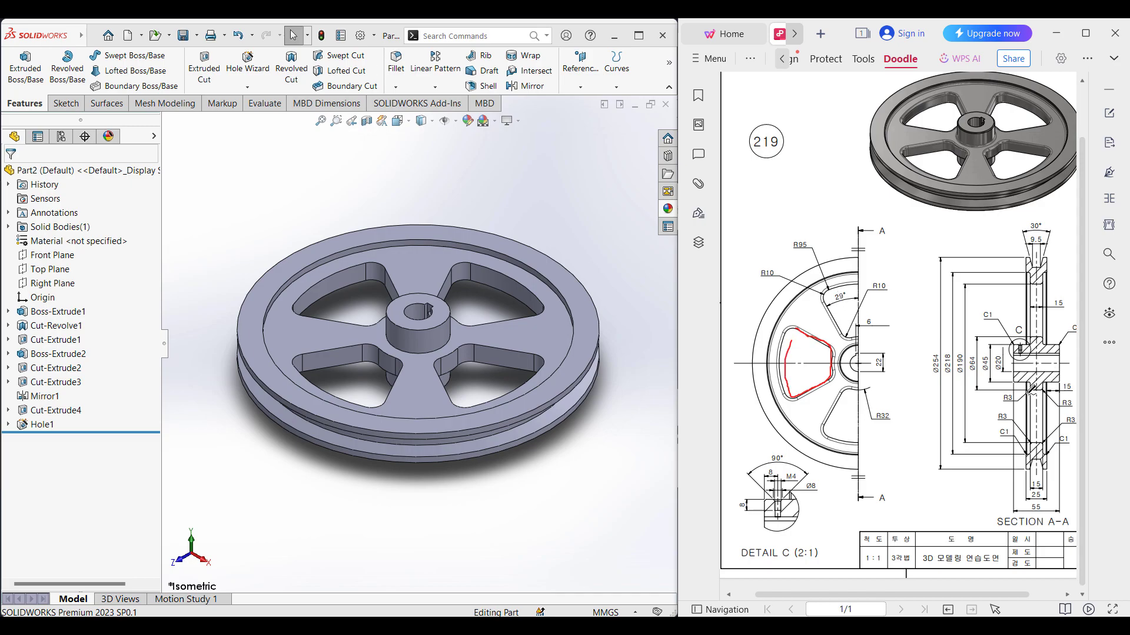
pyautogui.moveTo(1016, 391)
pyautogui.mouseDown()
pyautogui.moveTo(999, 399)
pyautogui.moveTo(1017, 394)
pyautogui.moveTo(1017, 425)
pyautogui.mouseUp()
pyautogui.moveTo(1073, 397)
pyautogui.mouseDown()
pyautogui.moveTo(1058, 402)
pyautogui.moveTo(1074, 419)
pyautogui.mouseUp()
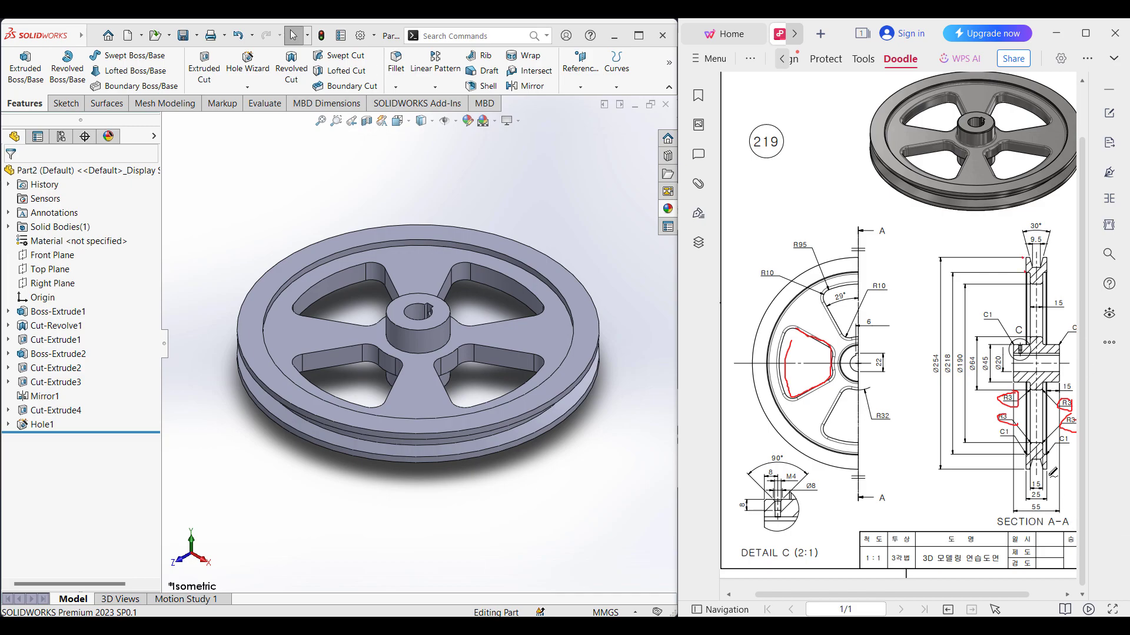
pyautogui.moveTo(1049, 452); pyautogui.dragTo(1022, 462)
pyautogui.moveTo(1014, 343); pyautogui.dragTo(1011, 348)
pyautogui.moveTo(995, 306)
pyautogui.mouseDown()
pyautogui.moveTo(997, 321)
pyautogui.moveTo(987, 310)
pyautogui.mouseUp()
pyautogui.moveTo(1011, 392)
pyautogui.mouseDown()
pyautogui.moveTo(997, 396)
pyautogui.moveTo(1005, 406)
pyautogui.moveTo(1012, 393)
pyautogui.mouseUp()
# Fillet the edge loops of all four spoke windows on both faces of the web with a 3 mm radius
pyautogui.click(394, 69)
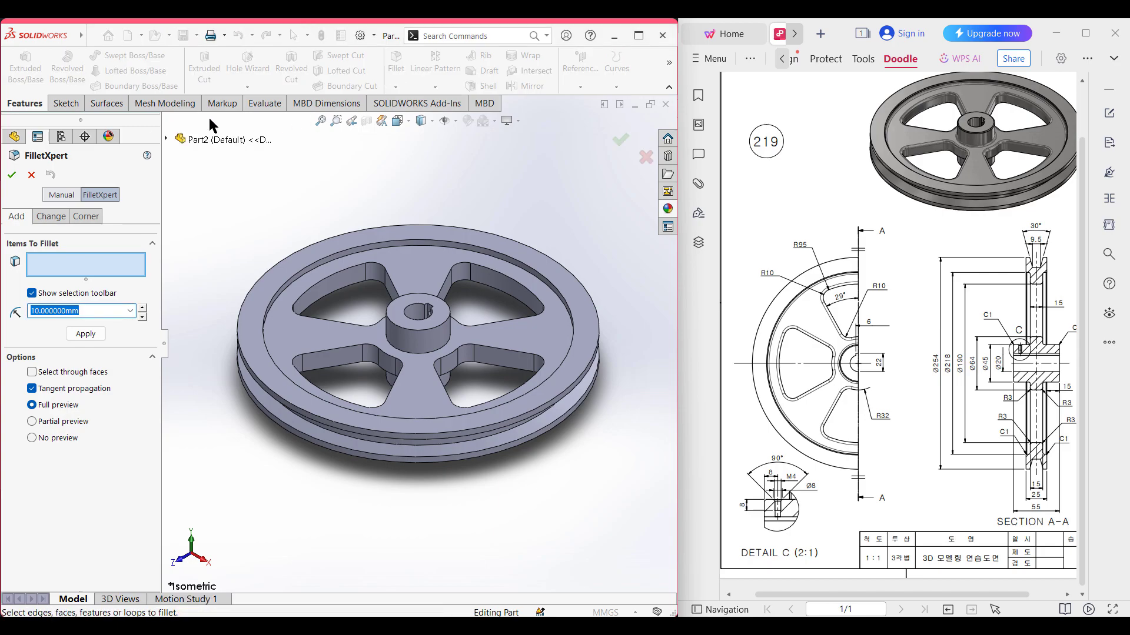
pyautogui.write('3')
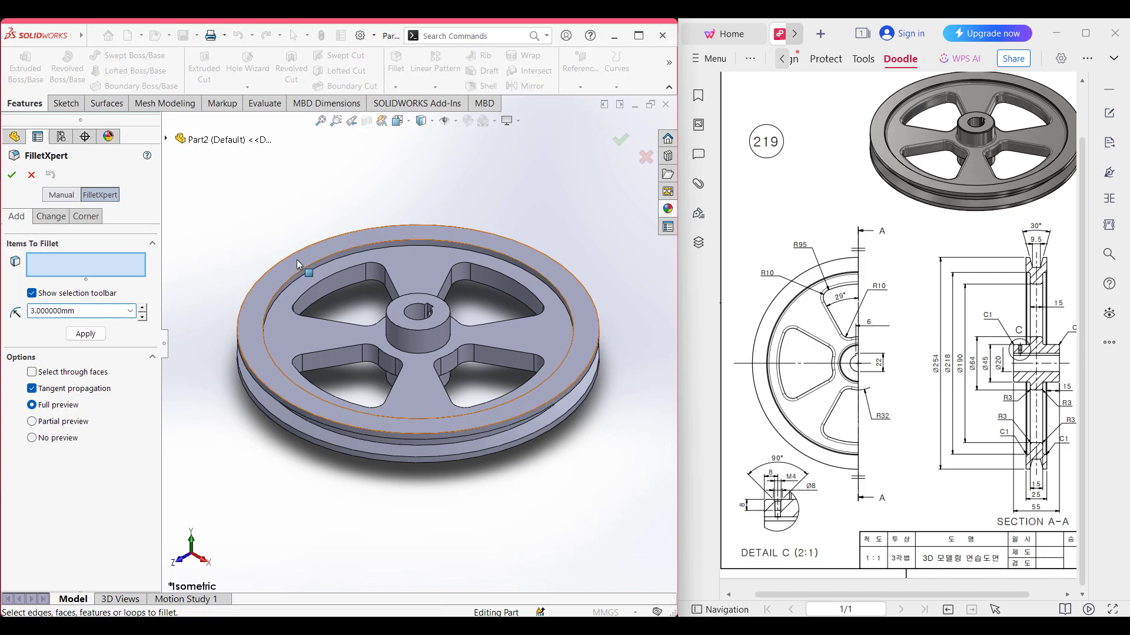
pyautogui.click(313, 285)
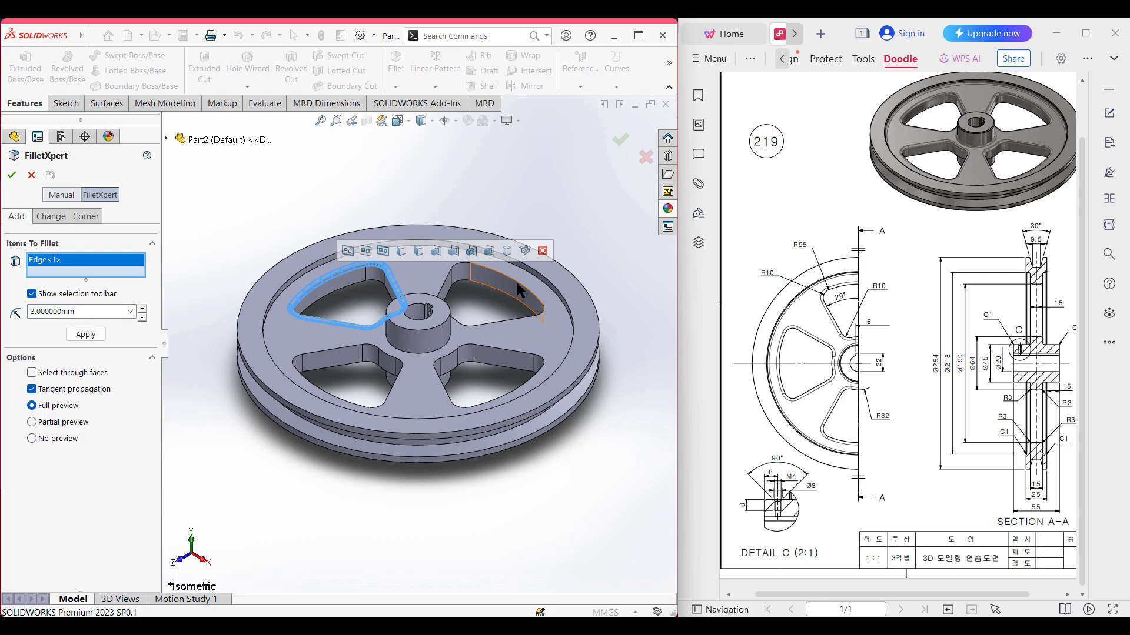
pyautogui.click(520, 288)
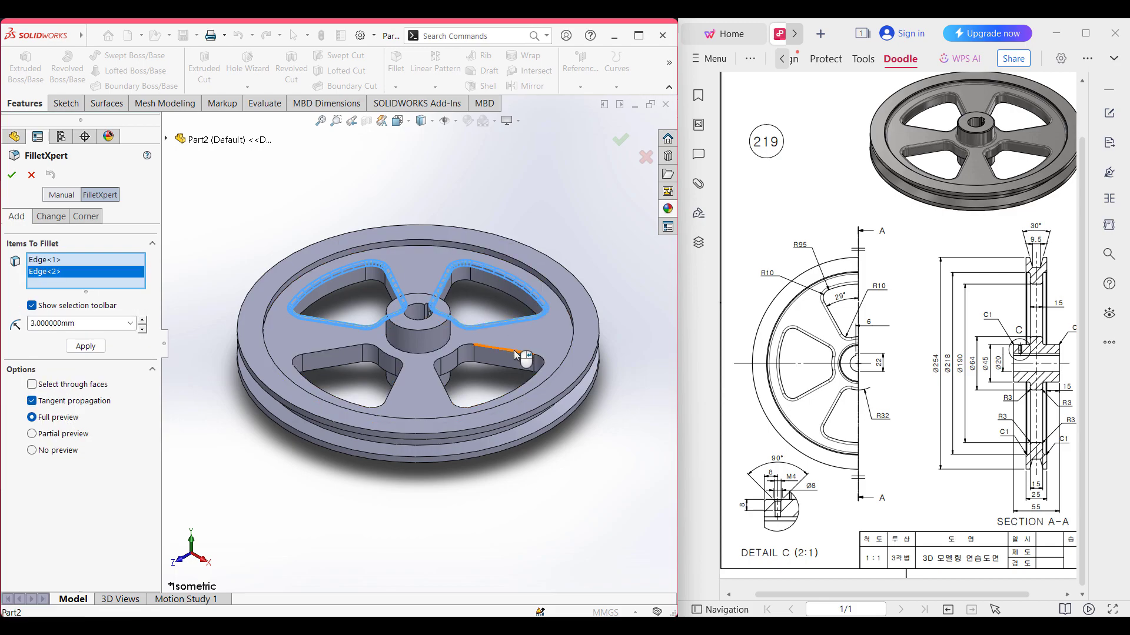
pyautogui.click(514, 350)
pyautogui.click(340, 347)
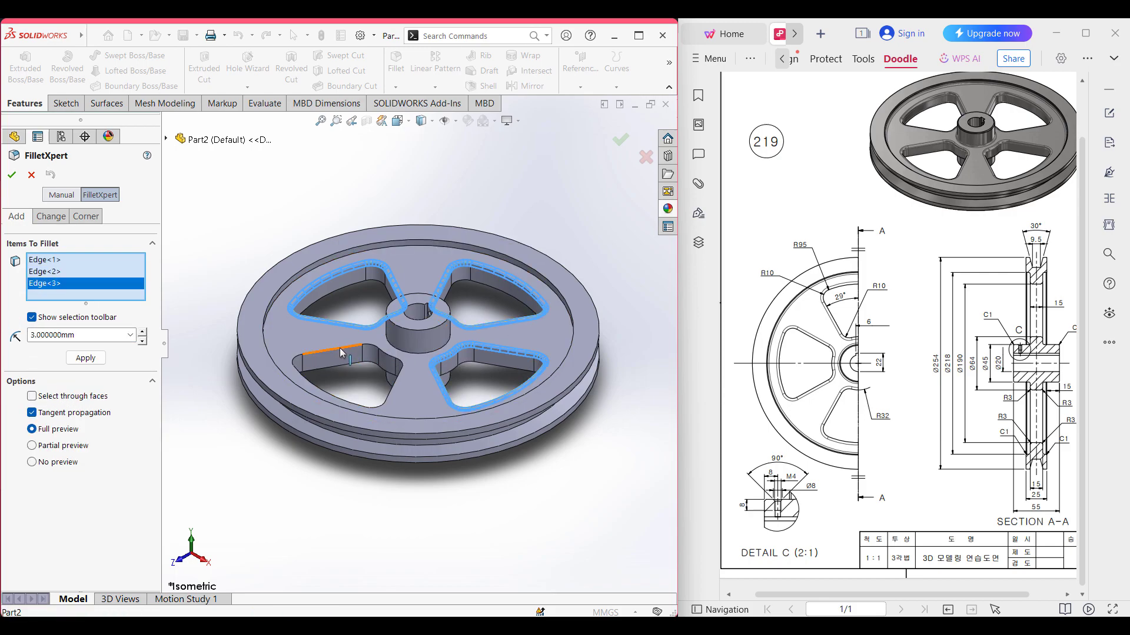
pyautogui.click(468, 282)
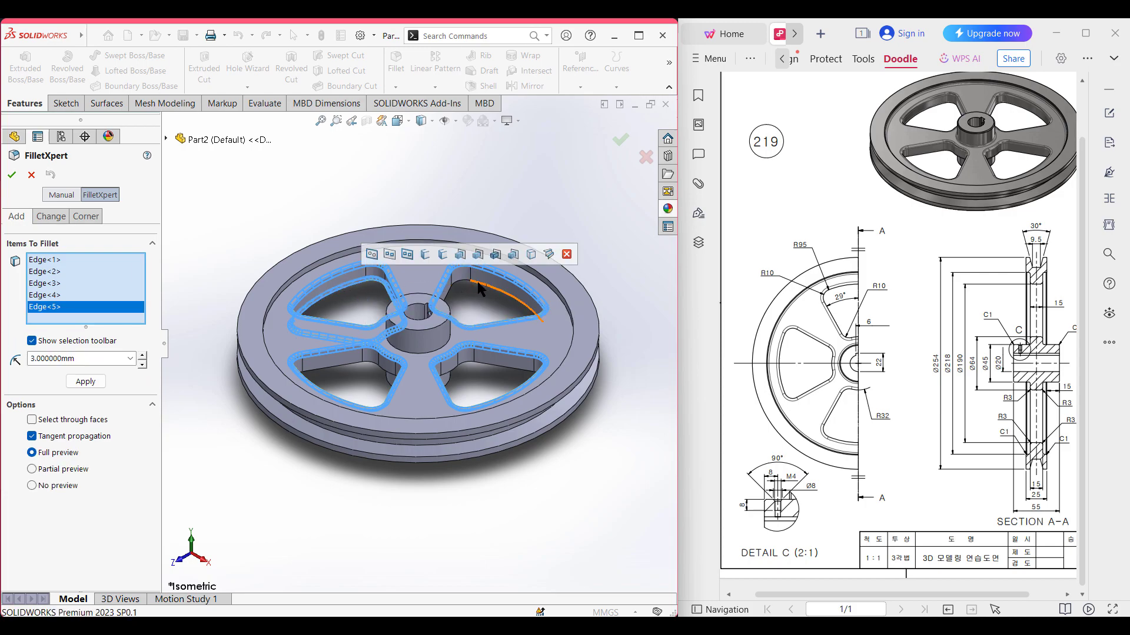
pyautogui.click(496, 366)
pyautogui.click(356, 368)
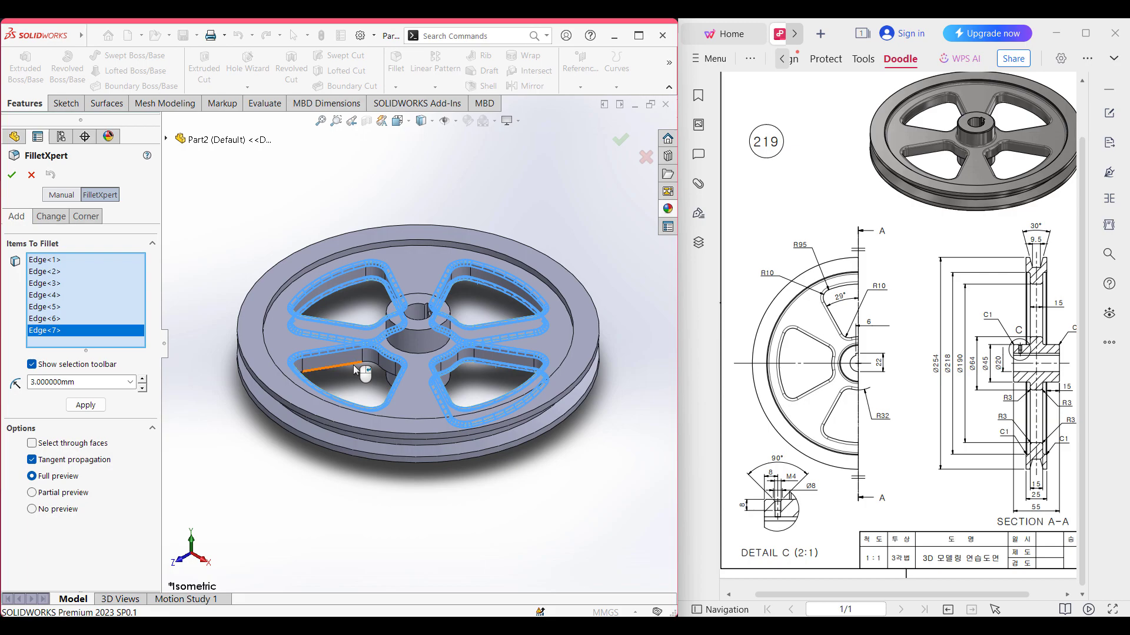
pyautogui.click(11, 175)
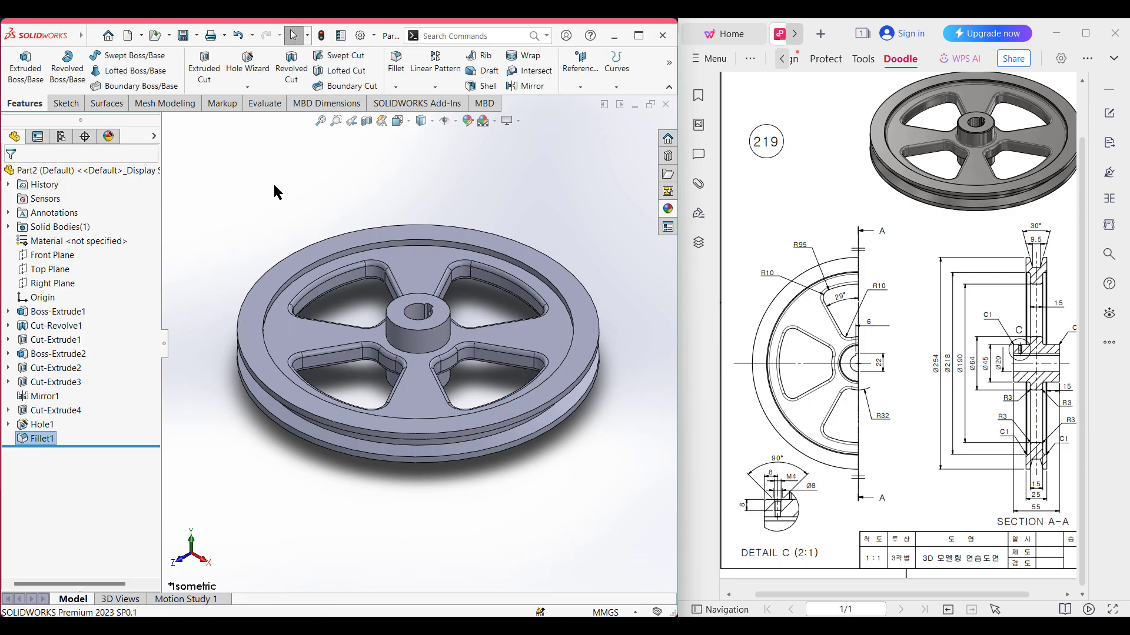
# Set up a 1 mm chamfer on the hub's outer edge and the rim's inner and outer edges on the upper side
pyautogui.click(396, 87)
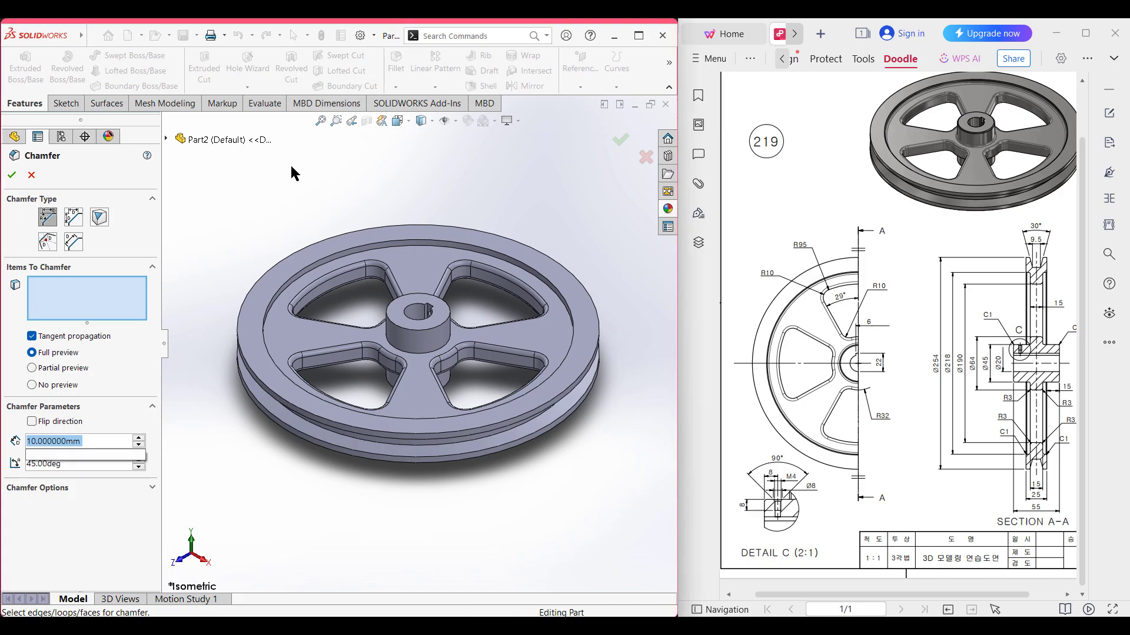
pyautogui.write('1')
pyautogui.press('Return')
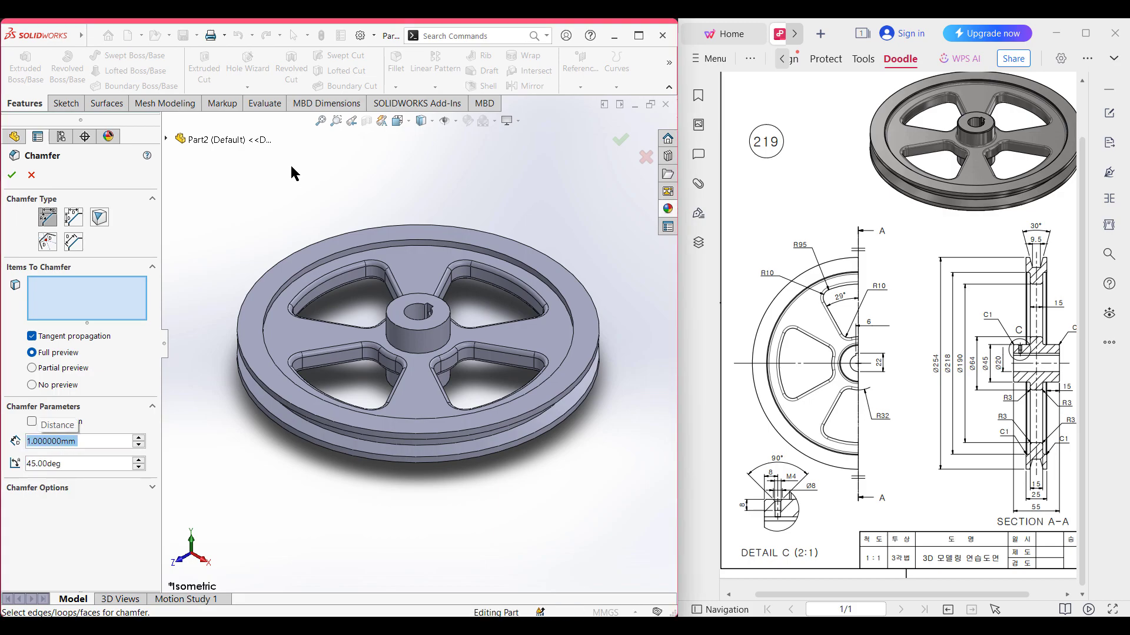
pyautogui.click(452, 321)
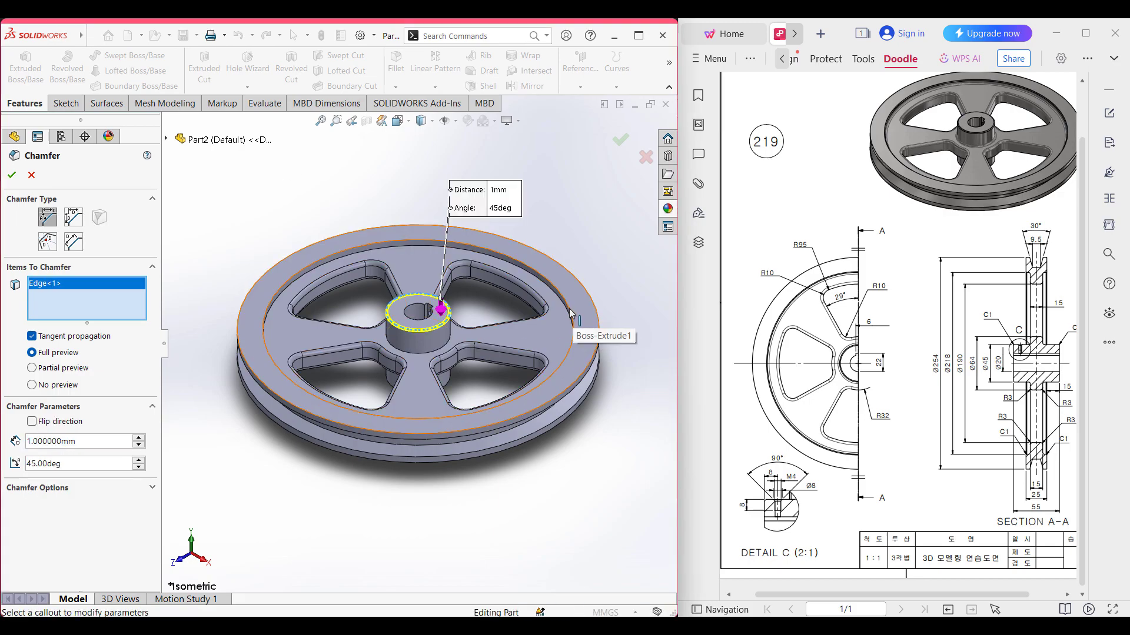
pyautogui.click(570, 312)
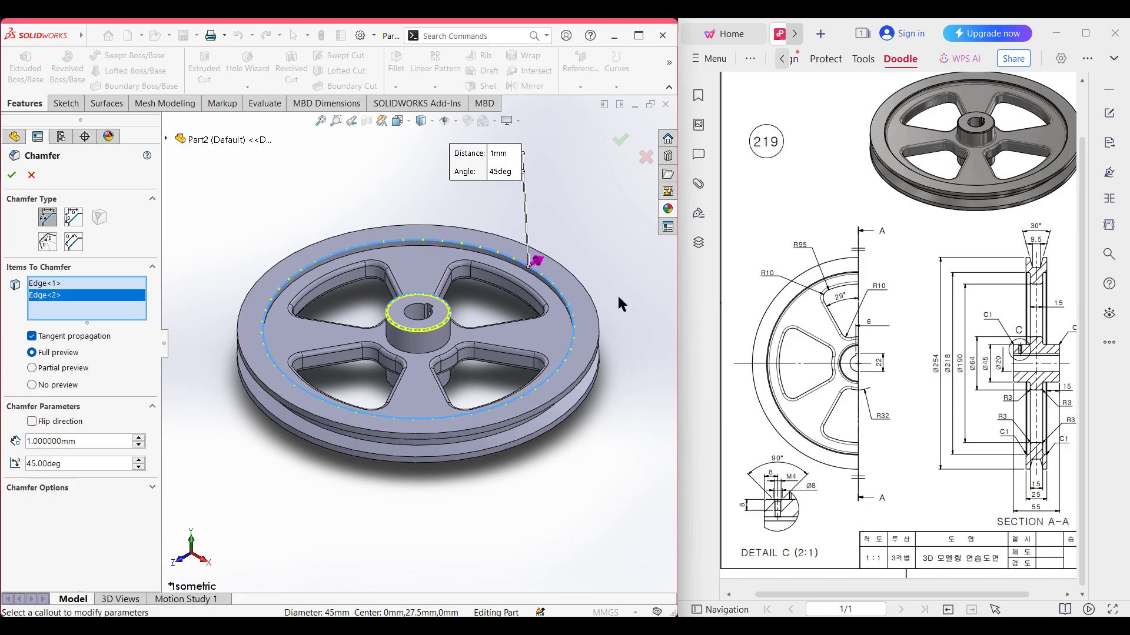
pyautogui.click(599, 310)
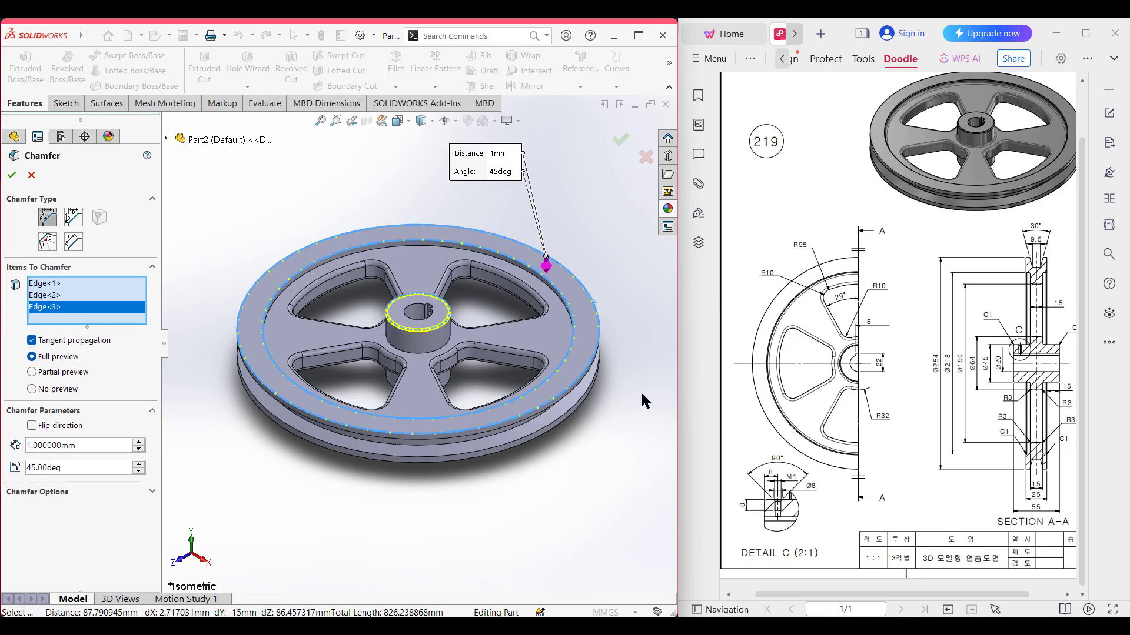
# Add the hub's outer edge and the rim's inner and outer edges on the underside to the 1 mm, 45° chamfer and apply it
pyautogui.moveTo(594, 303); pyautogui.dragTo(466, 343, button='middle')
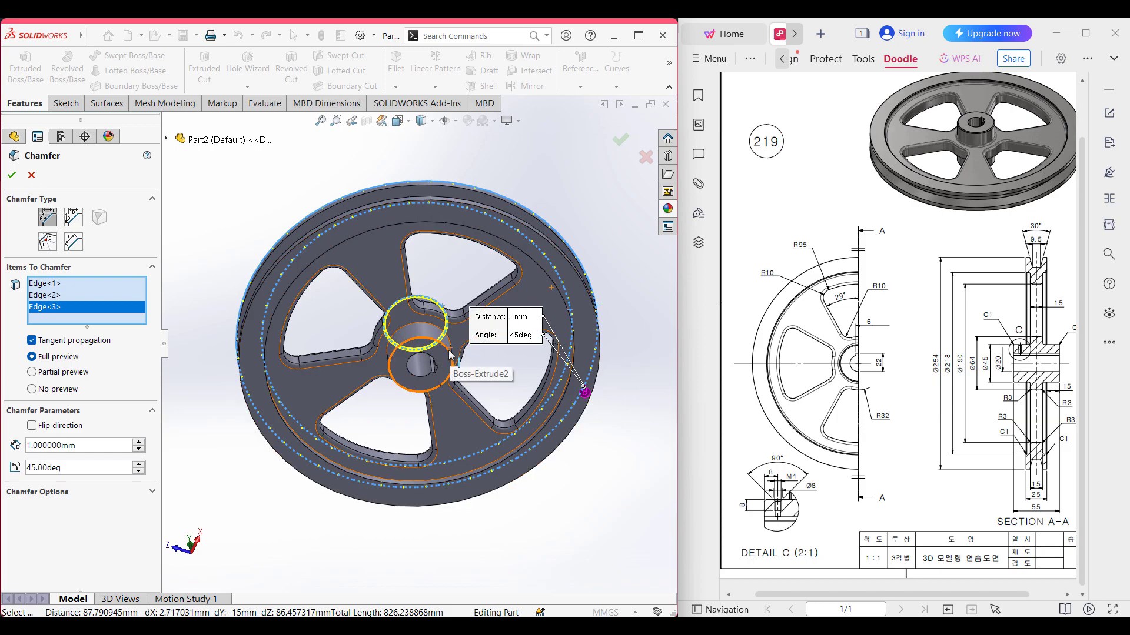
pyautogui.click(452, 360)
pyautogui.moveTo(556, 250); pyautogui.dragTo(570, 278, button='middle')
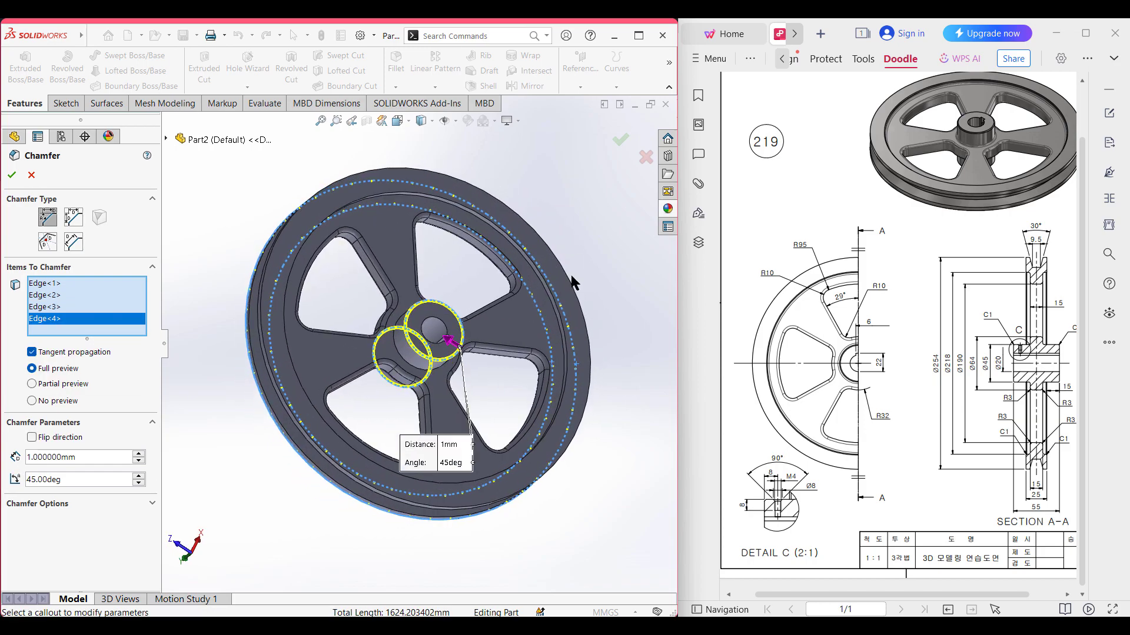
pyautogui.click(575, 363)
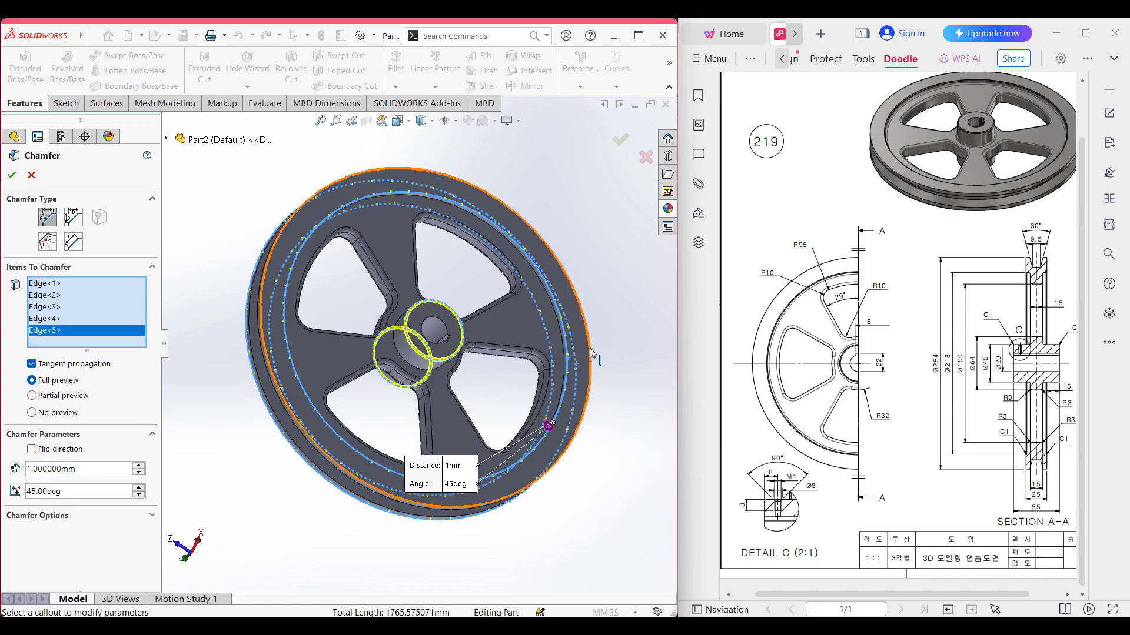
pyautogui.click(591, 353)
pyautogui.moveTo(607, 293); pyautogui.dragTo(316, 315, button='middle')
pyautogui.click(14, 175)
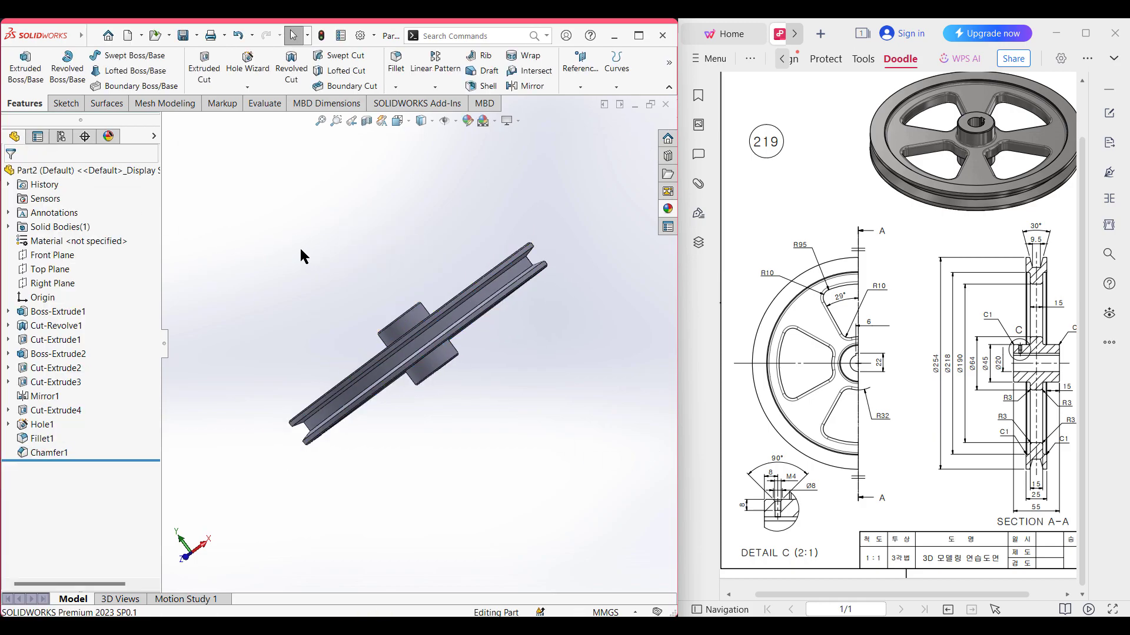
# Fillet the circular edges where the web meets the rim and the hub on both faces with a 3 mm radius
pyautogui.hotkey('ctrl', '7')
pyautogui.click(396, 62)
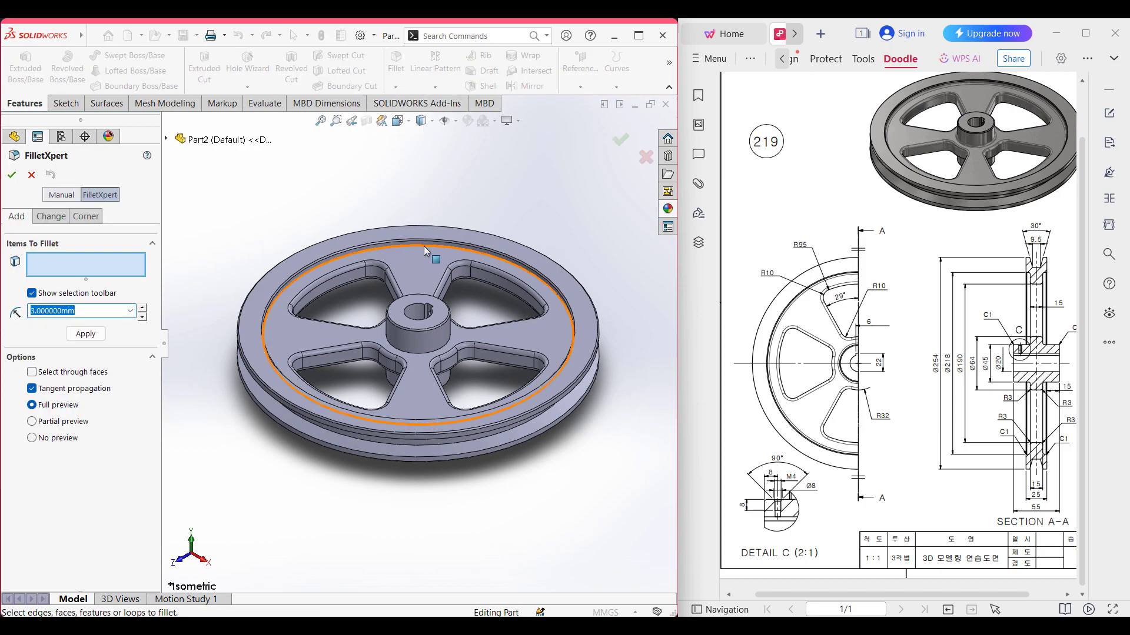
pyautogui.click(370, 248)
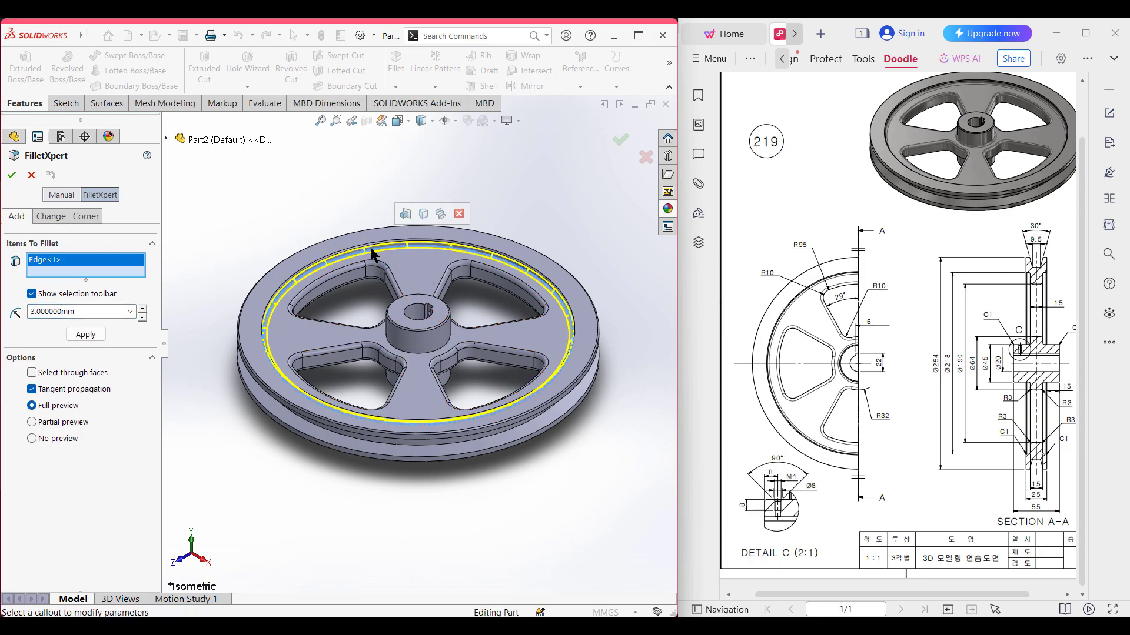
pyautogui.moveTo(556, 215); pyautogui.dragTo(549, 292, button='middle')
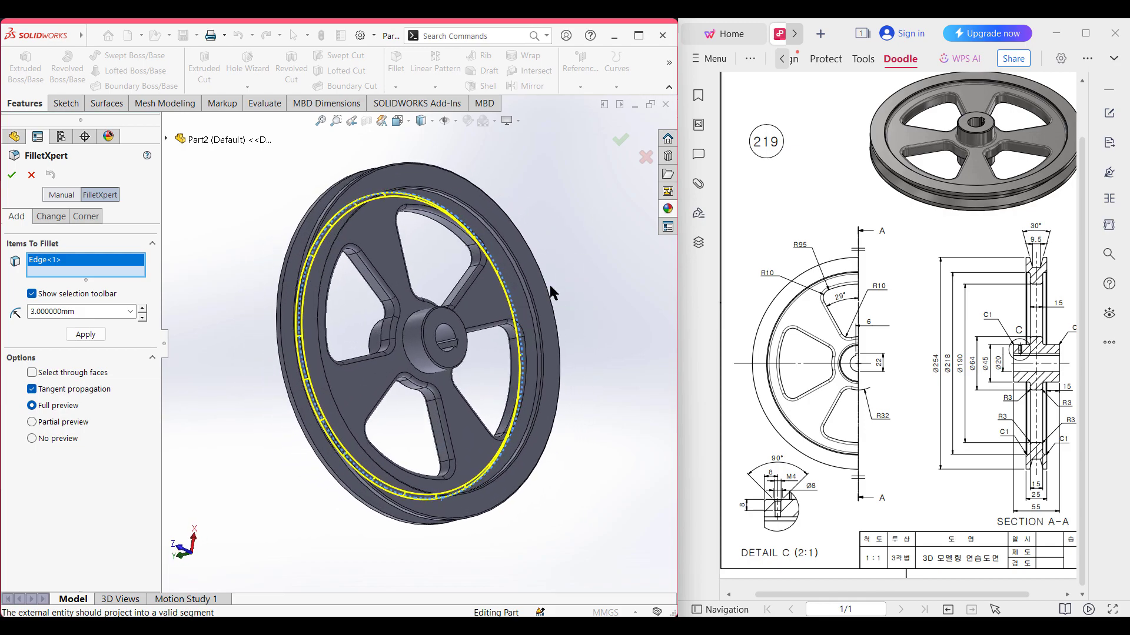
pyautogui.click(527, 309)
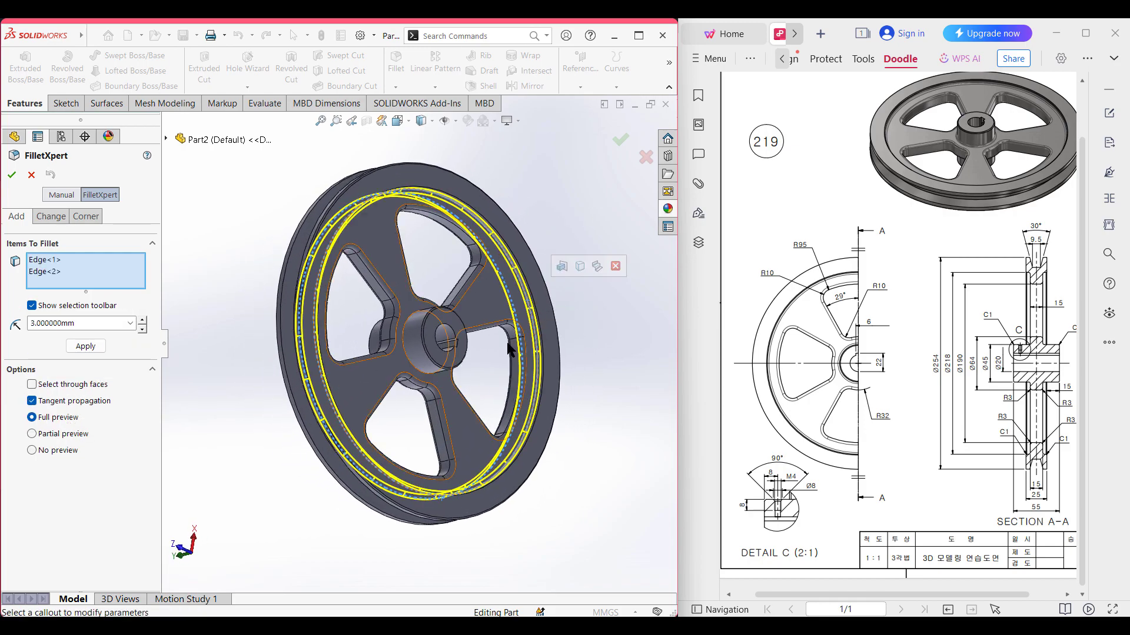
pyautogui.click(432, 381)
pyautogui.moveTo(500, 213); pyautogui.dragTo(471, 353, button='middle')
pyautogui.click(436, 349)
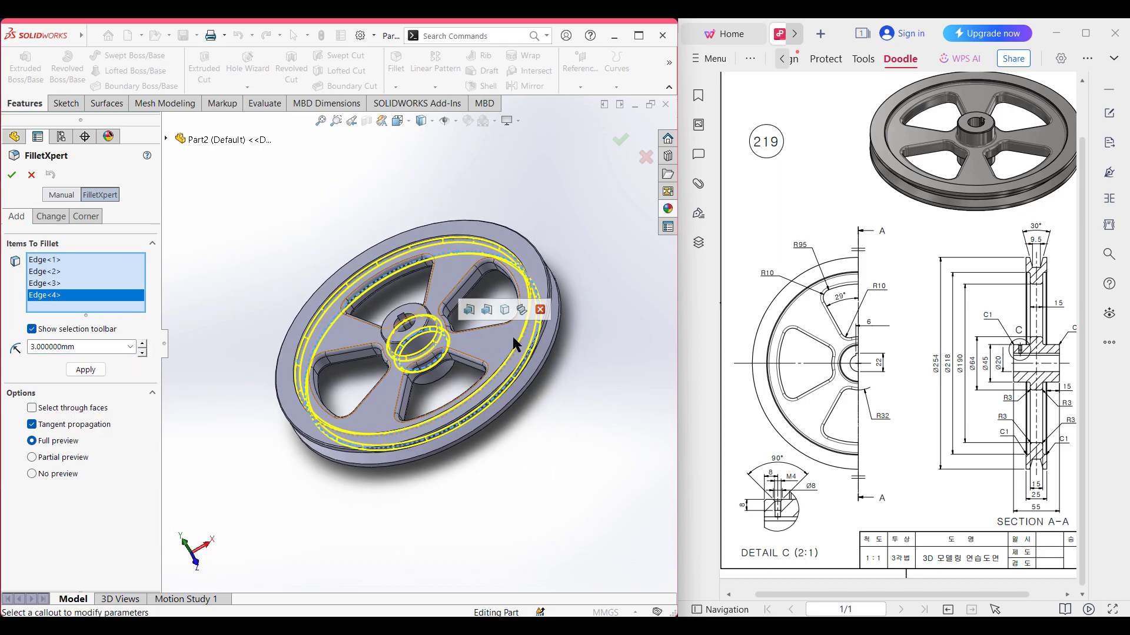
pyautogui.click(13, 175)
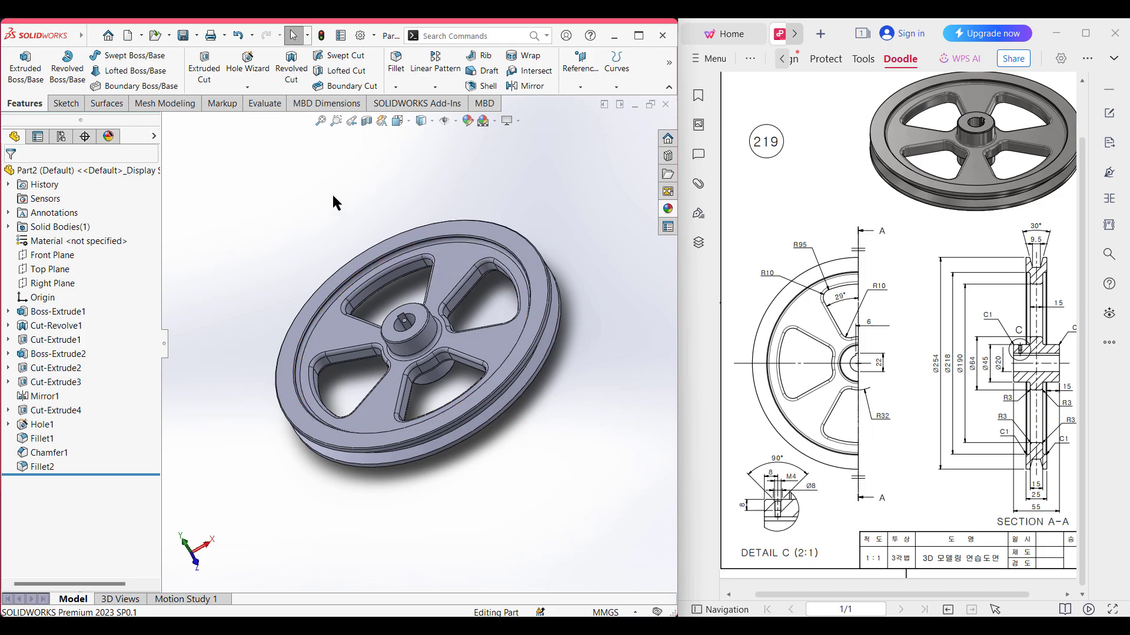
pyautogui.hotkey('ctrl', '1')
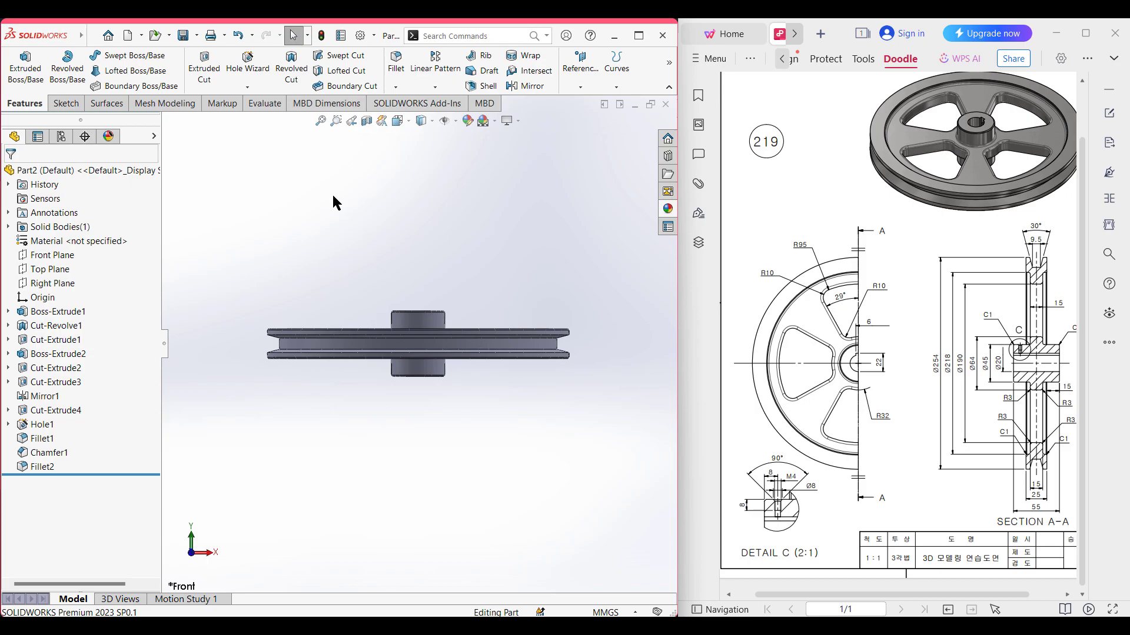
pyautogui.hotkey('ctrl', '7')
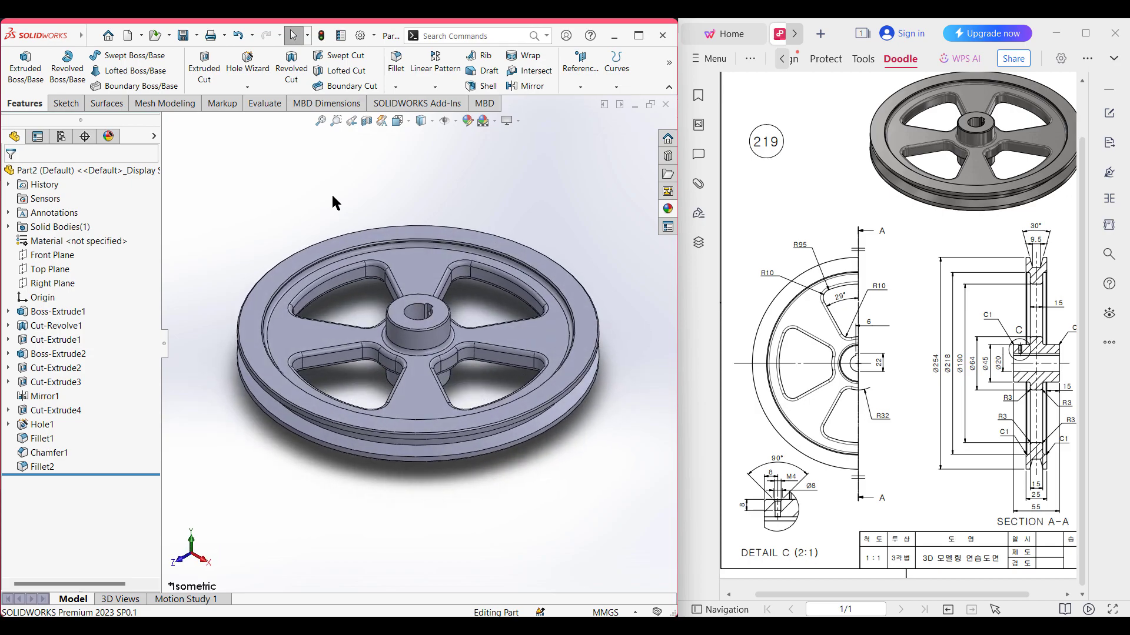